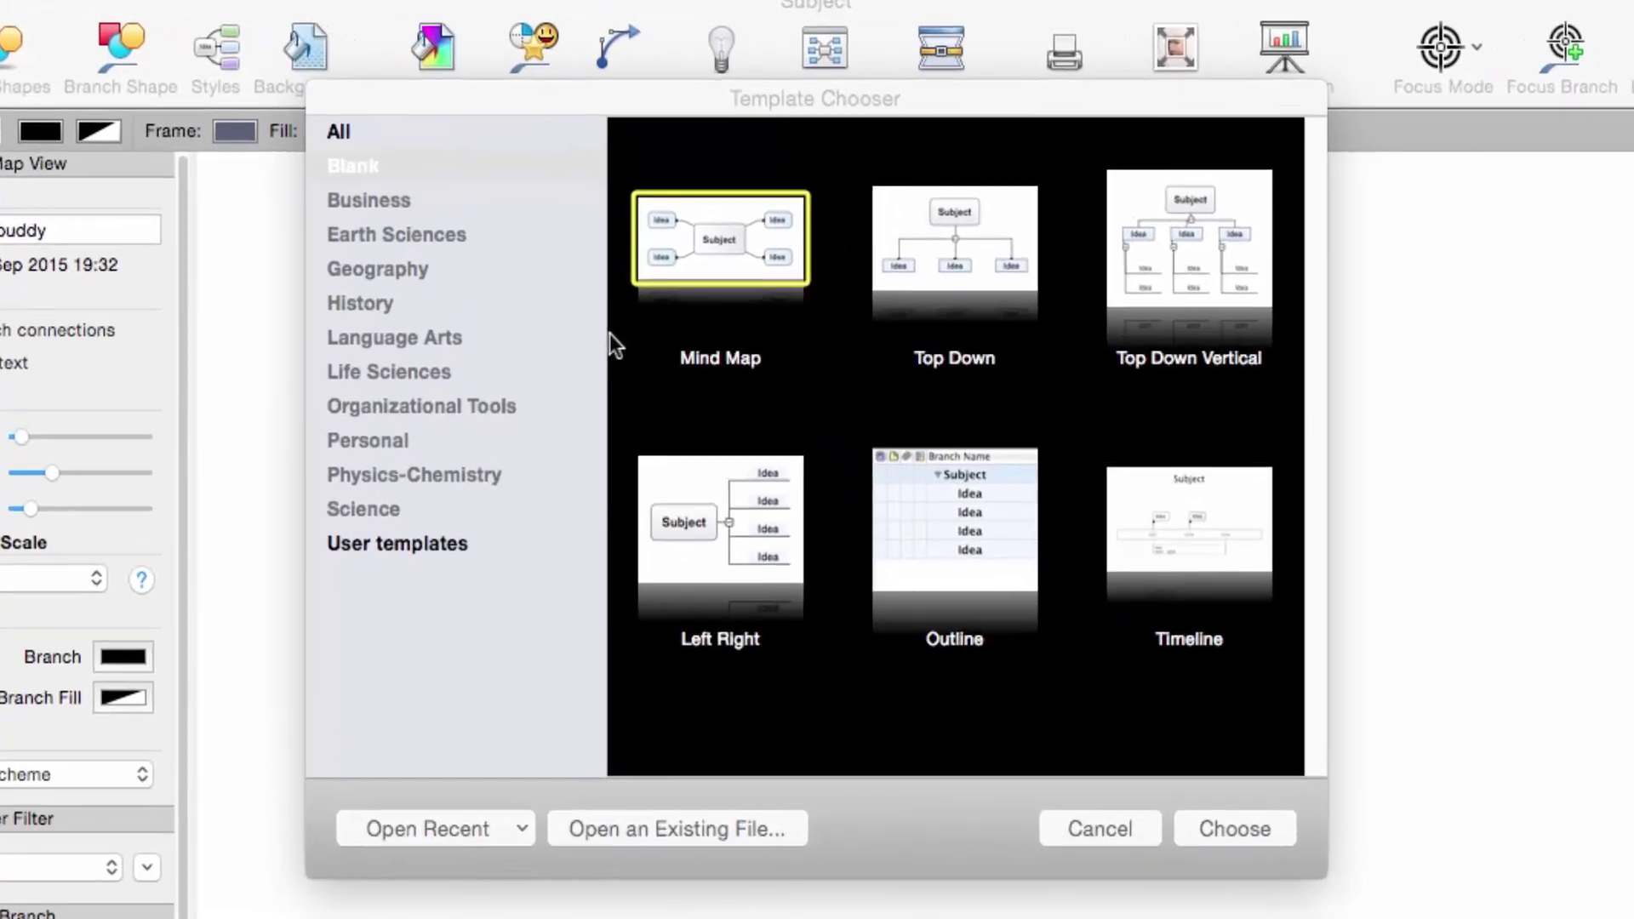
left_click(1167, 520)
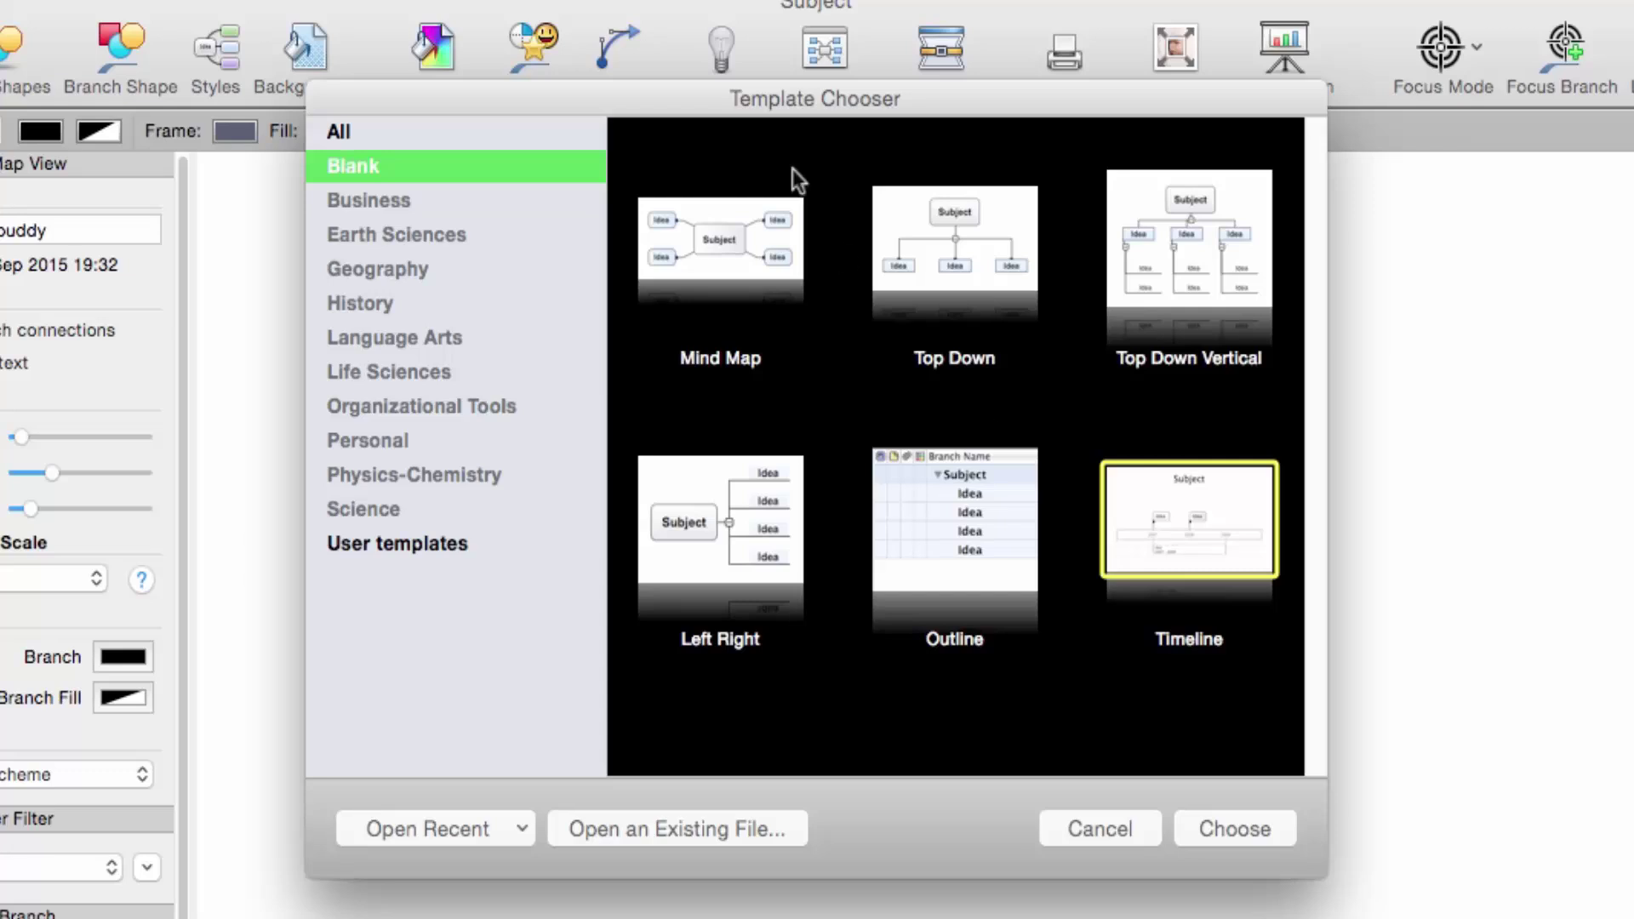
left_click(763, 209)
left_click(935, 227)
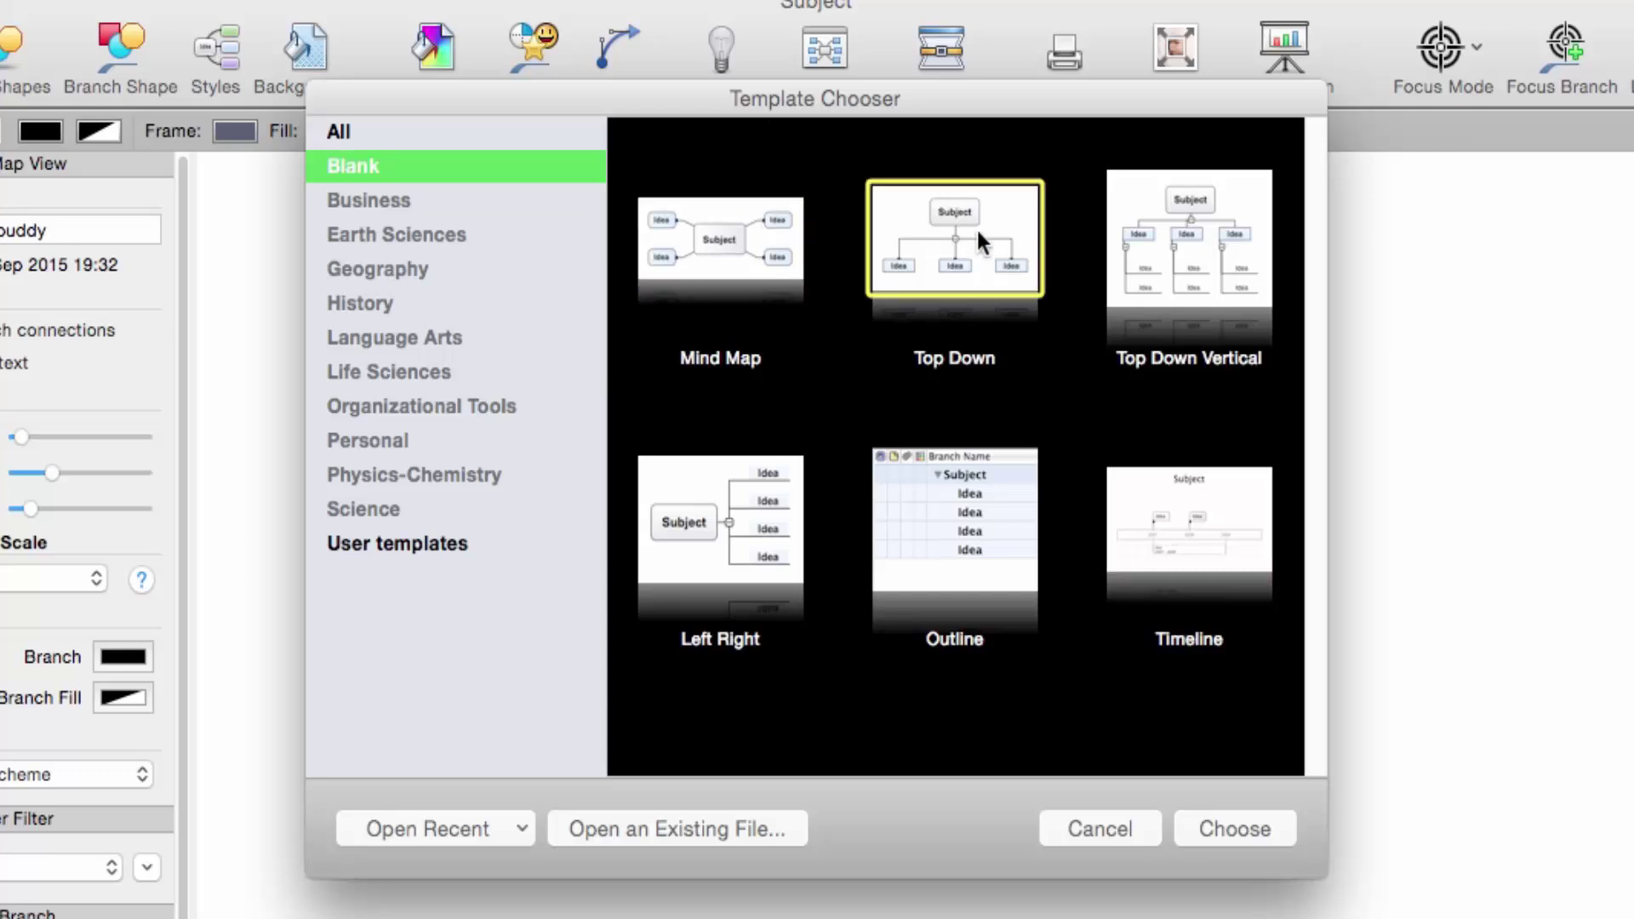
left_click(1171, 262)
left_click(734, 549)
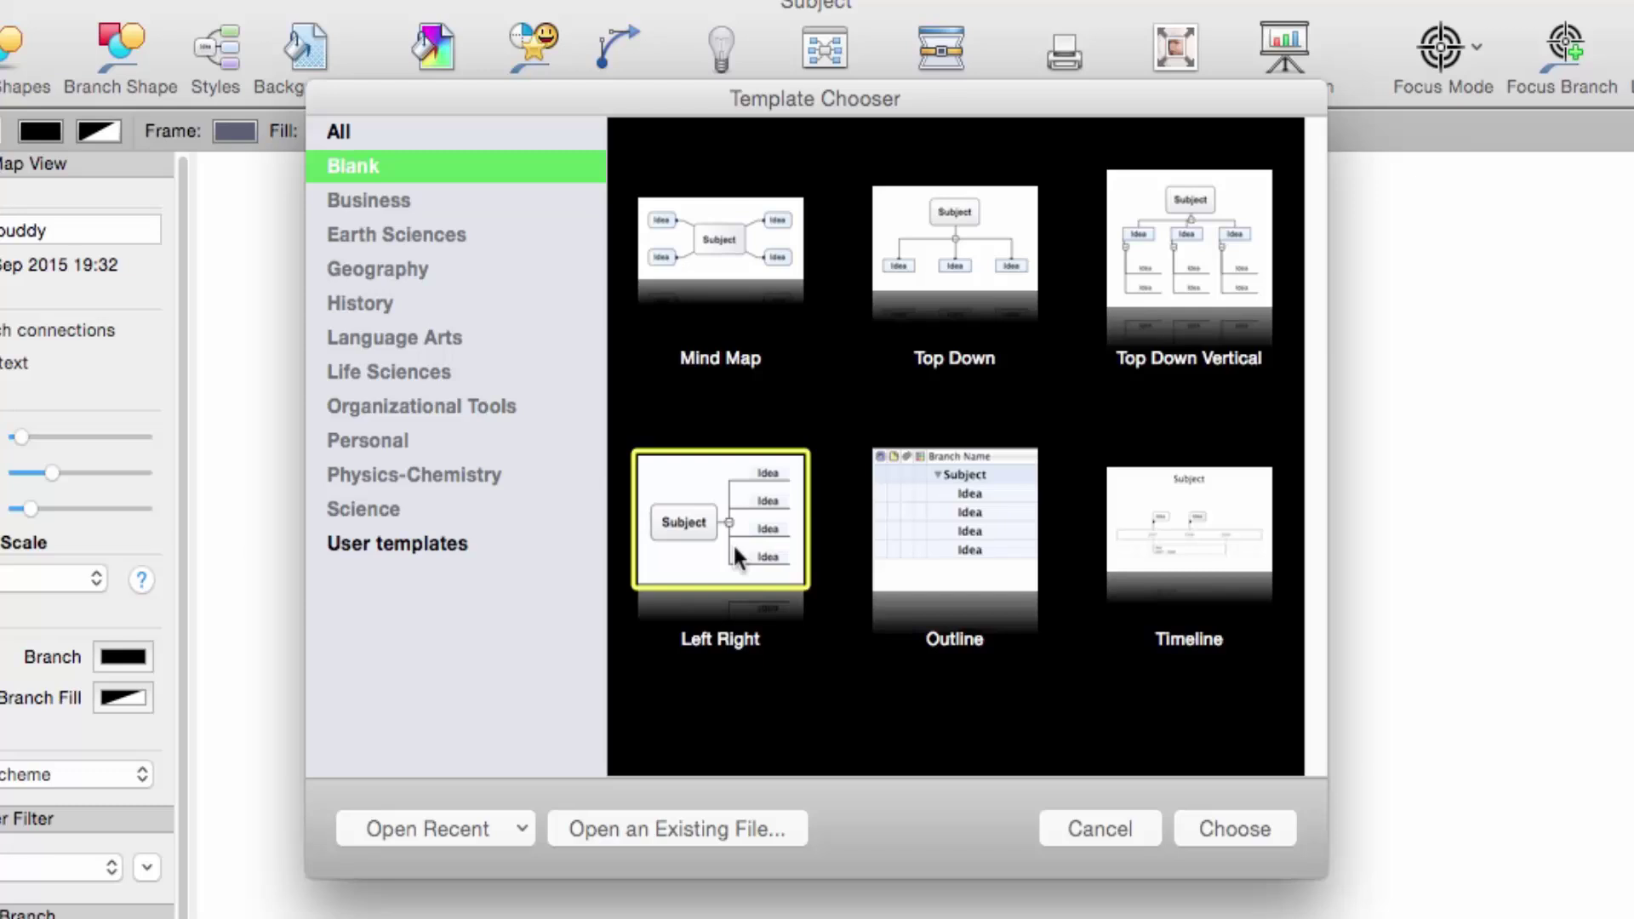
- Create a new document from the blank Mind Map template
left_click(720, 274)
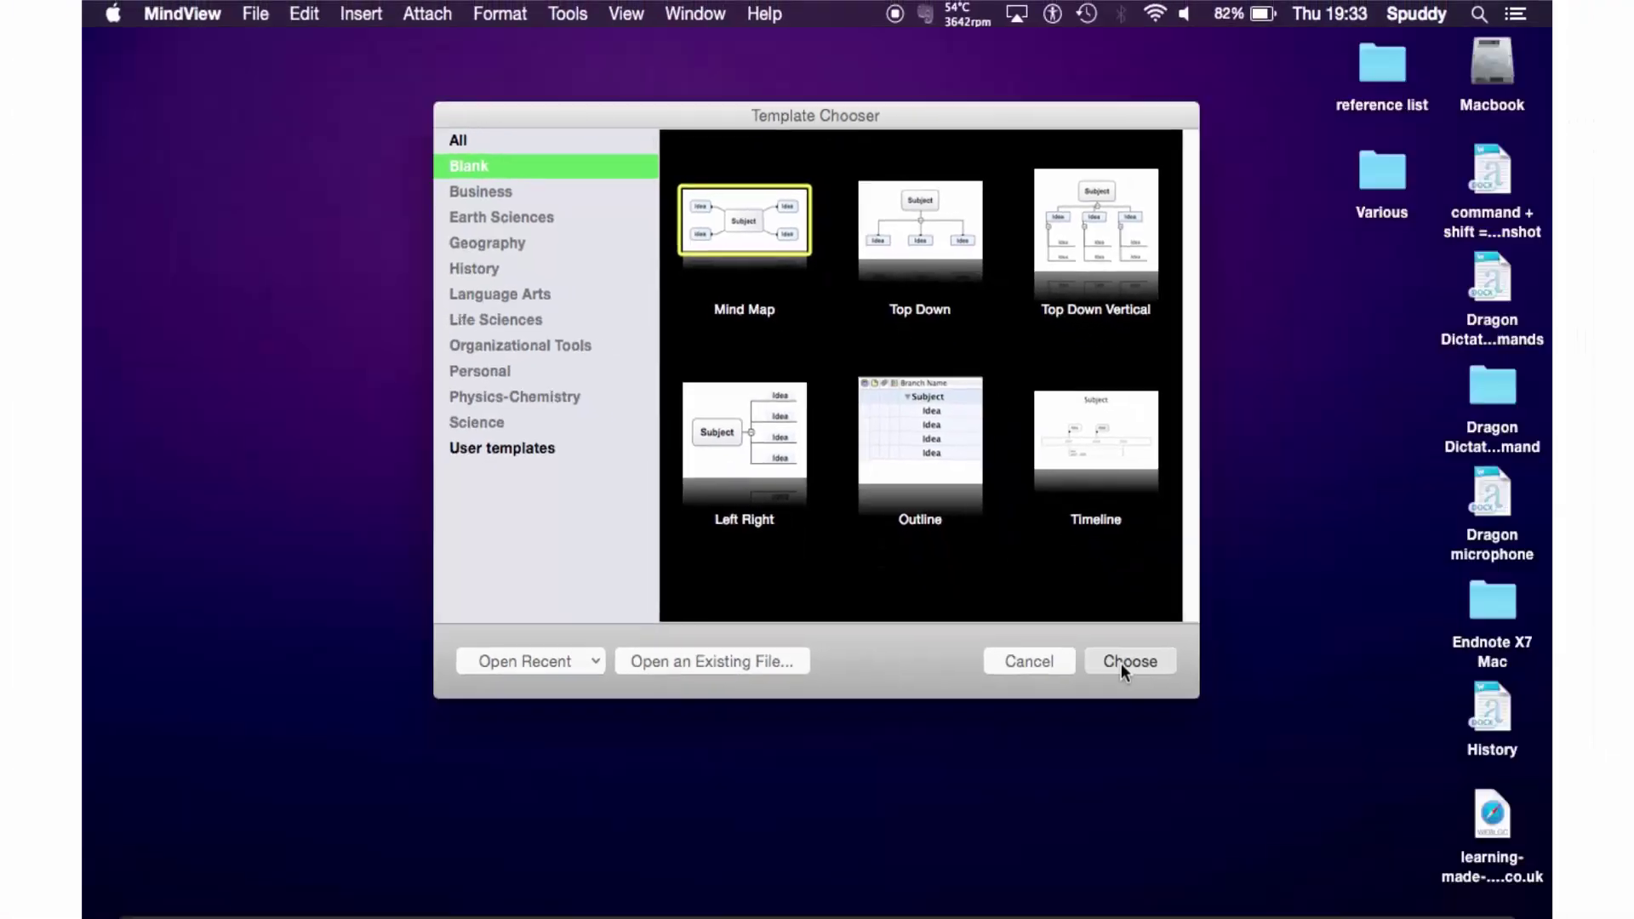
left_click(1179, 747)
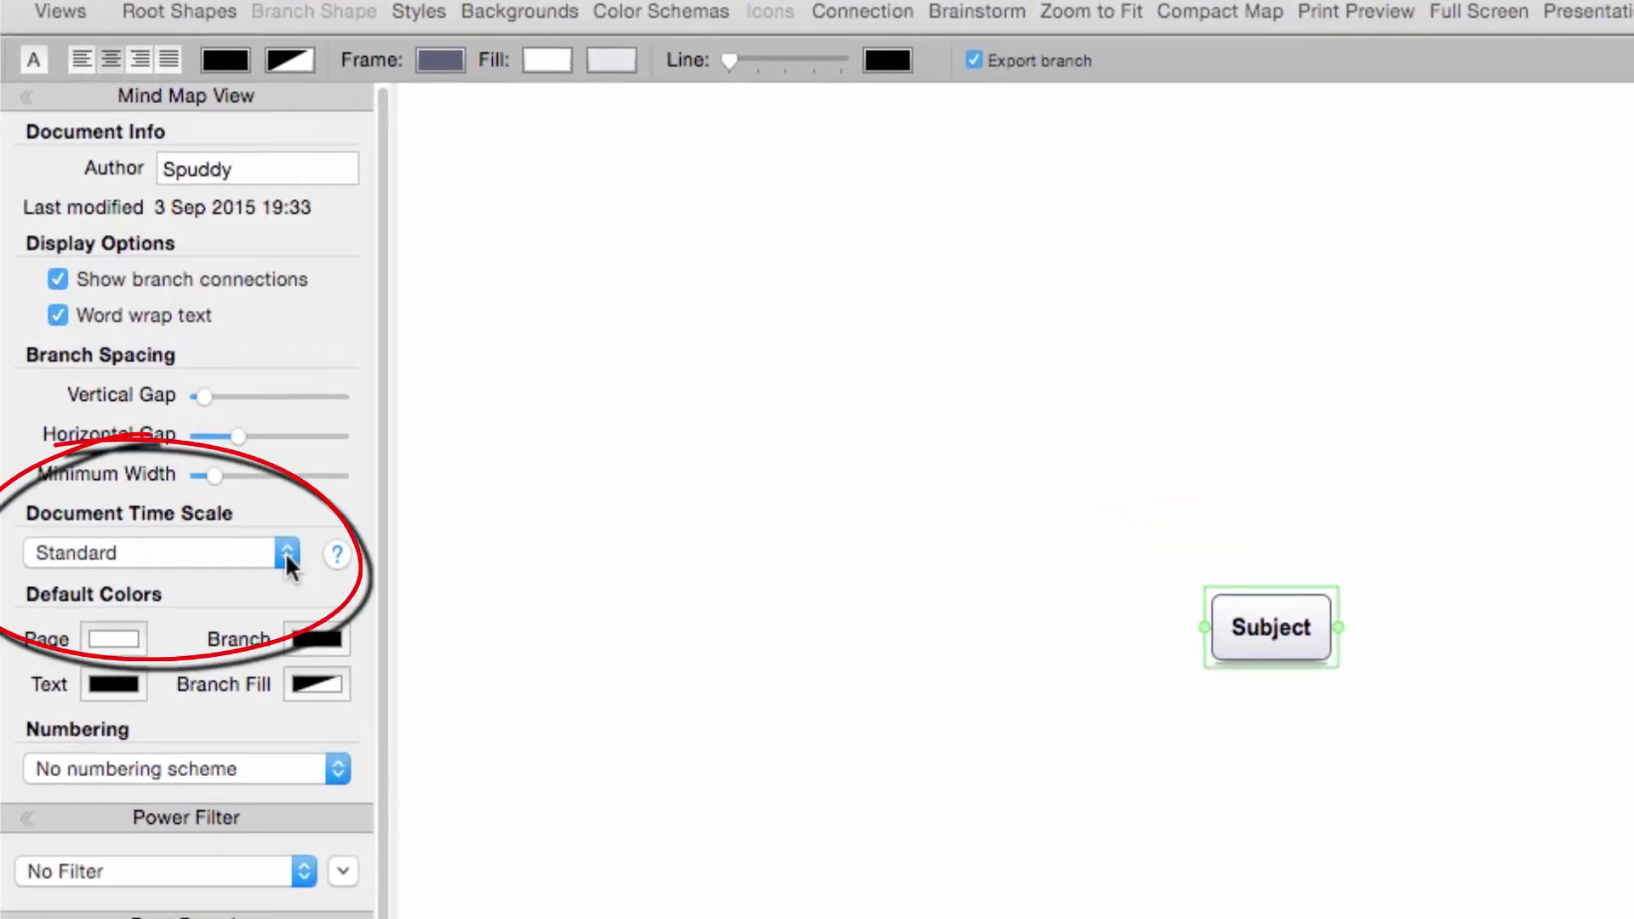
- Set the document time scale to Daily and accept the timescale change
left_click(287, 558)
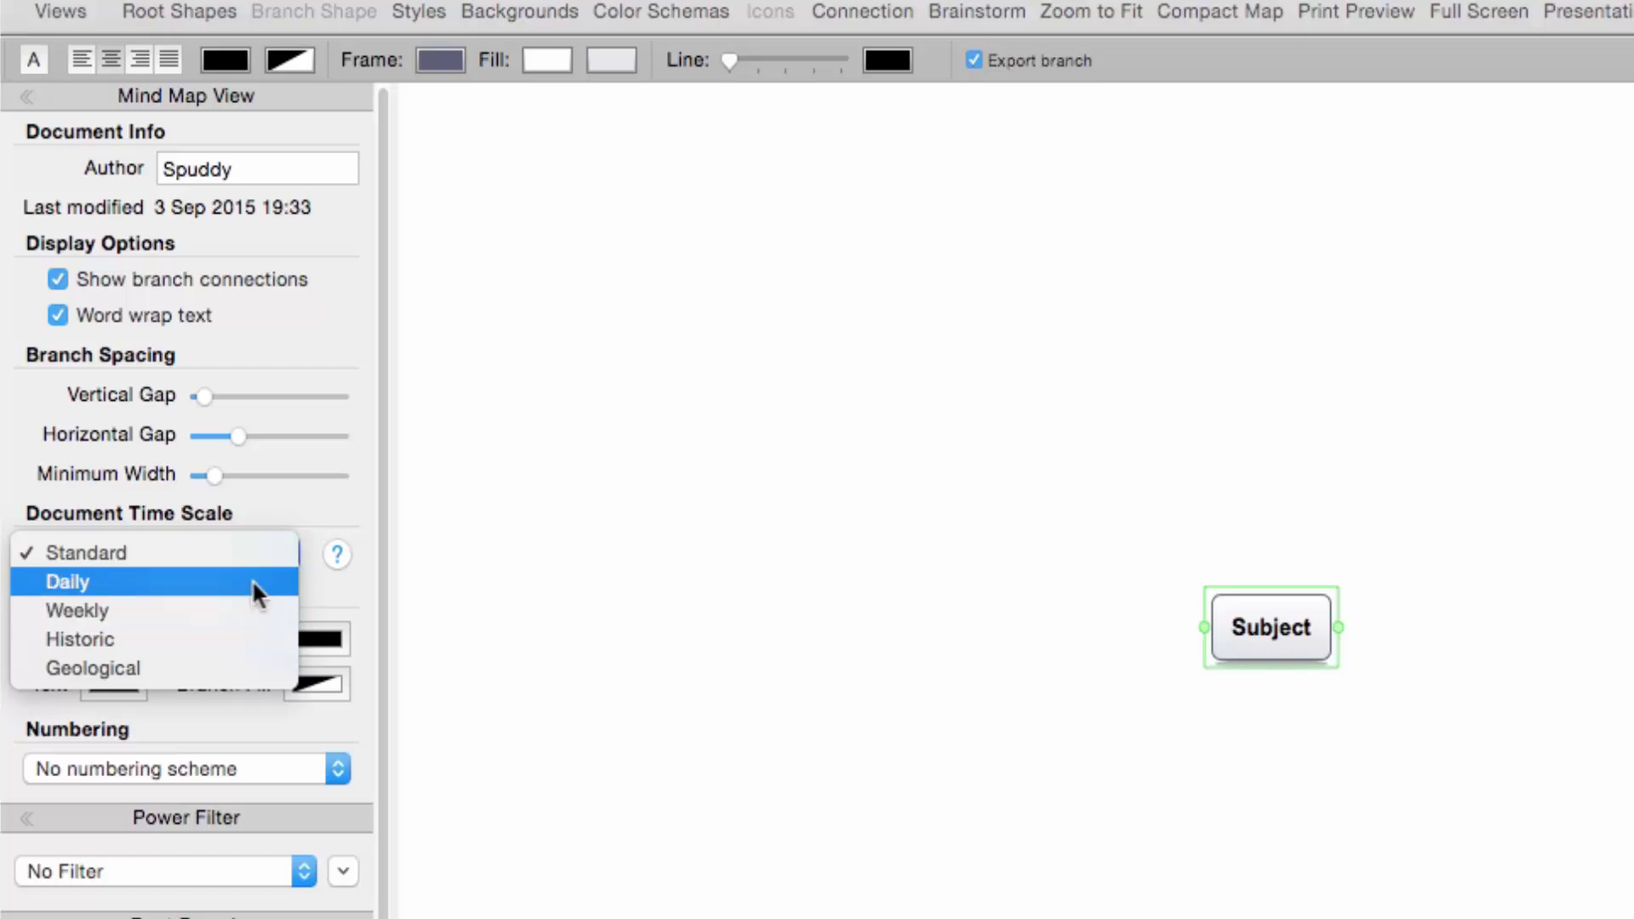
left_click(251, 579)
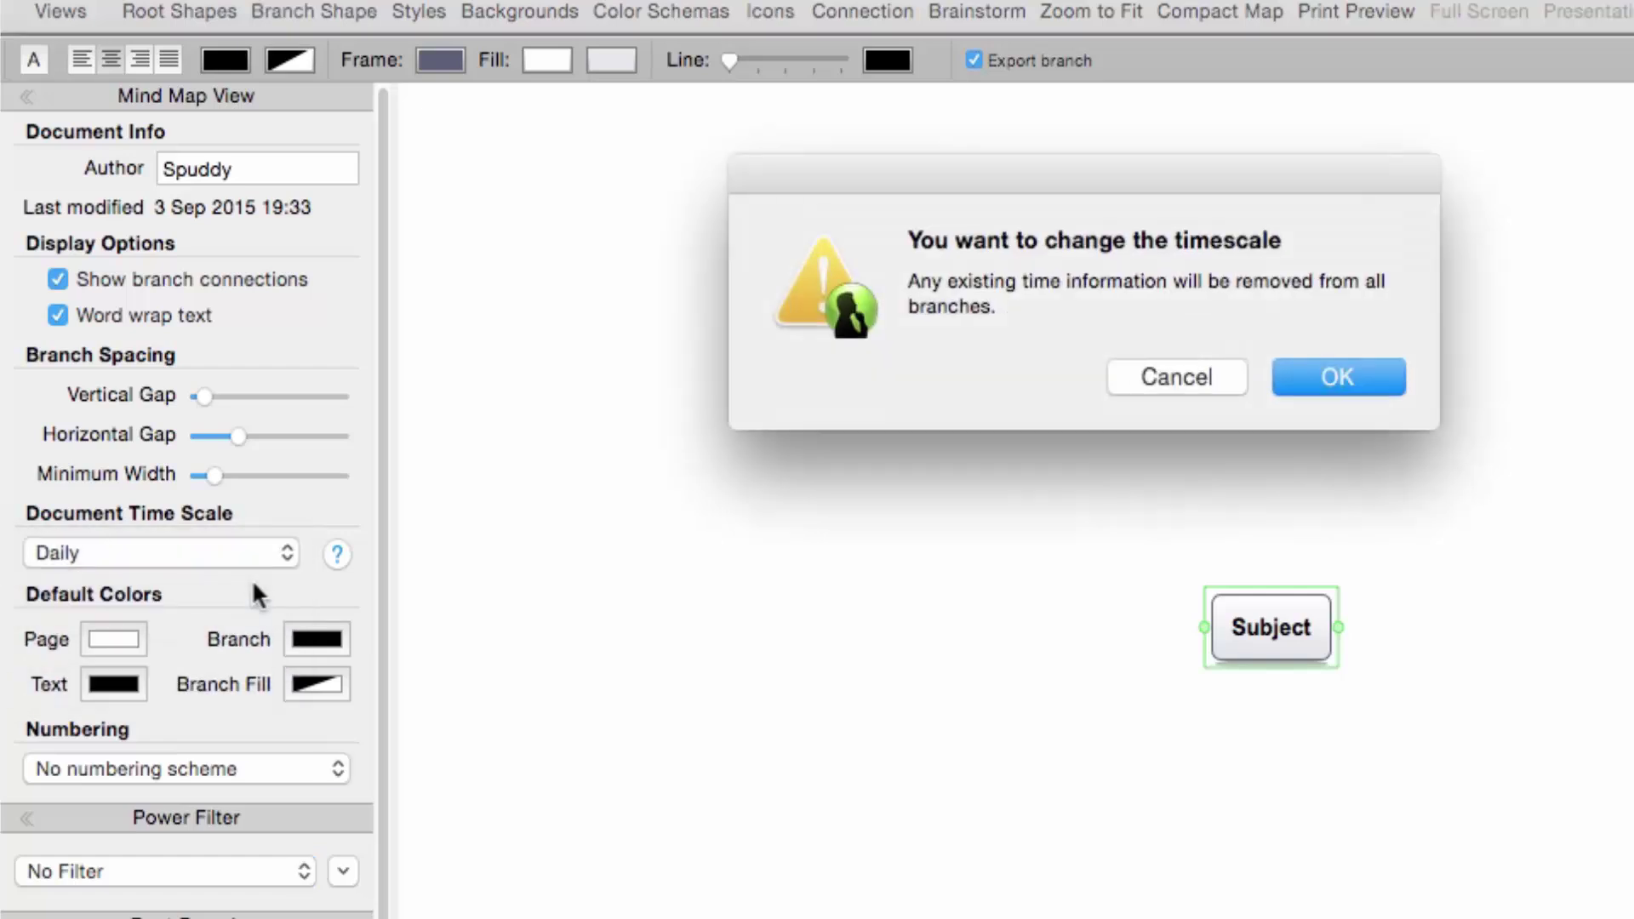
left_click(1338, 377)
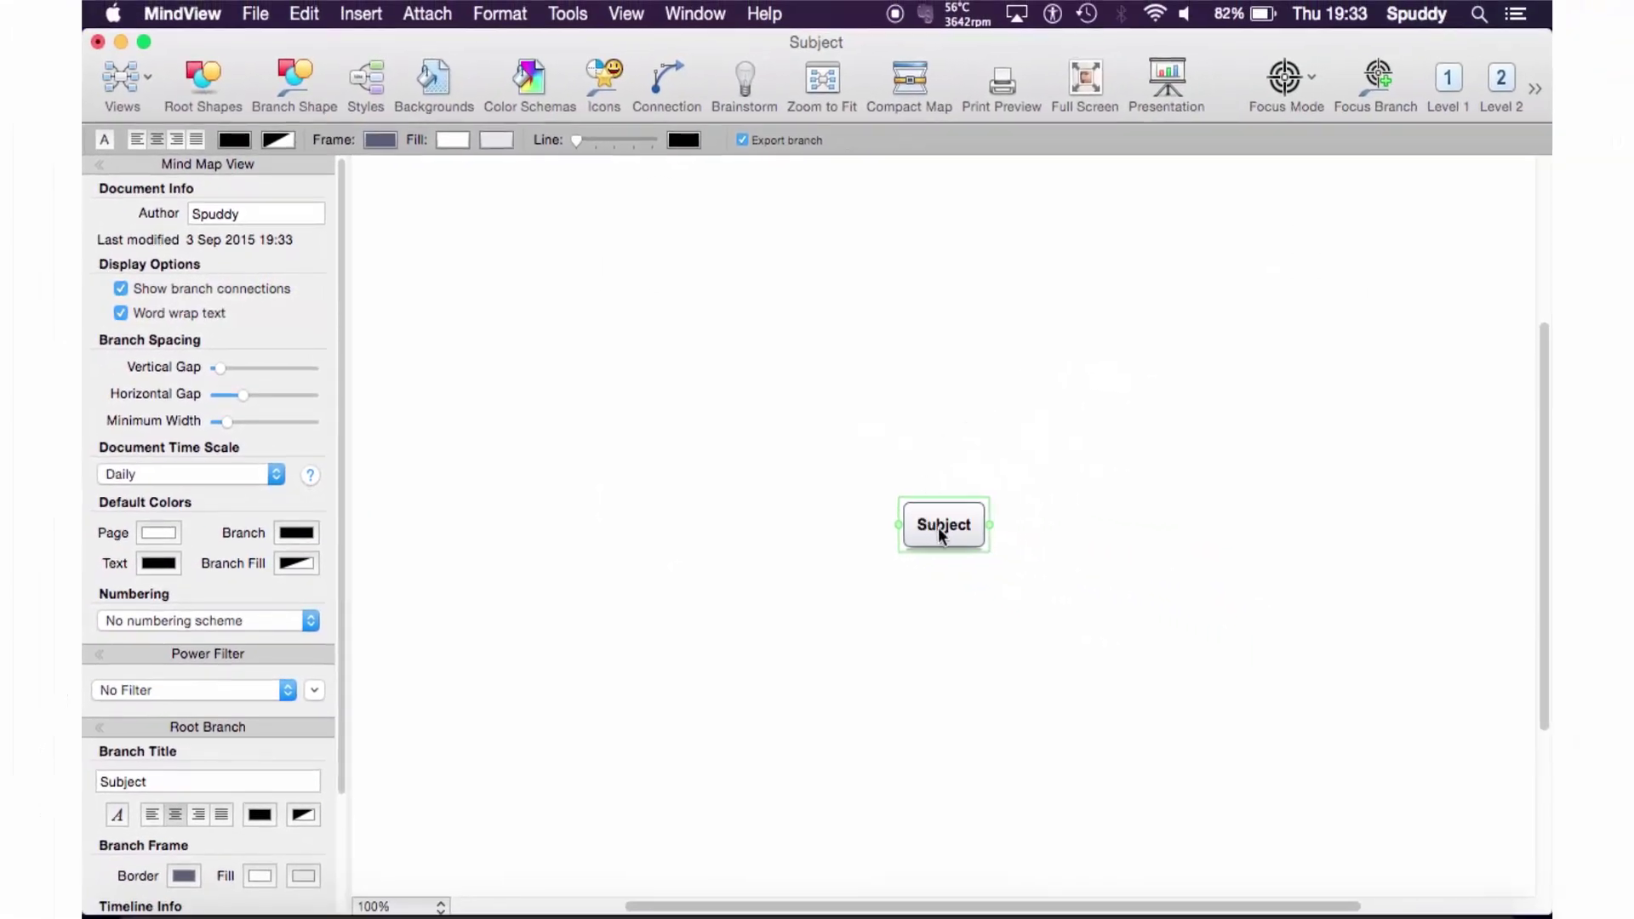
- Rename the central root branch of the mind map as Lesson Plan
double_click(939, 528)
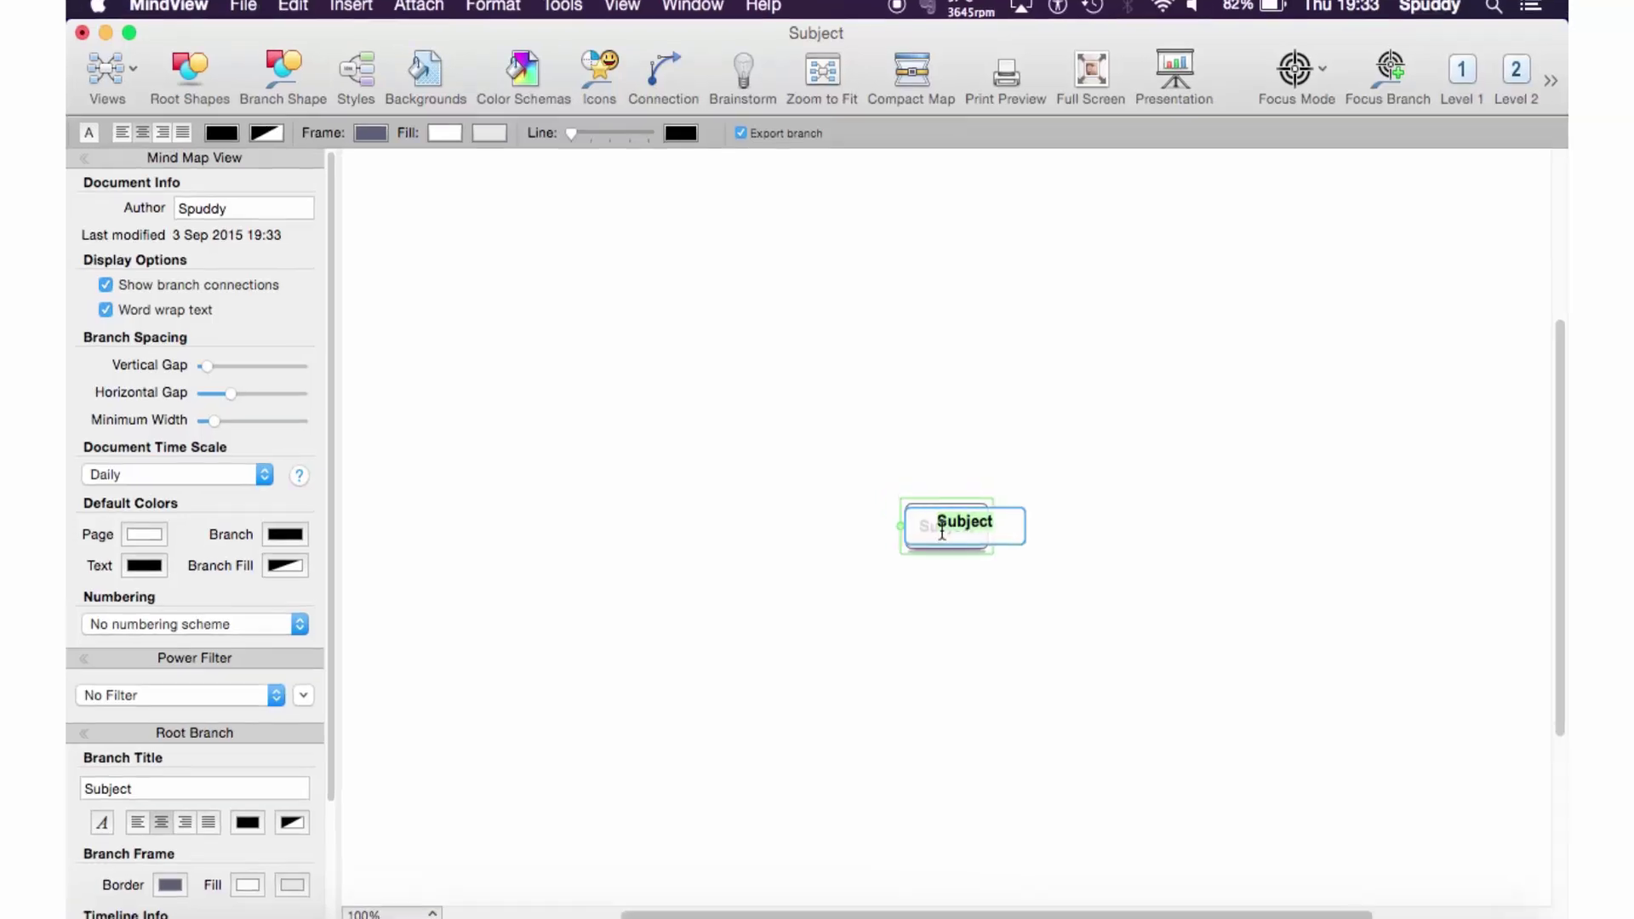
type("Lesson Plan")
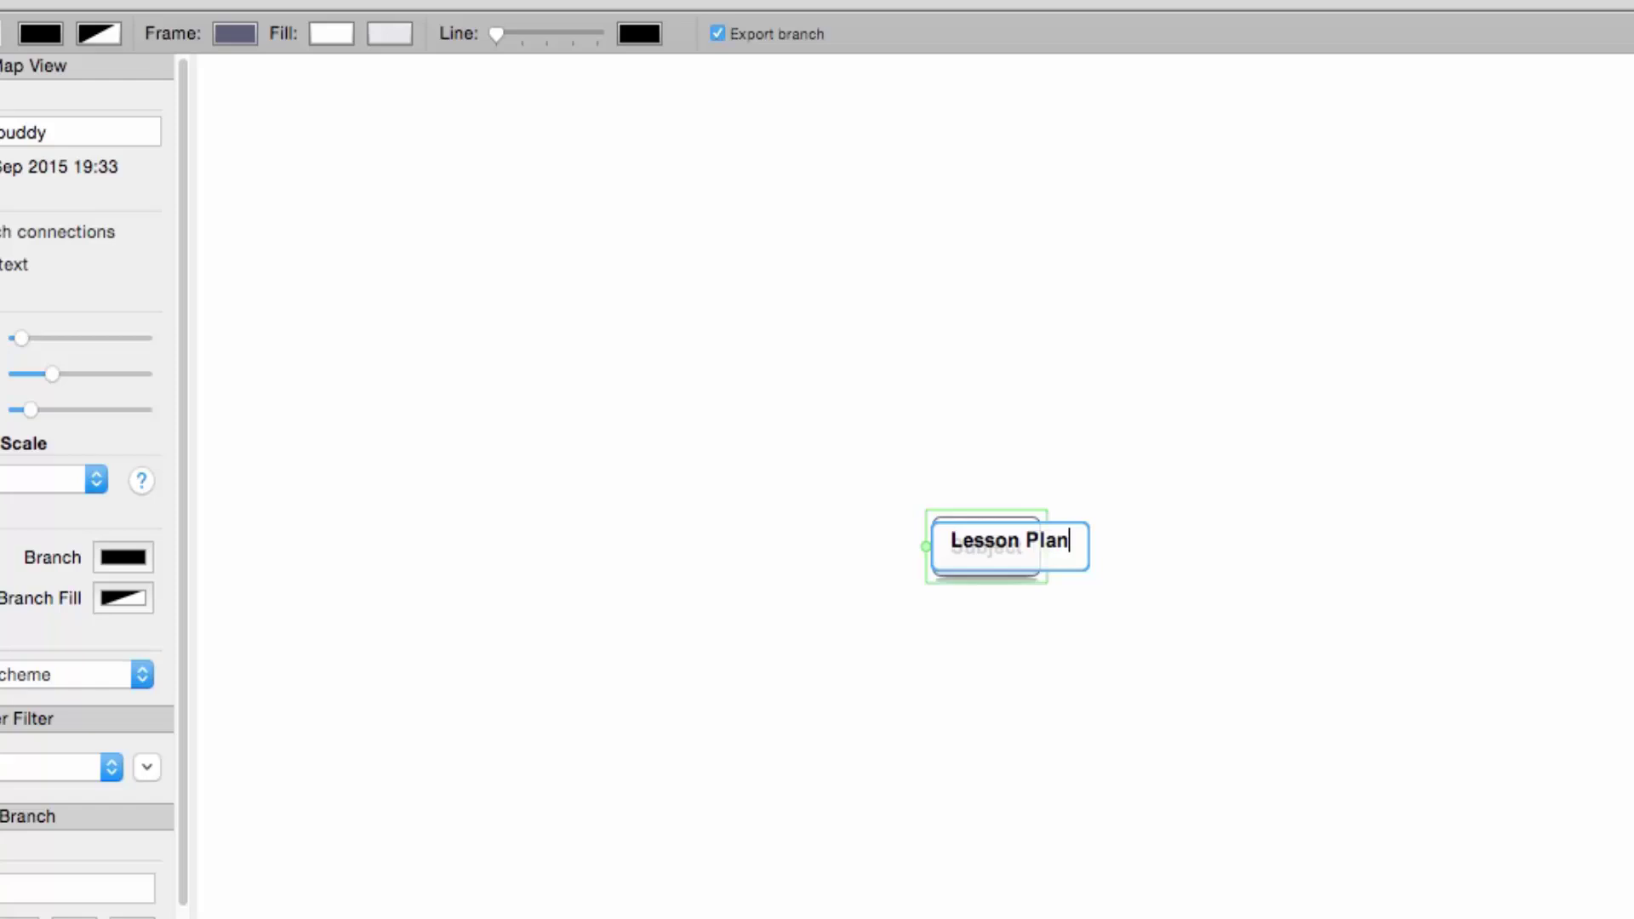
left_click(1034, 629)
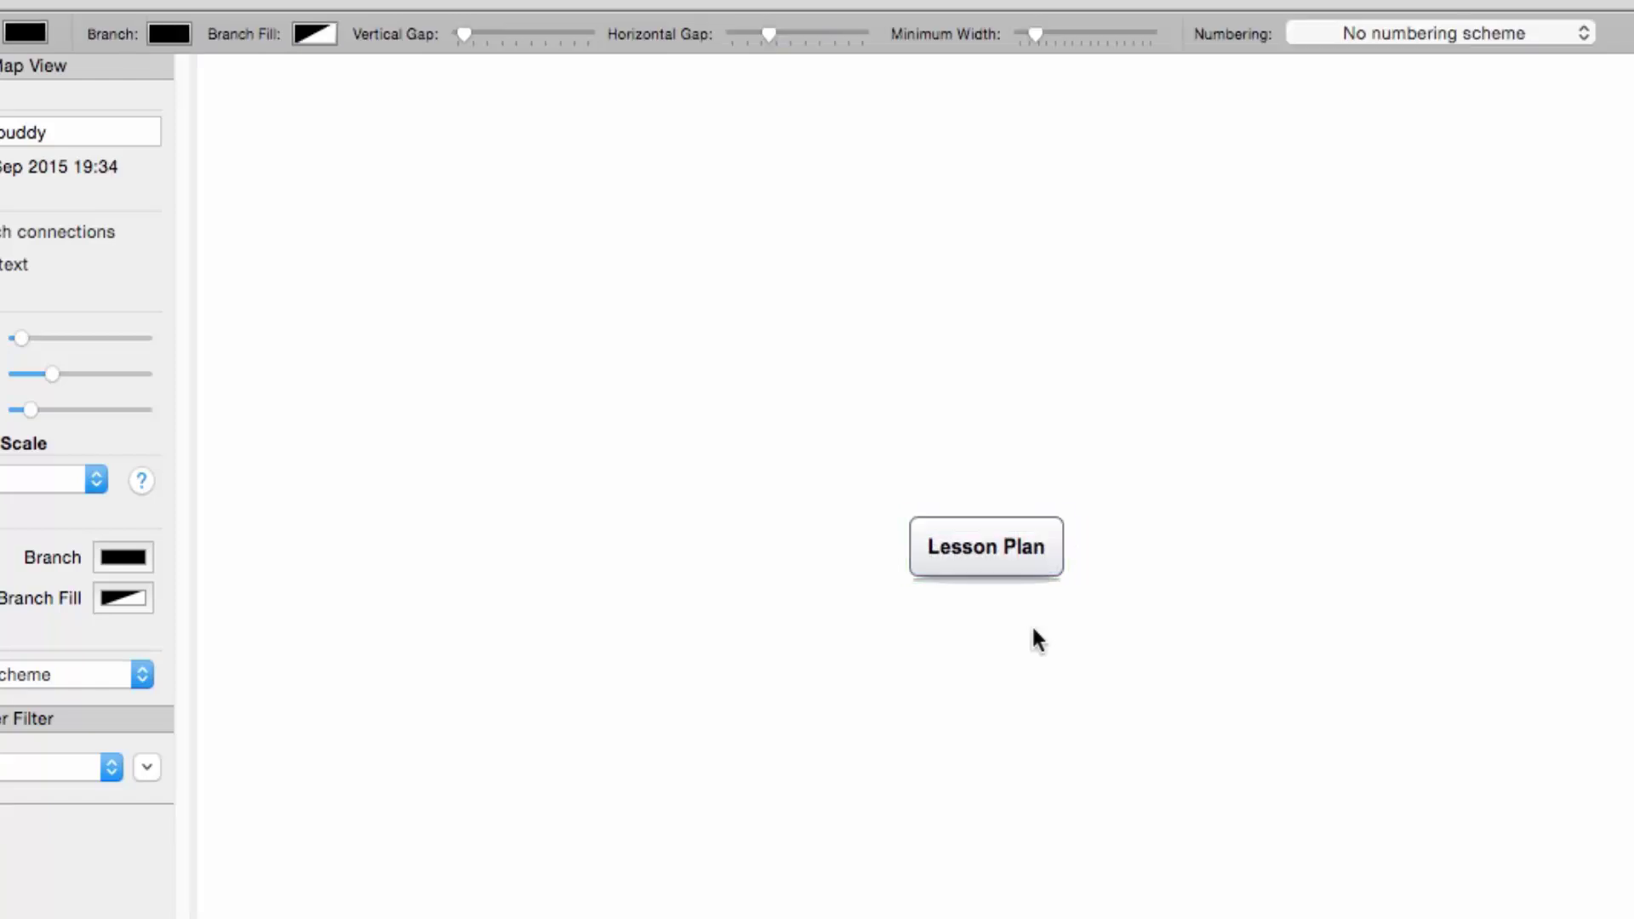
- Insert a branch from the Lesson Plan root and title it Monday
left_click(1020, 530)
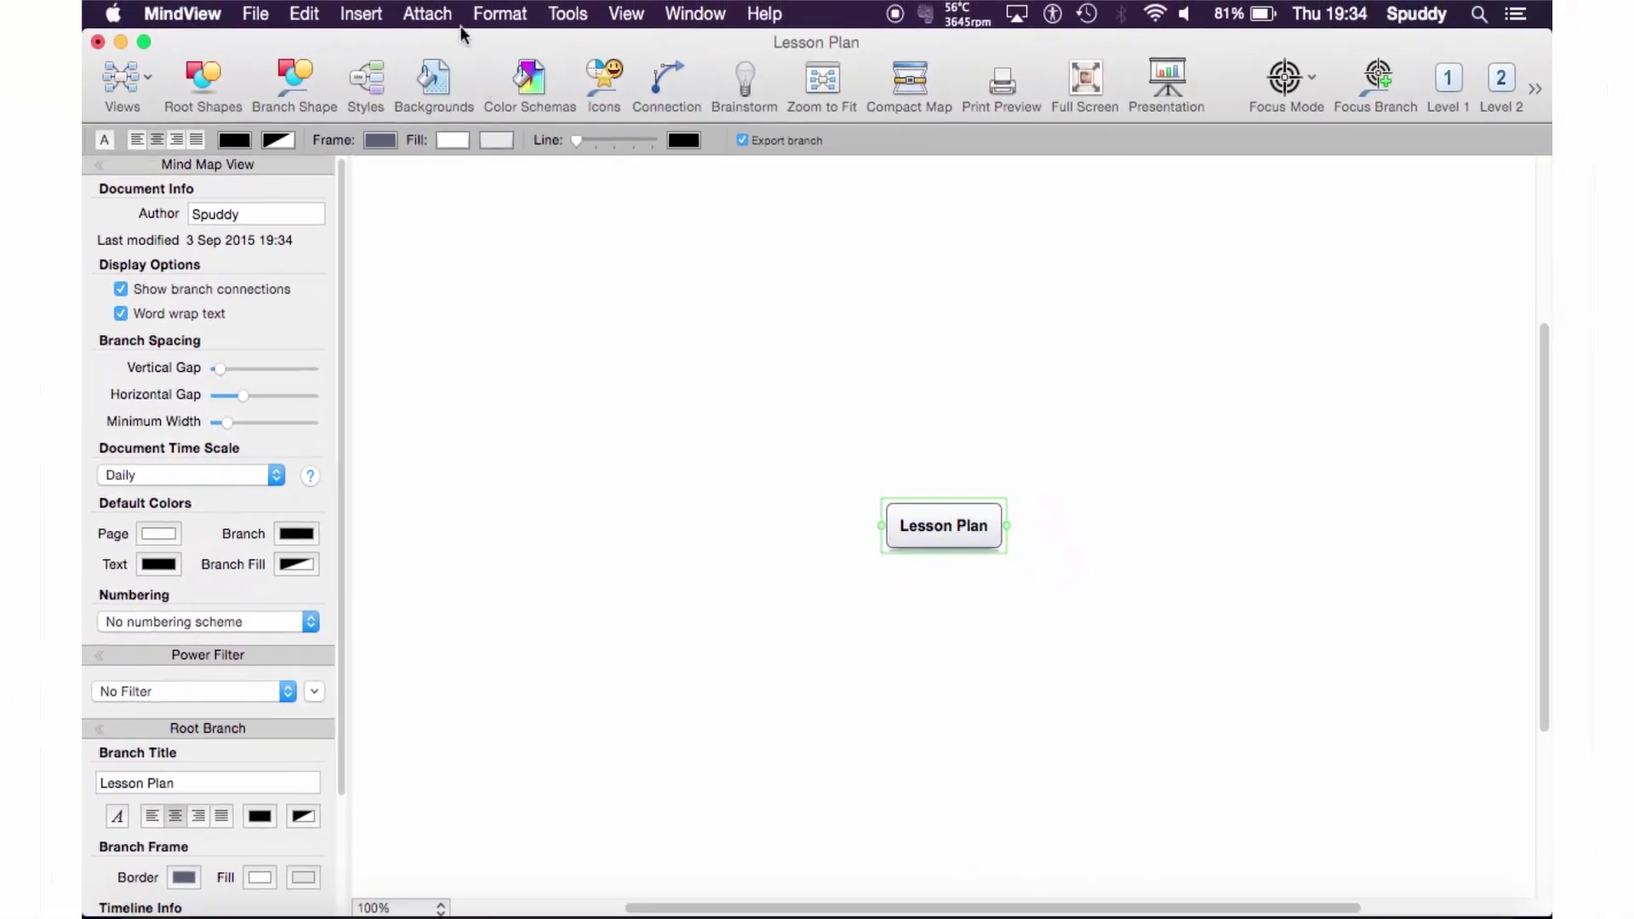
left_click(363, 17)
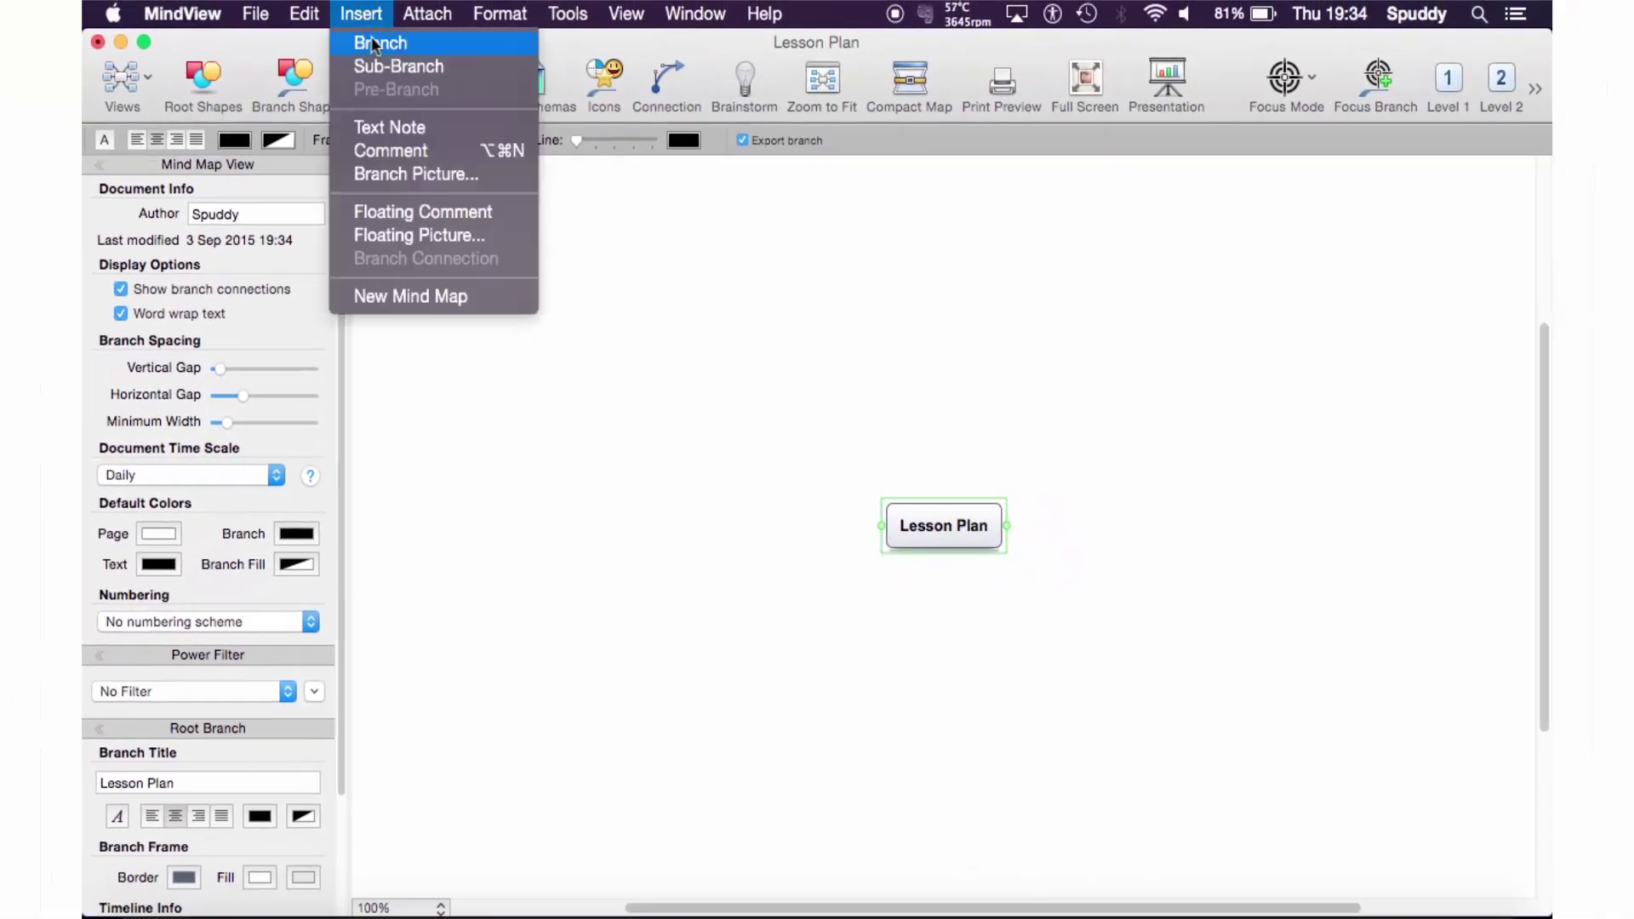
left_click(375, 44)
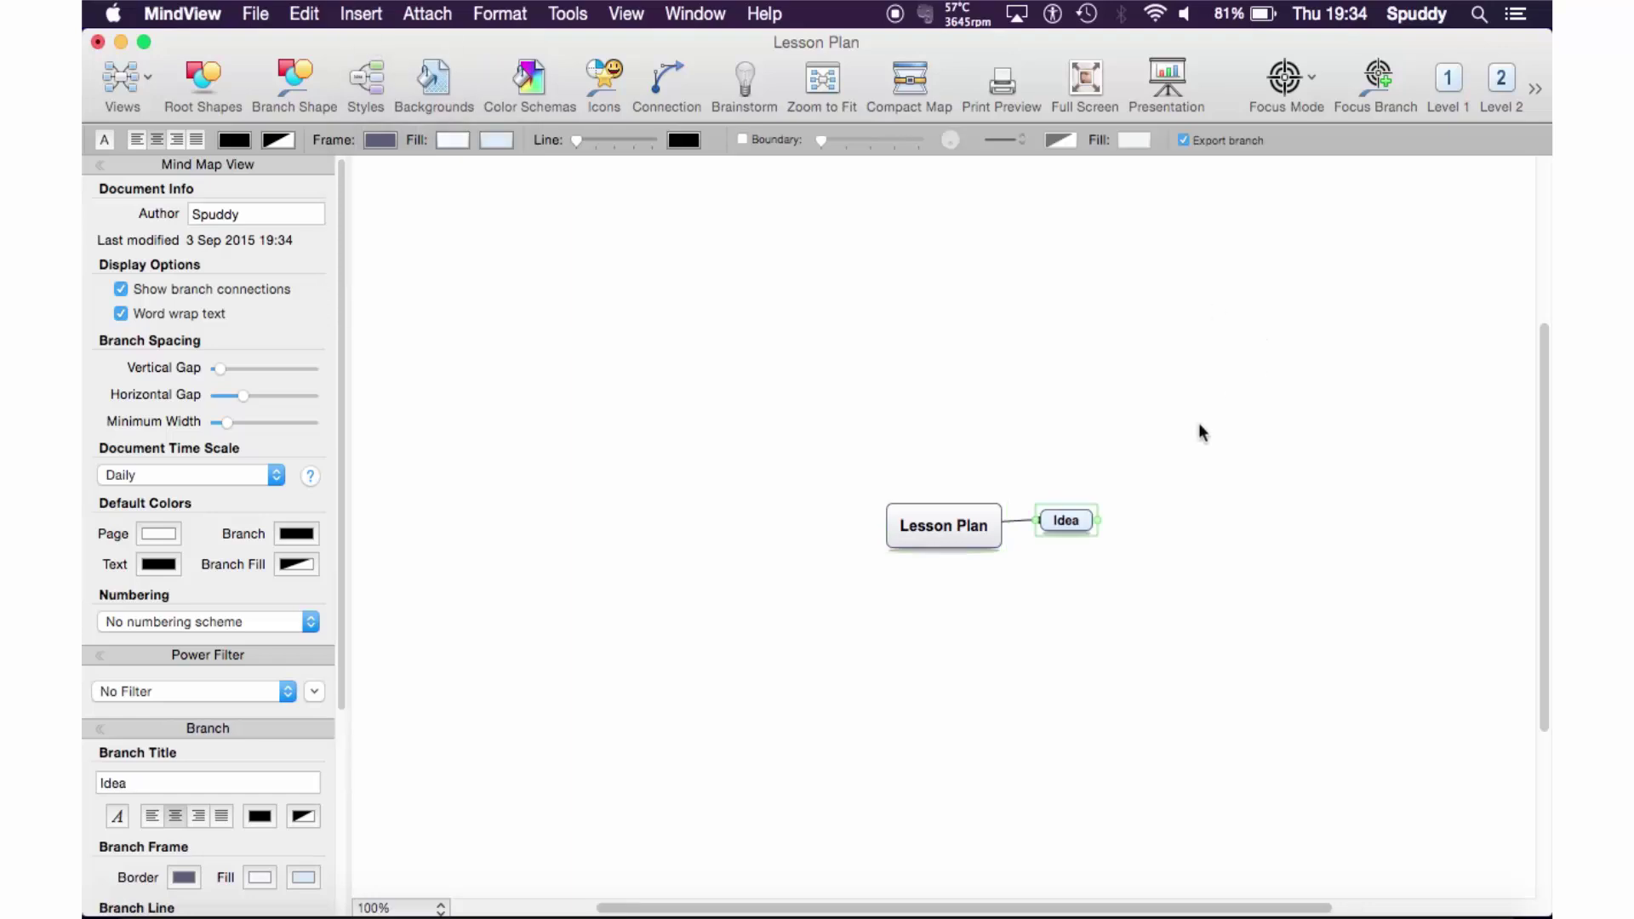
double_click(1070, 521)
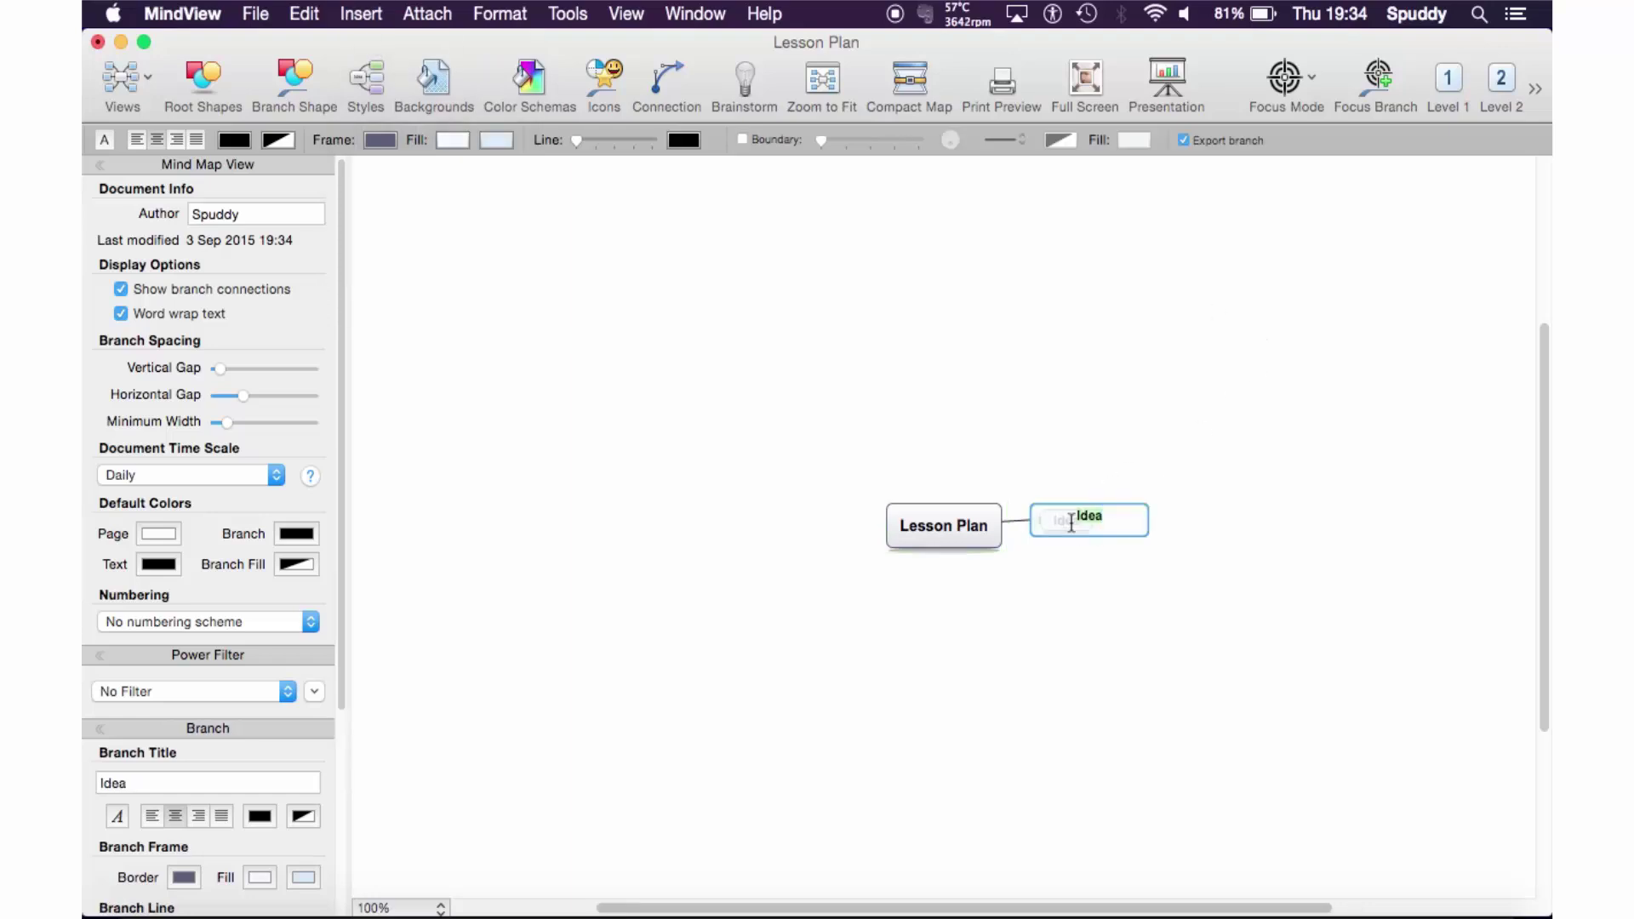
type("Monday")
left_click(1085, 582)
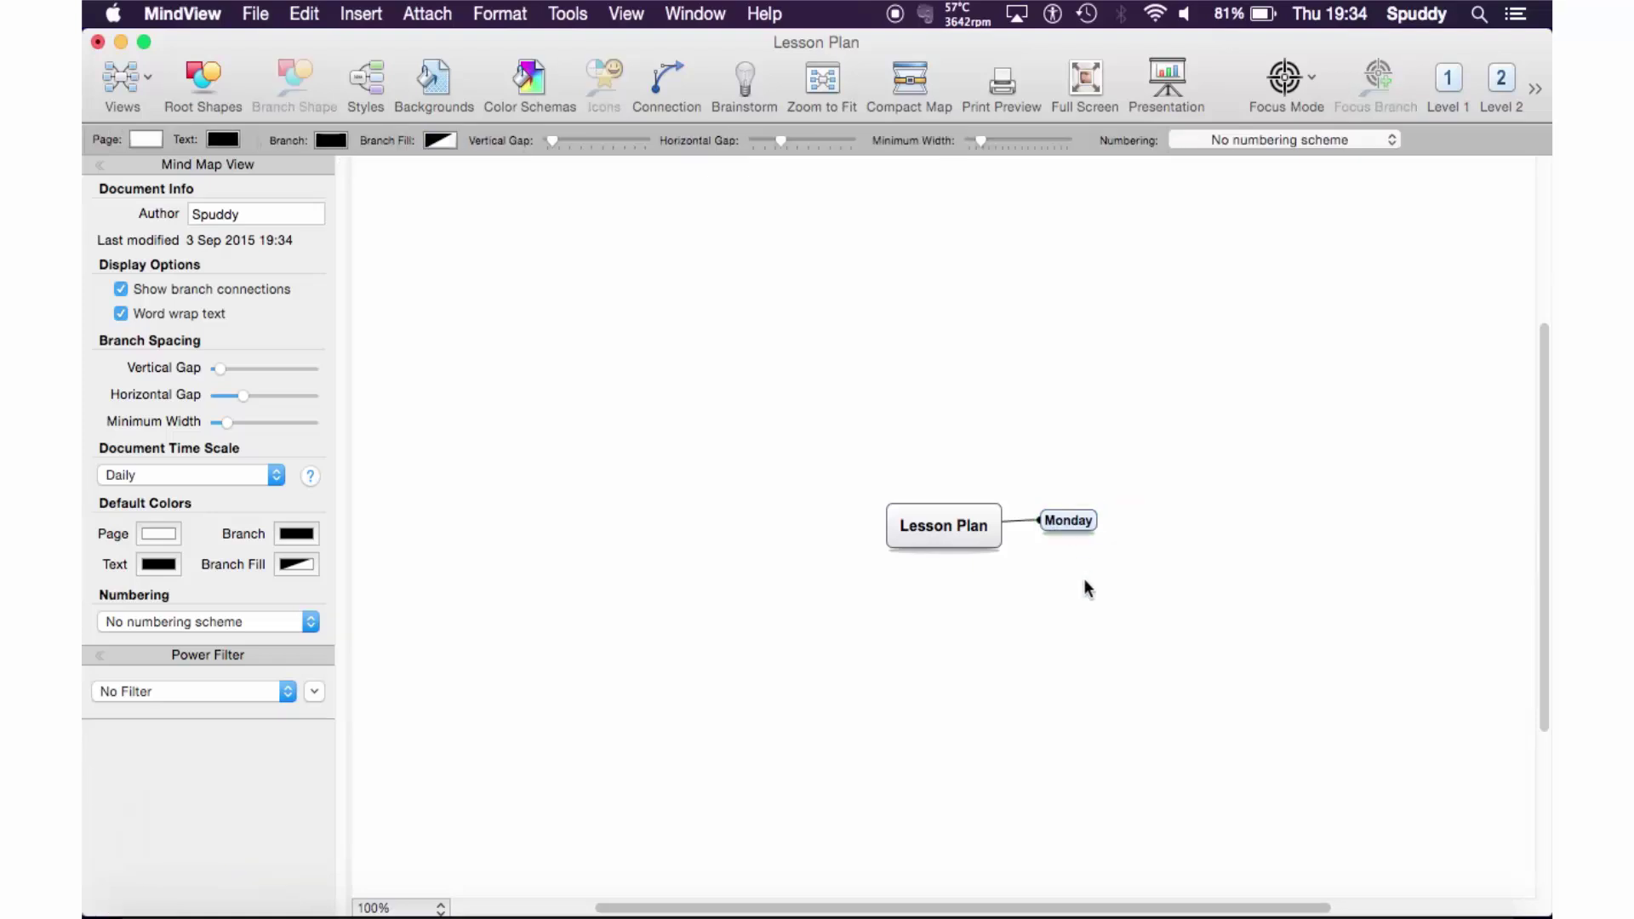
- Insert a sub-branch under the Monday branch and title it Breakfast
left_click(1077, 525)
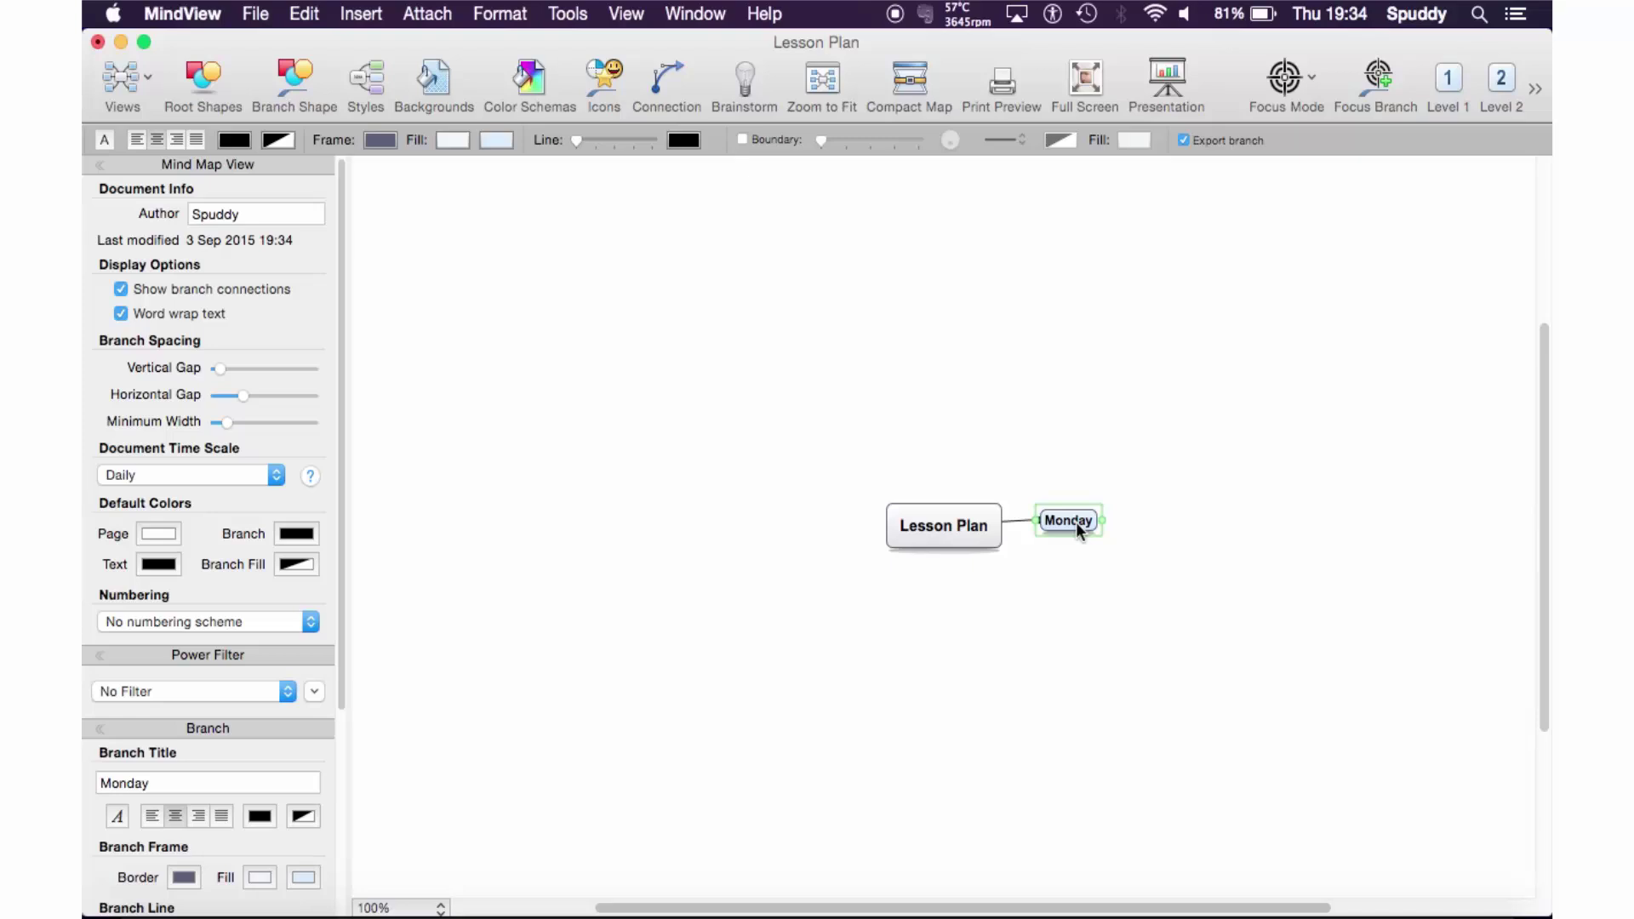
right_click(1076, 523)
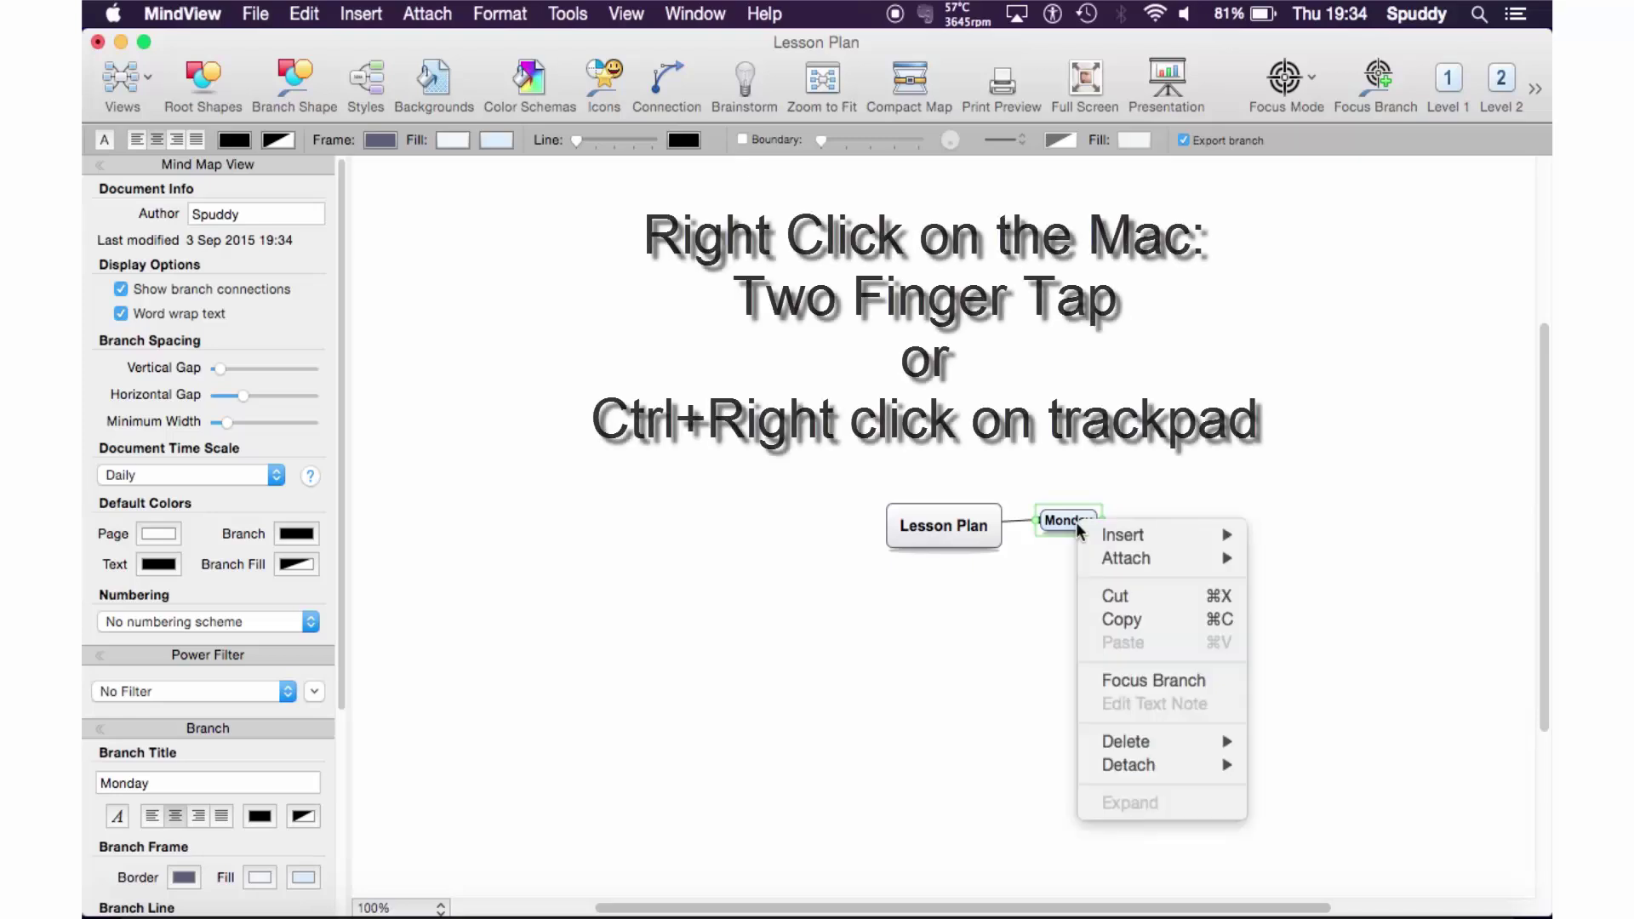
mouse_move(1099, 536)
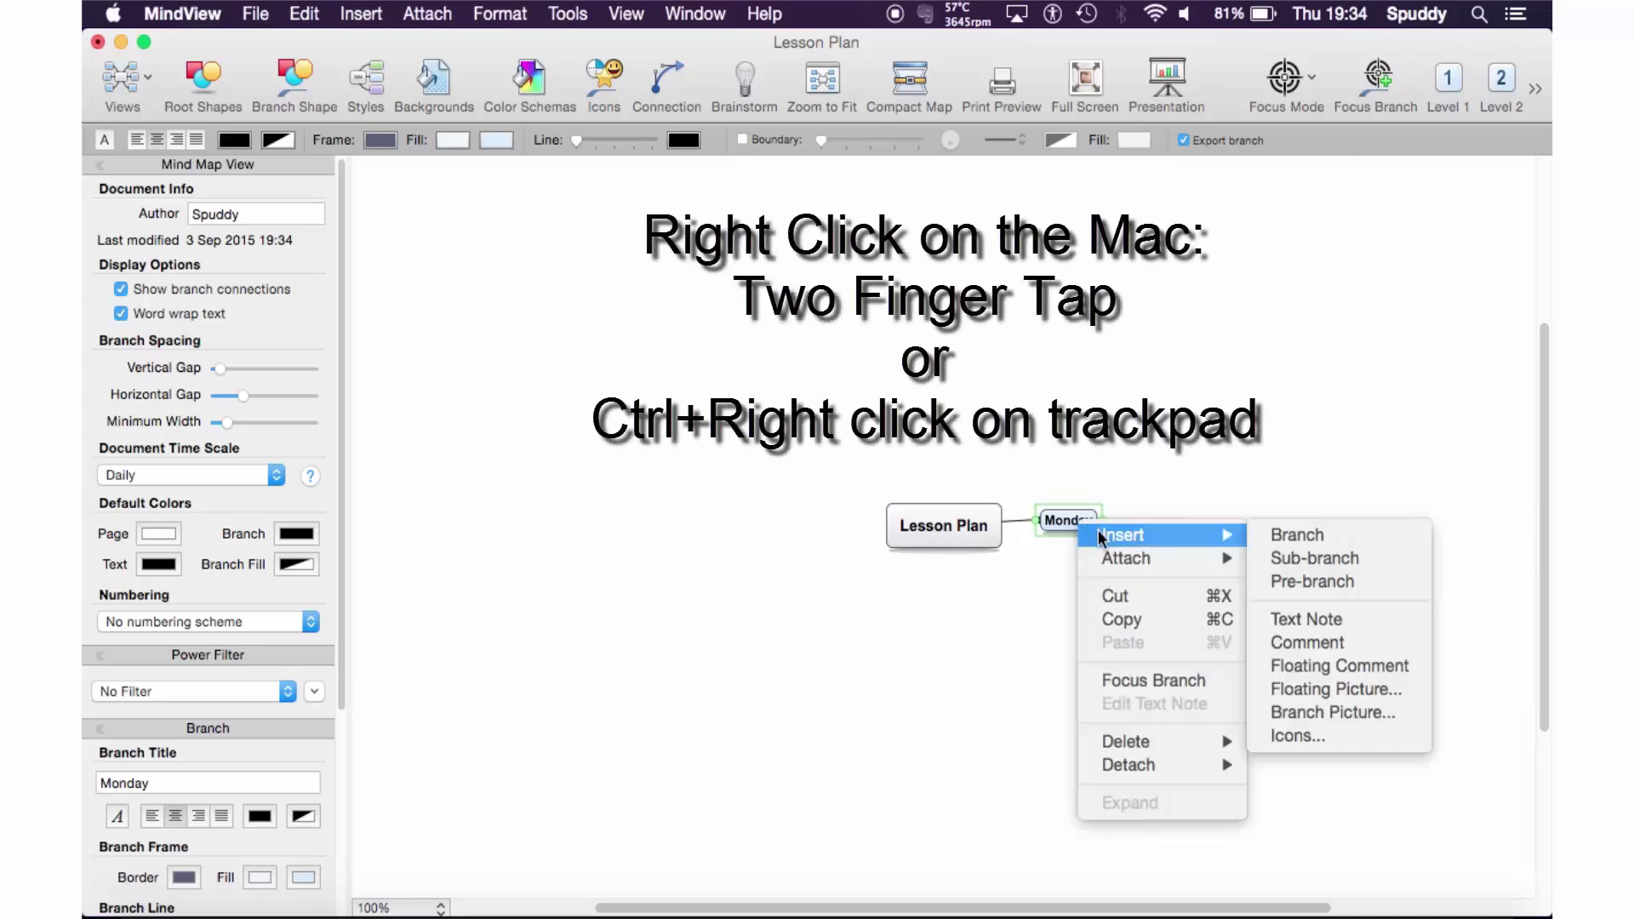
left_click(368, 23)
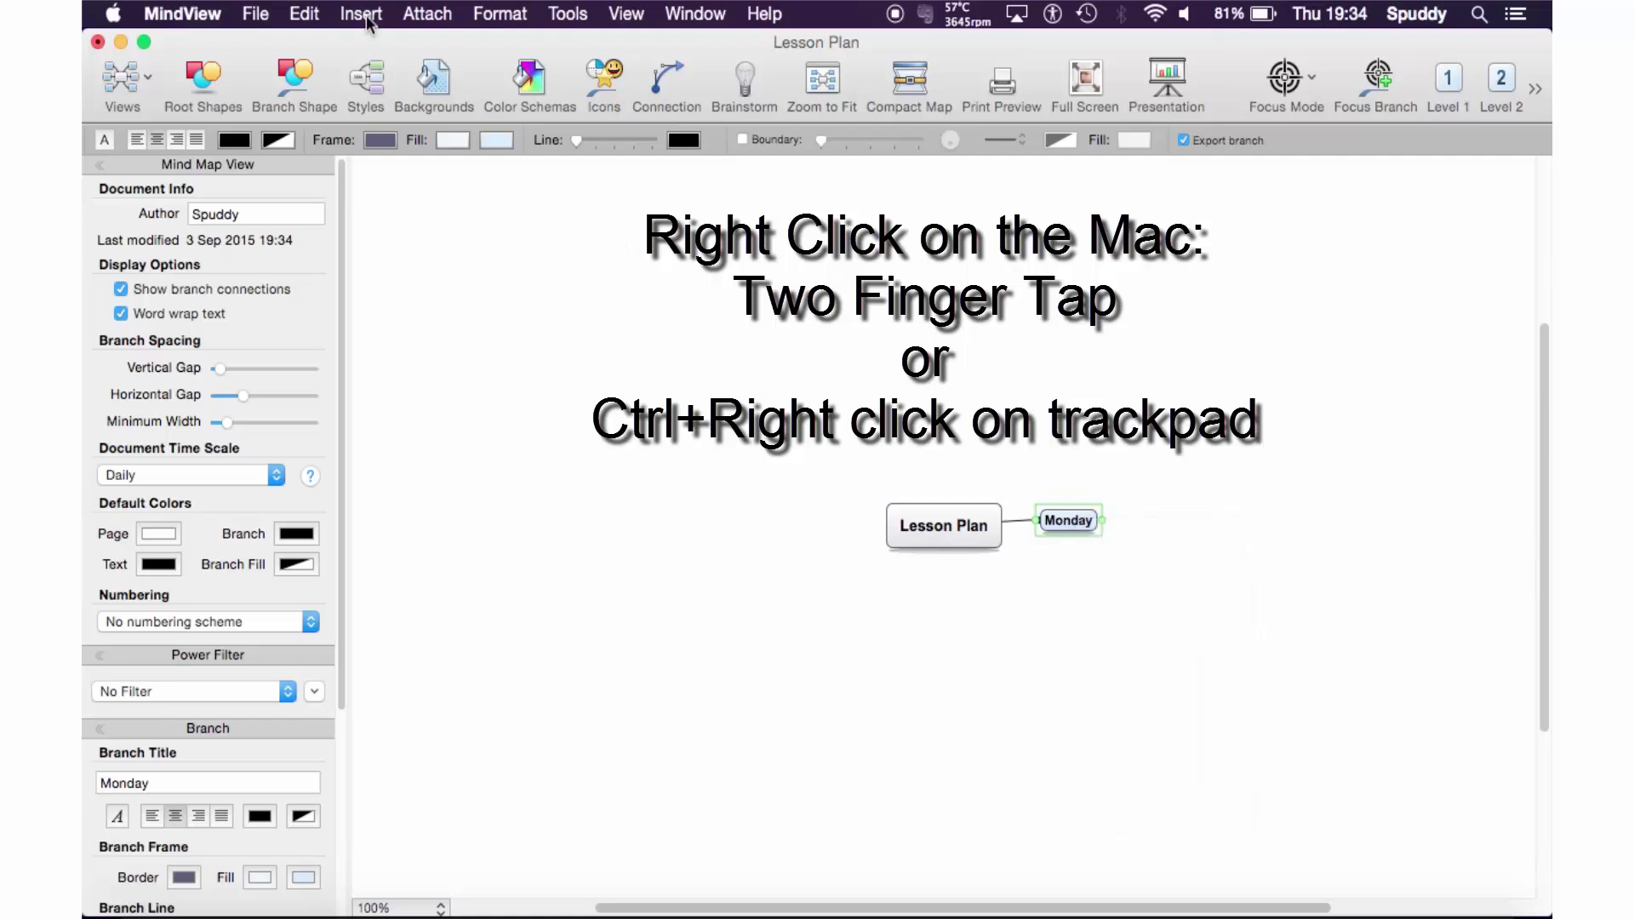
left_click(362, 14)
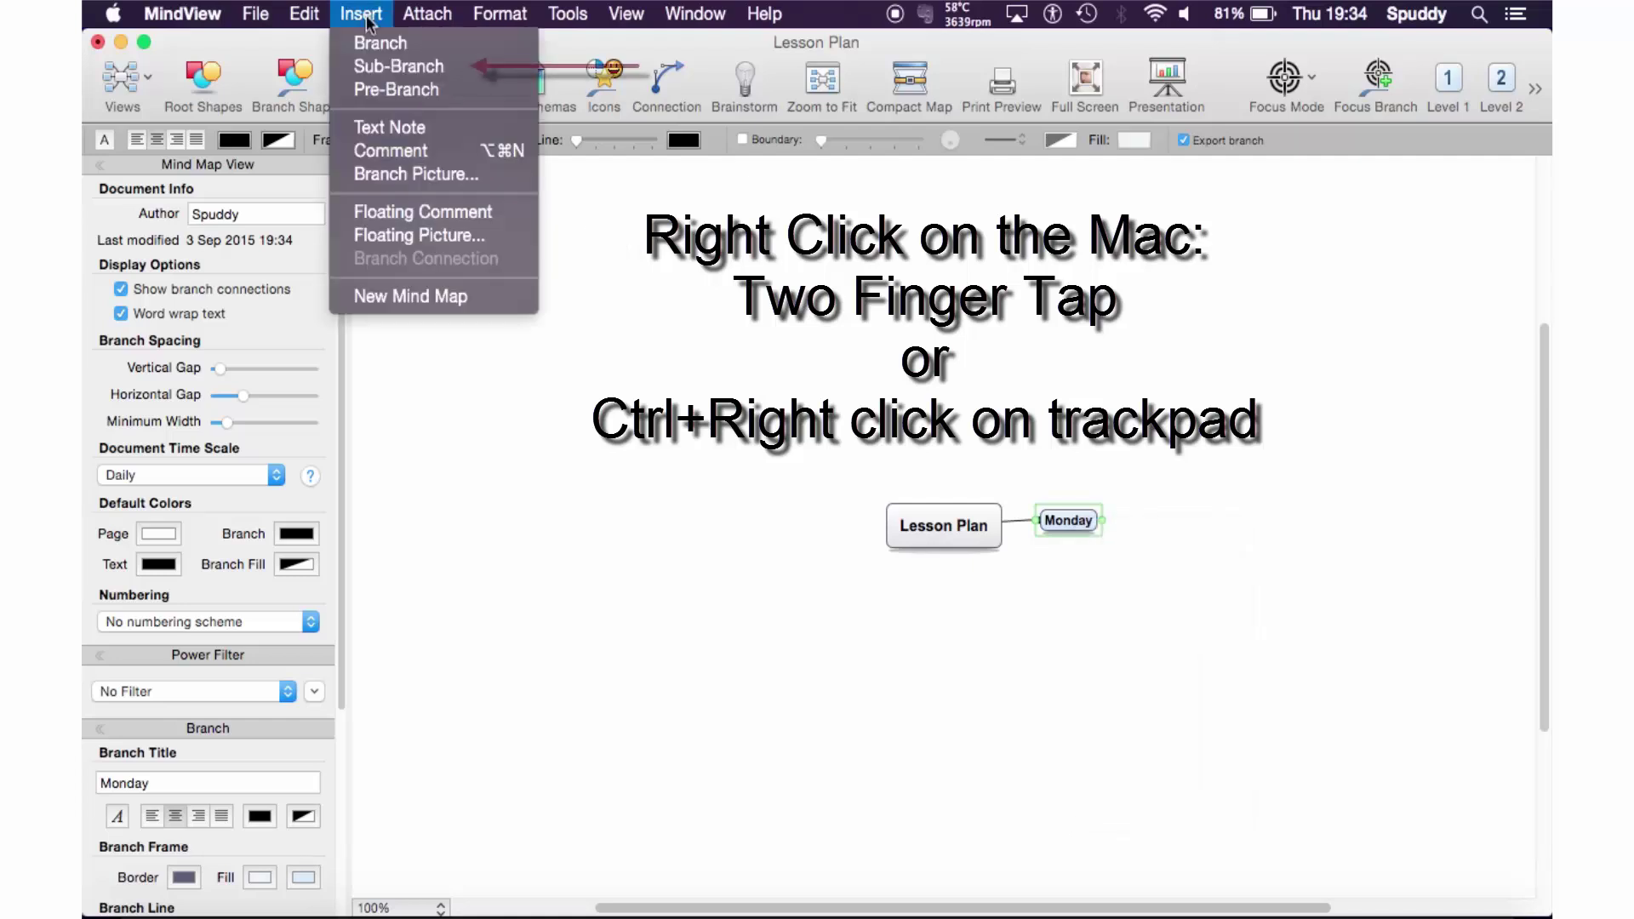
left_click(379, 67)
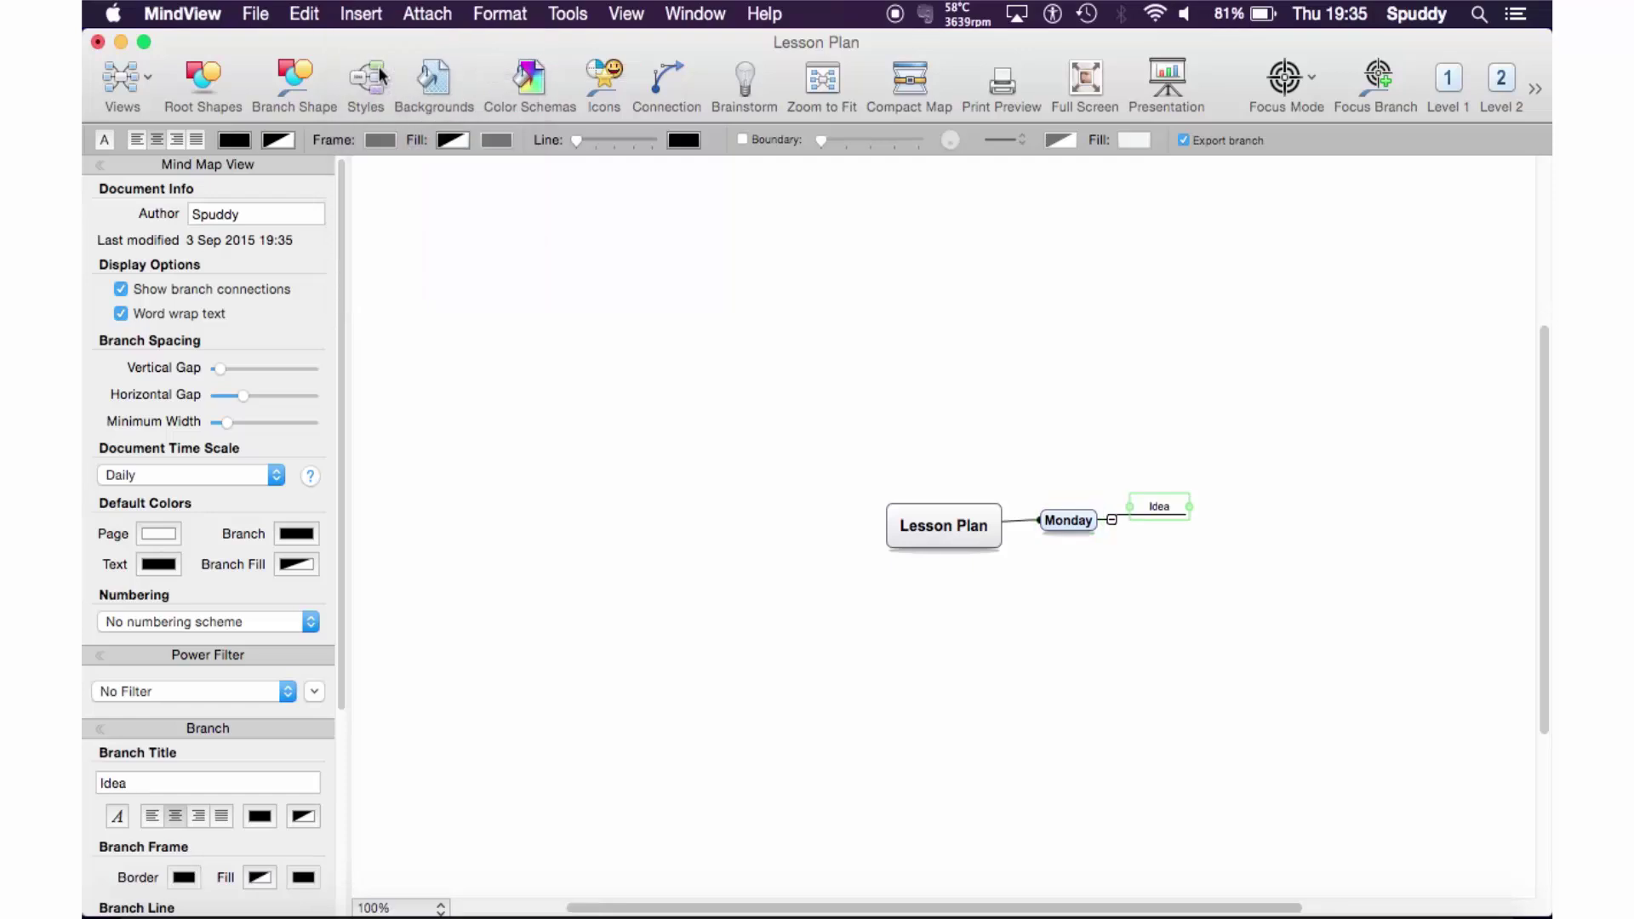
double_click(1168, 507)
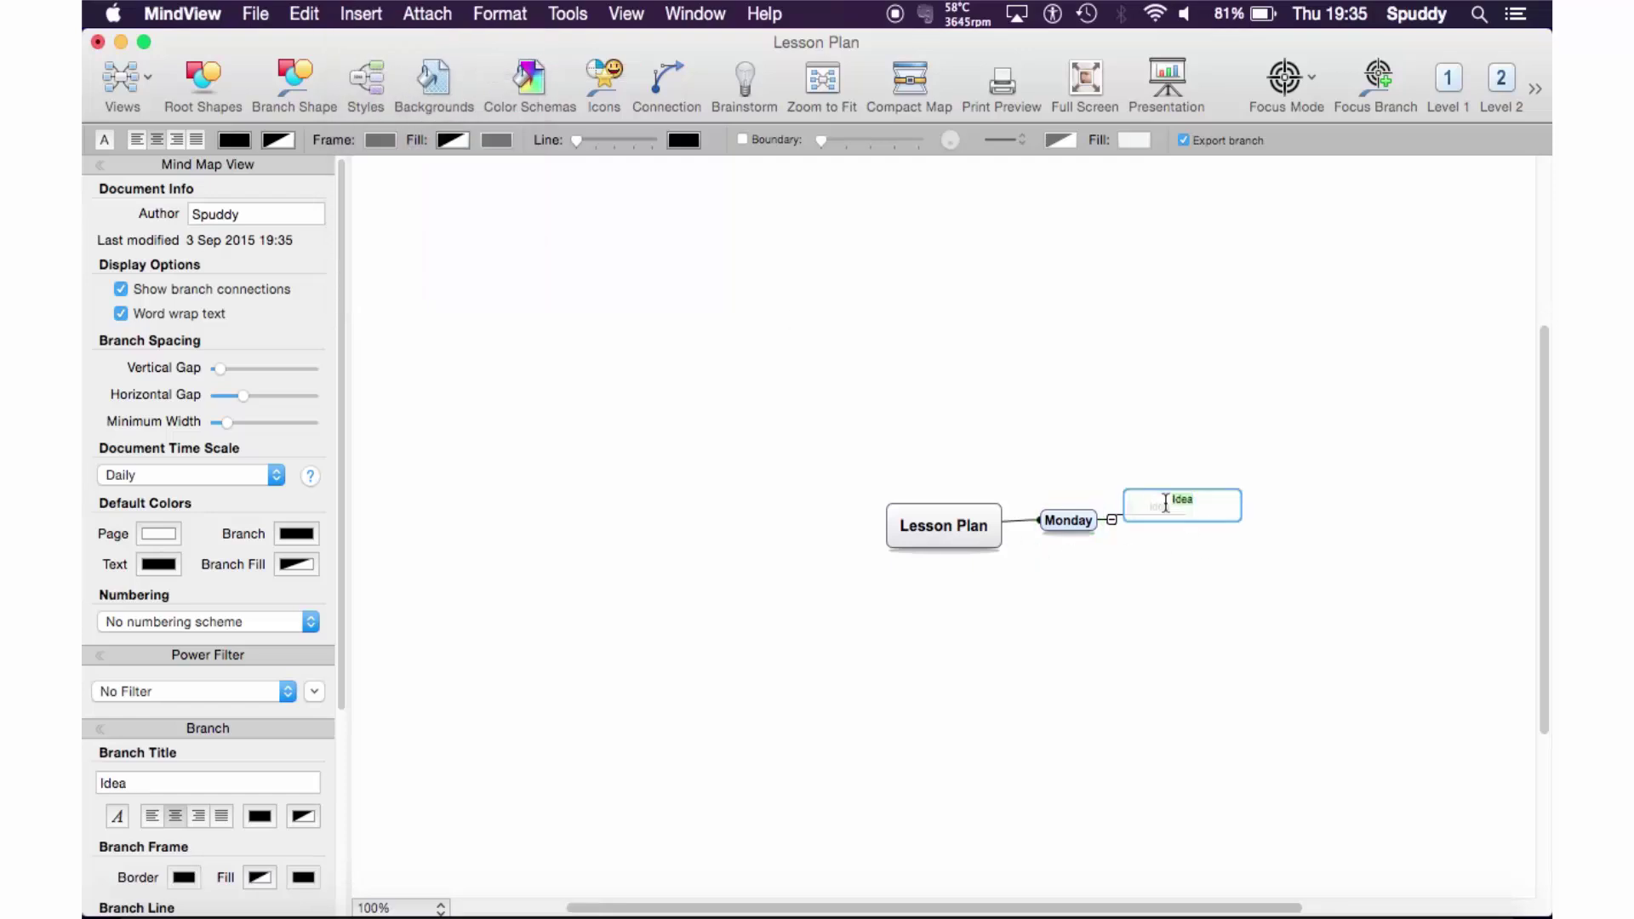
type("Breakfas")
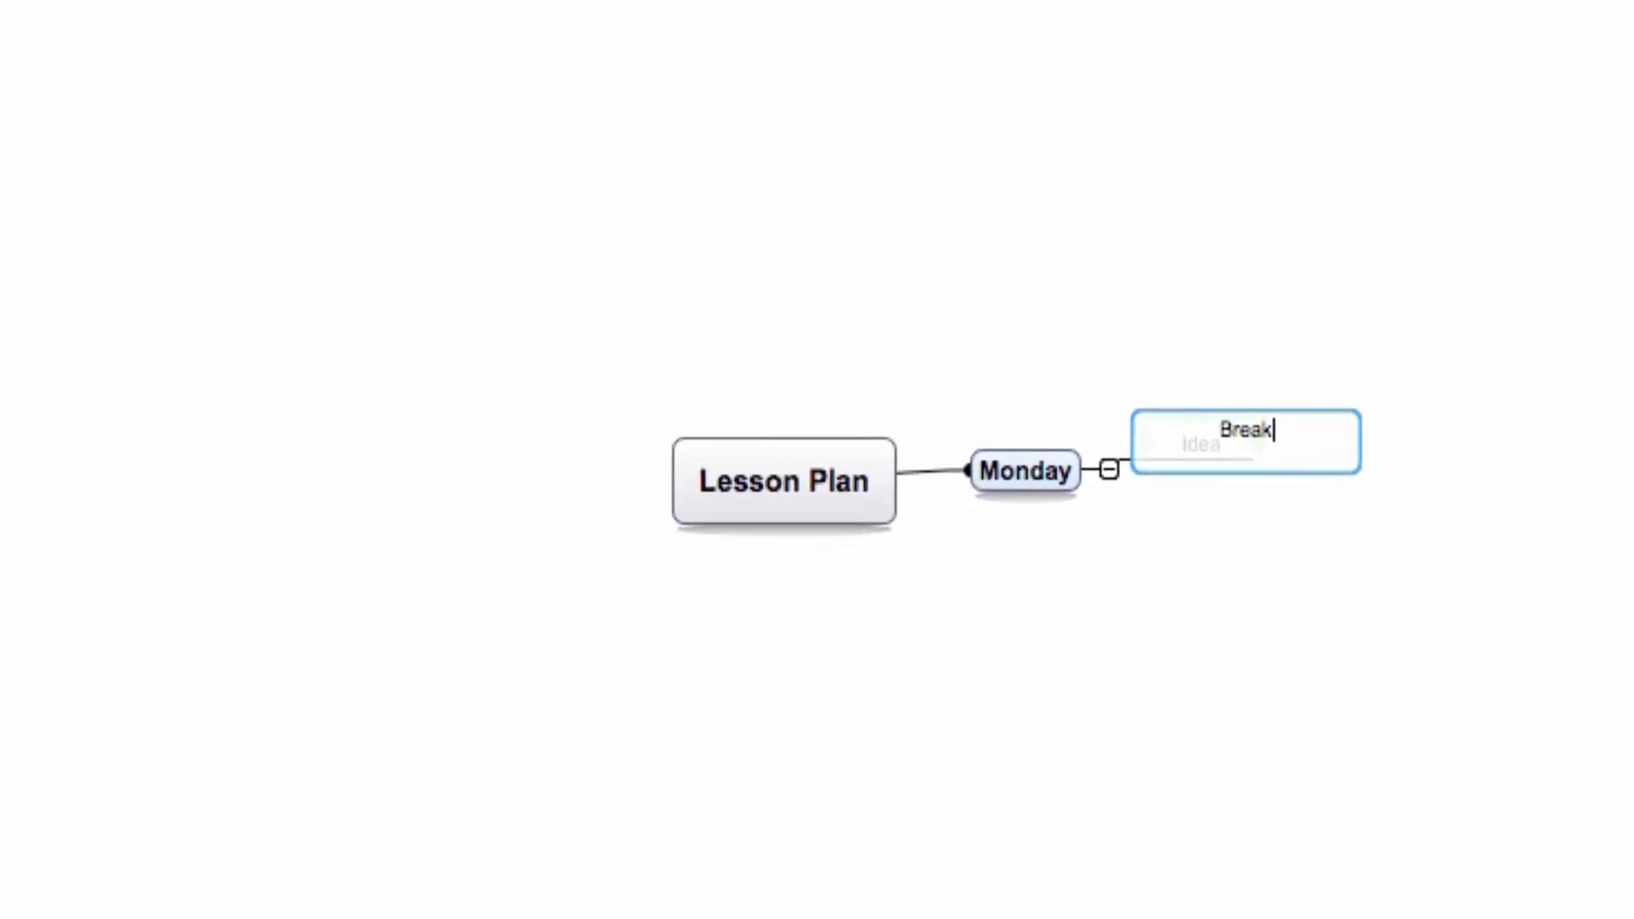
type("t")
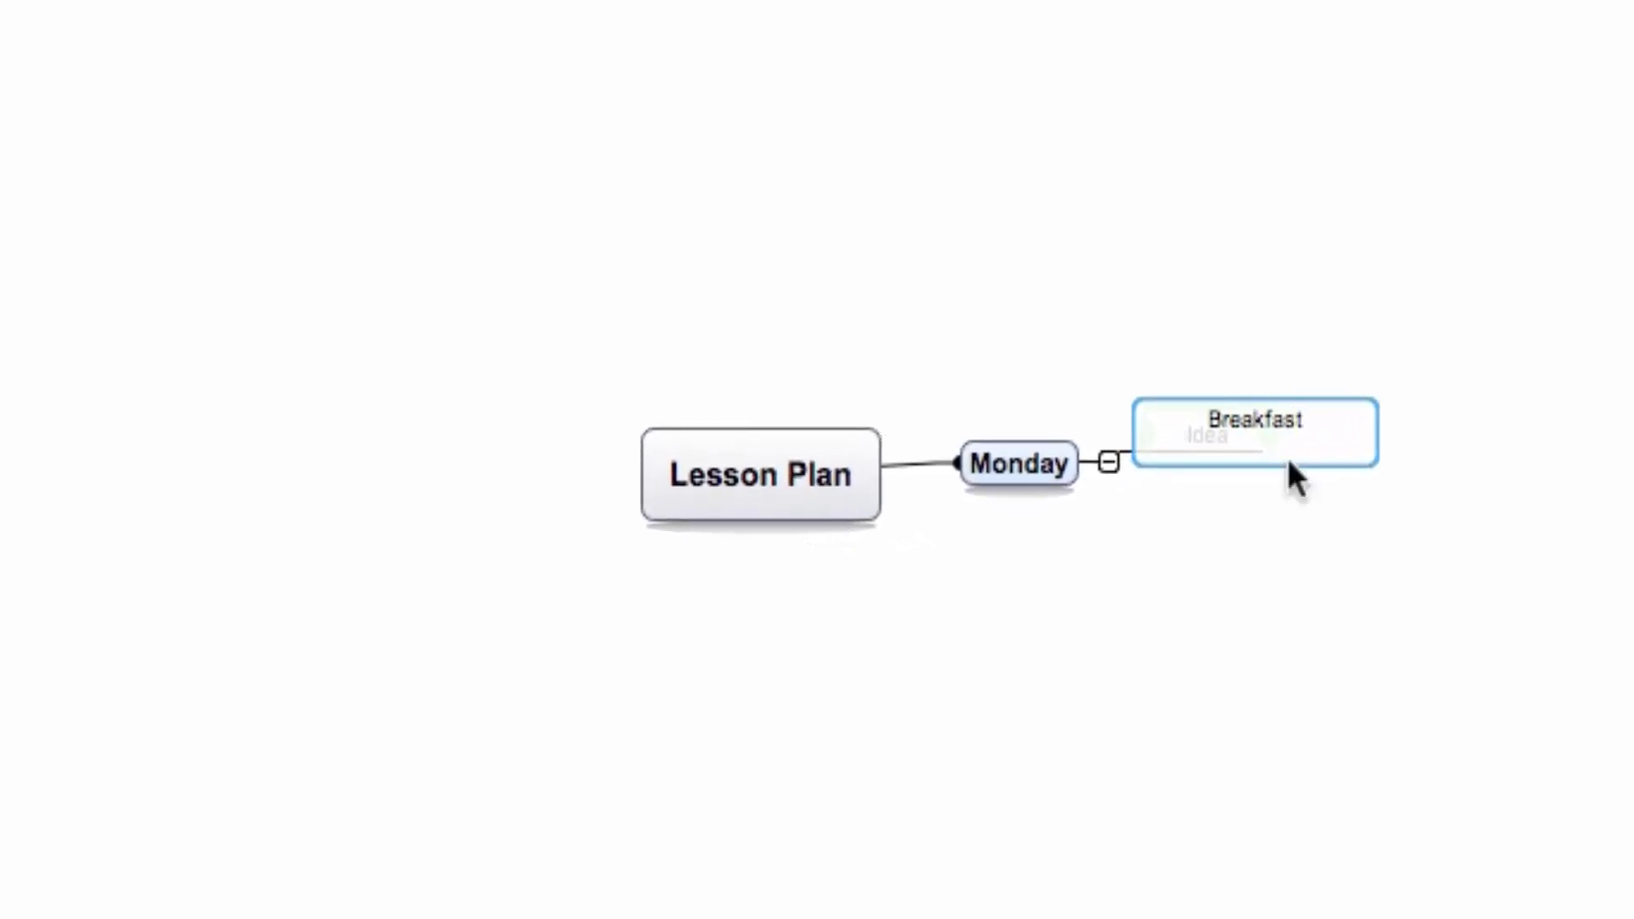
left_click(1378, 612)
left_click(1187, 446)
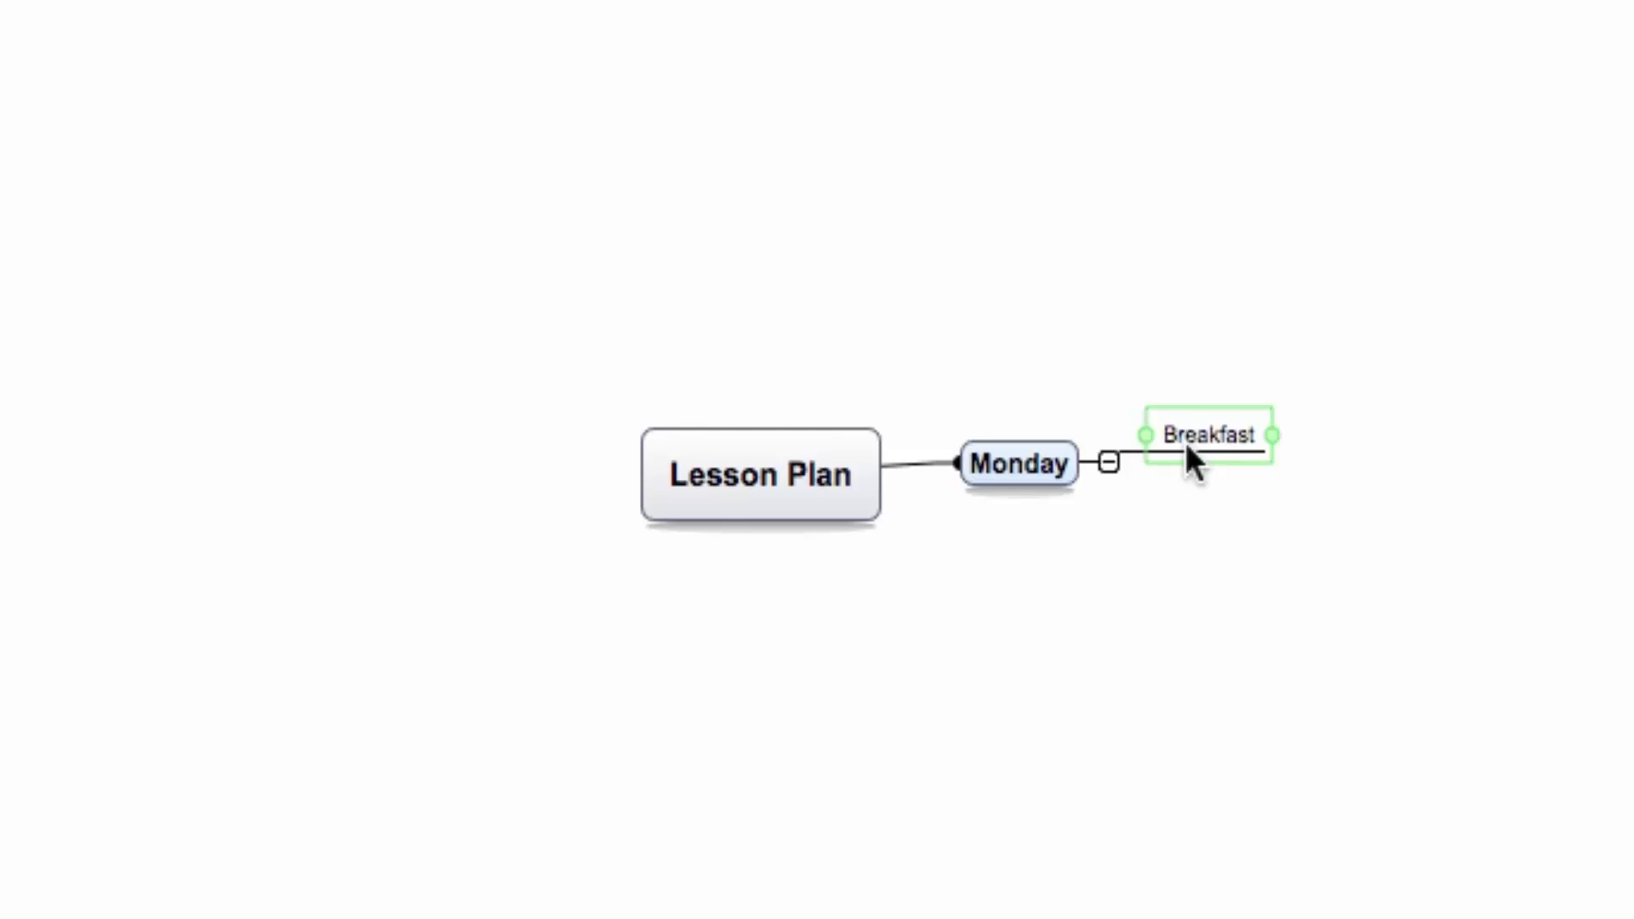
- Add a second sub-branch under Monday and title it Lecture 1
left_click(1049, 464)
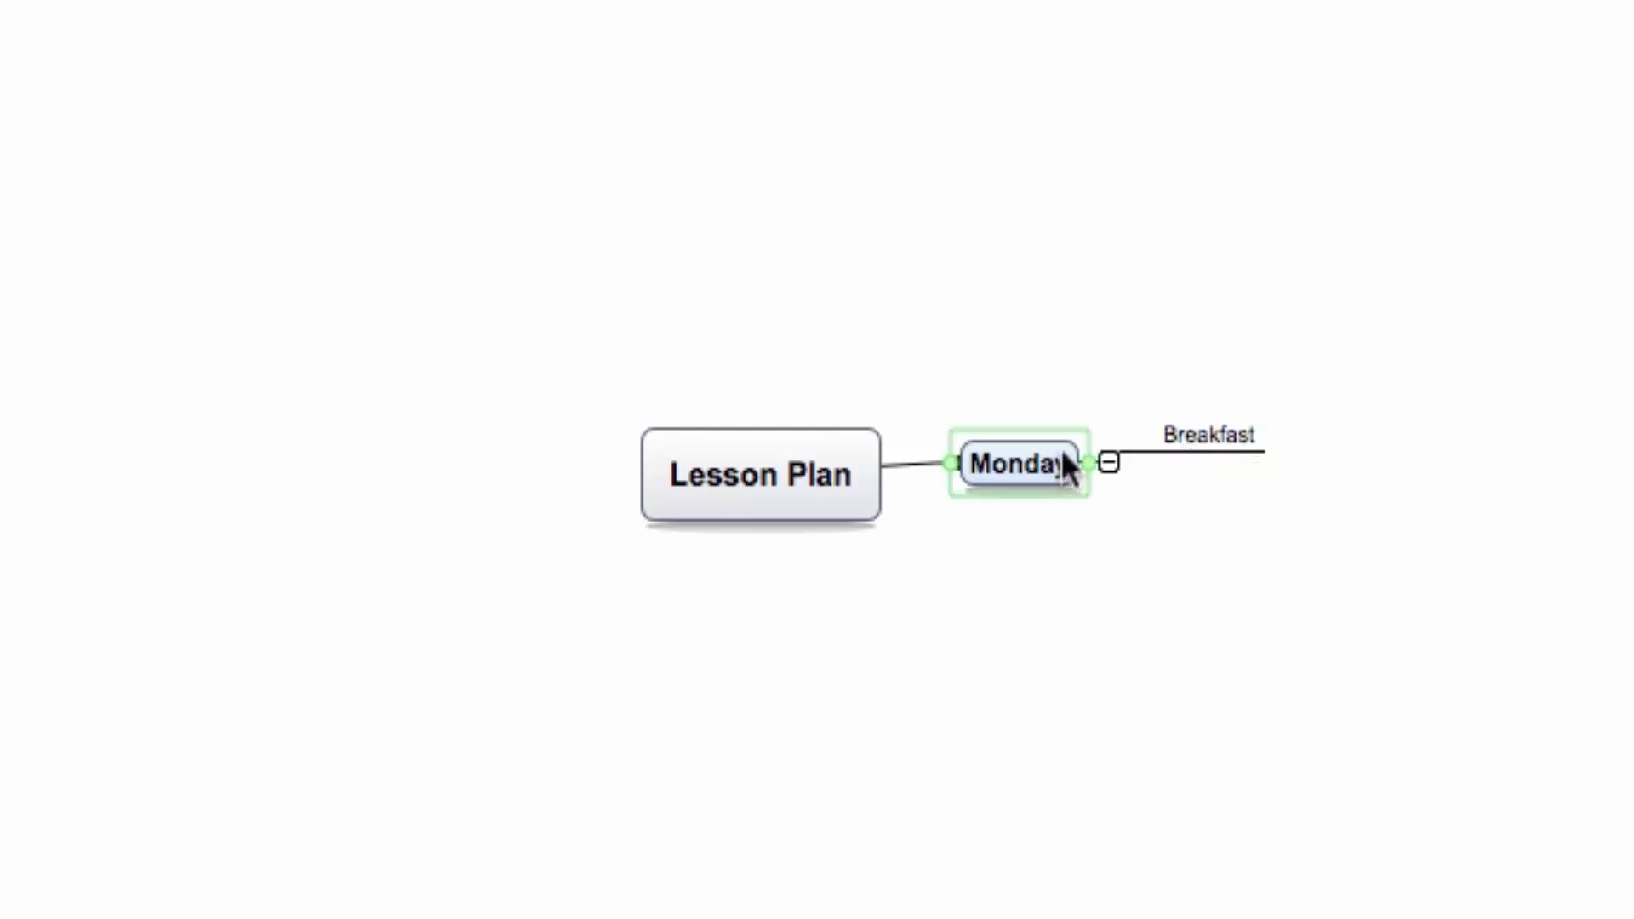
key("Tab")
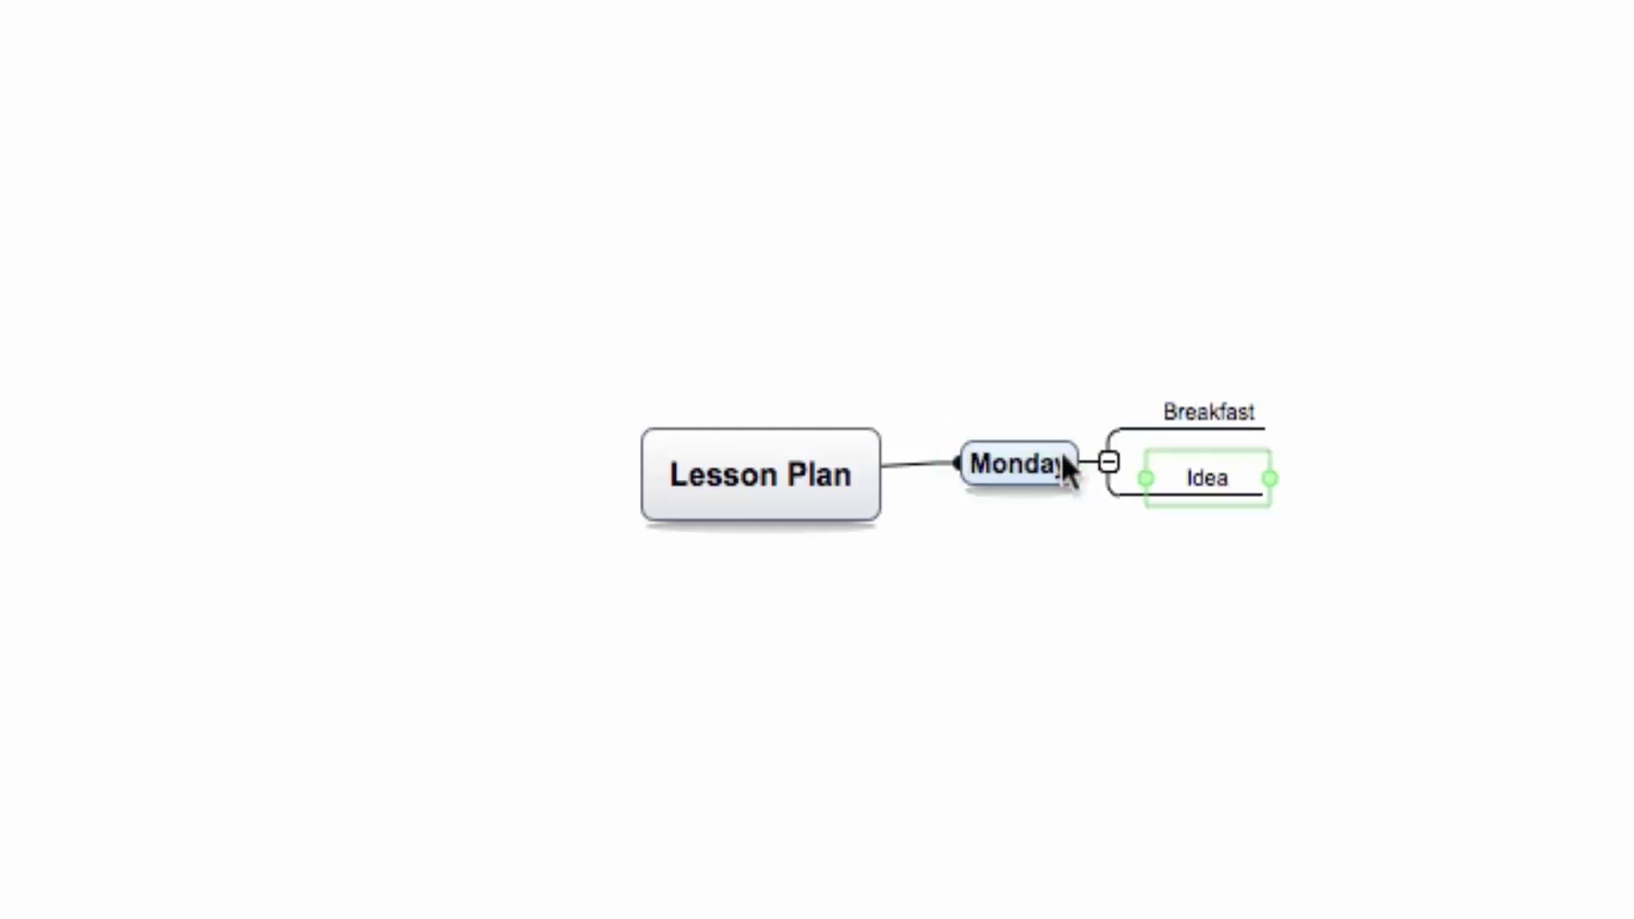
double_click(1190, 486)
type("Lecture 1")
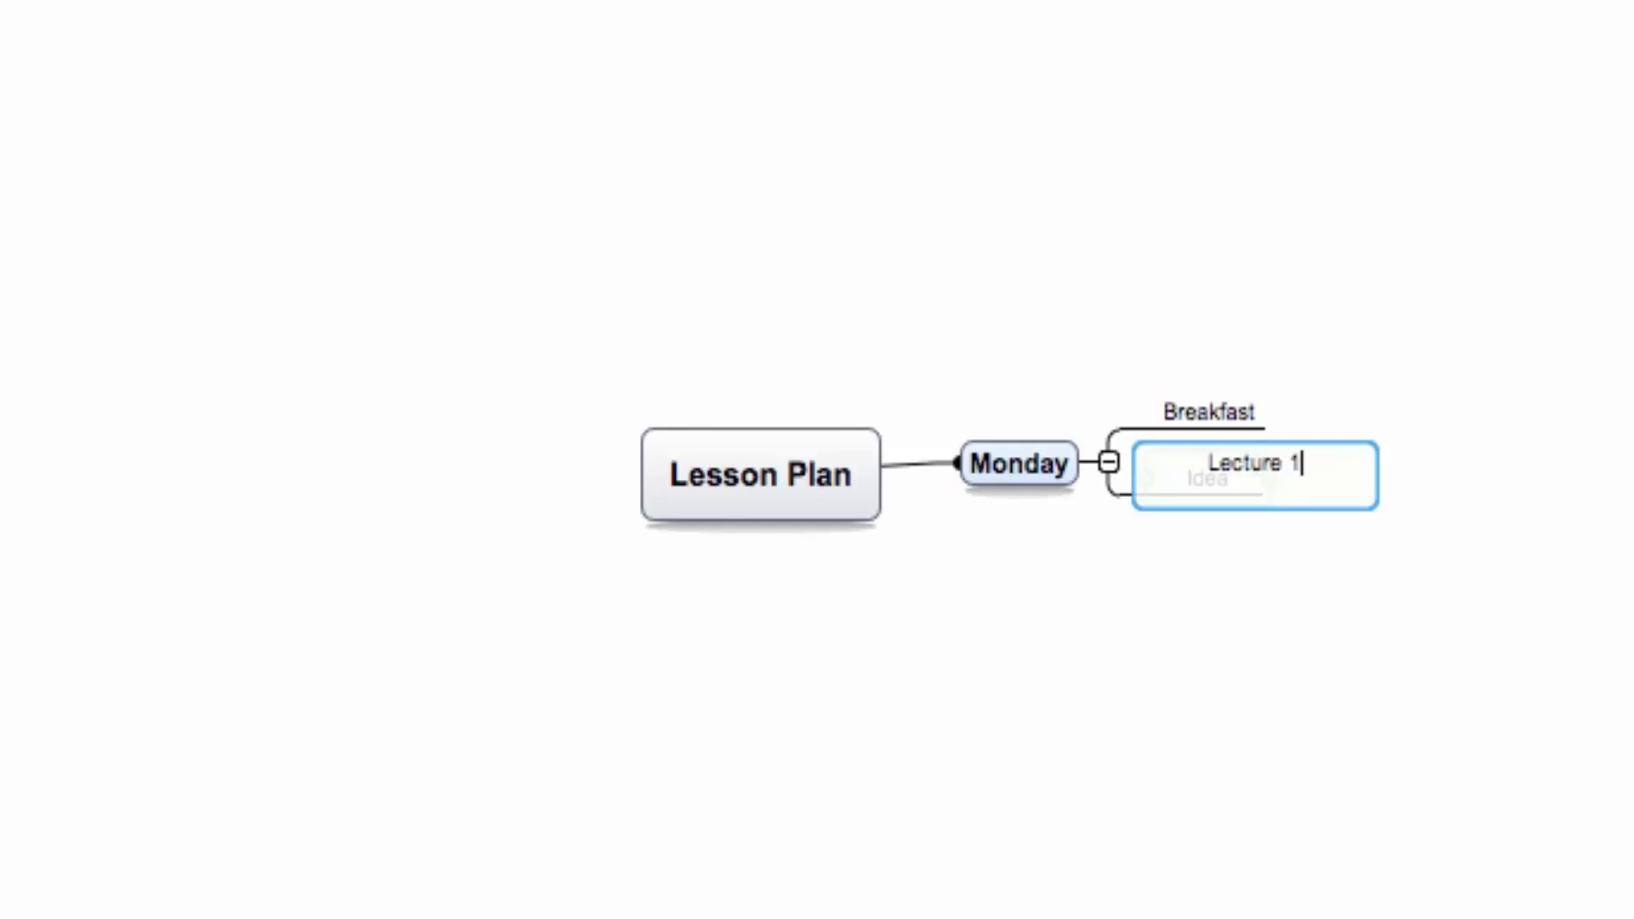
left_click(1213, 643)
- Insert a third sub-branch under Monday and title it Lunch
left_click(1045, 469)
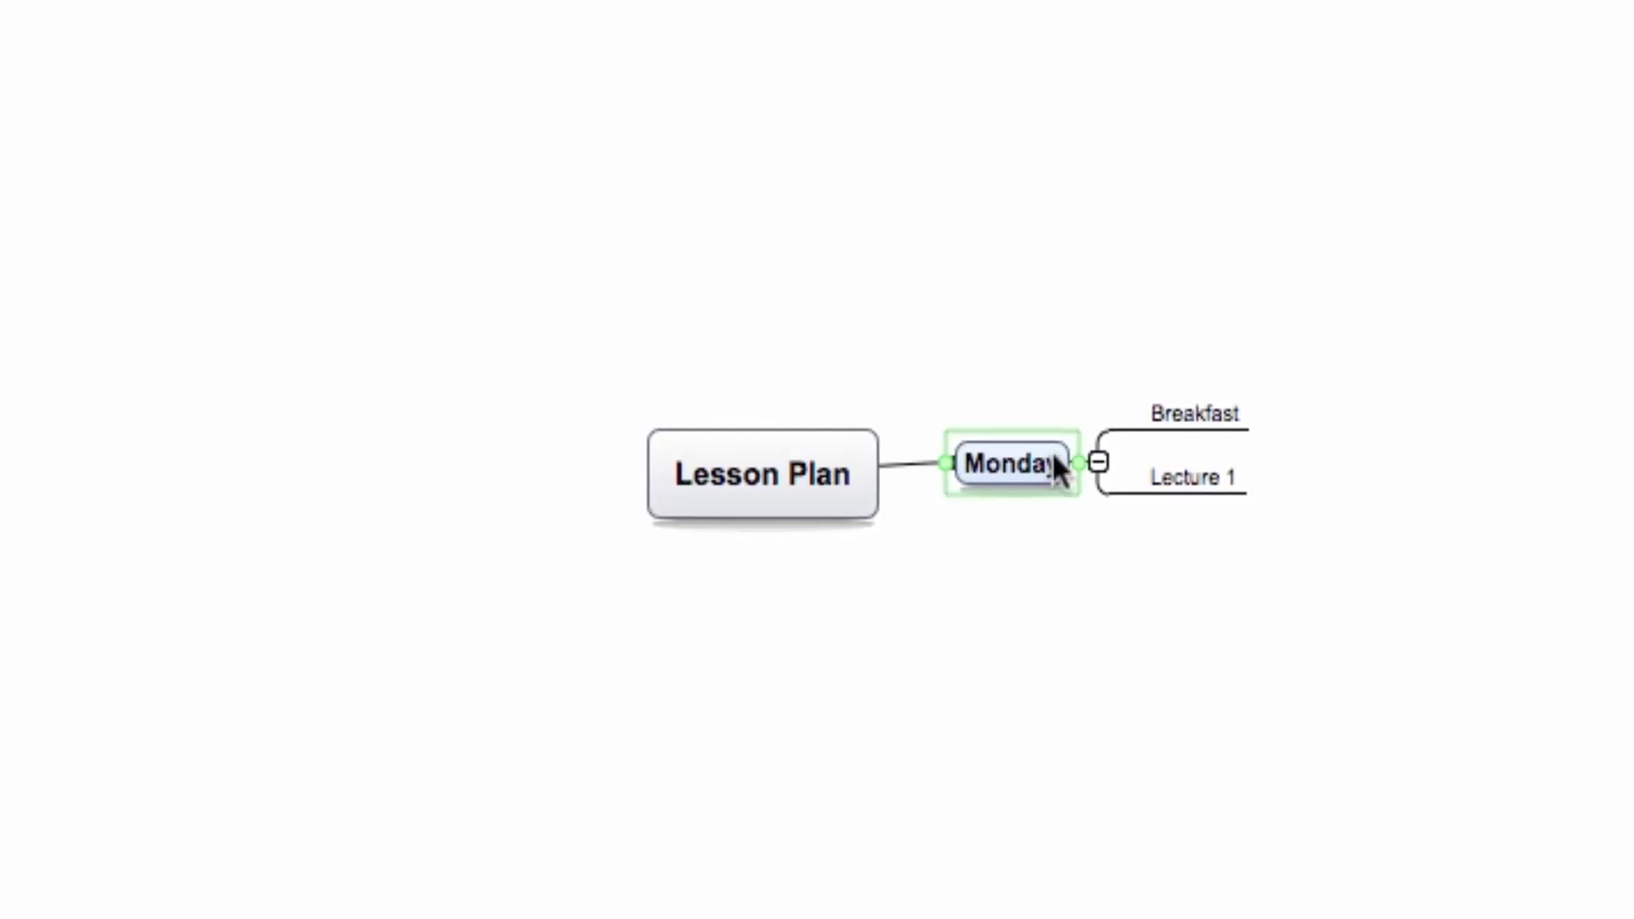
right_click(1055, 460)
mouse_move(1079, 473)
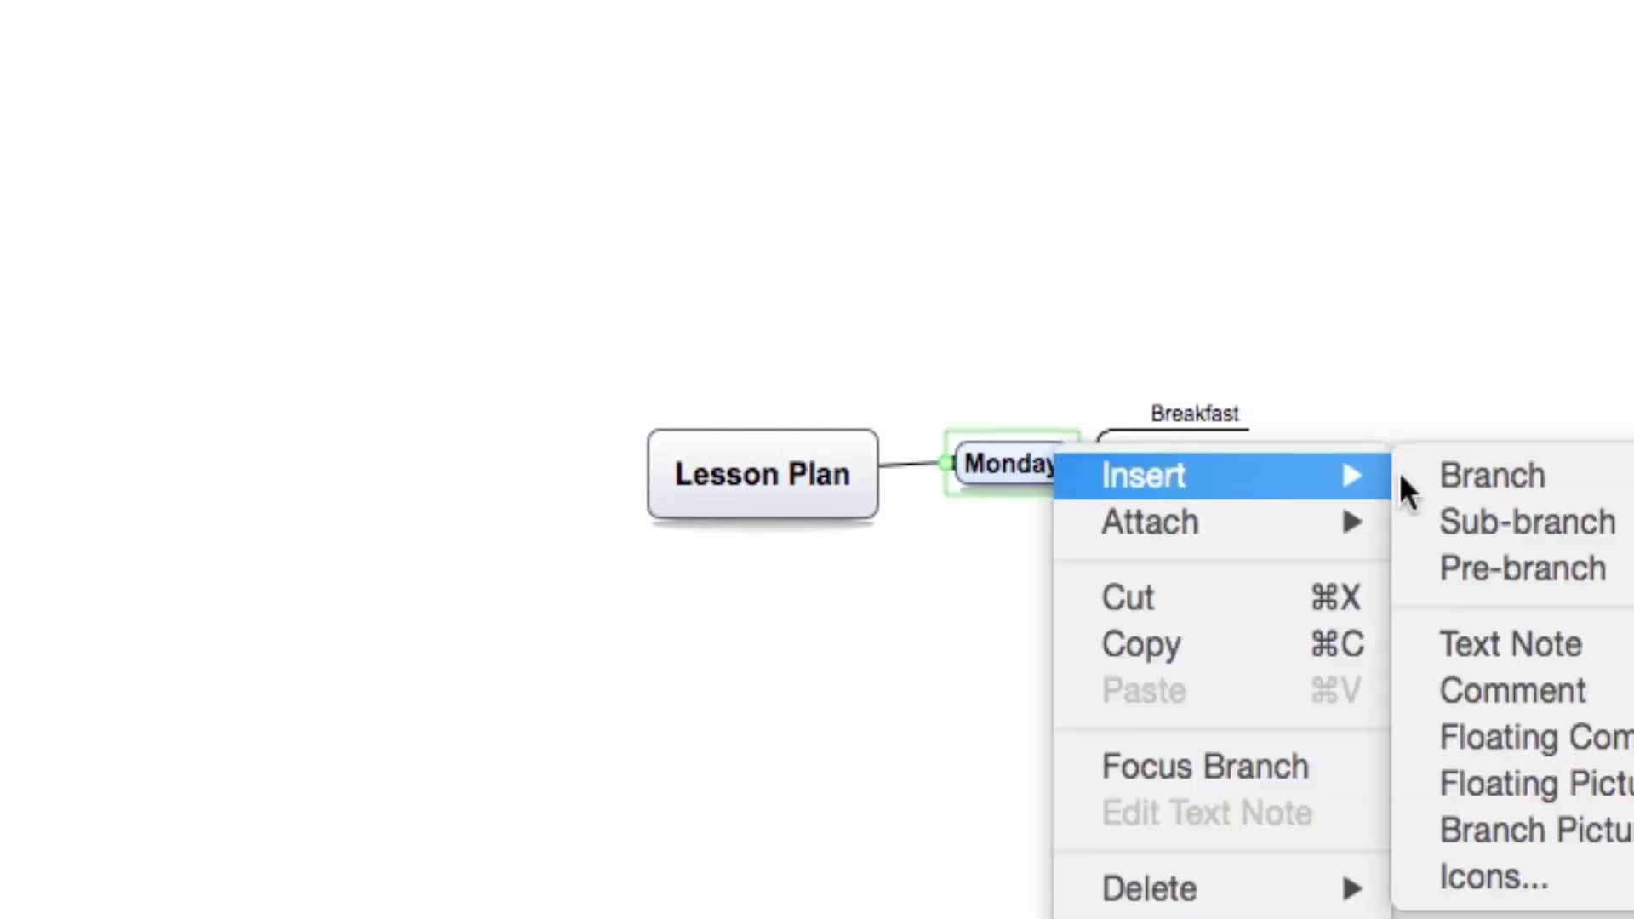
left_click(1486, 524)
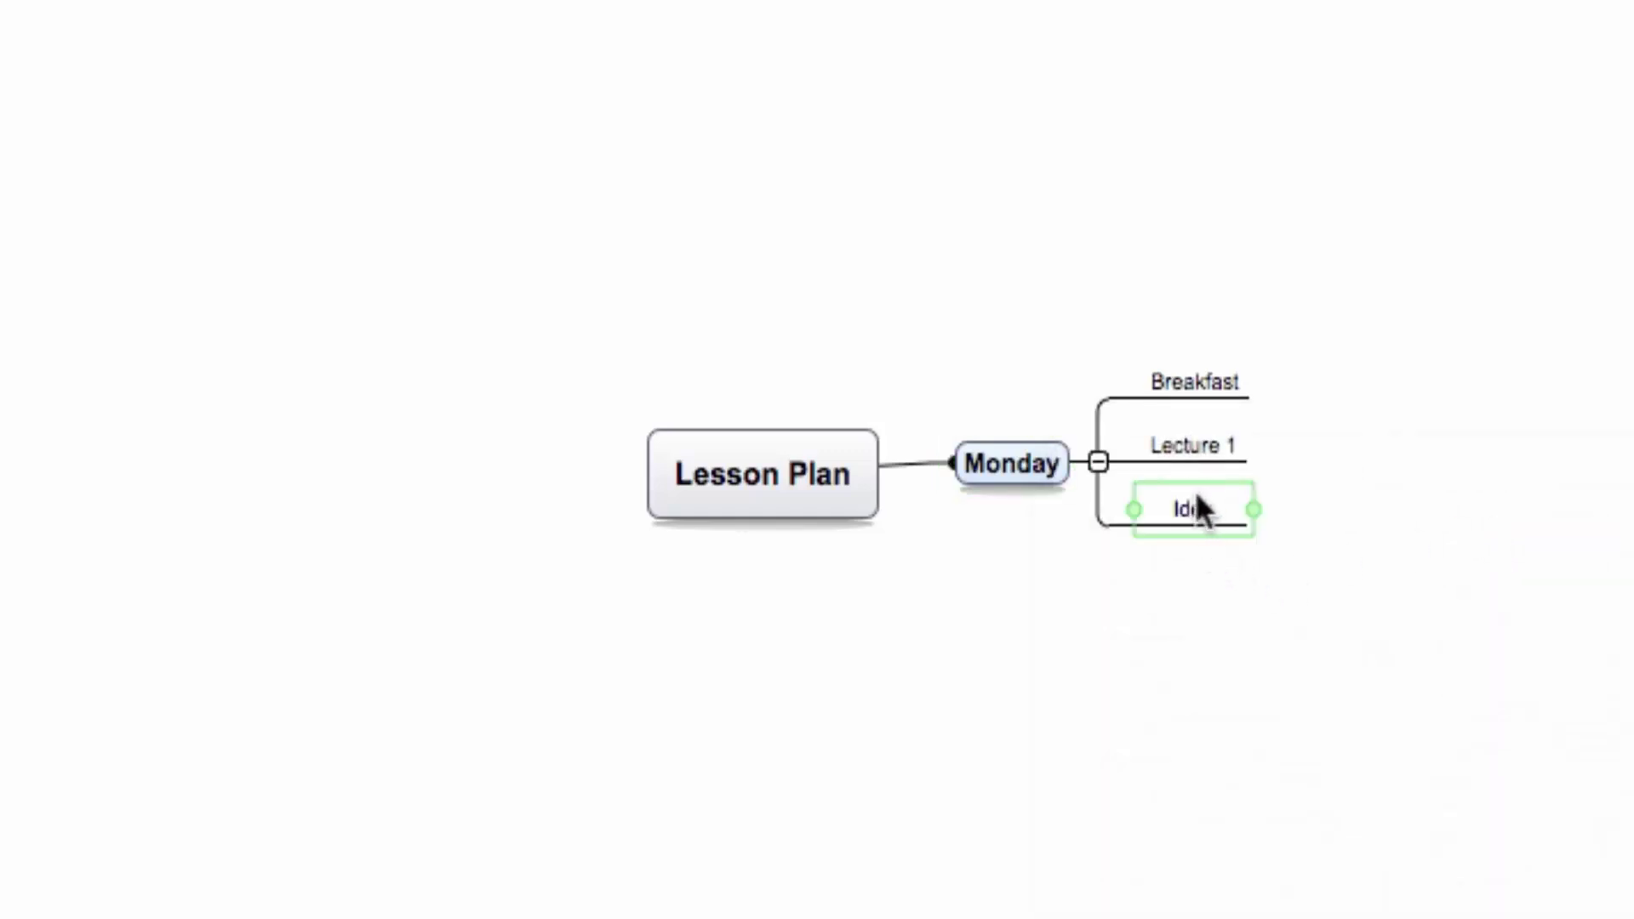
double_click(1196, 521)
type("Lunch")
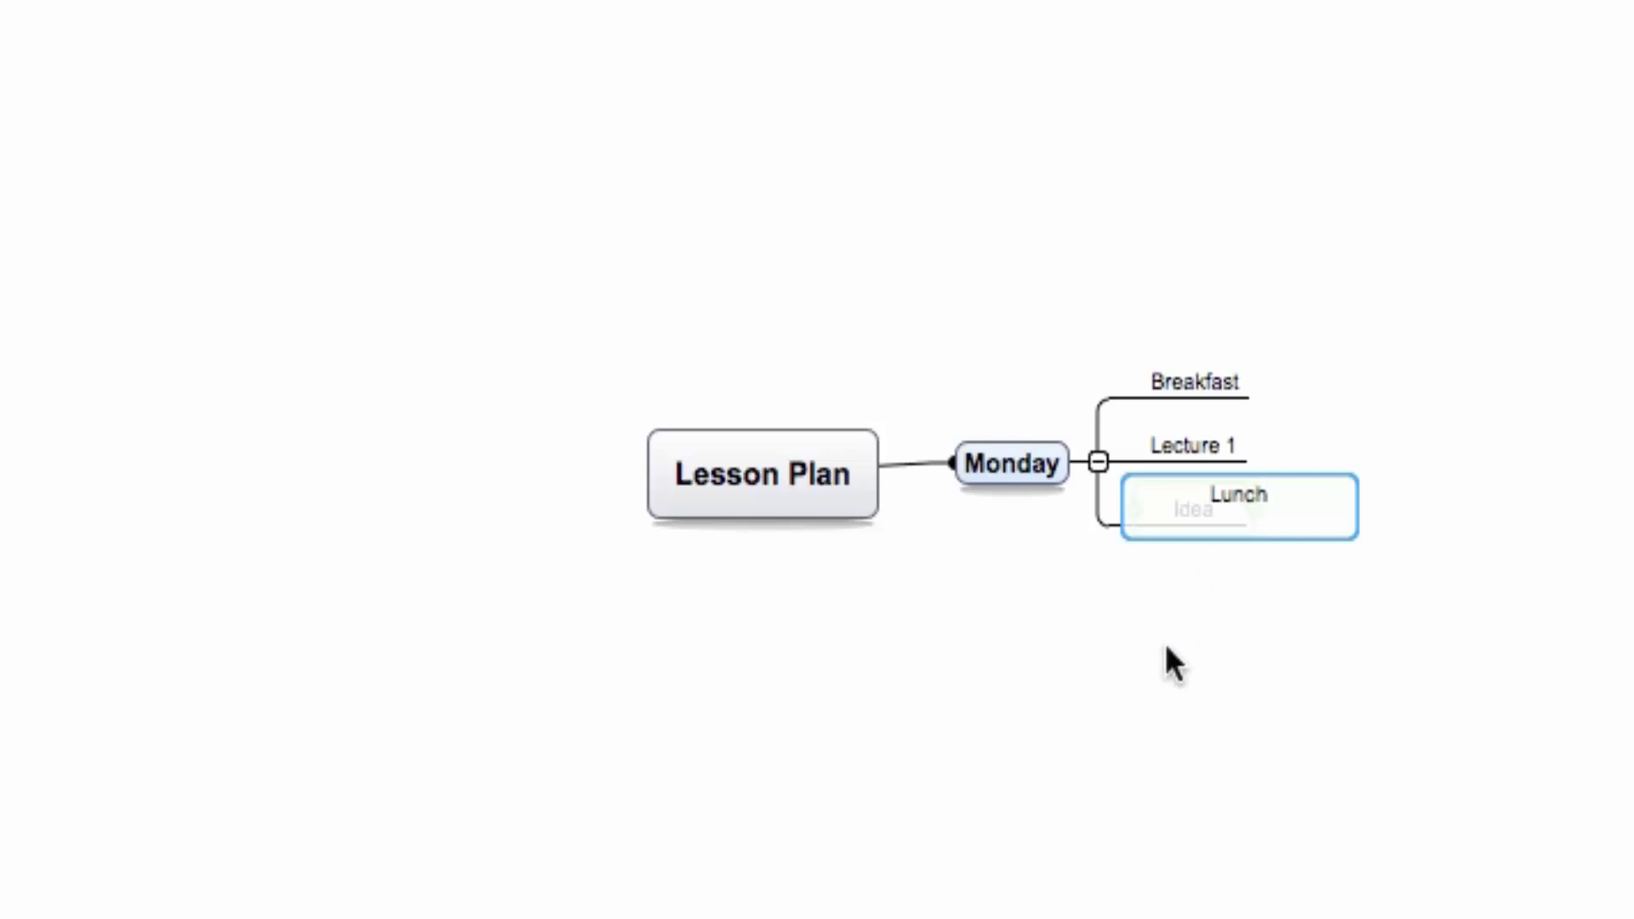
left_click(1130, 606)
- Insert a fourth sub-branch under the Monday branch and title it Lecture 2
left_click(1036, 470)
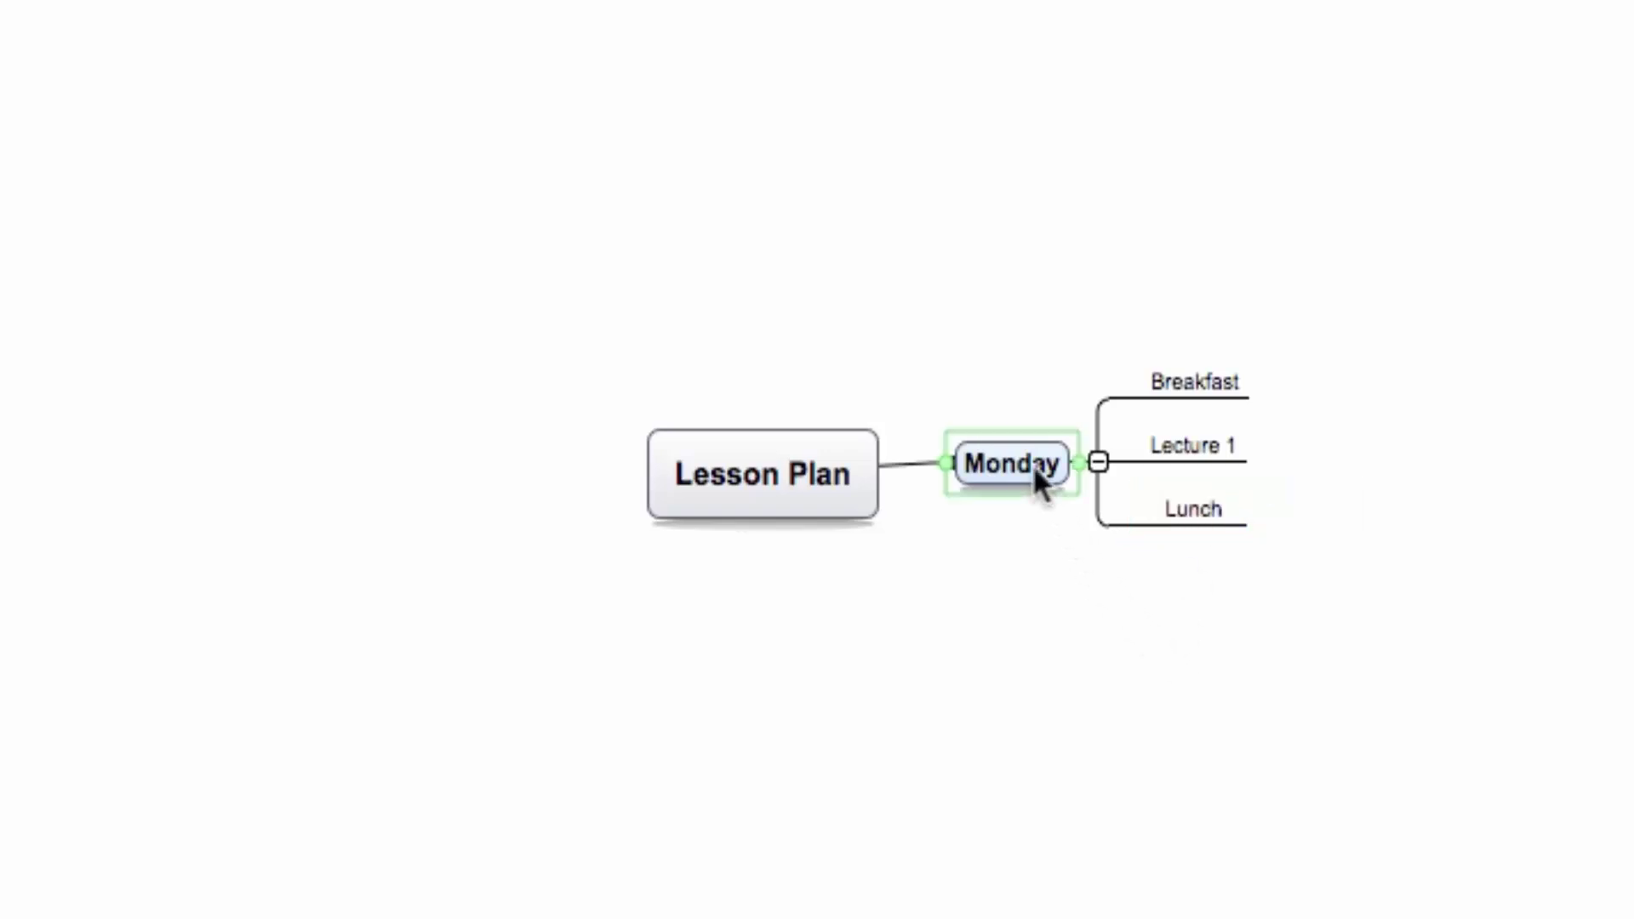
key("Tab")
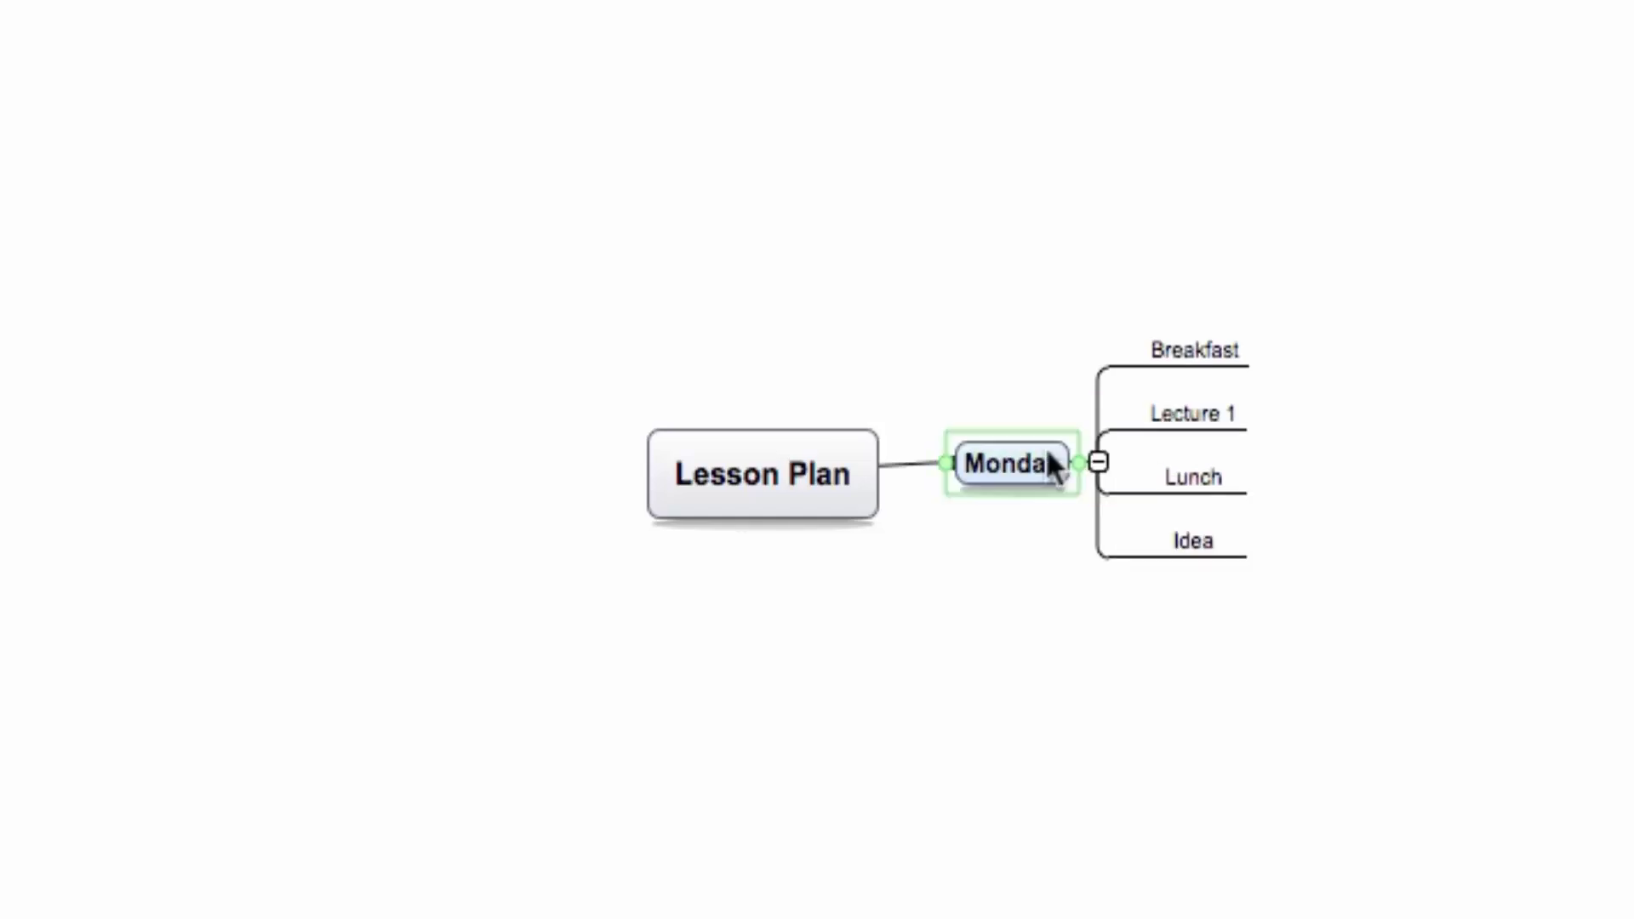
left_click(1192, 561)
double_click(1203, 549)
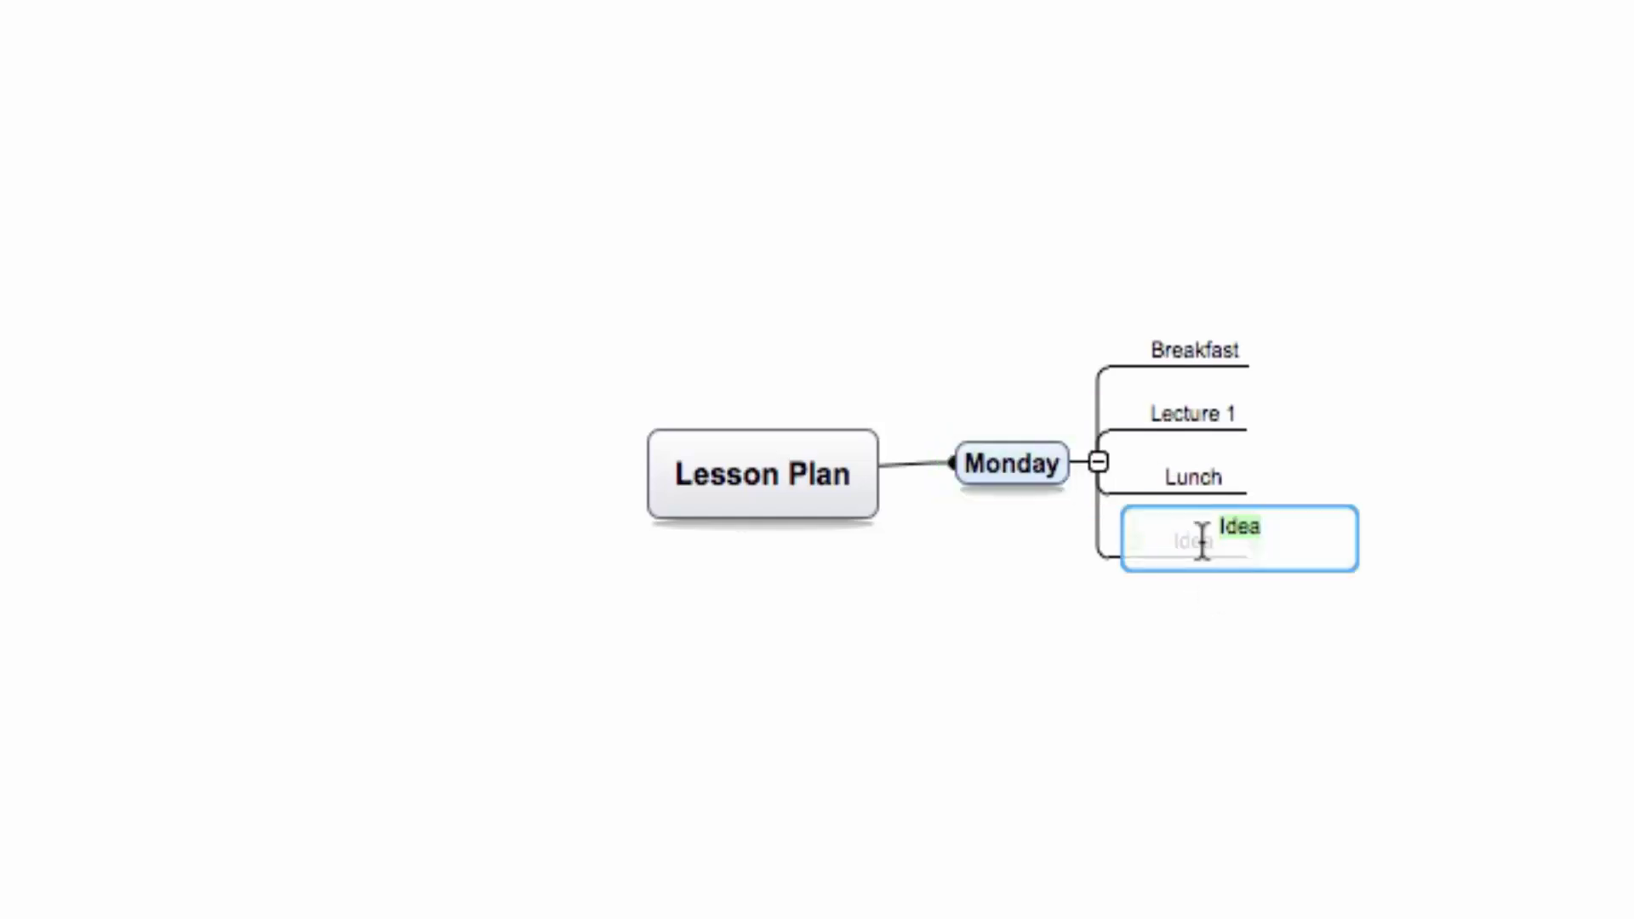
type("Lecture 2")
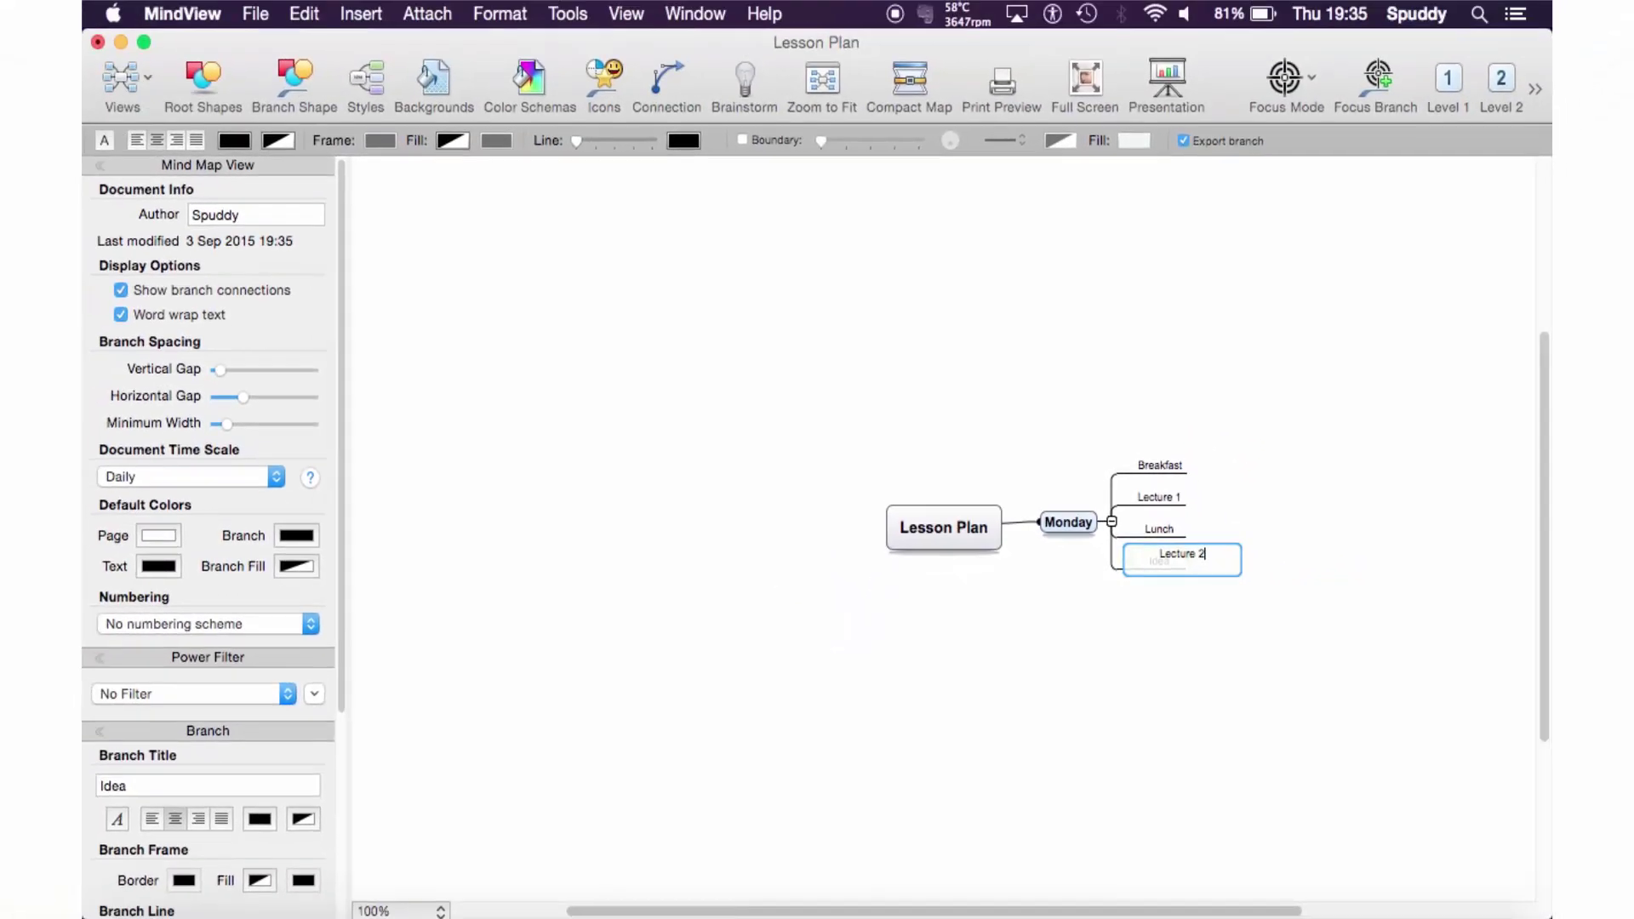
left_click(1189, 648)
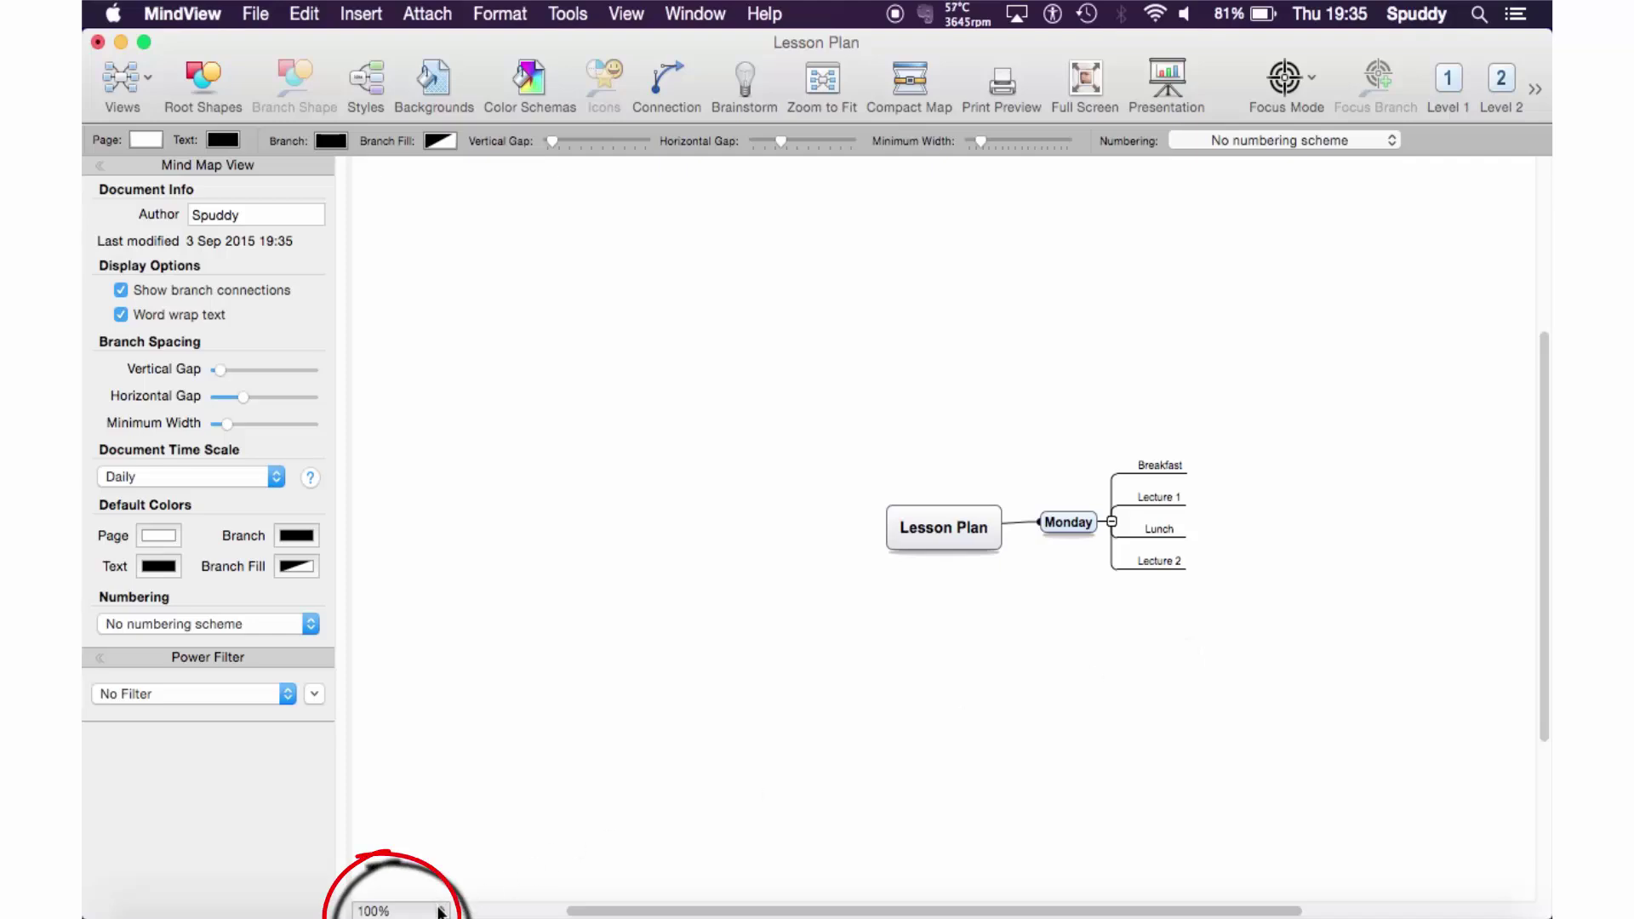
- Fit the whole map in the window and switch it to the Timeline view
left_click(811, 84)
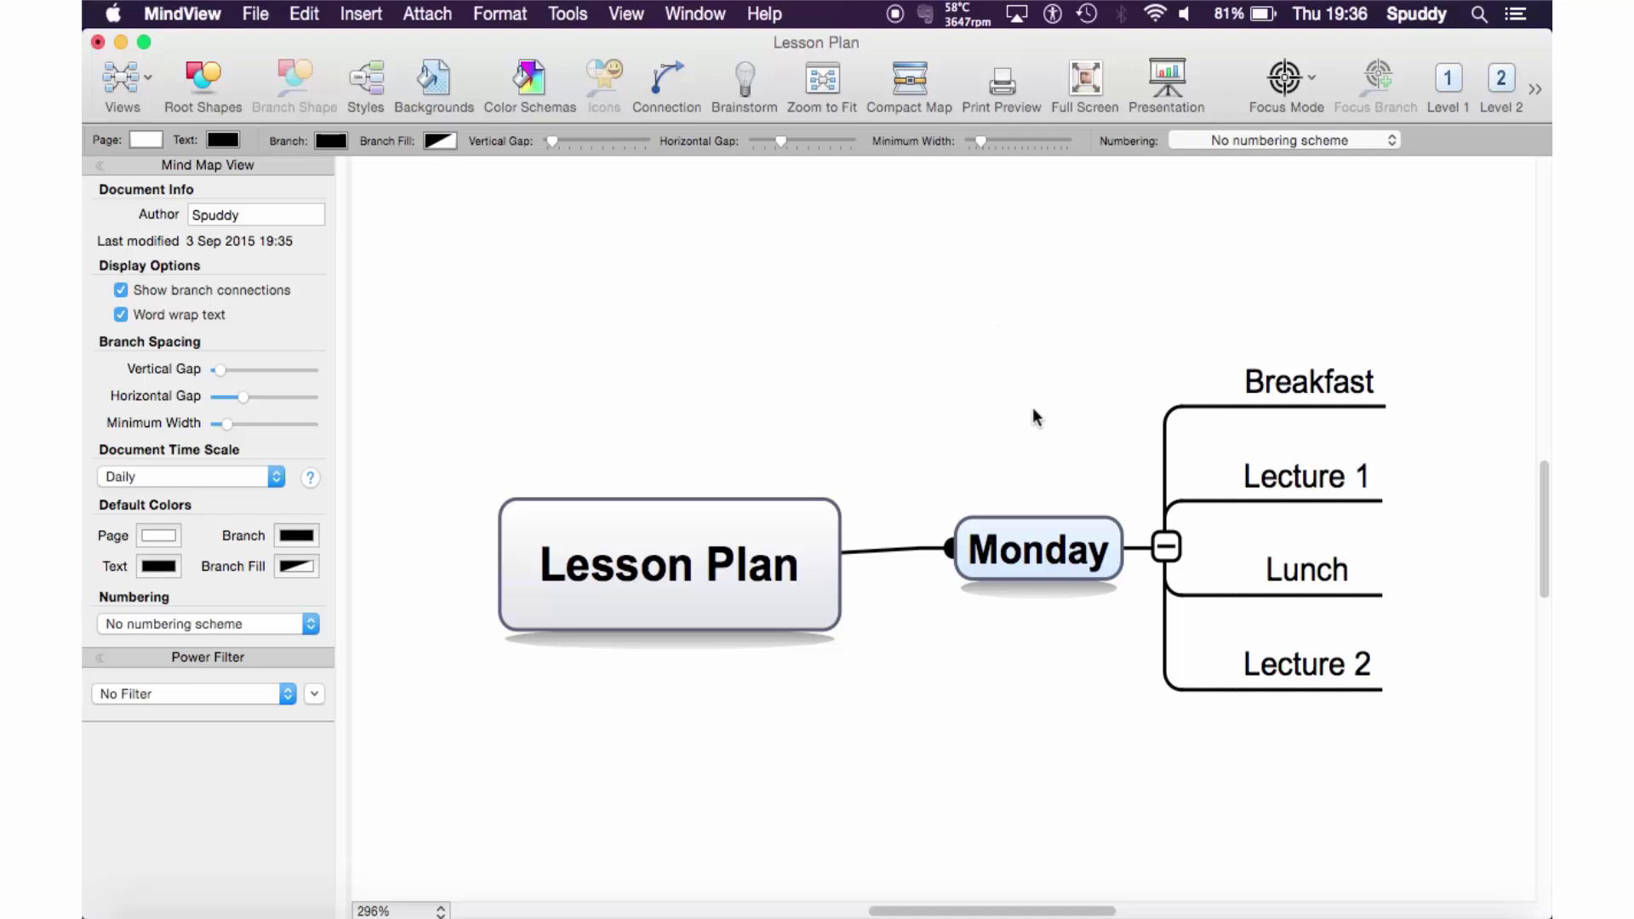
left_click(124, 81)
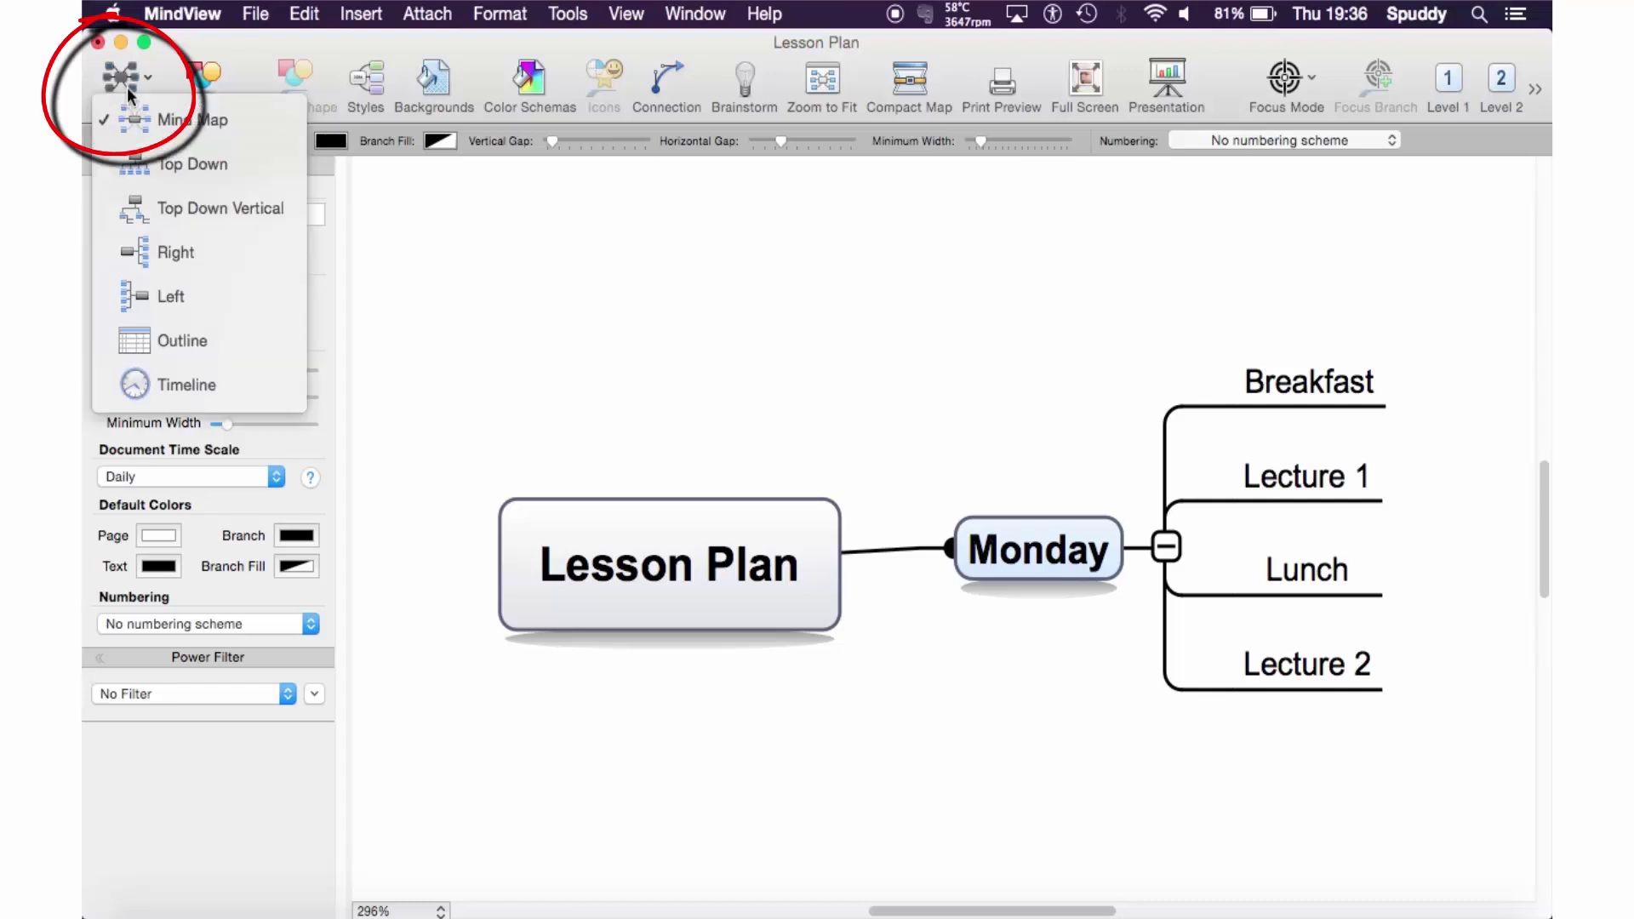
left_click(147, 387)
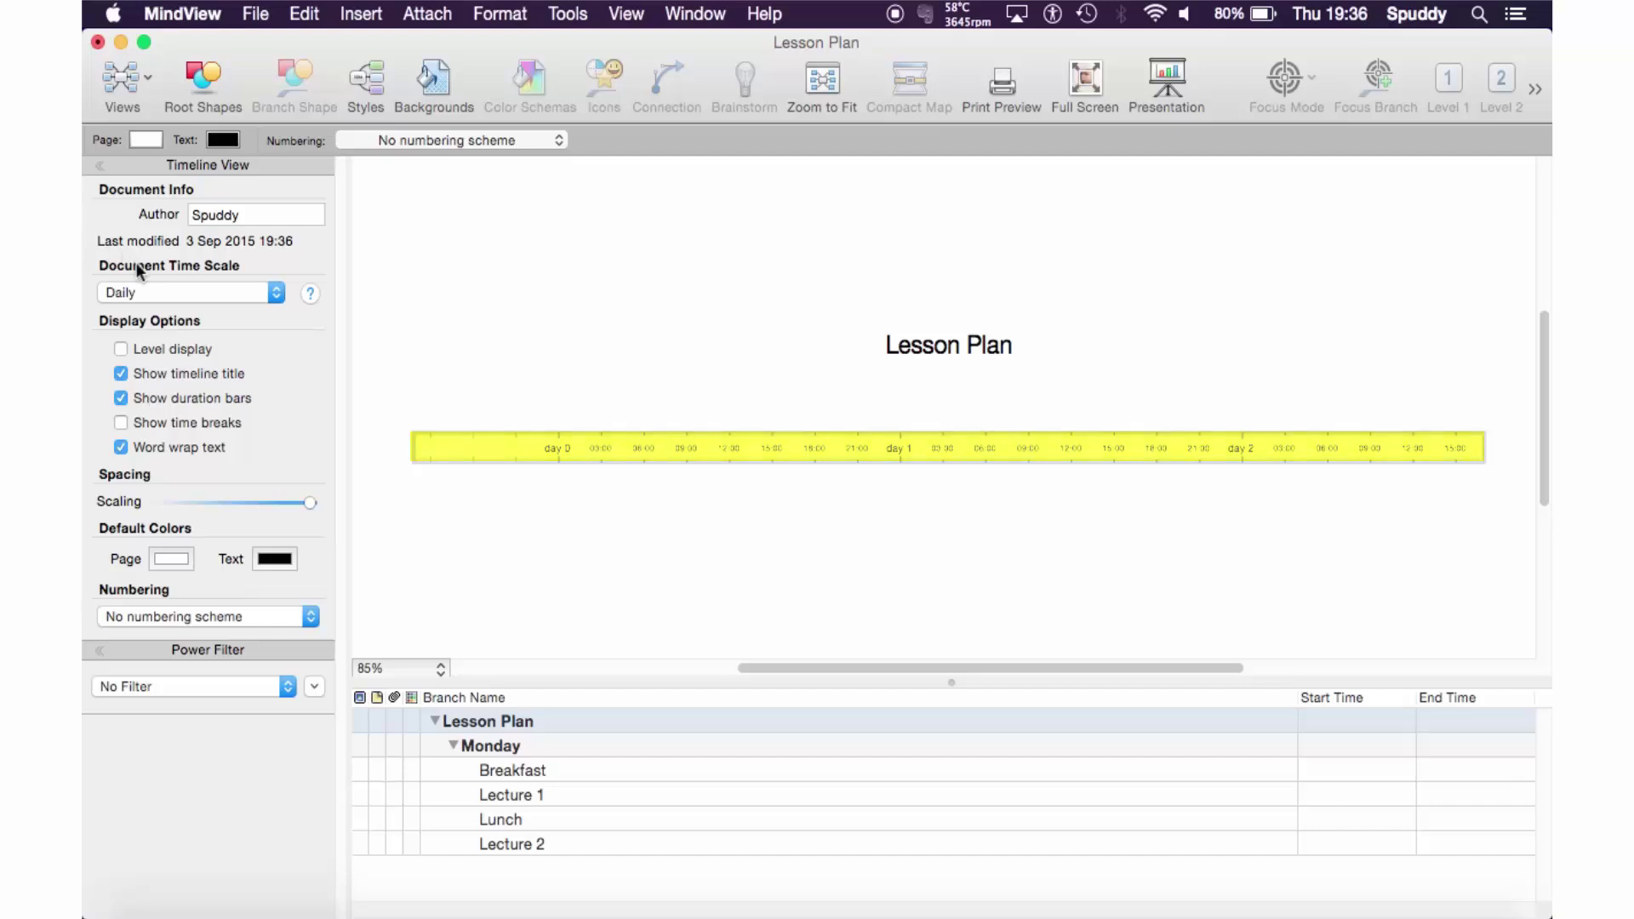
- Set the start time of the Breakfast branch to day 1, 08:00
left_click(1319, 764)
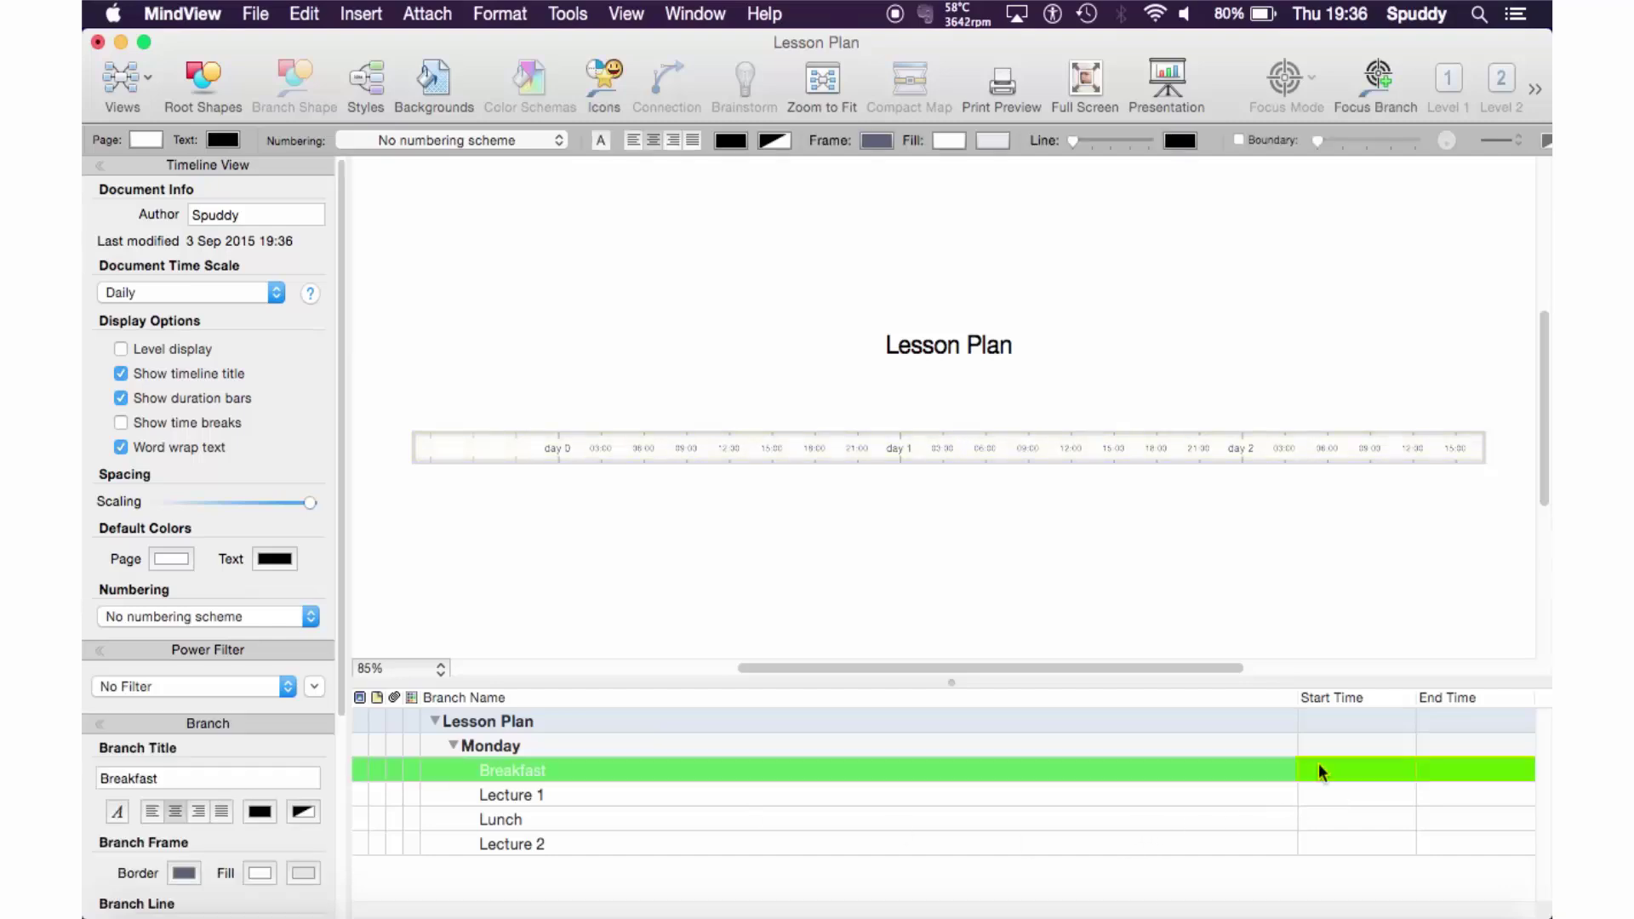
left_click(1319, 763)
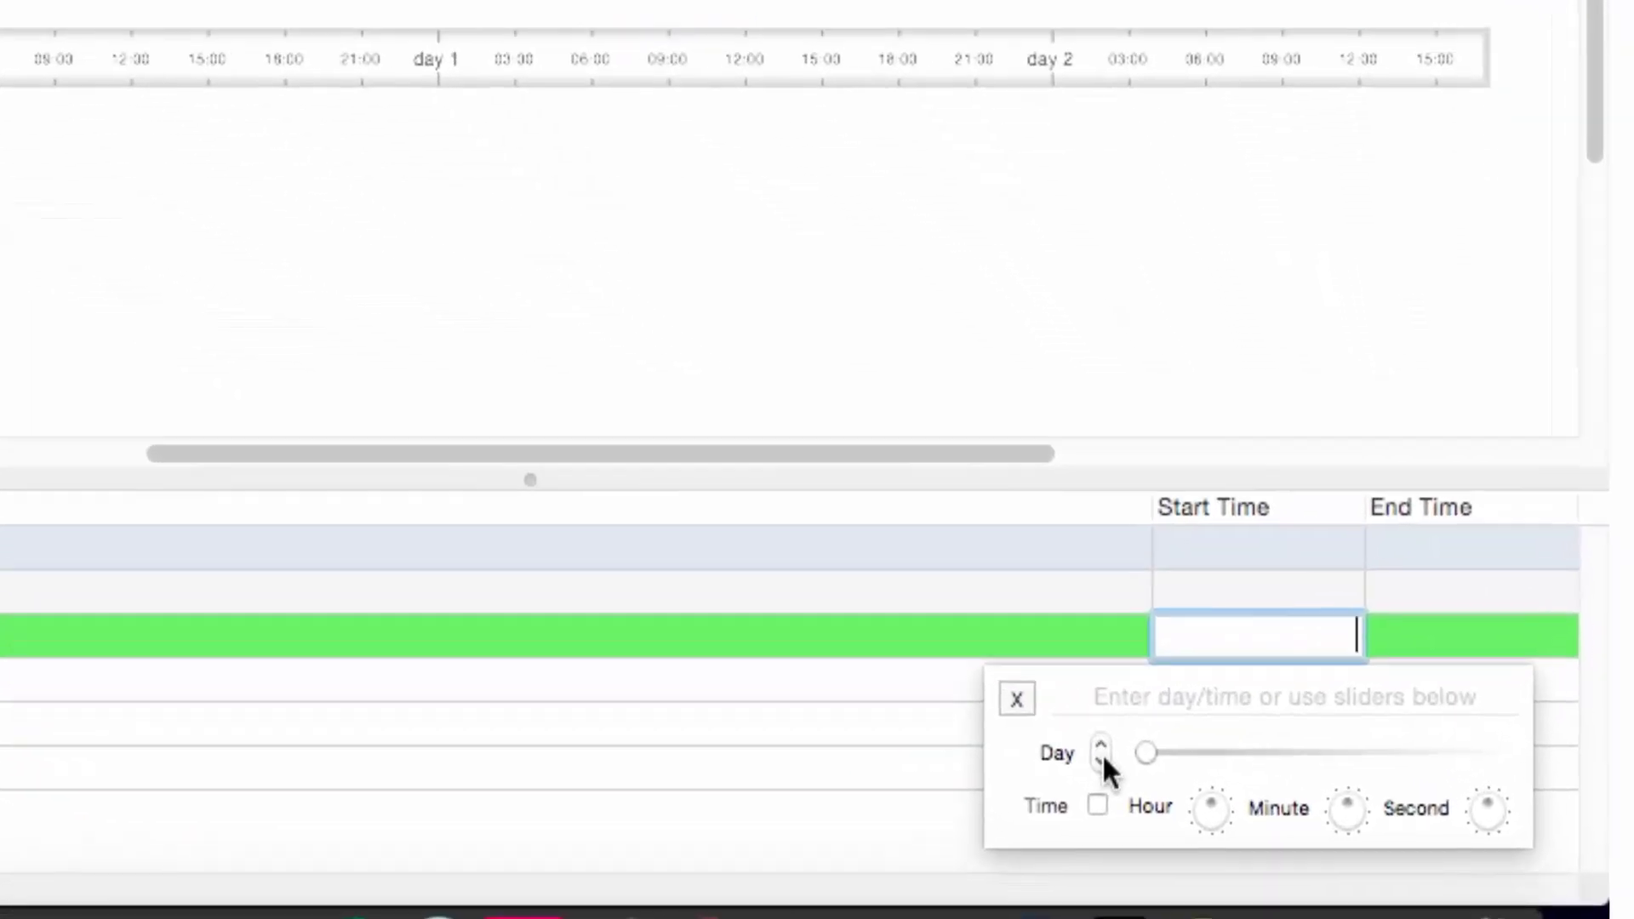
left_click(1027, 710)
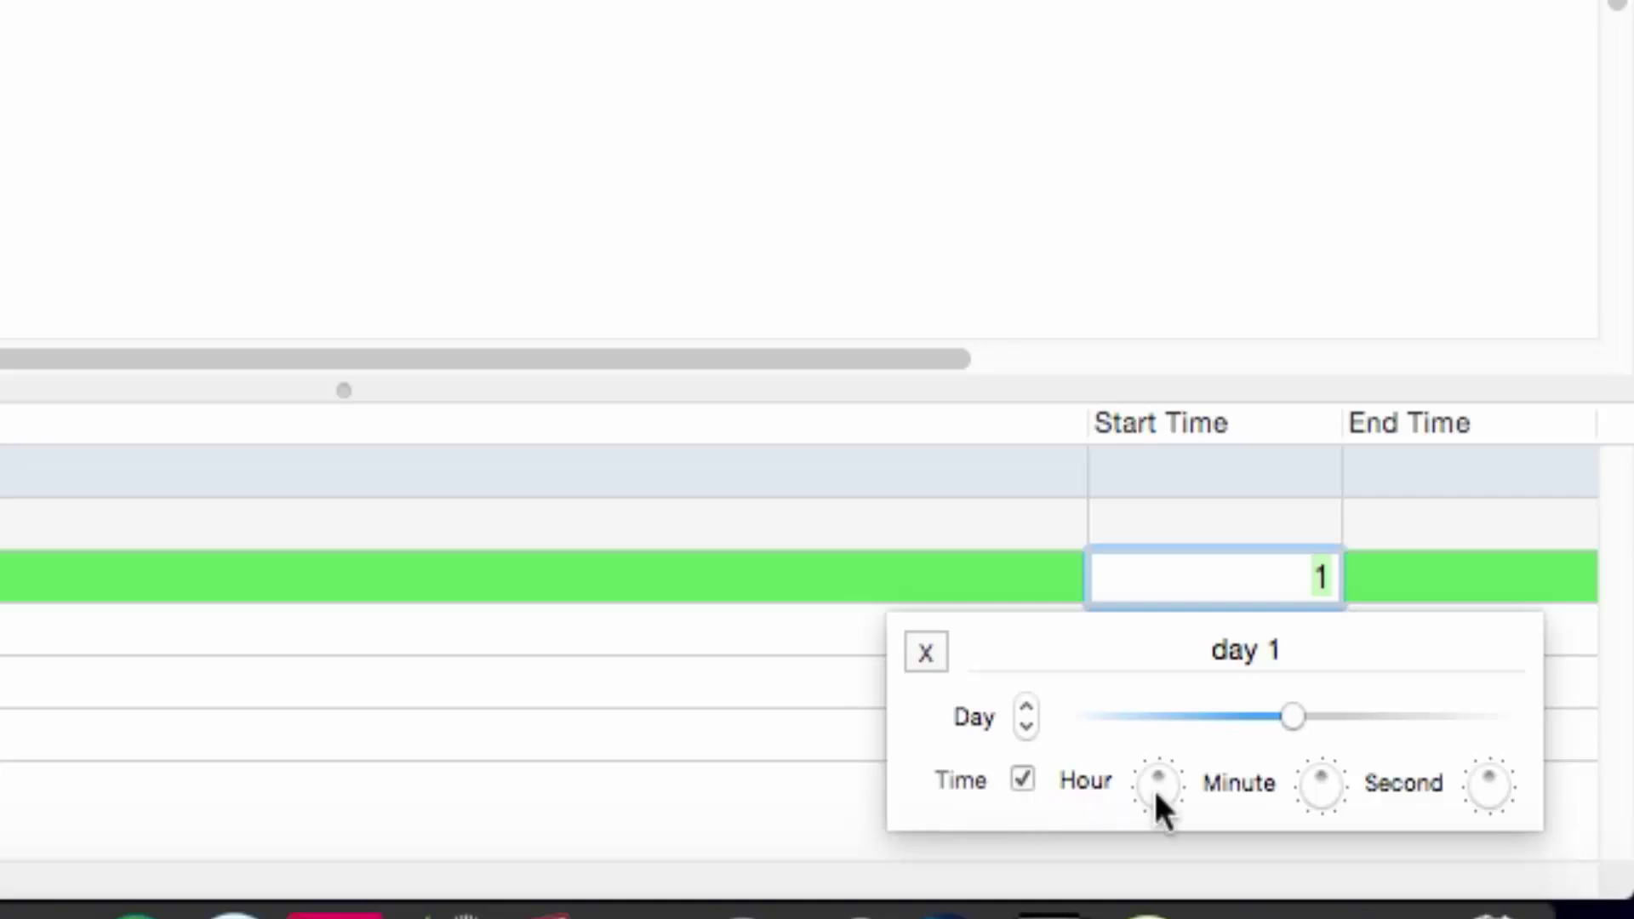
left_click_drag(1160, 776, 1176, 801)
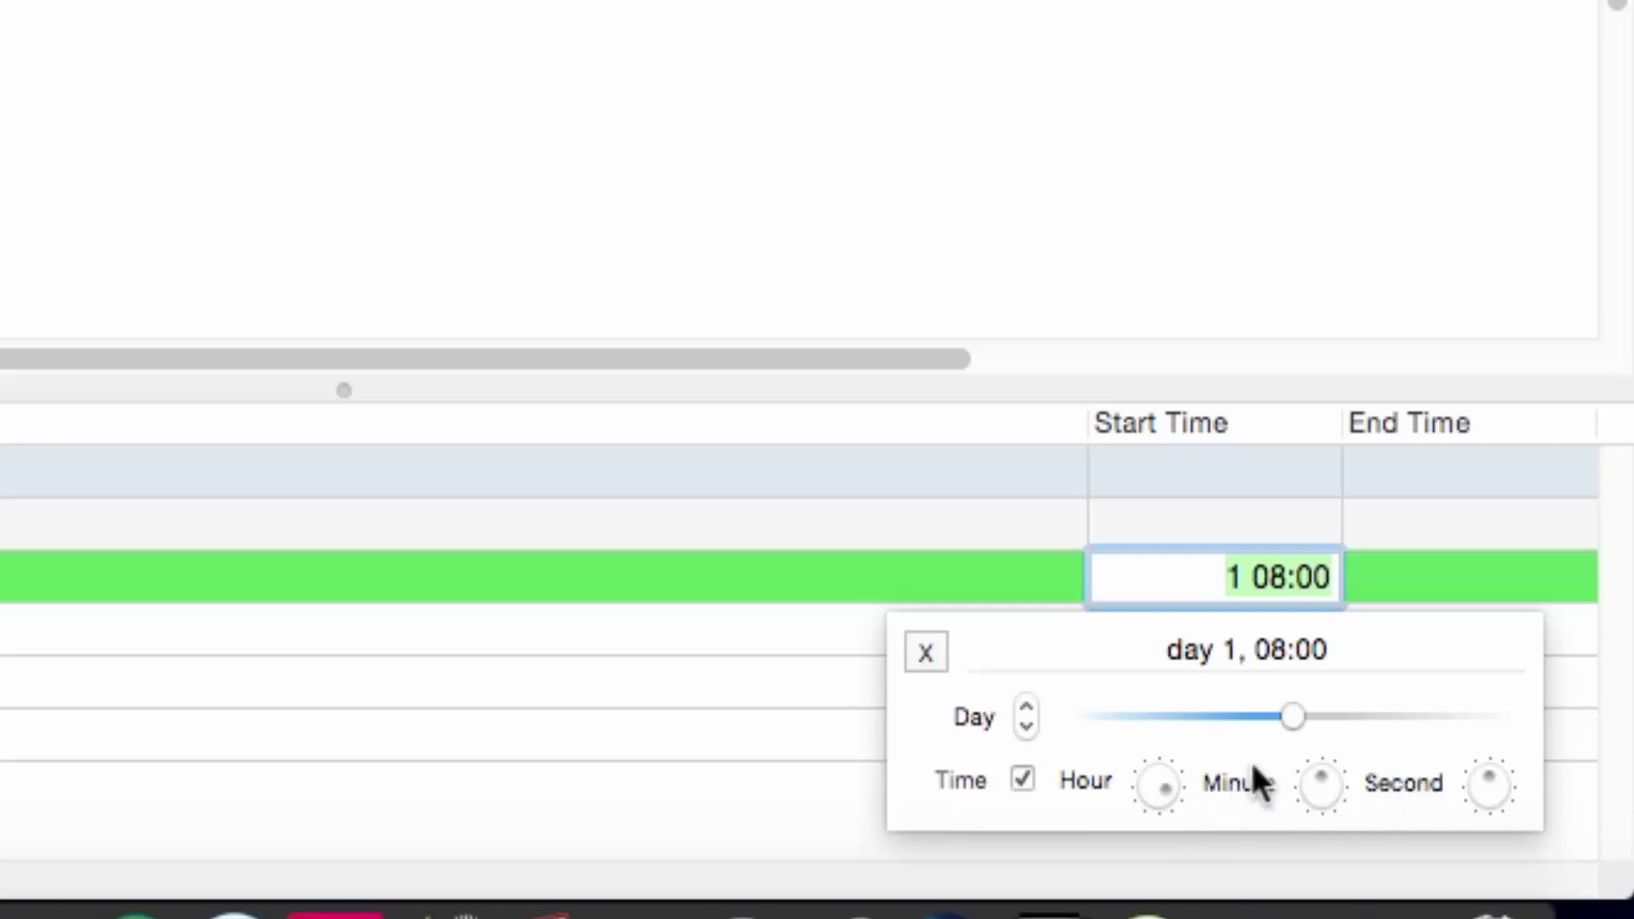
left_click(927, 653)
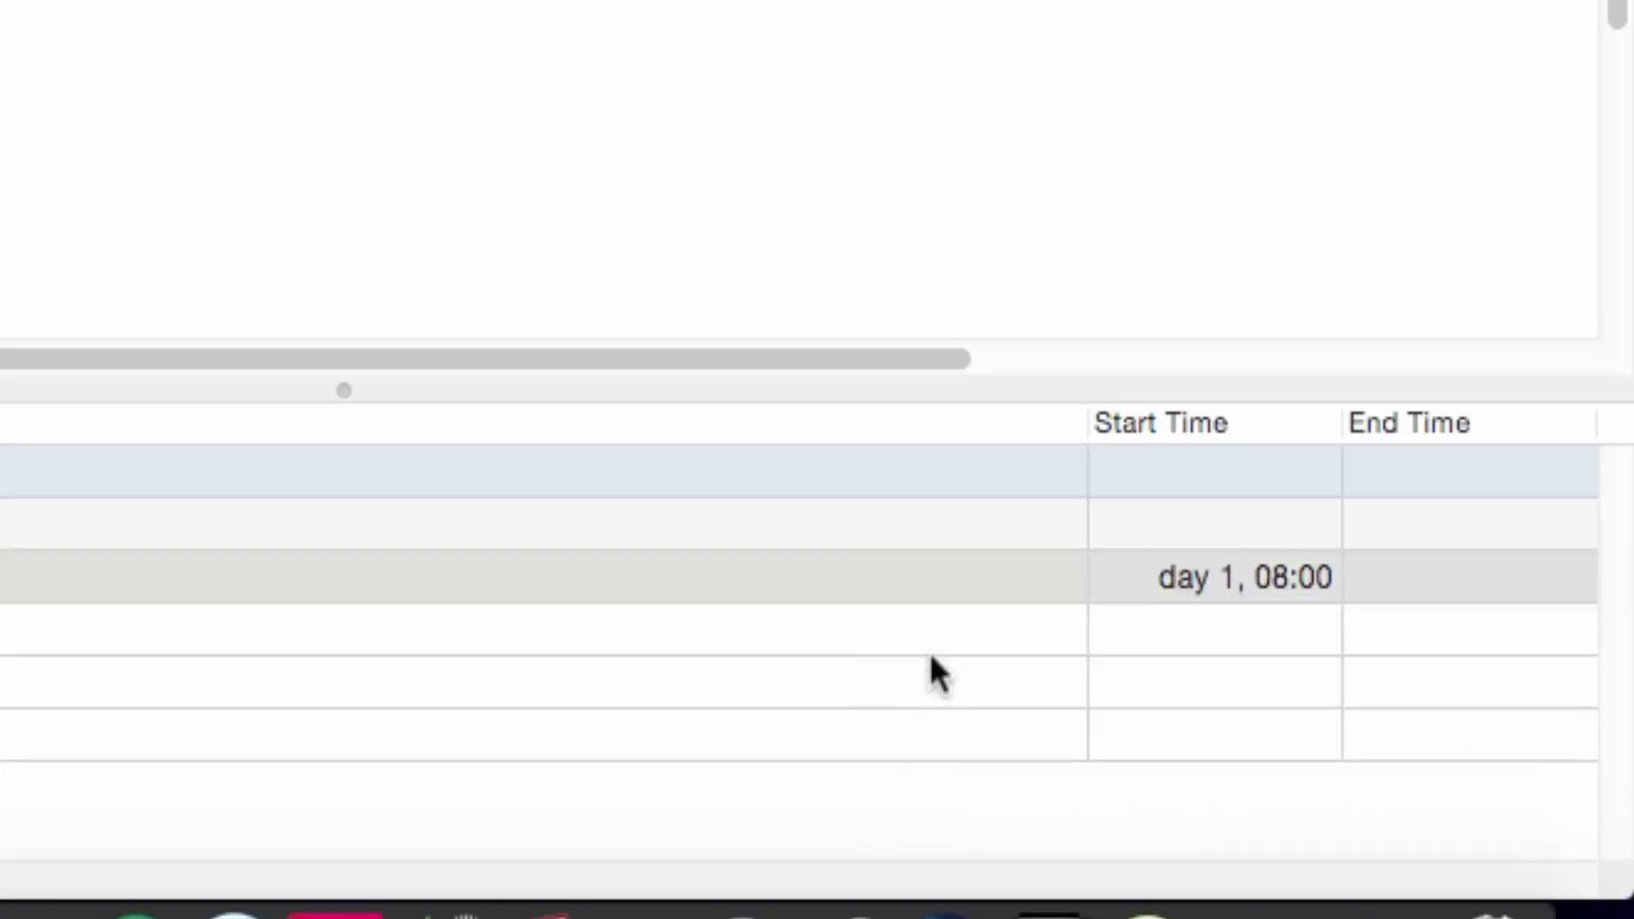
- Set the end time of the Breakfast branch to day 1, 09:00
left_click(1424, 589)
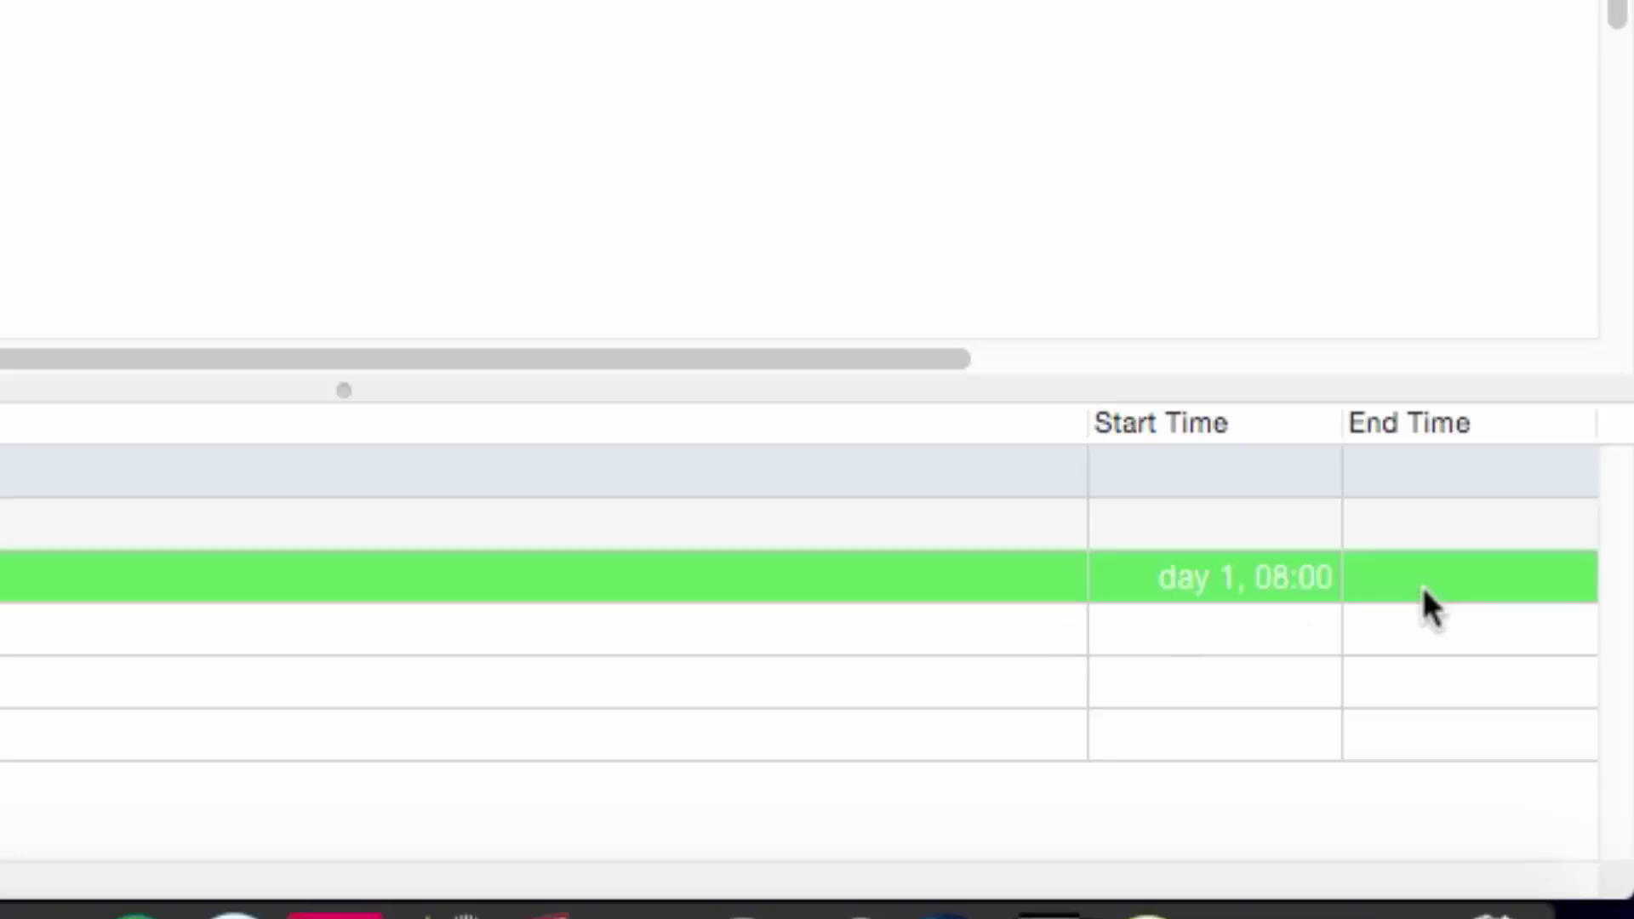
left_click(1422, 583)
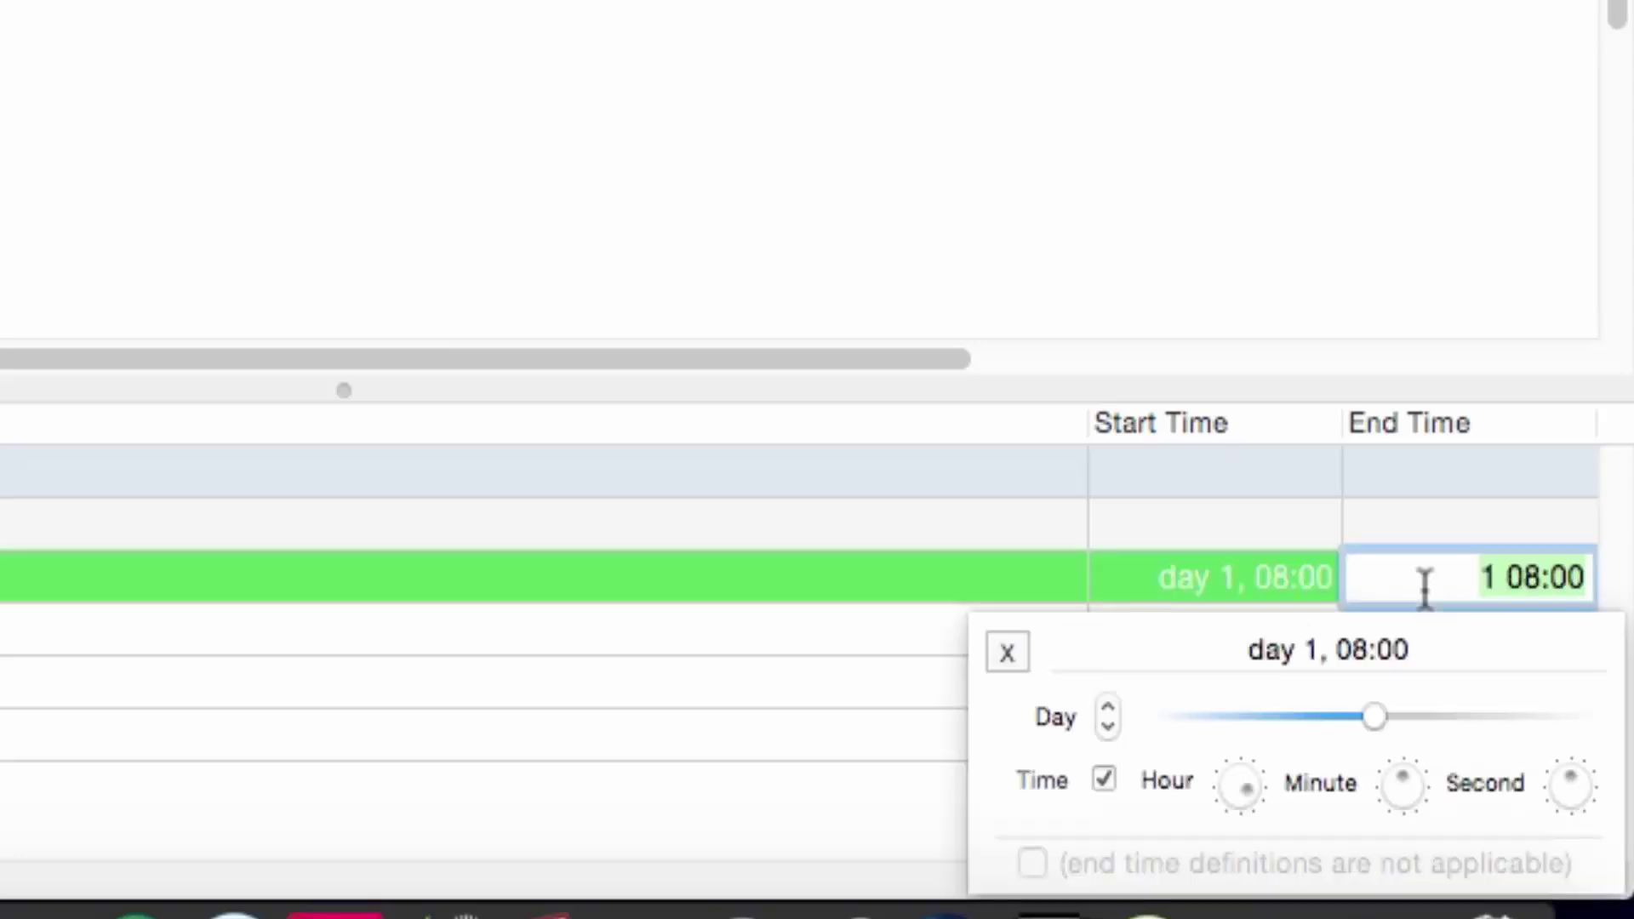
left_click(1545, 577)
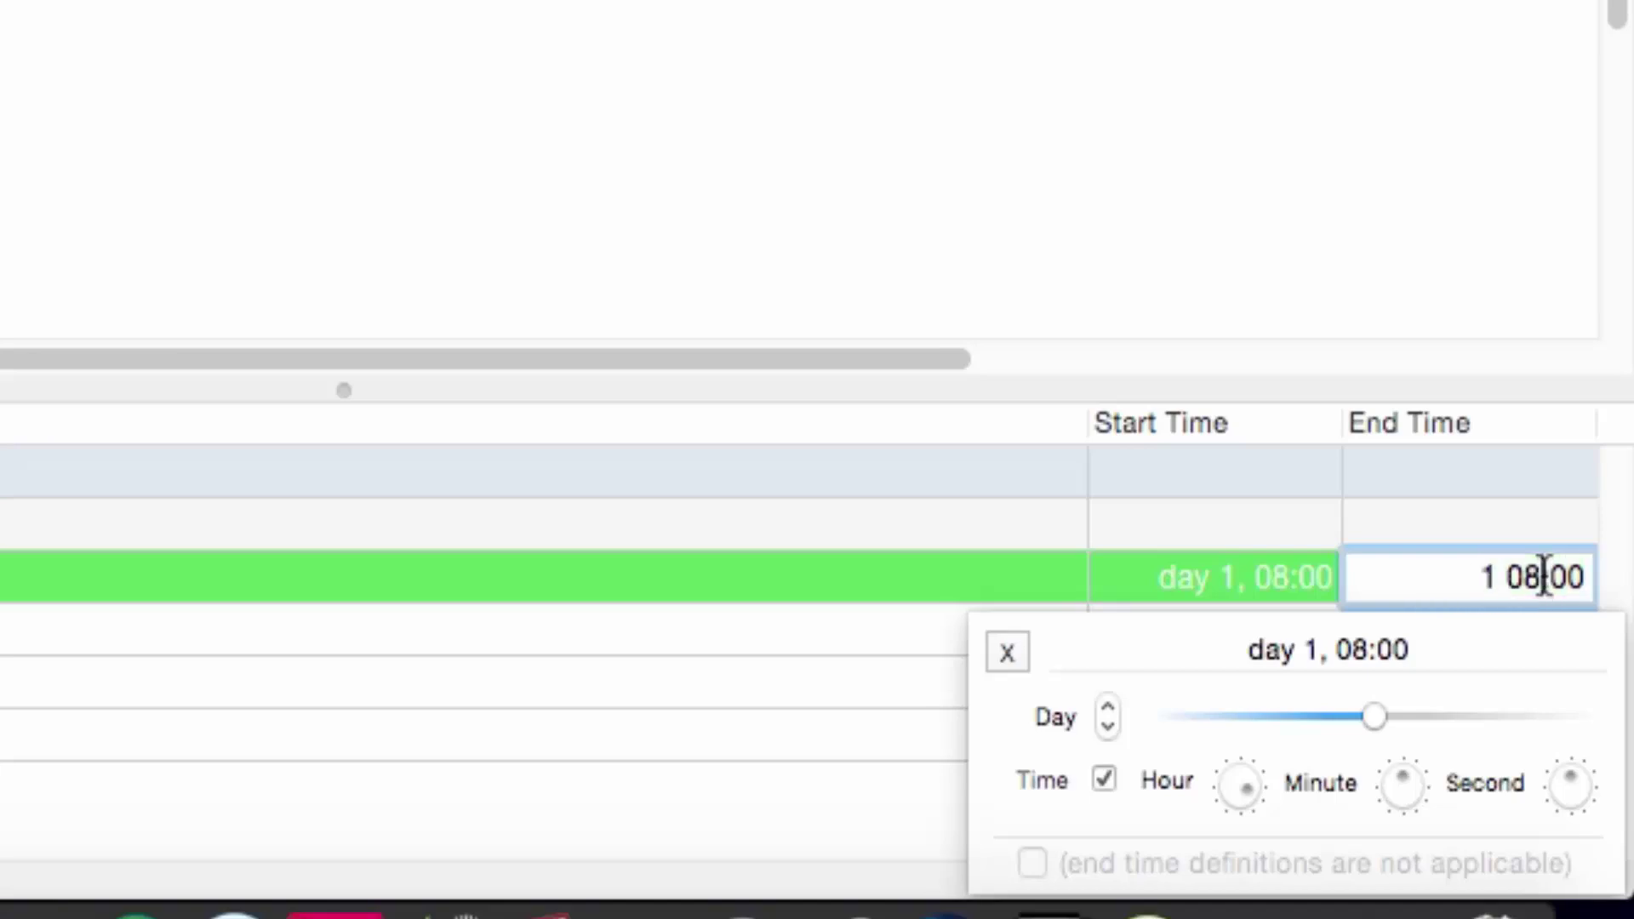
key("BackSpace")
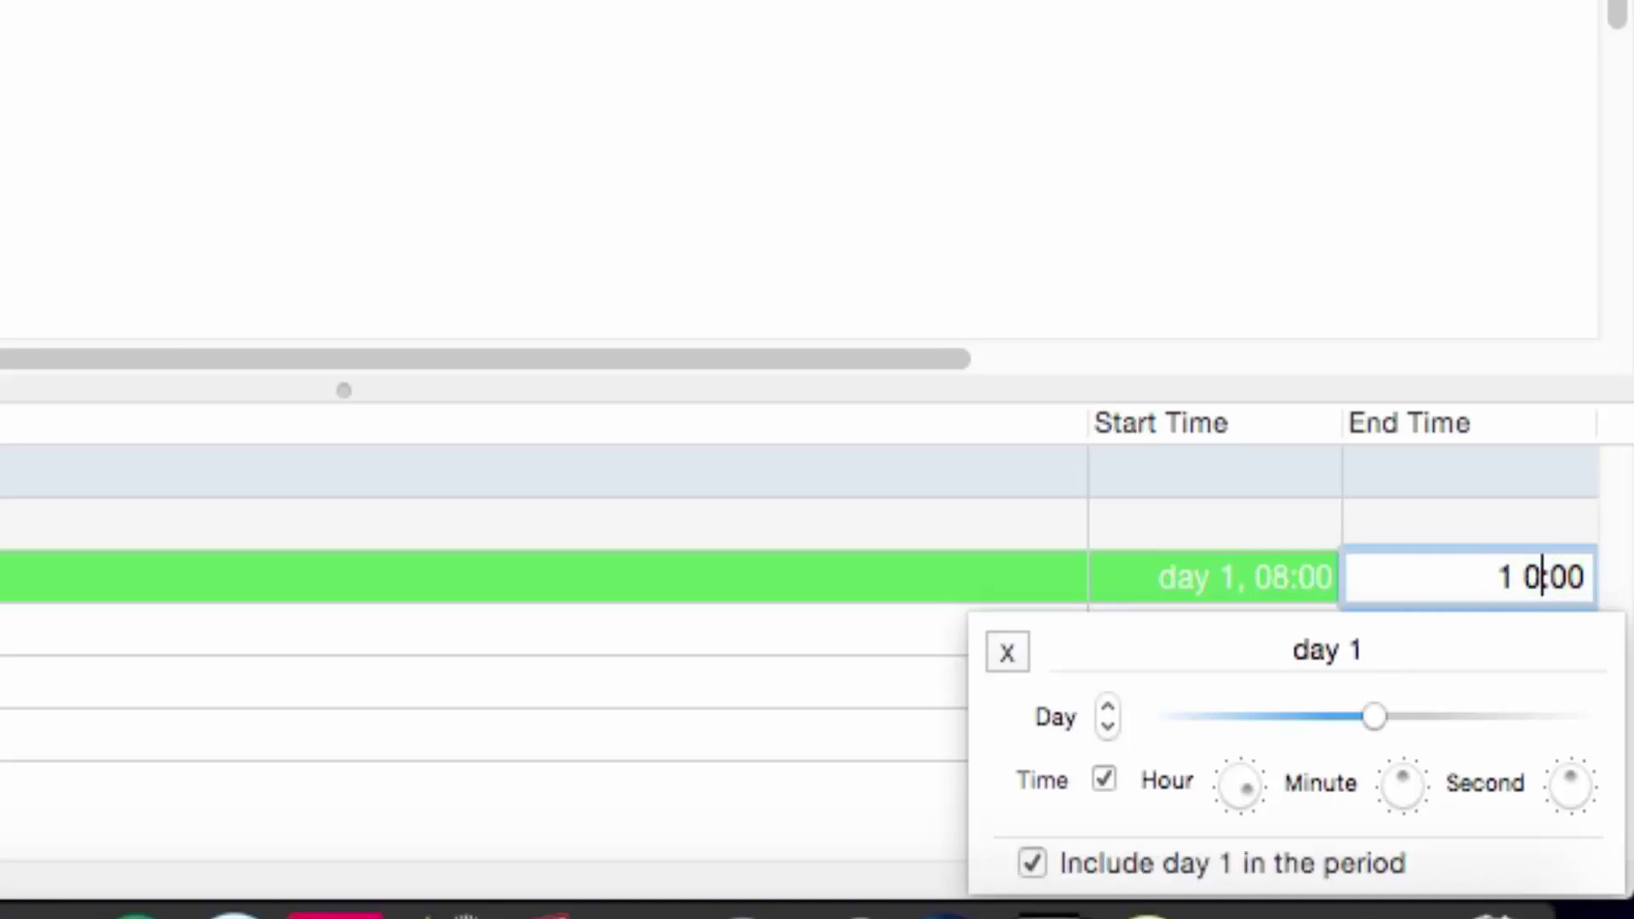
type("9")
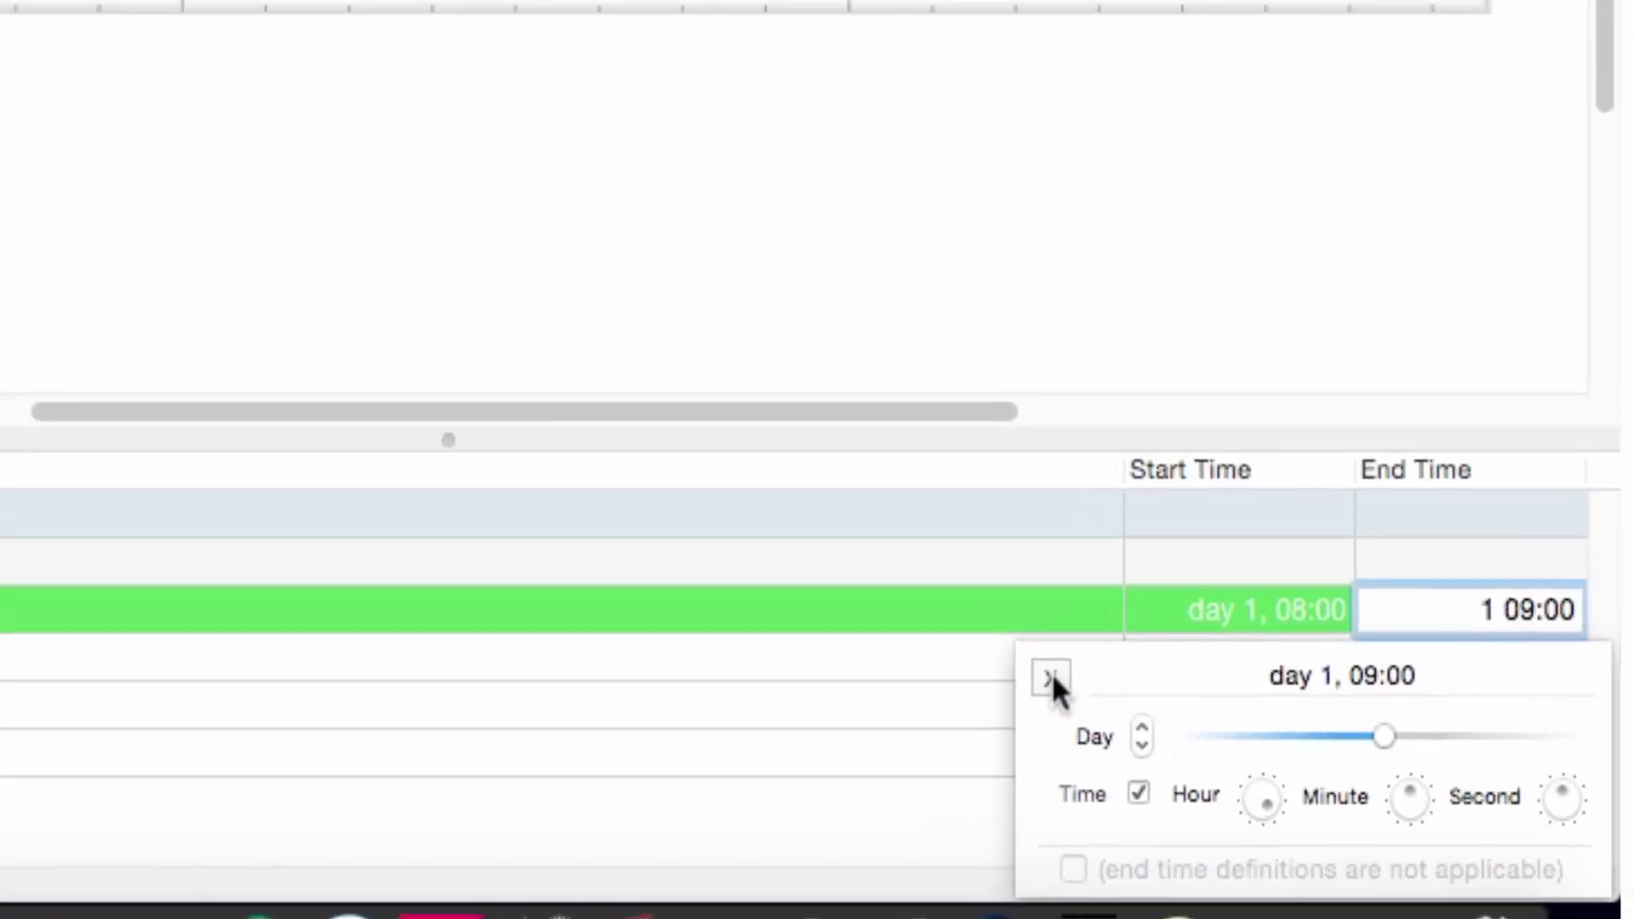
left_click(1051, 672)
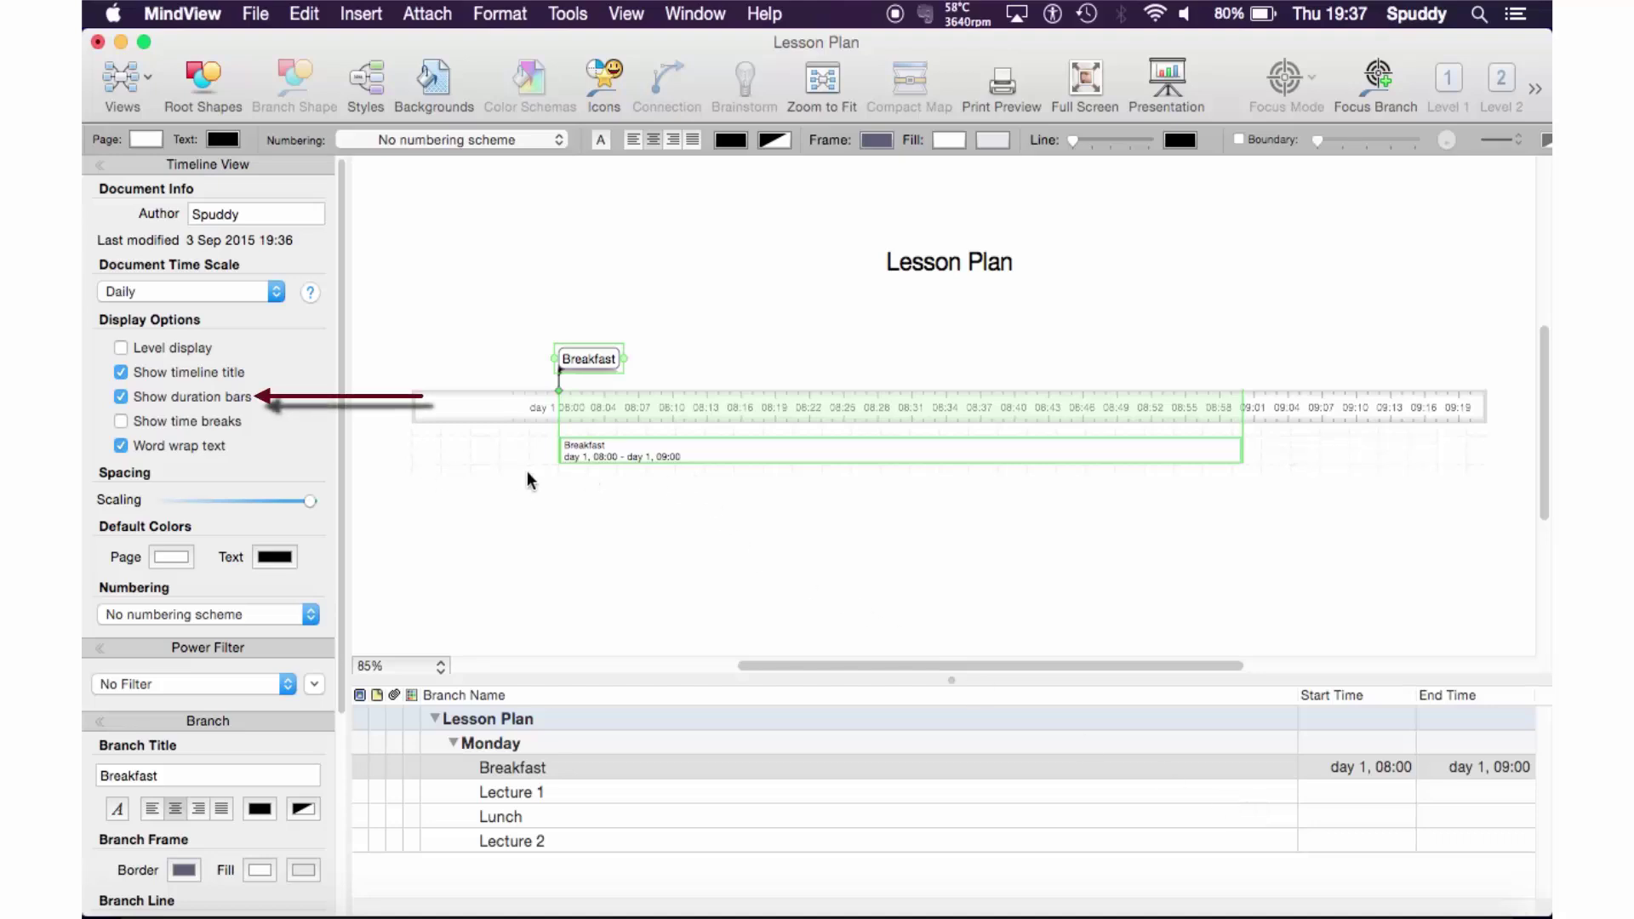
- Hide and show the timeline's duration bars twice, leaving them switched on
left_click(121, 397)
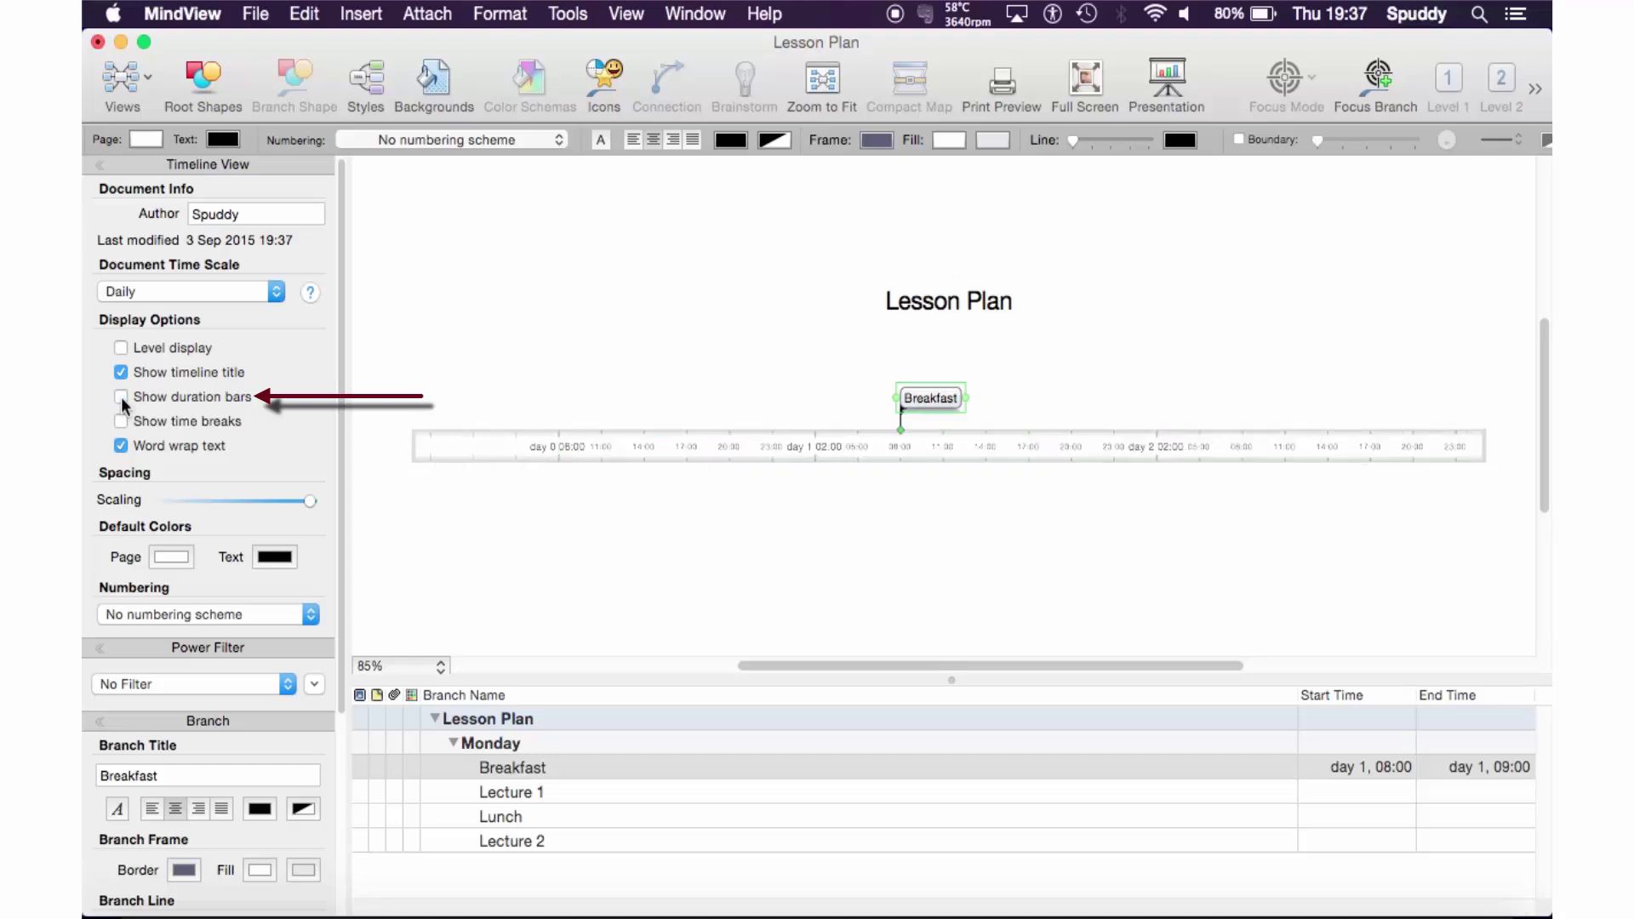
left_click(121, 397)
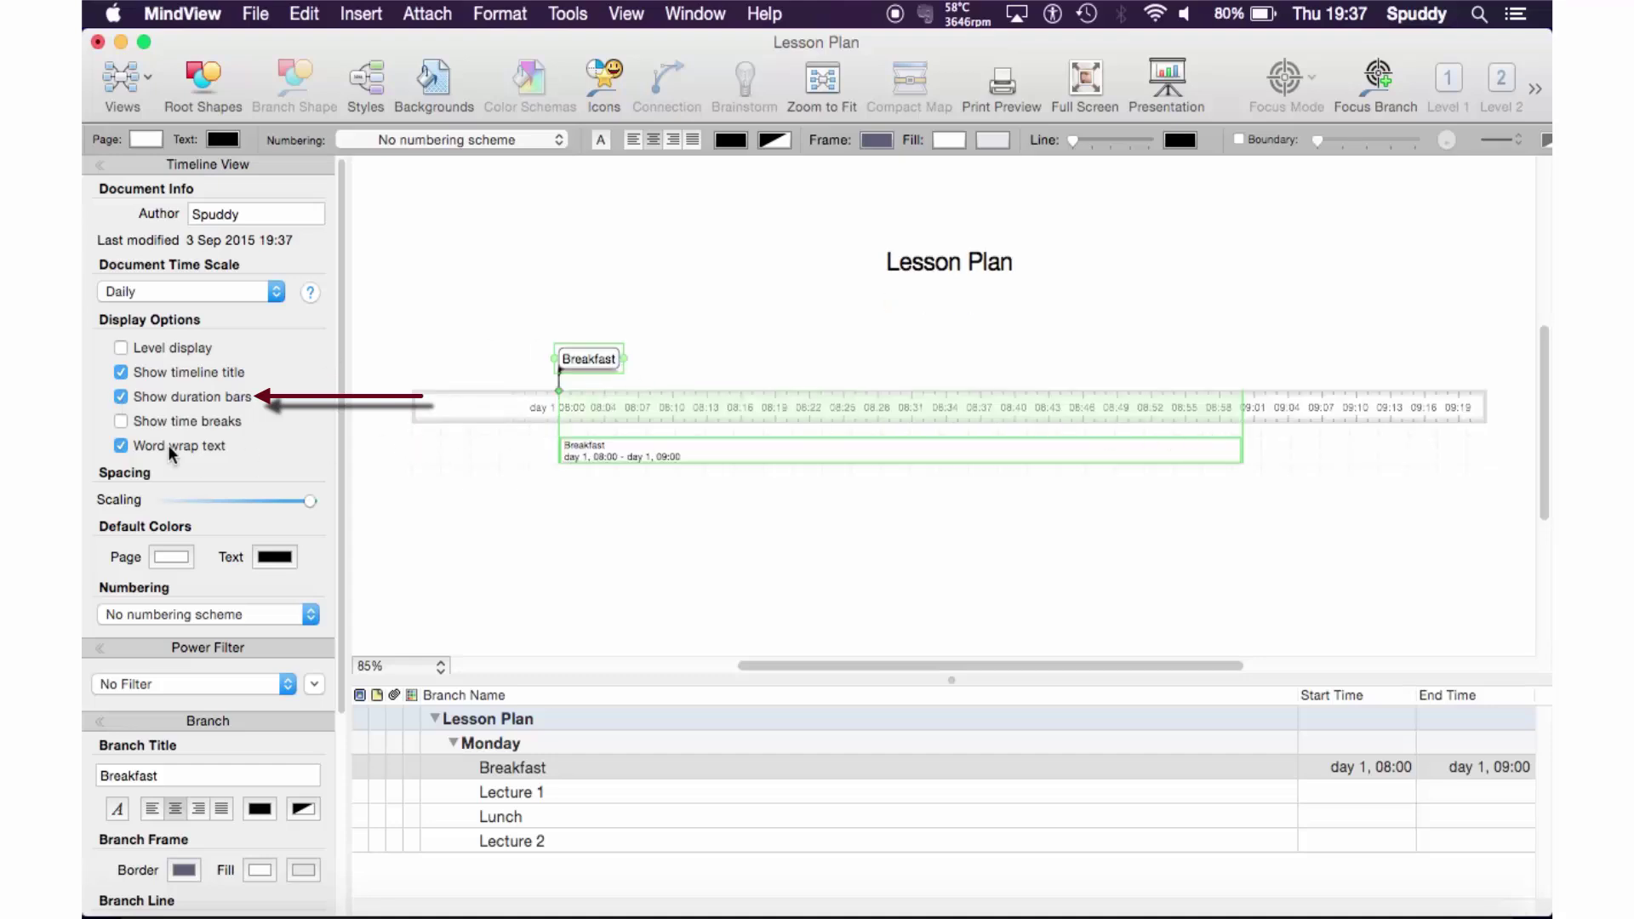
left_click(121, 396)
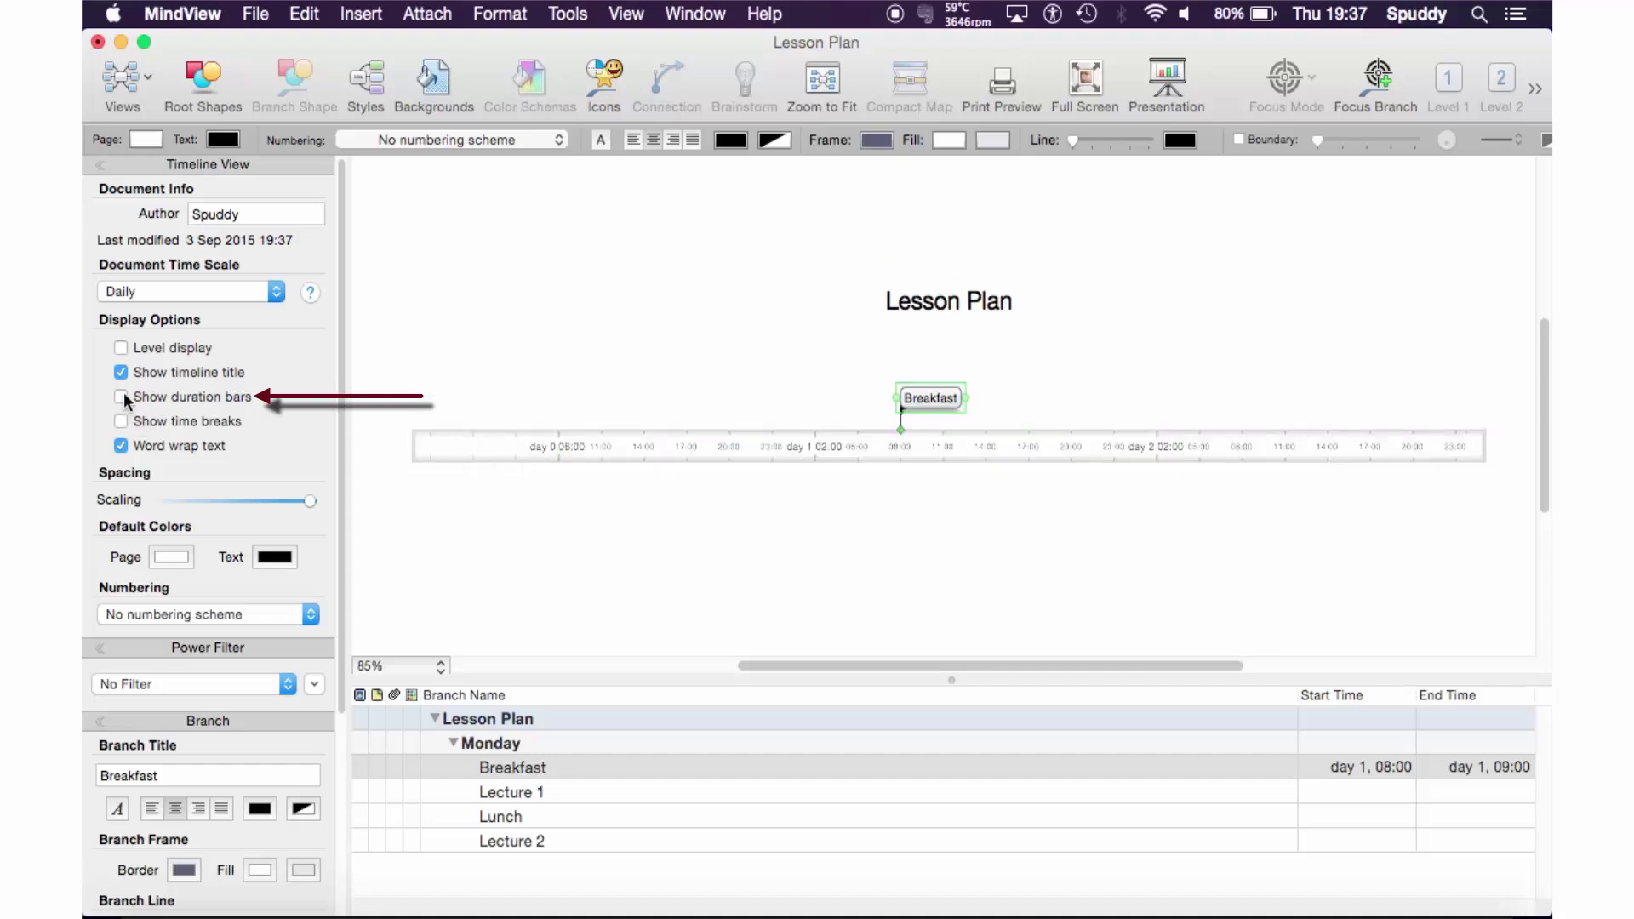
left_click(122, 396)
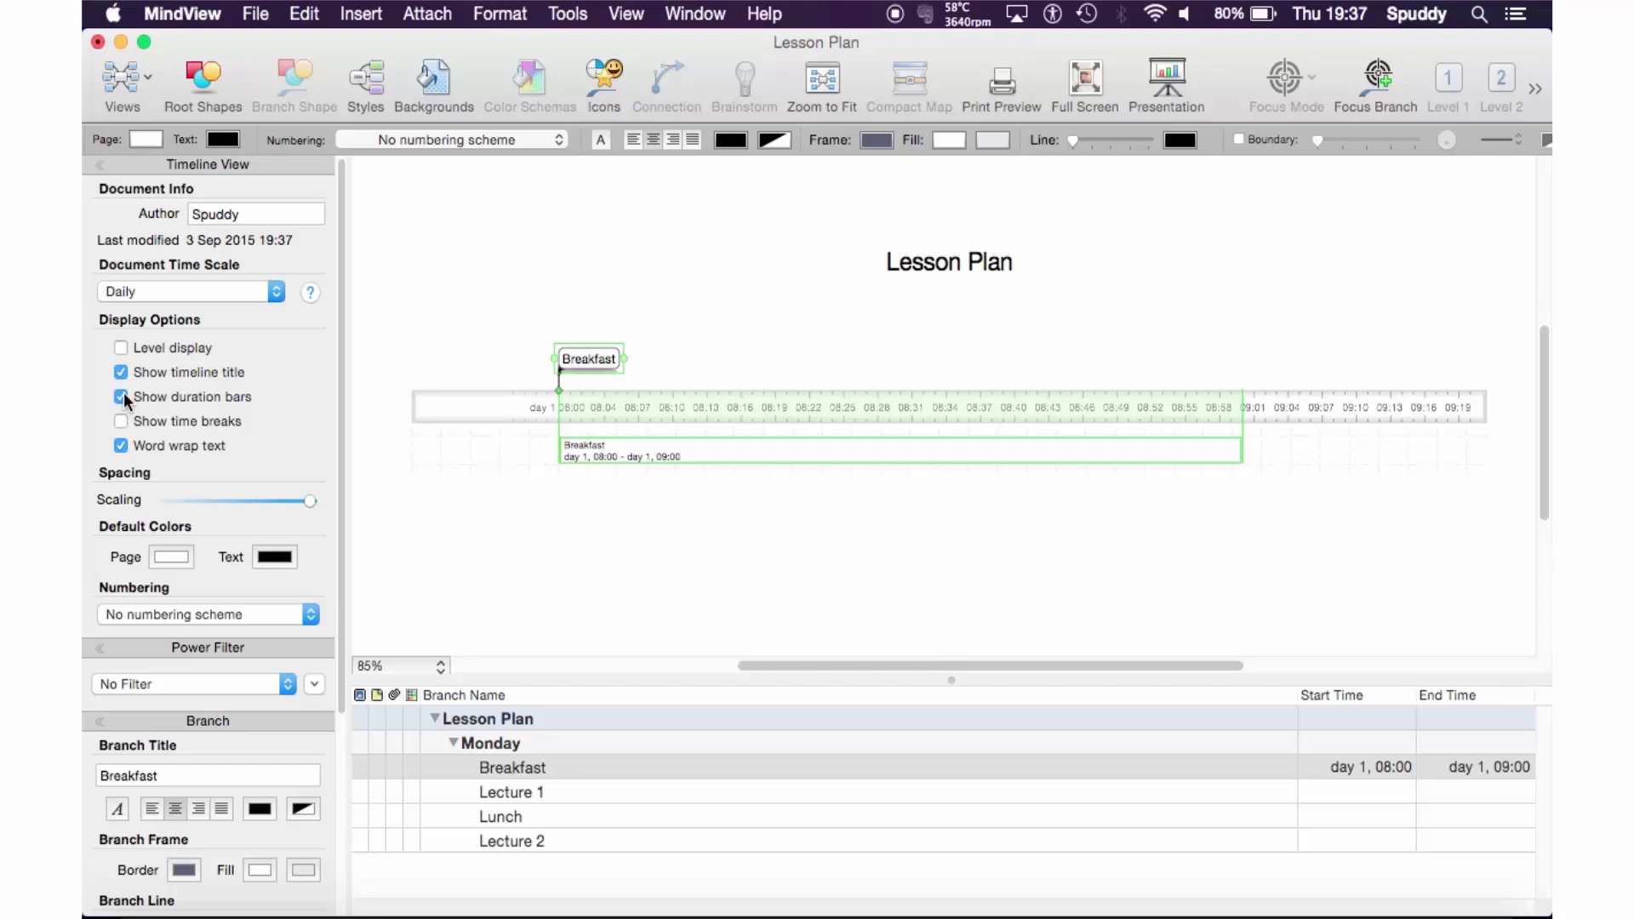
- Return to the Mind Map view and set the Lecture 1 branch's start time to day 1, 09:00
left_click(124, 79)
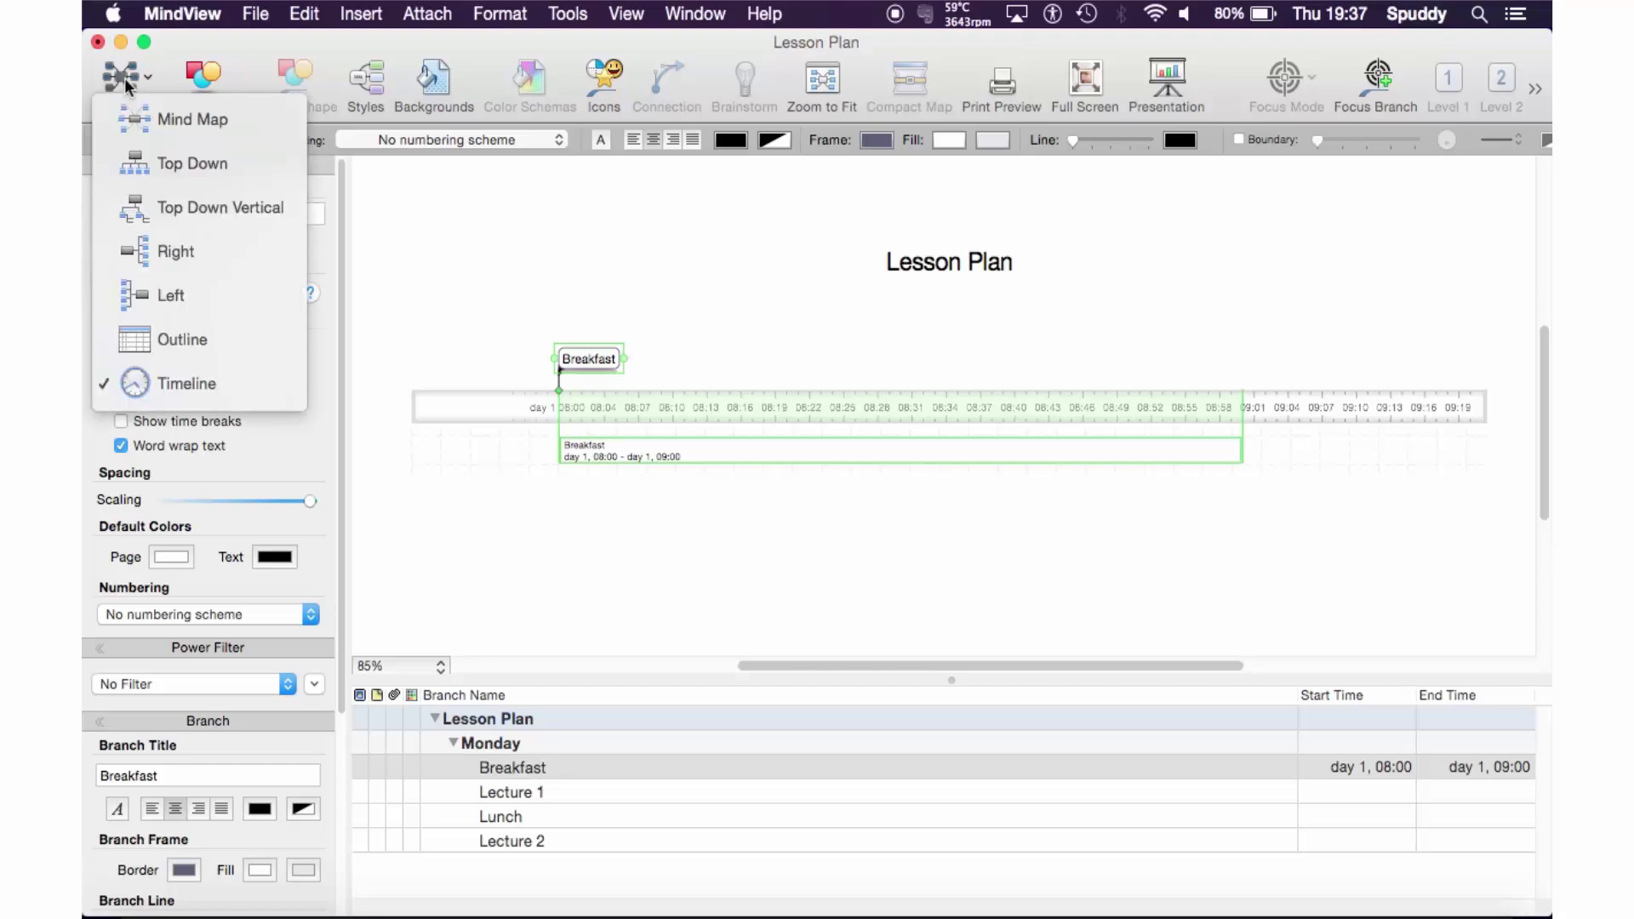
left_click(145, 121)
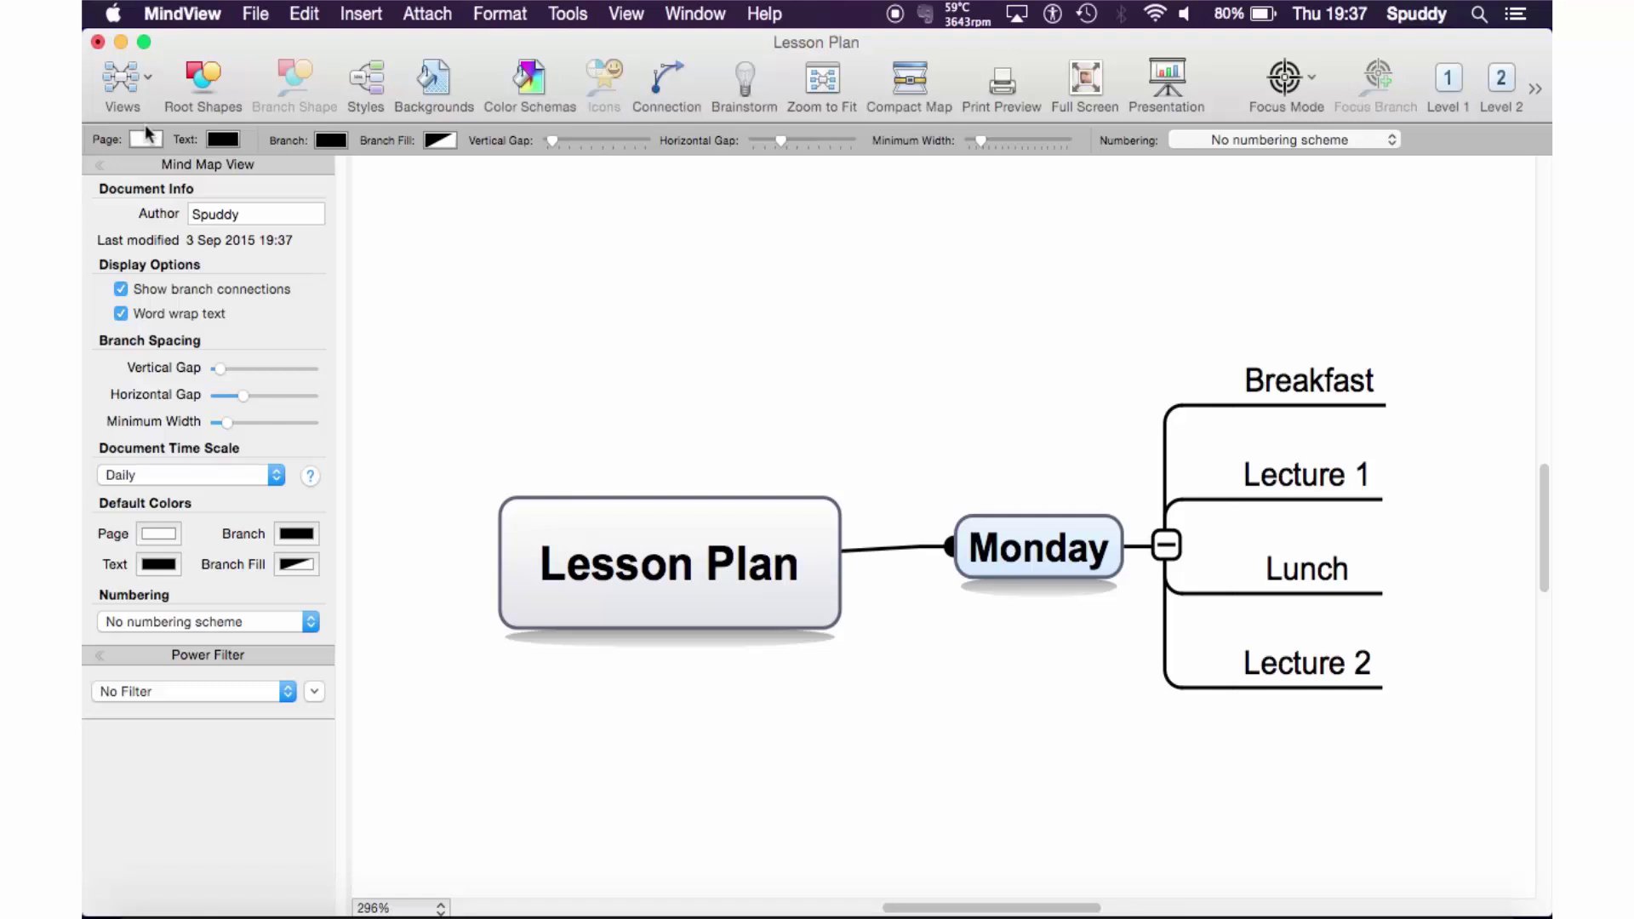
left_click(1310, 480)
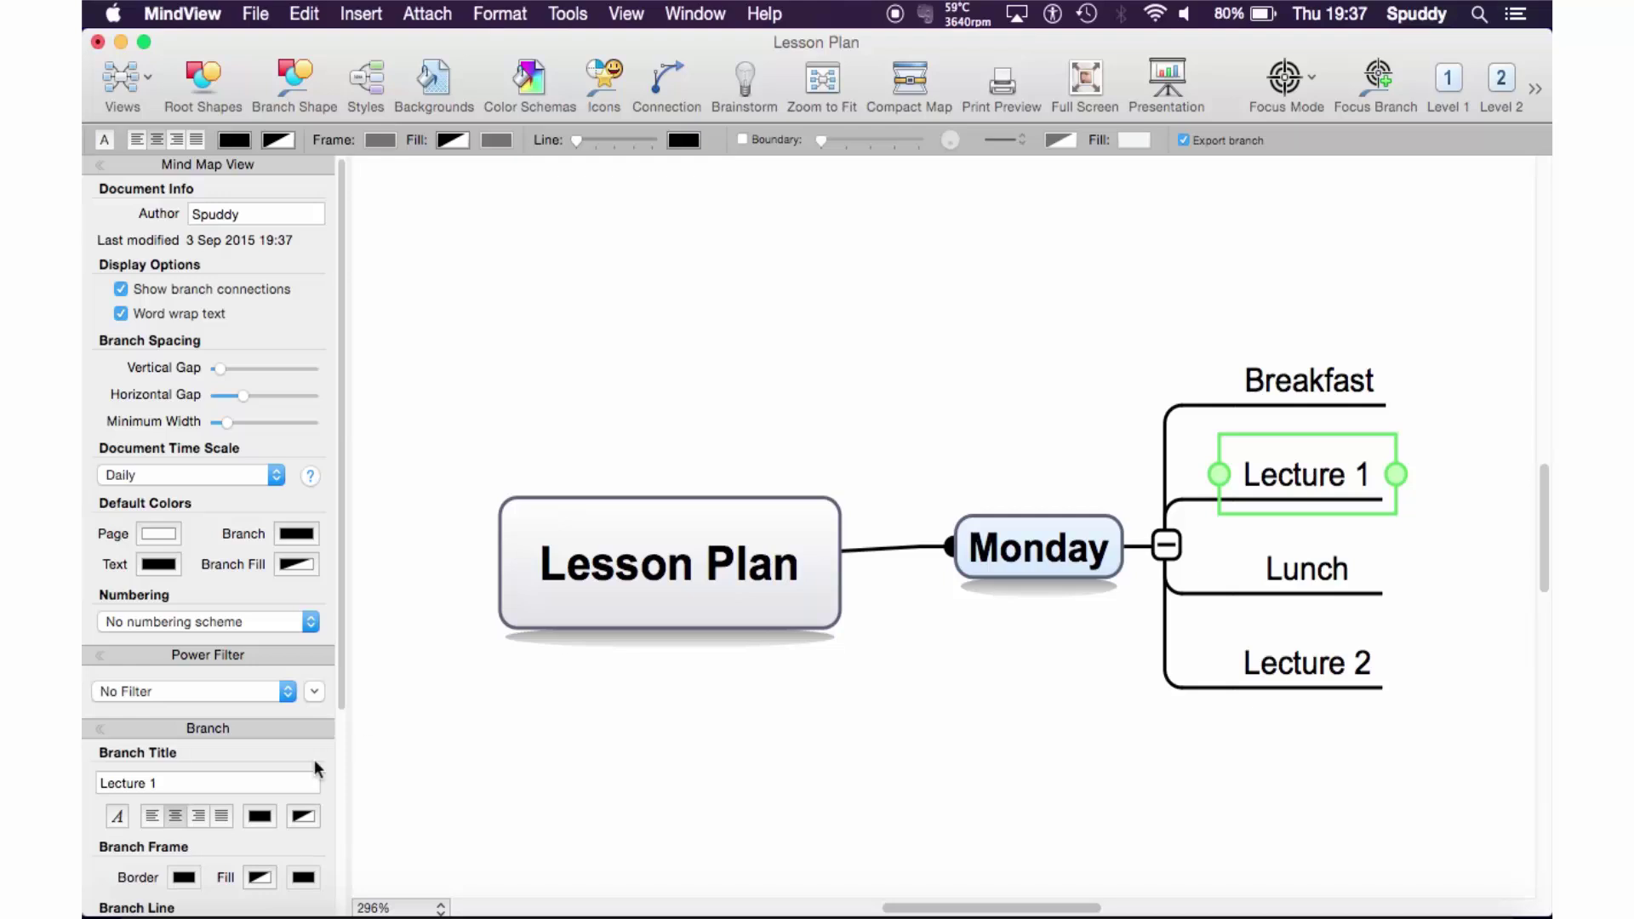
scroll(207, 816, "down", 3)
scroll(207, 814, "down", 4)
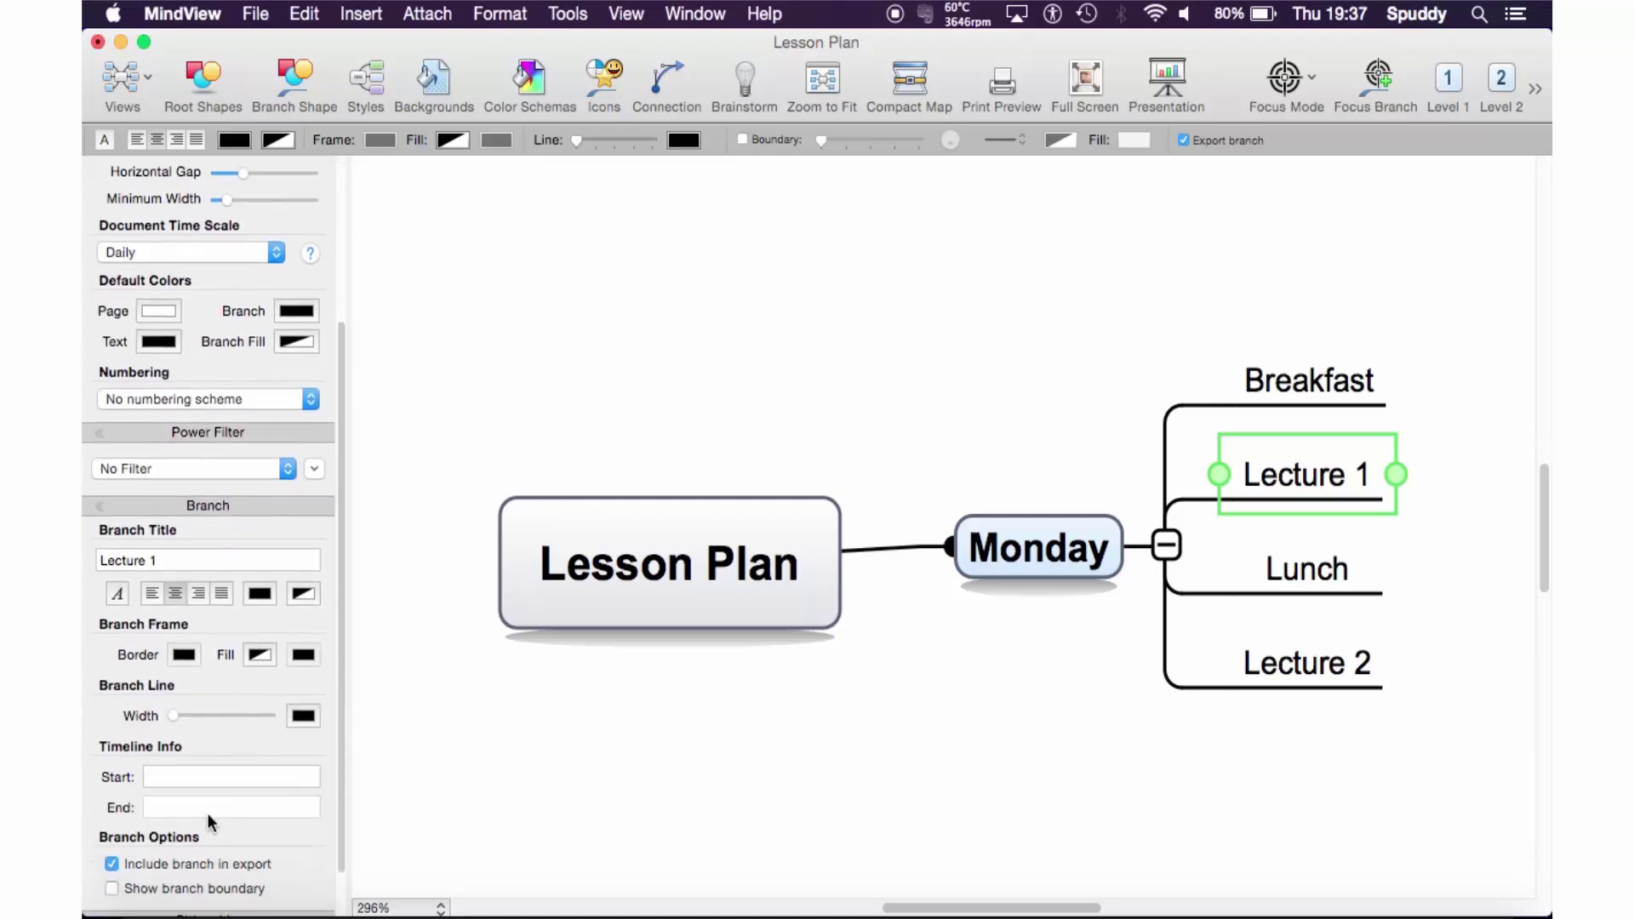
left_click(181, 769)
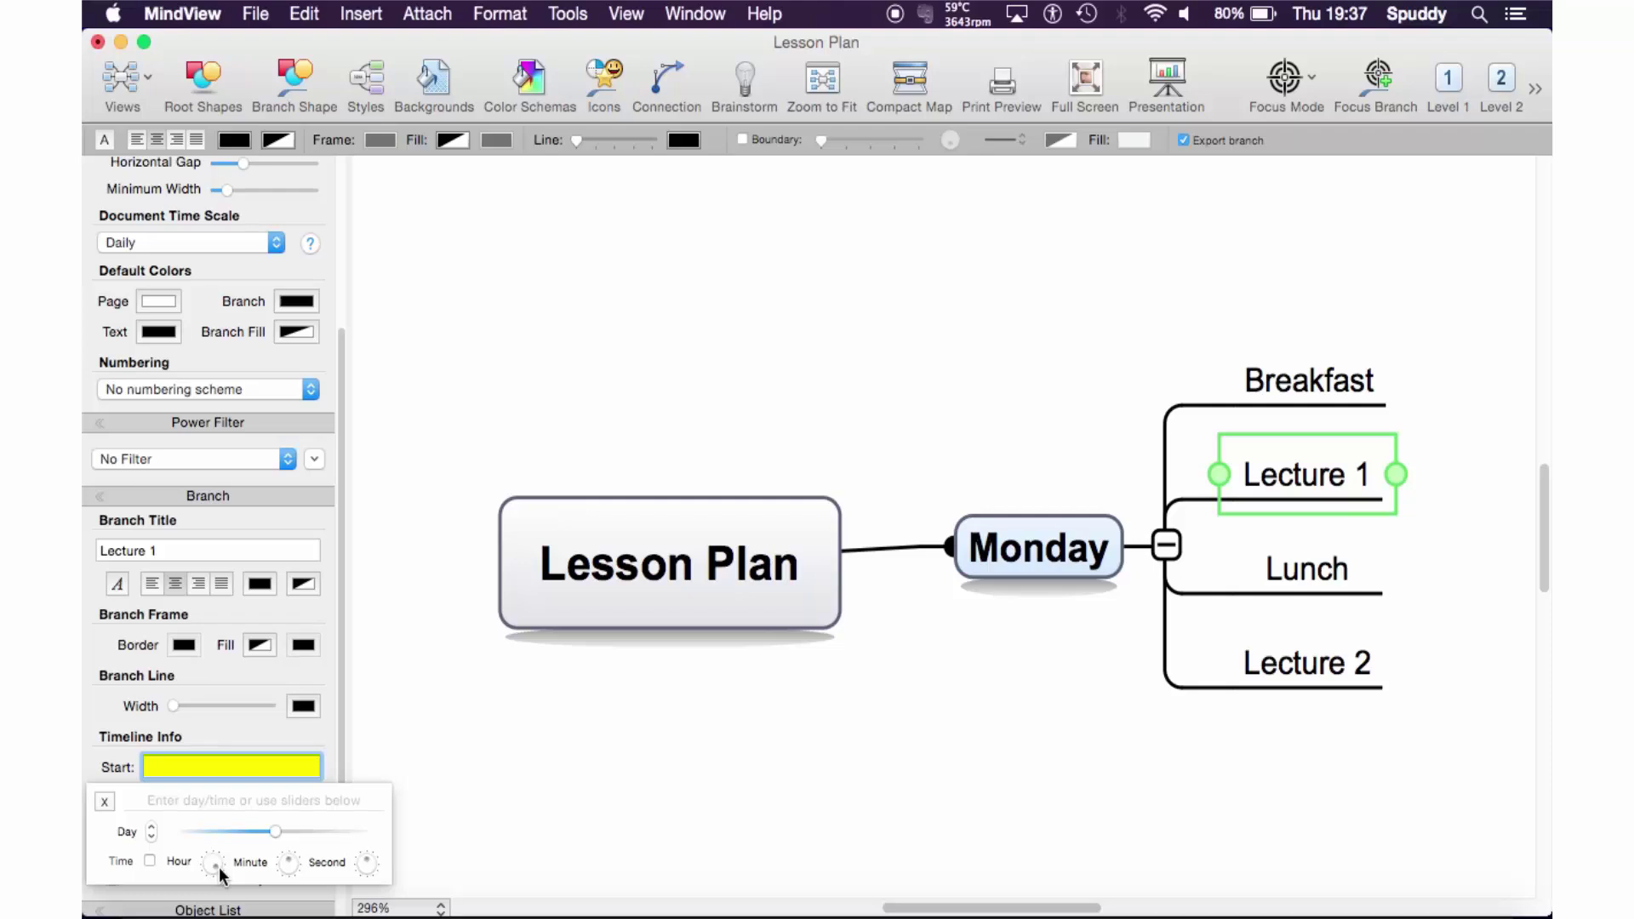
left_click(151, 858)
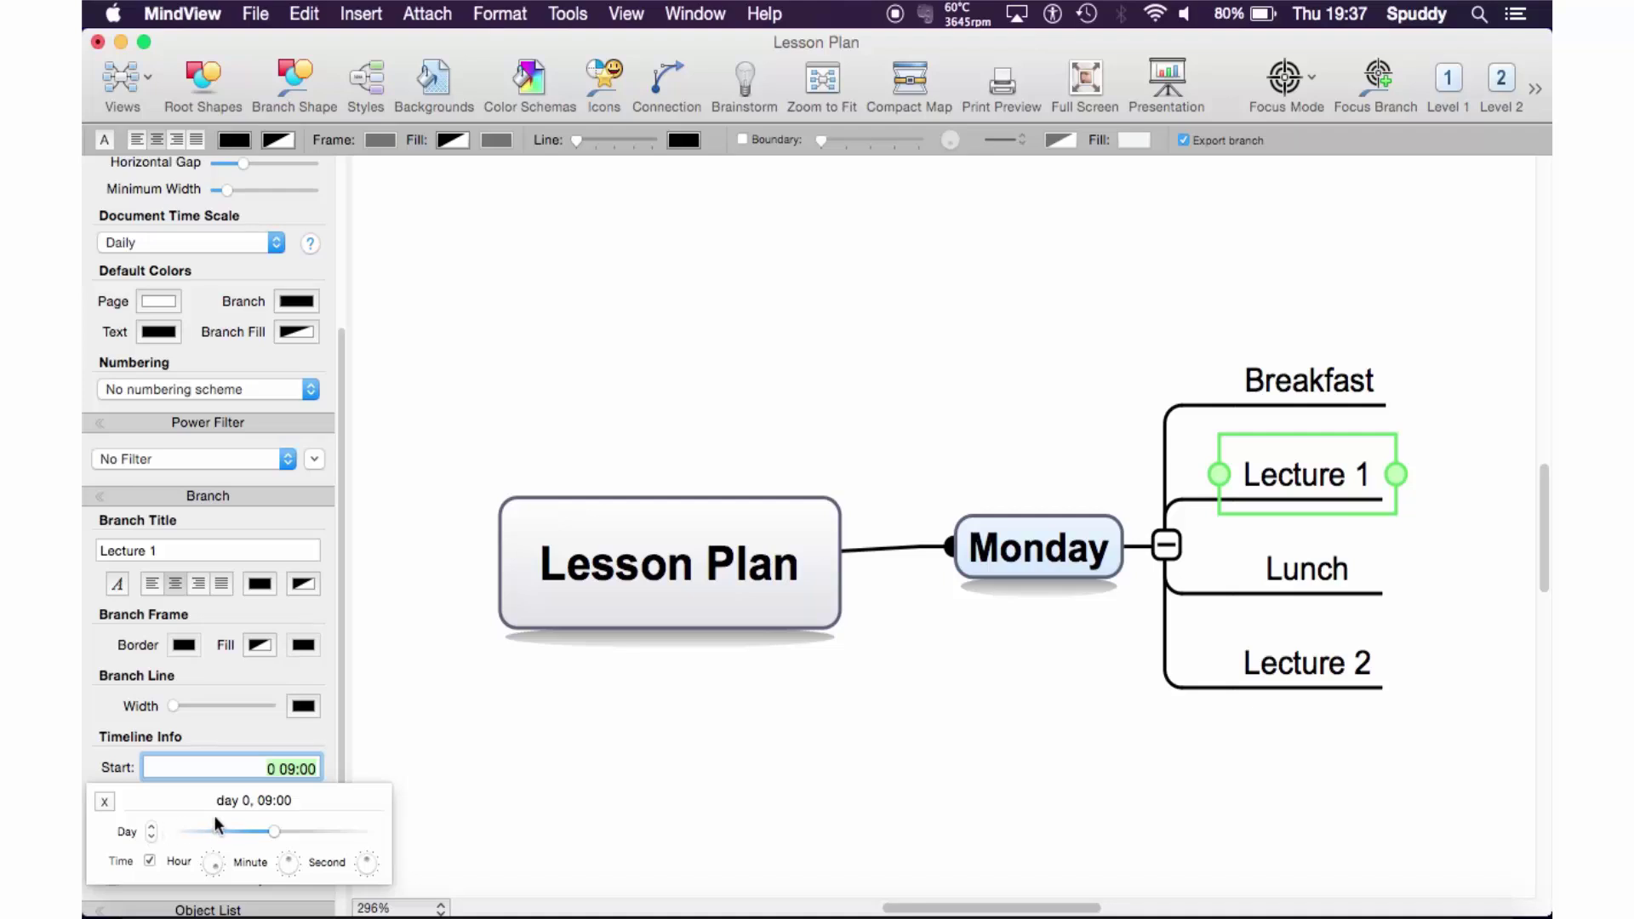
left_click(152, 829)
left_click(1044, 556)
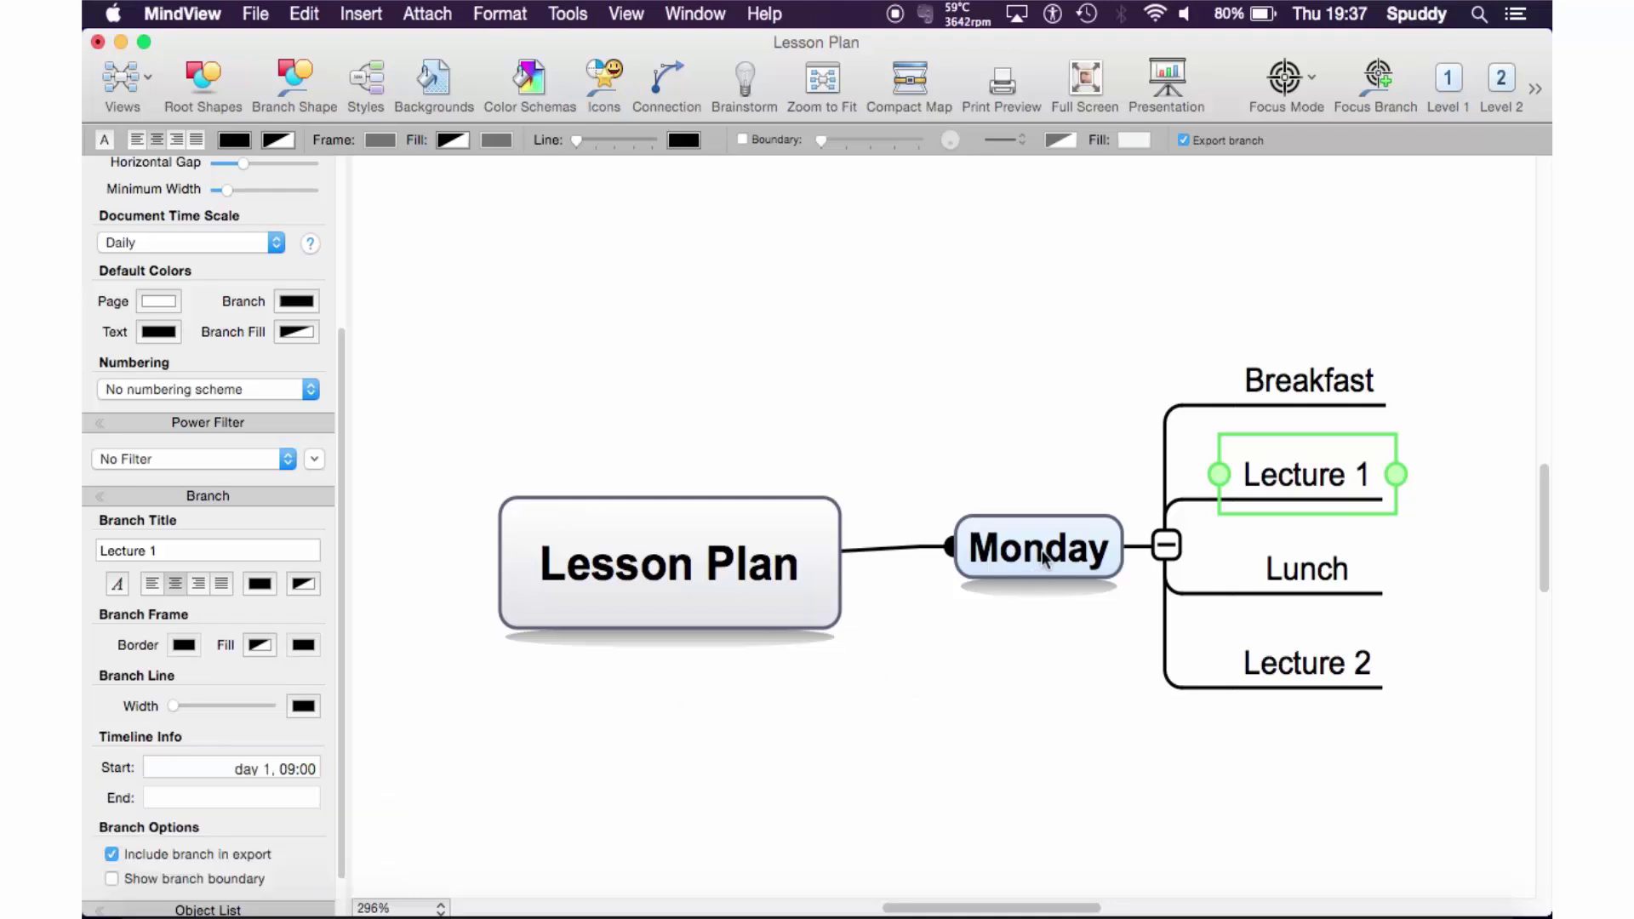
- Set the start time of the Monday branch to day 1, 10:00
left_click(1045, 556)
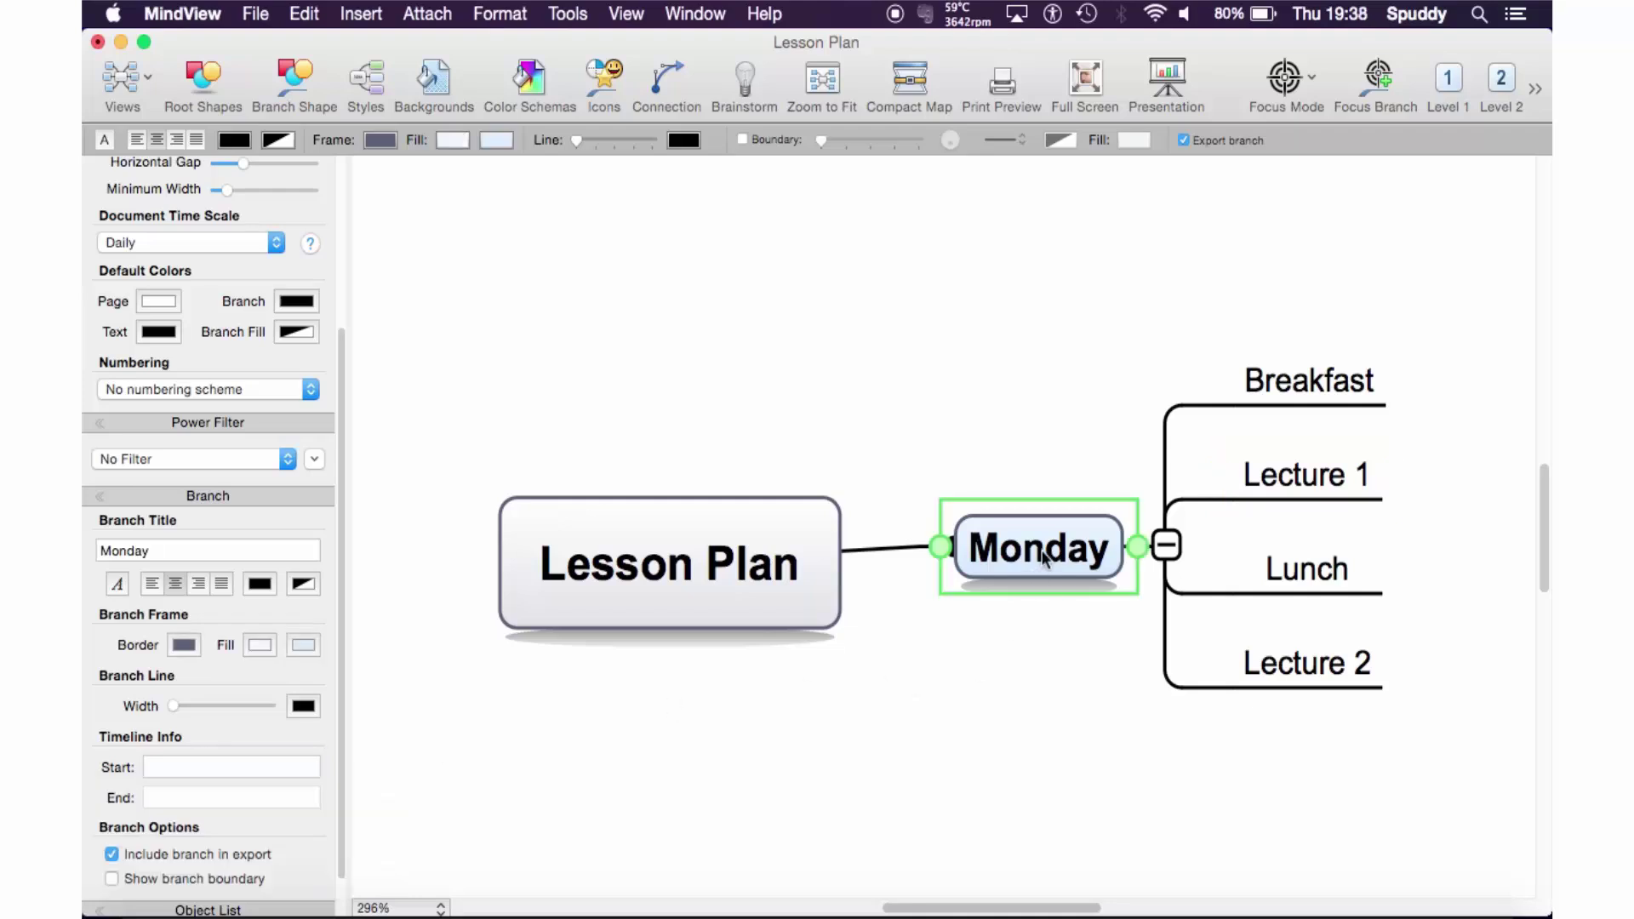
left_click(165, 770)
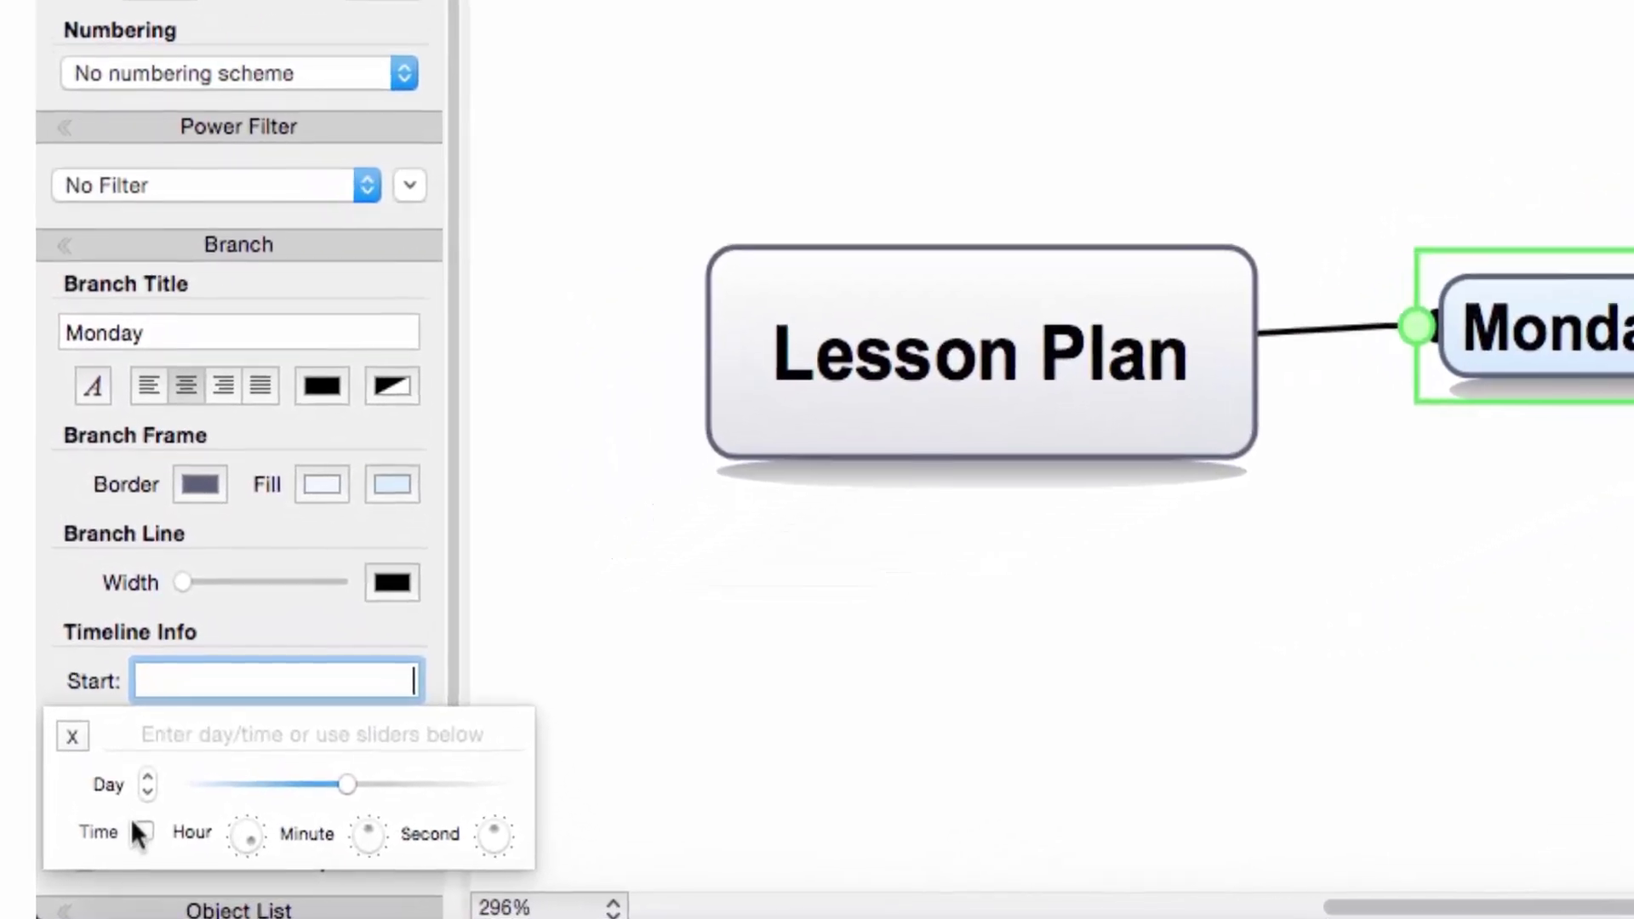
left_click(146, 841)
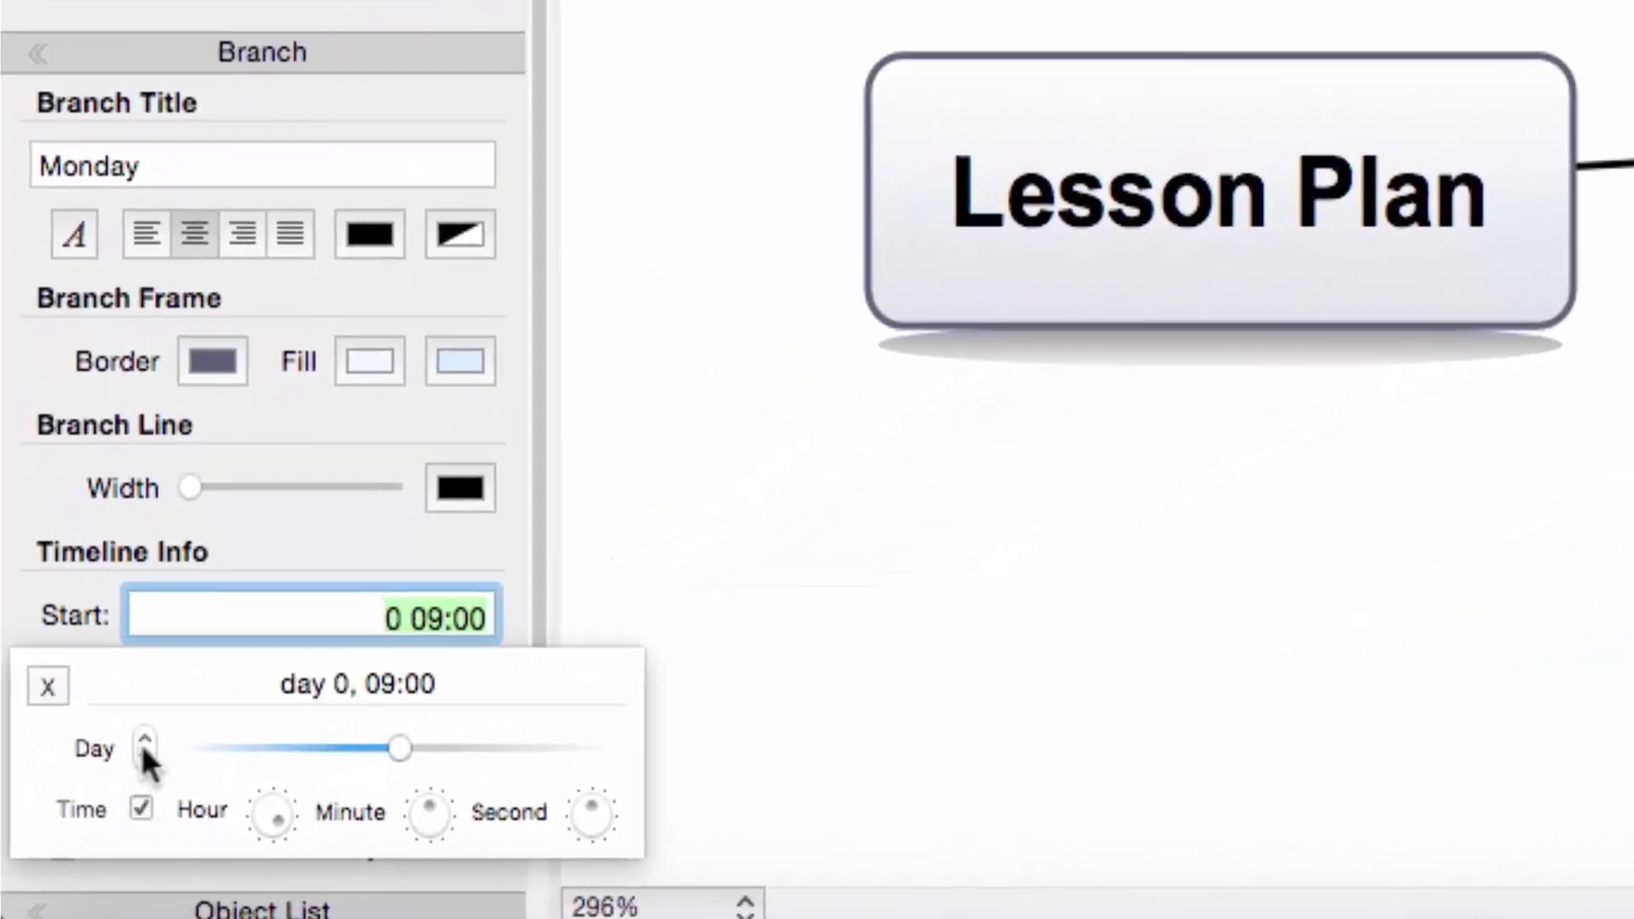
left_click(144, 738)
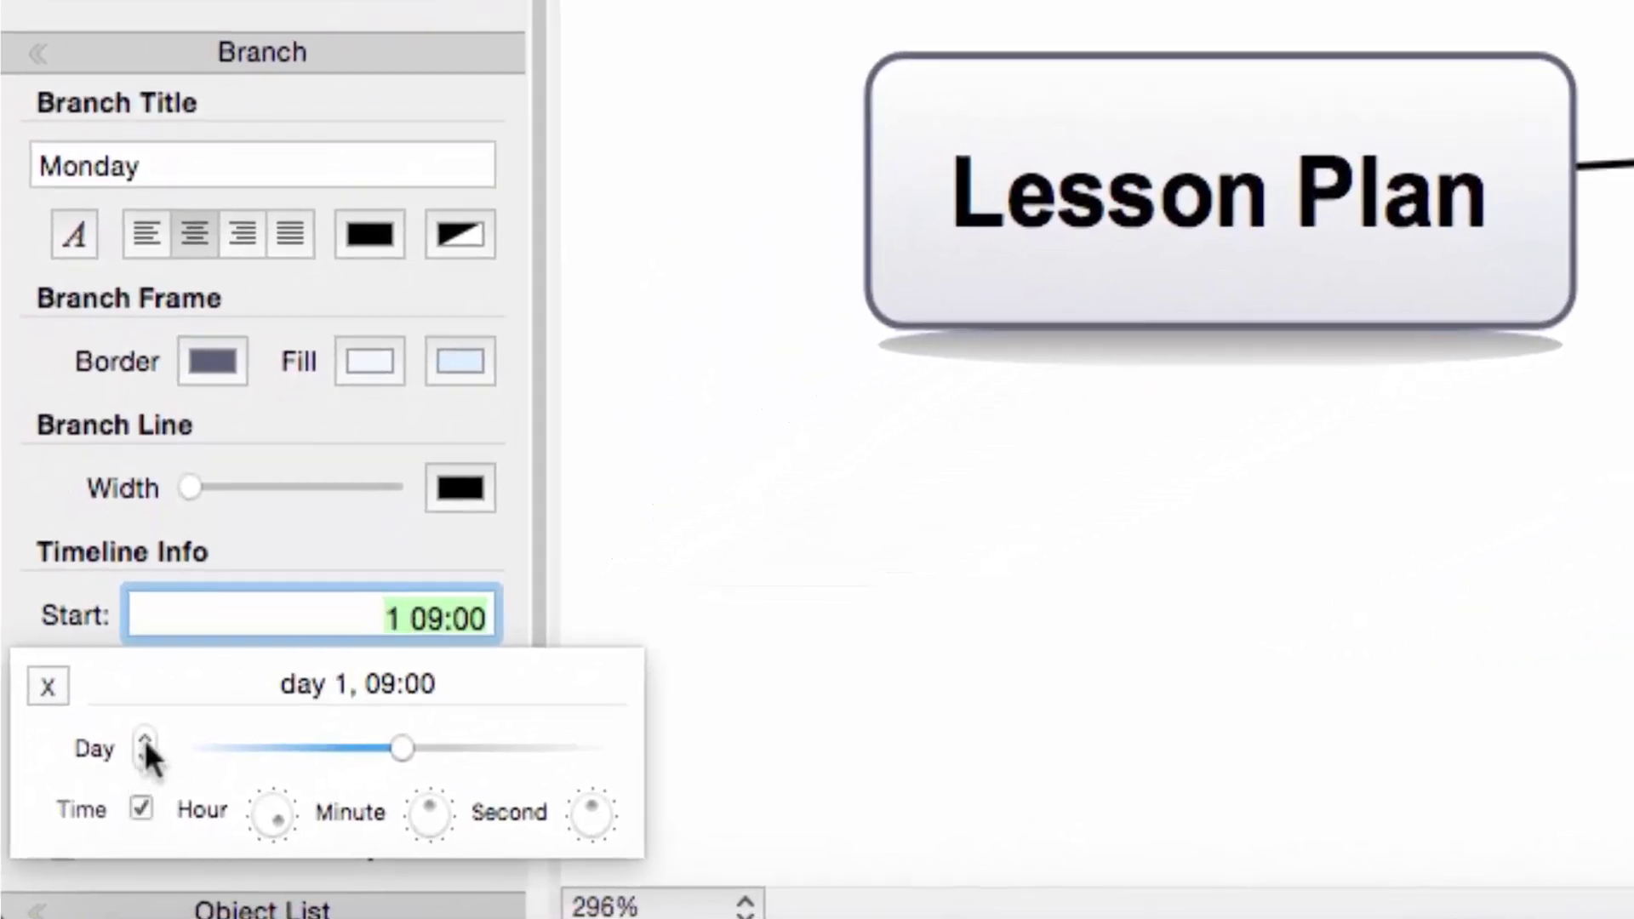
left_click(276, 825)
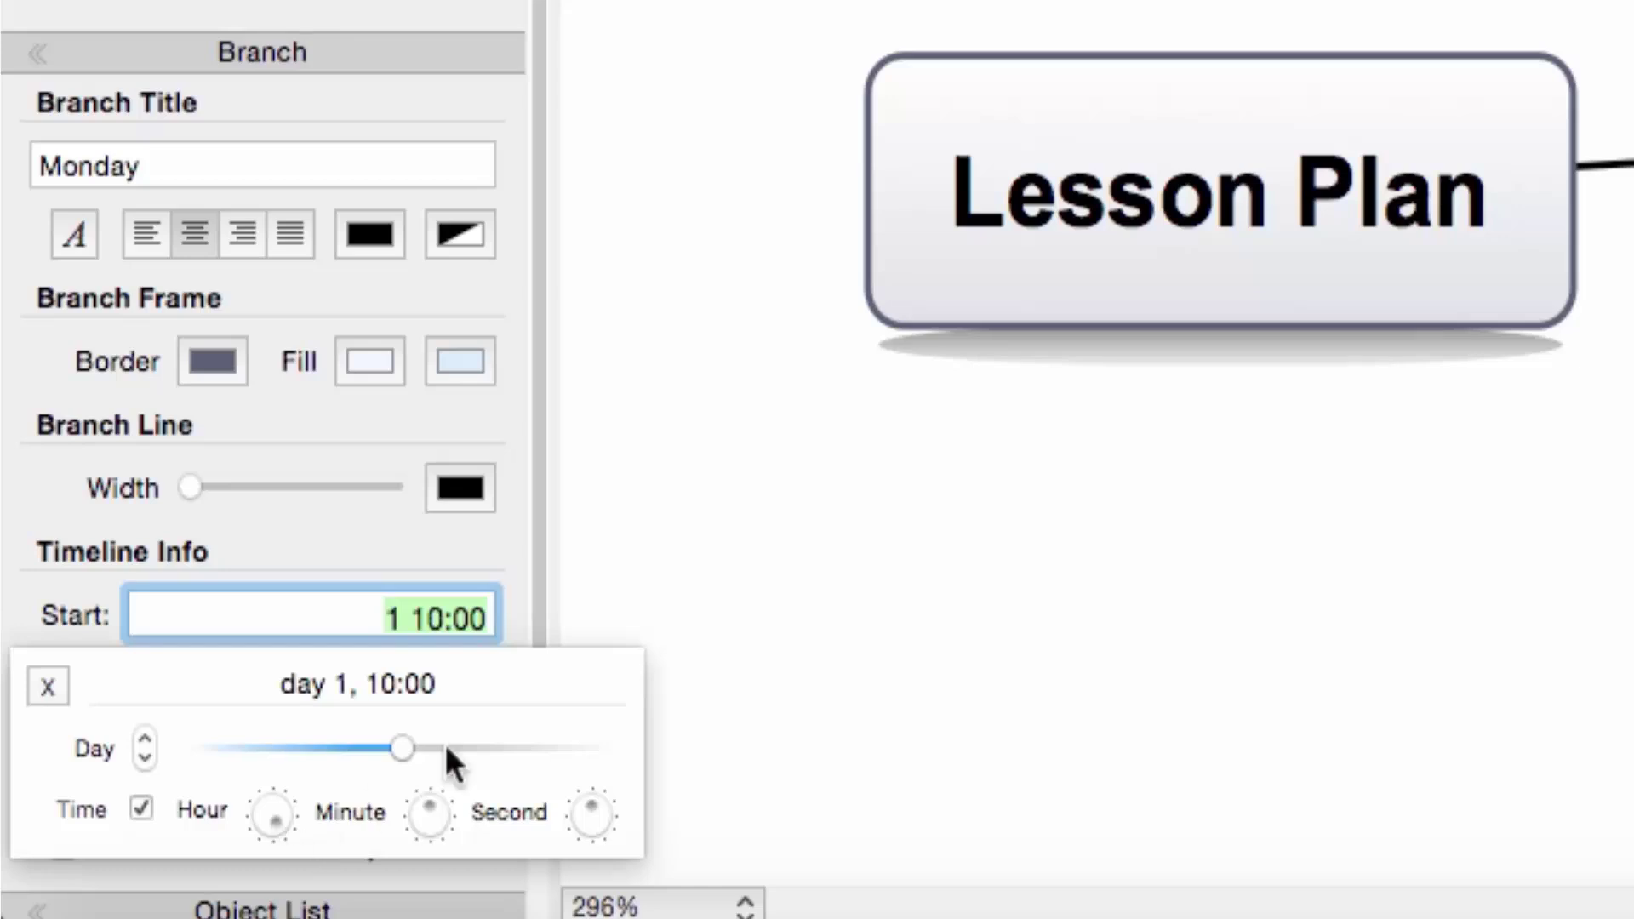
left_click(989, 576)
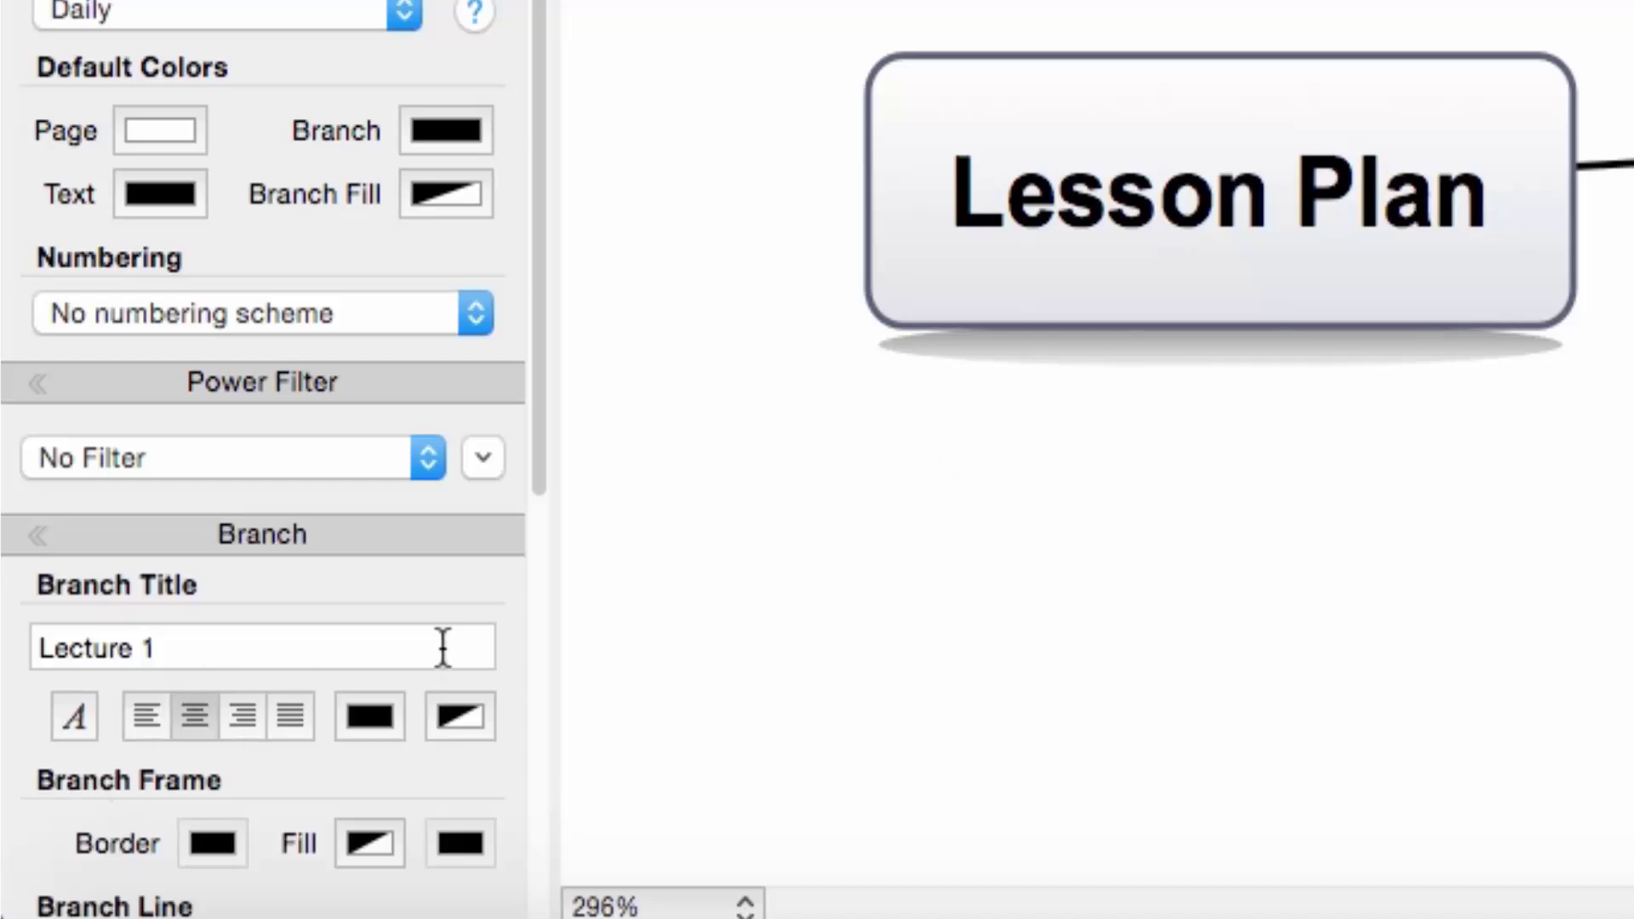
- Set the end time of the Lecture 1 branch to day 1, 12:00
scroll(252, 766, "down", 10)
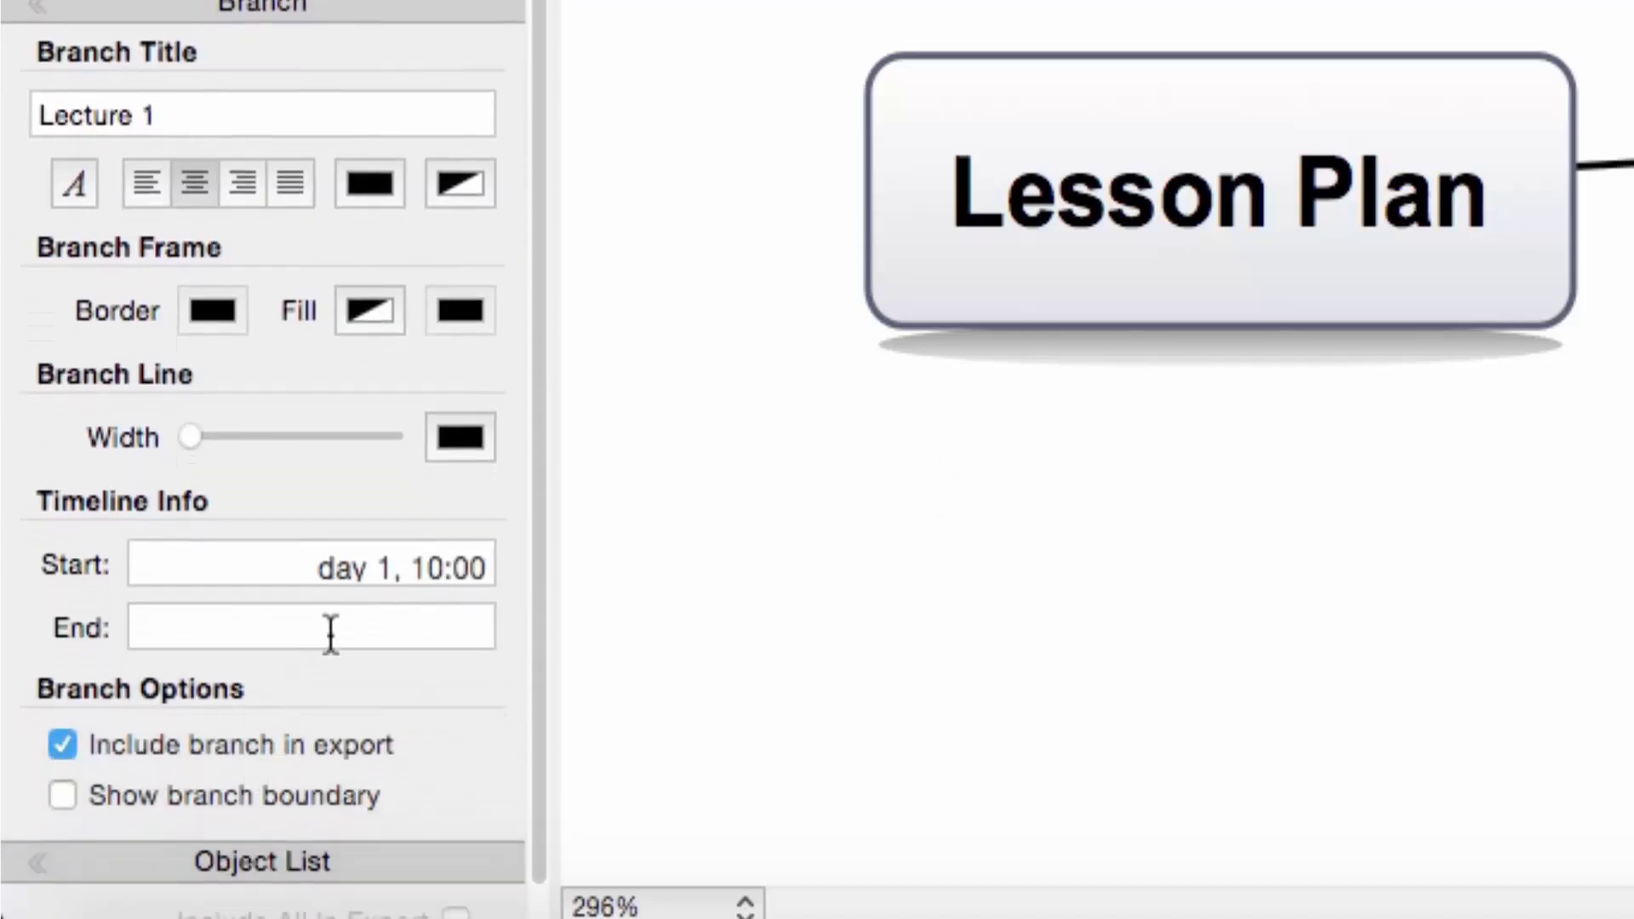
left_click(329, 634)
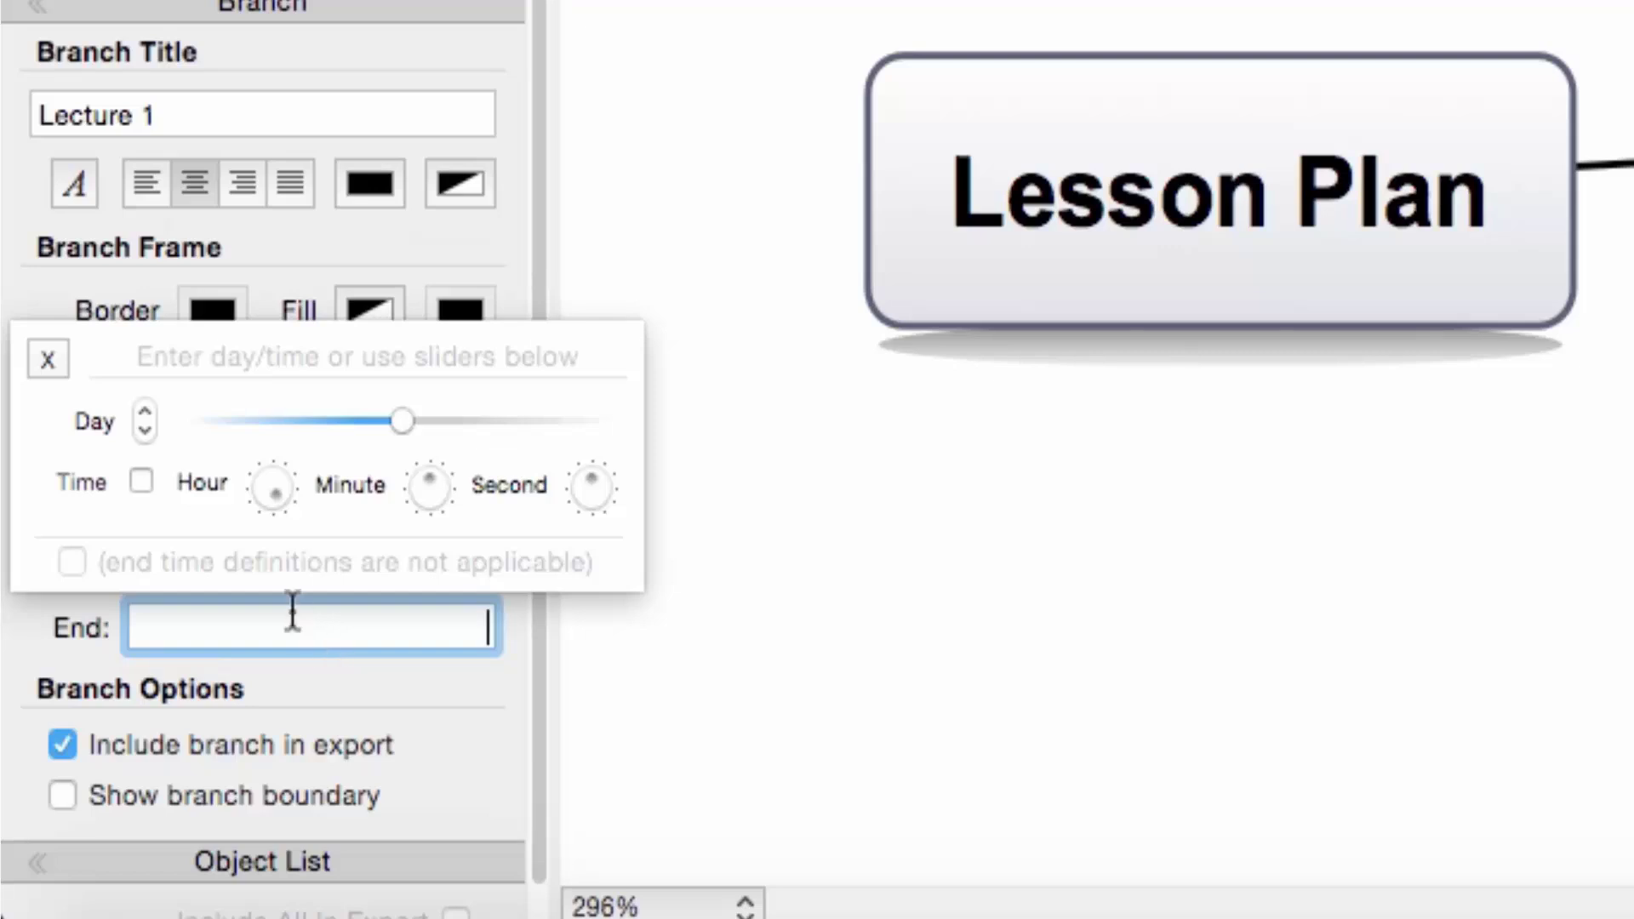
left_click(146, 411)
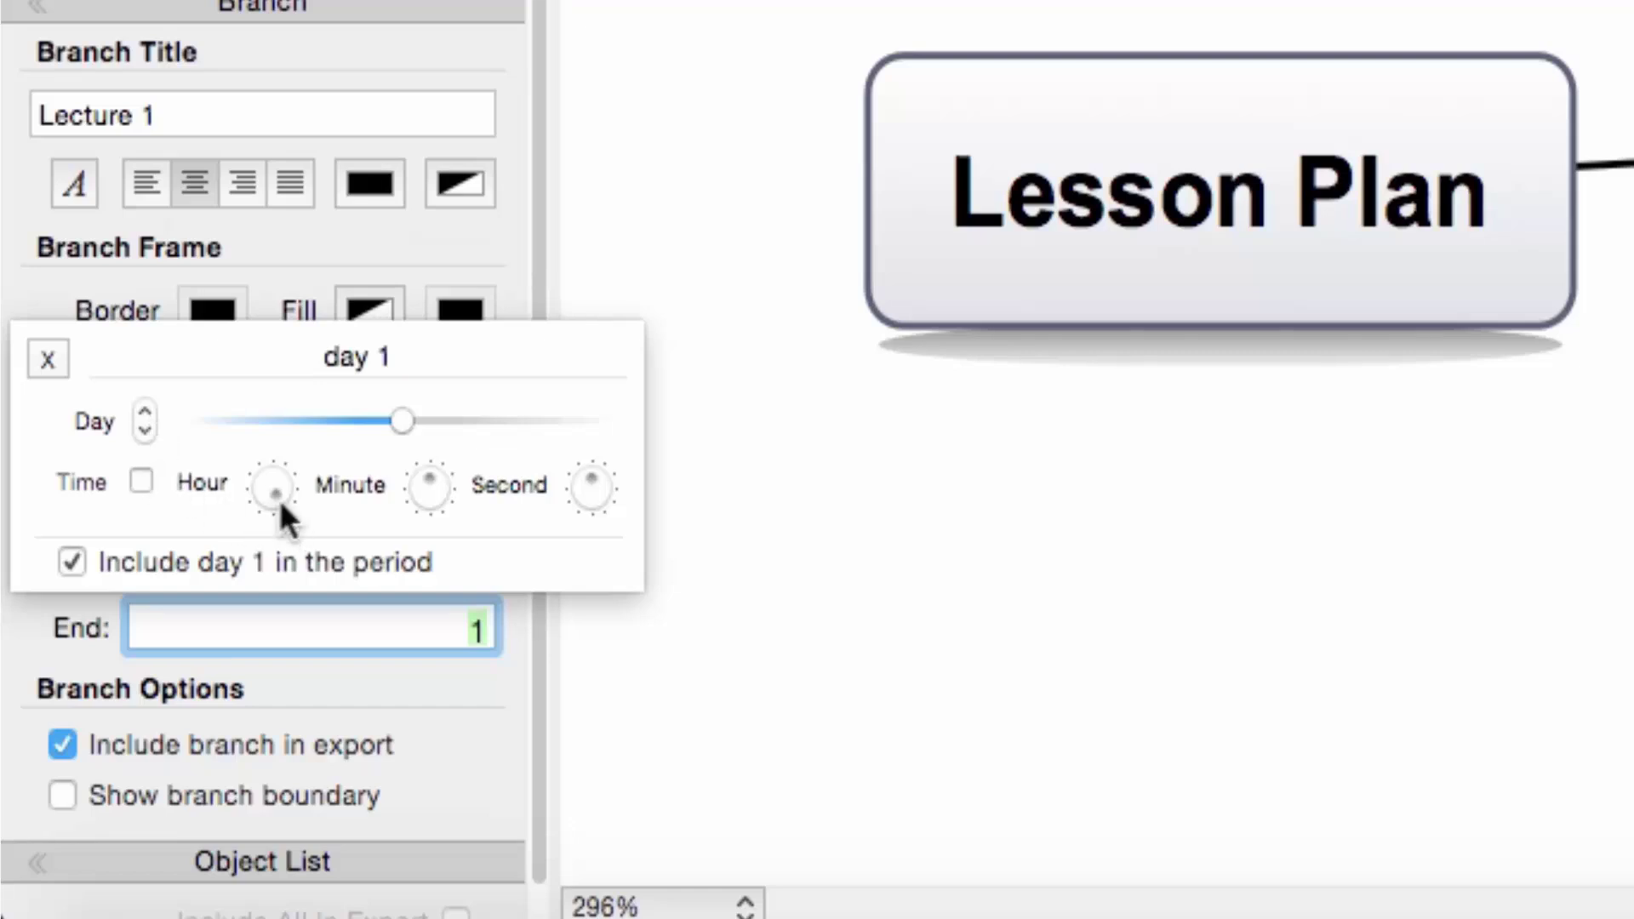
left_click(142, 482)
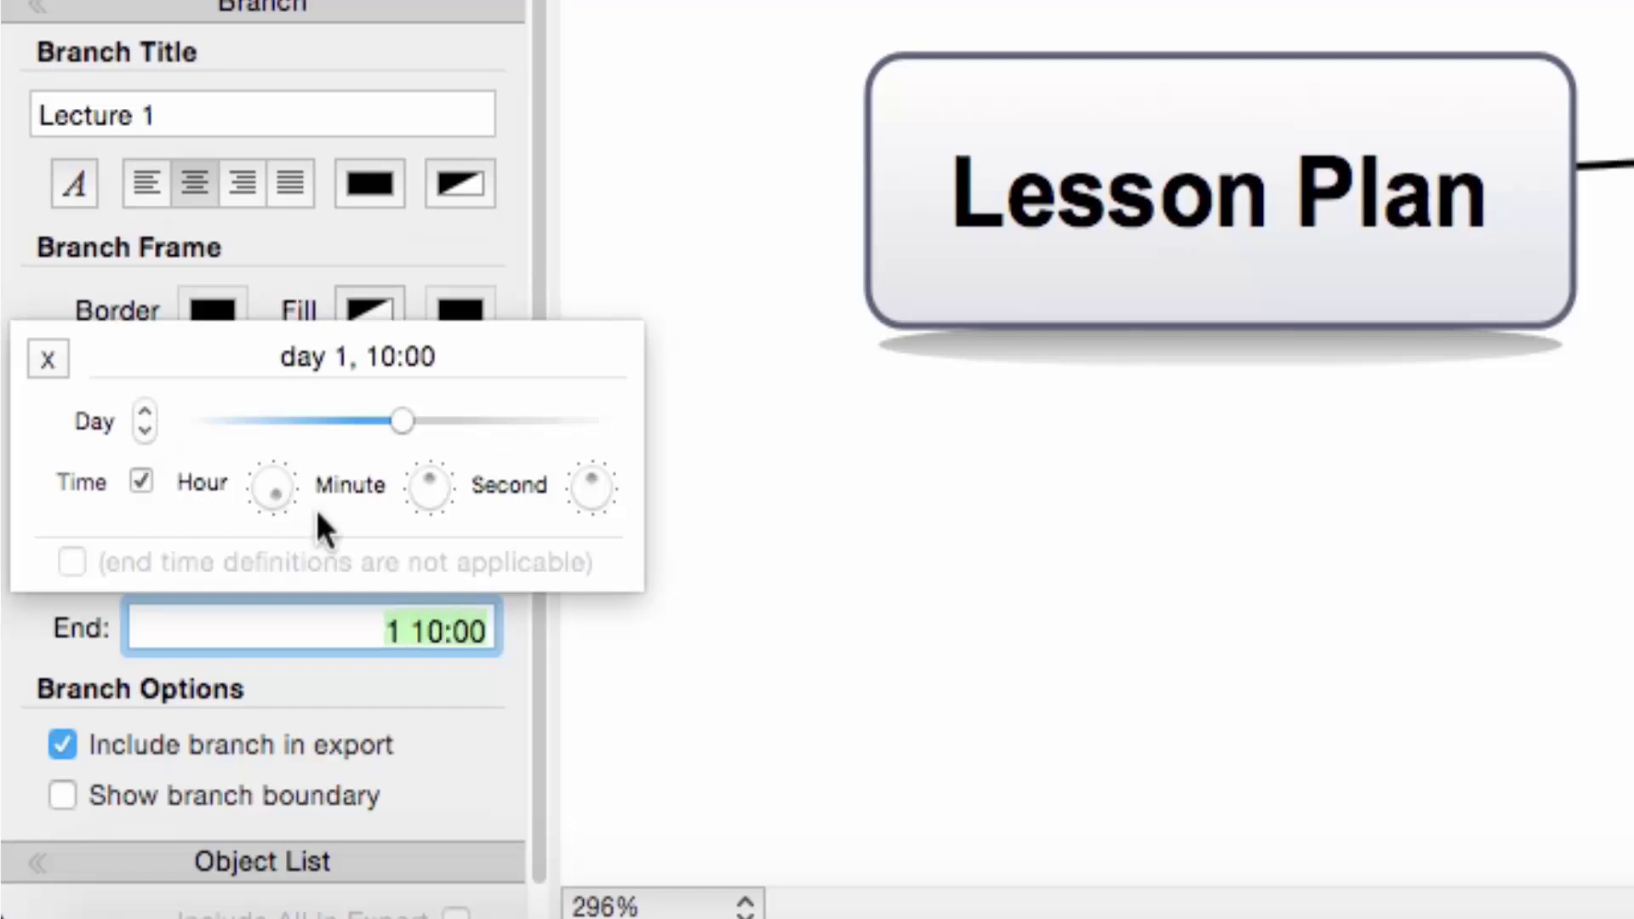
left_click_drag(276, 495, 267, 501)
left_click(48, 358)
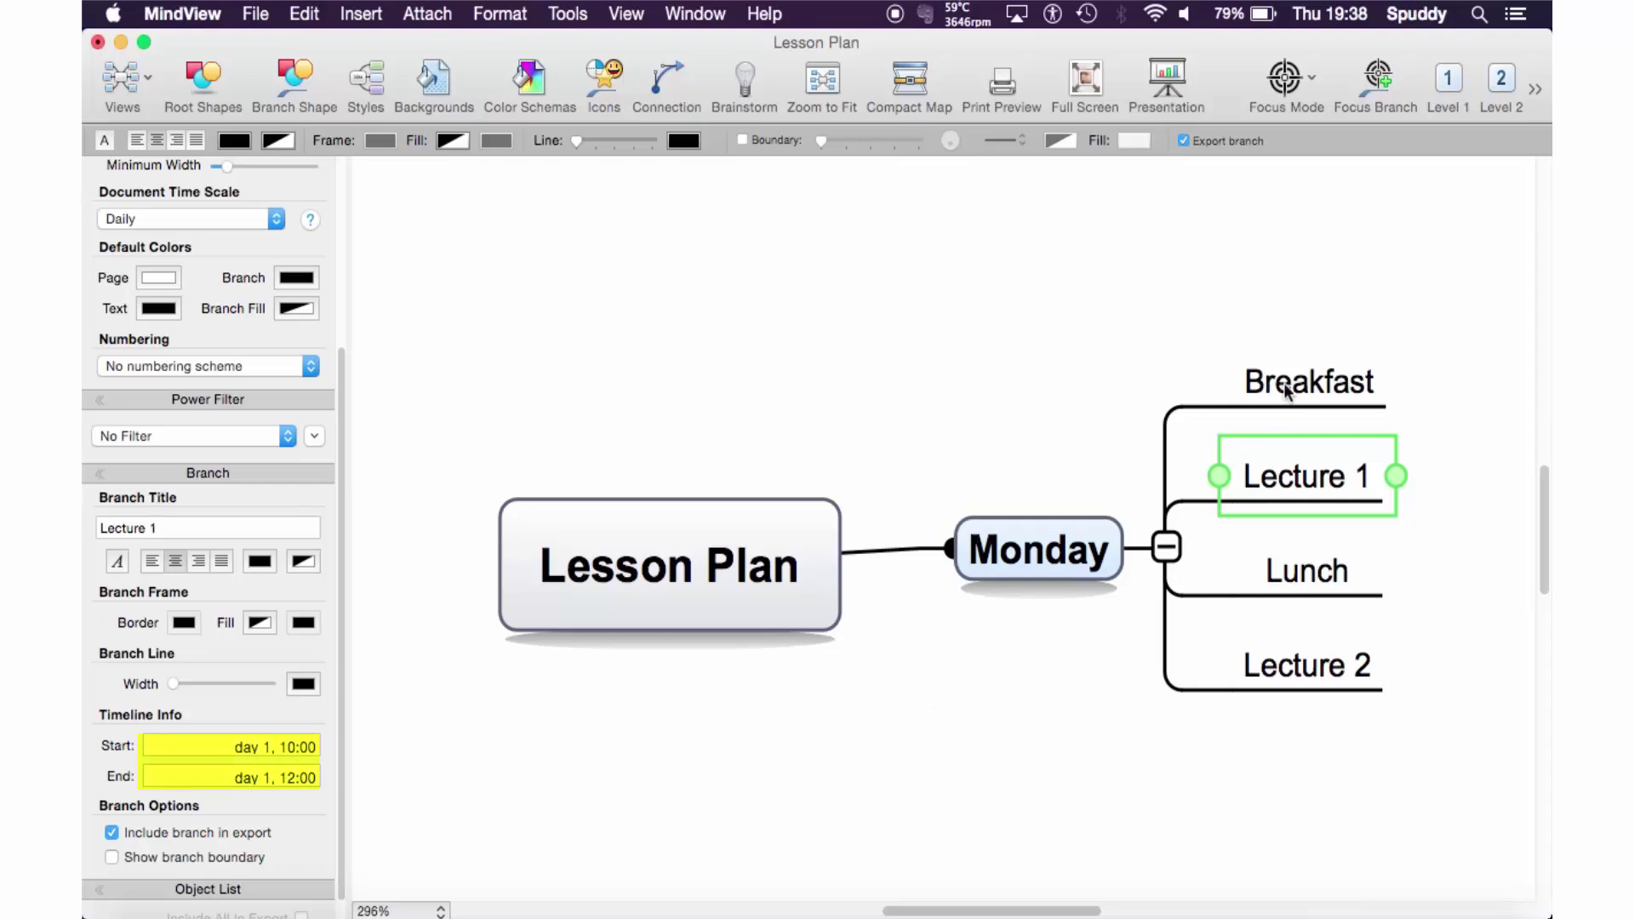
- Check the Breakfast and Lecture 1 times, and set the Lunch branch's start time to day 1, 12:30
left_click(1284, 382)
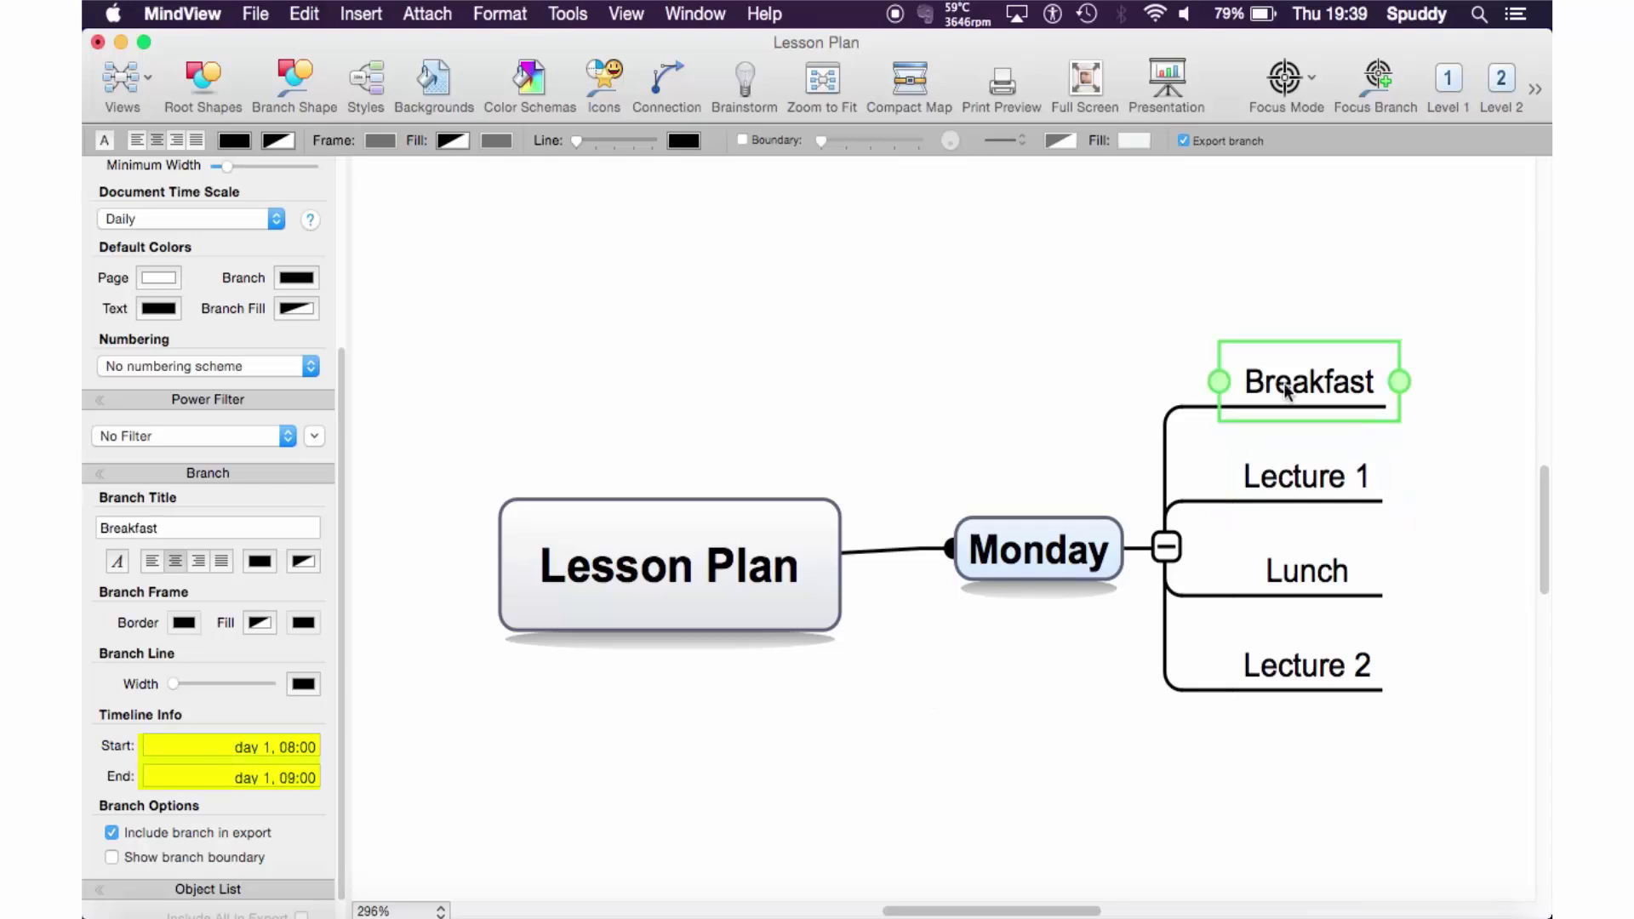
left_click(1291, 482)
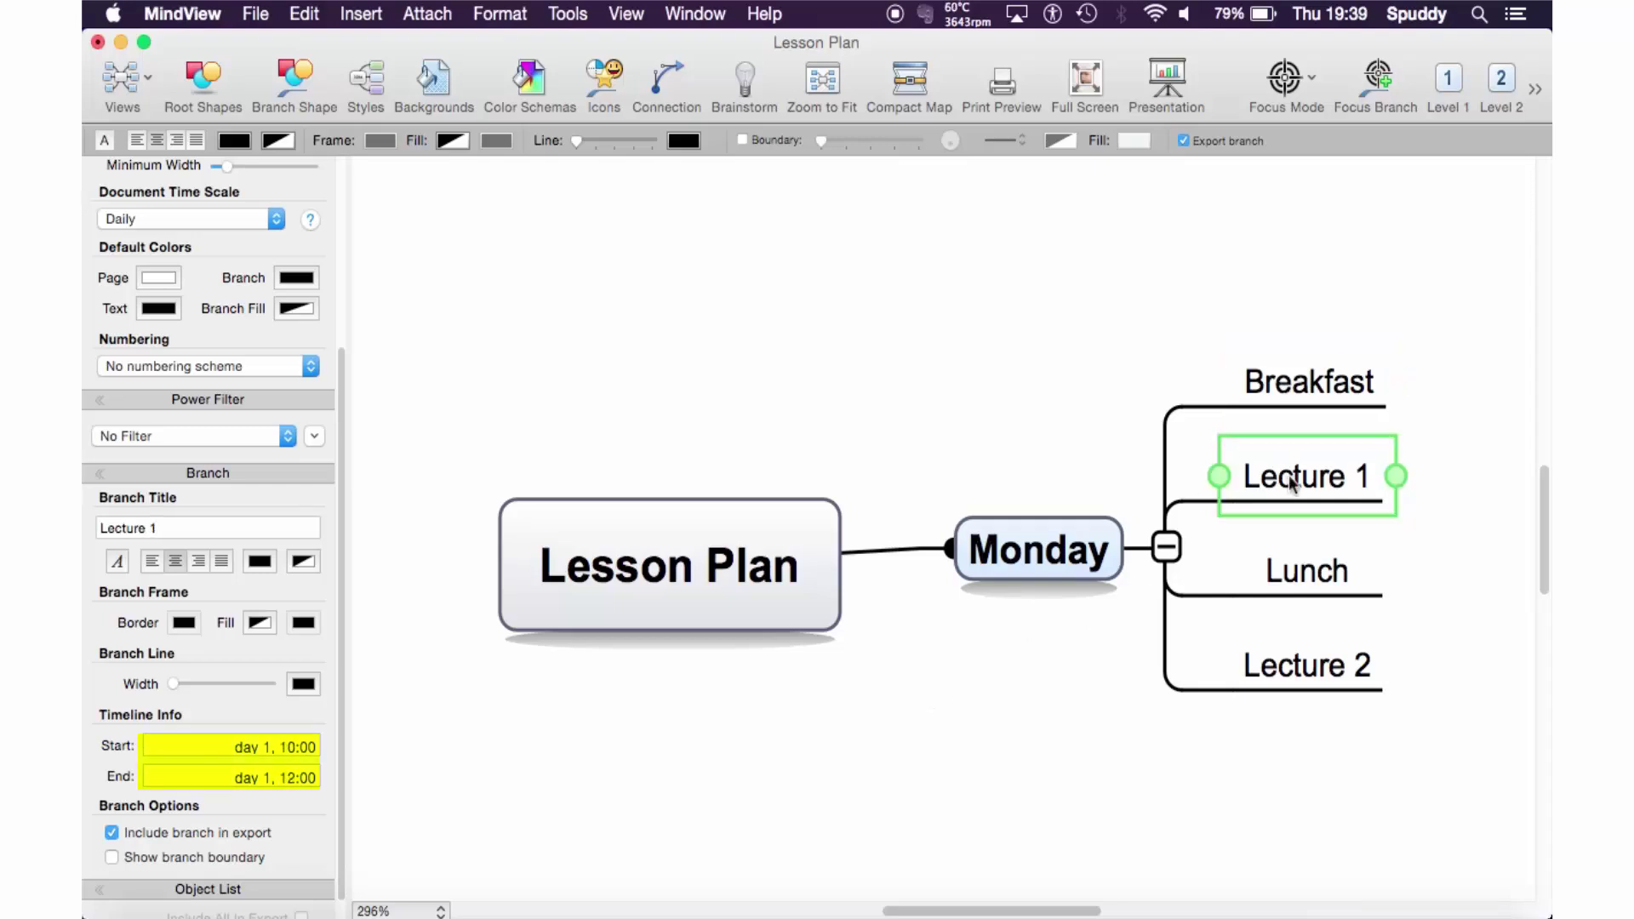
left_click(1348, 384)
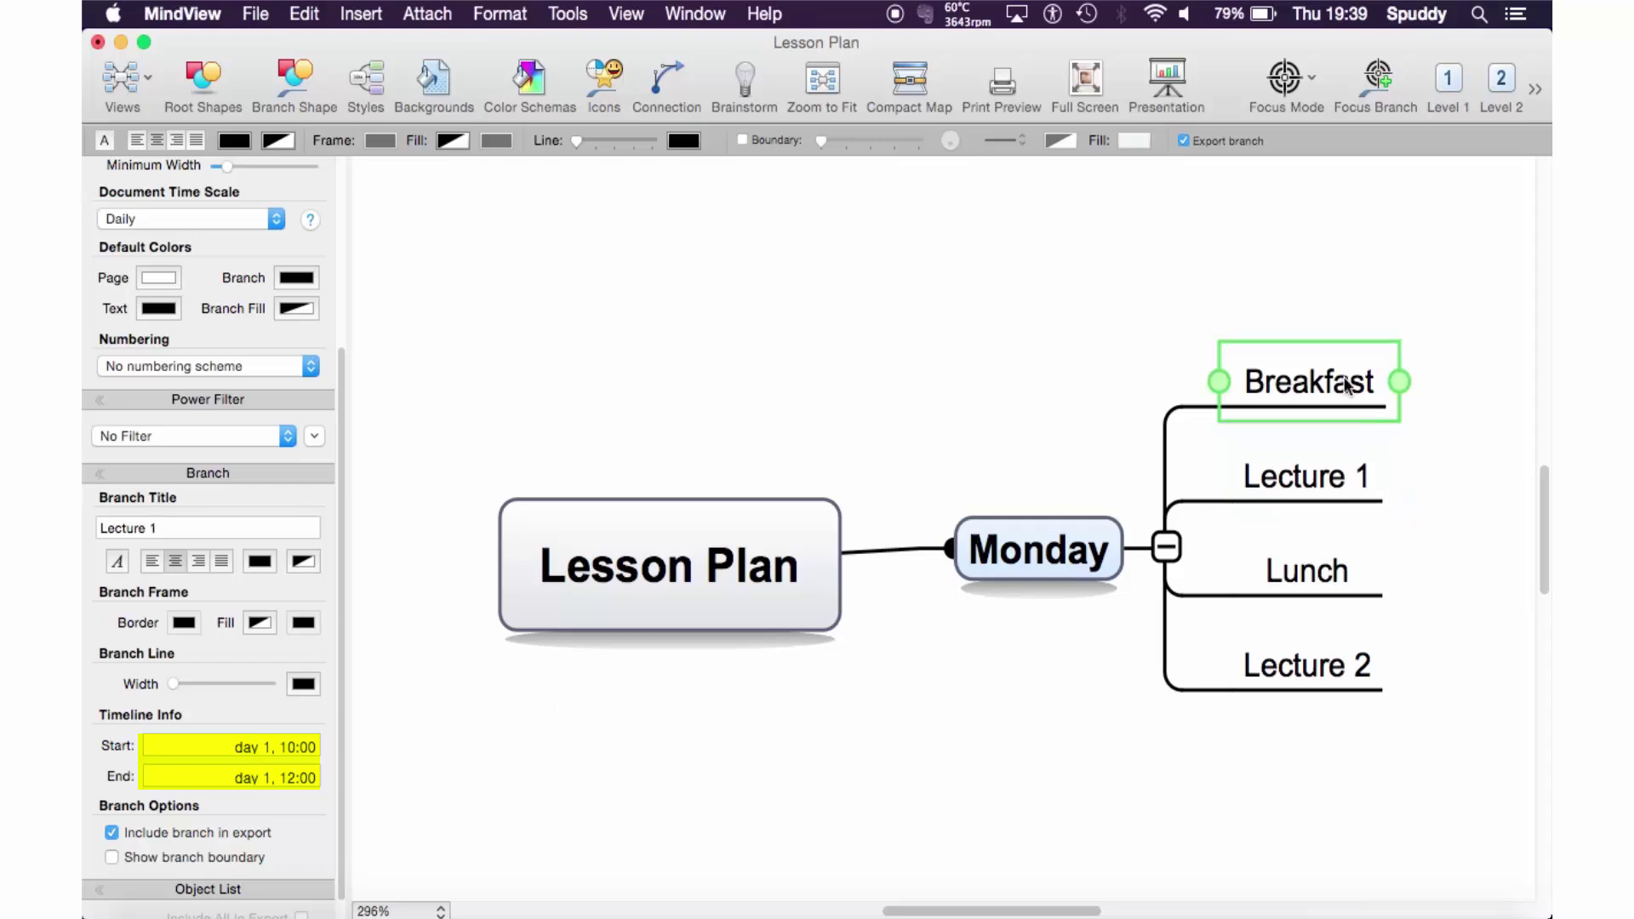
left_click(1292, 572)
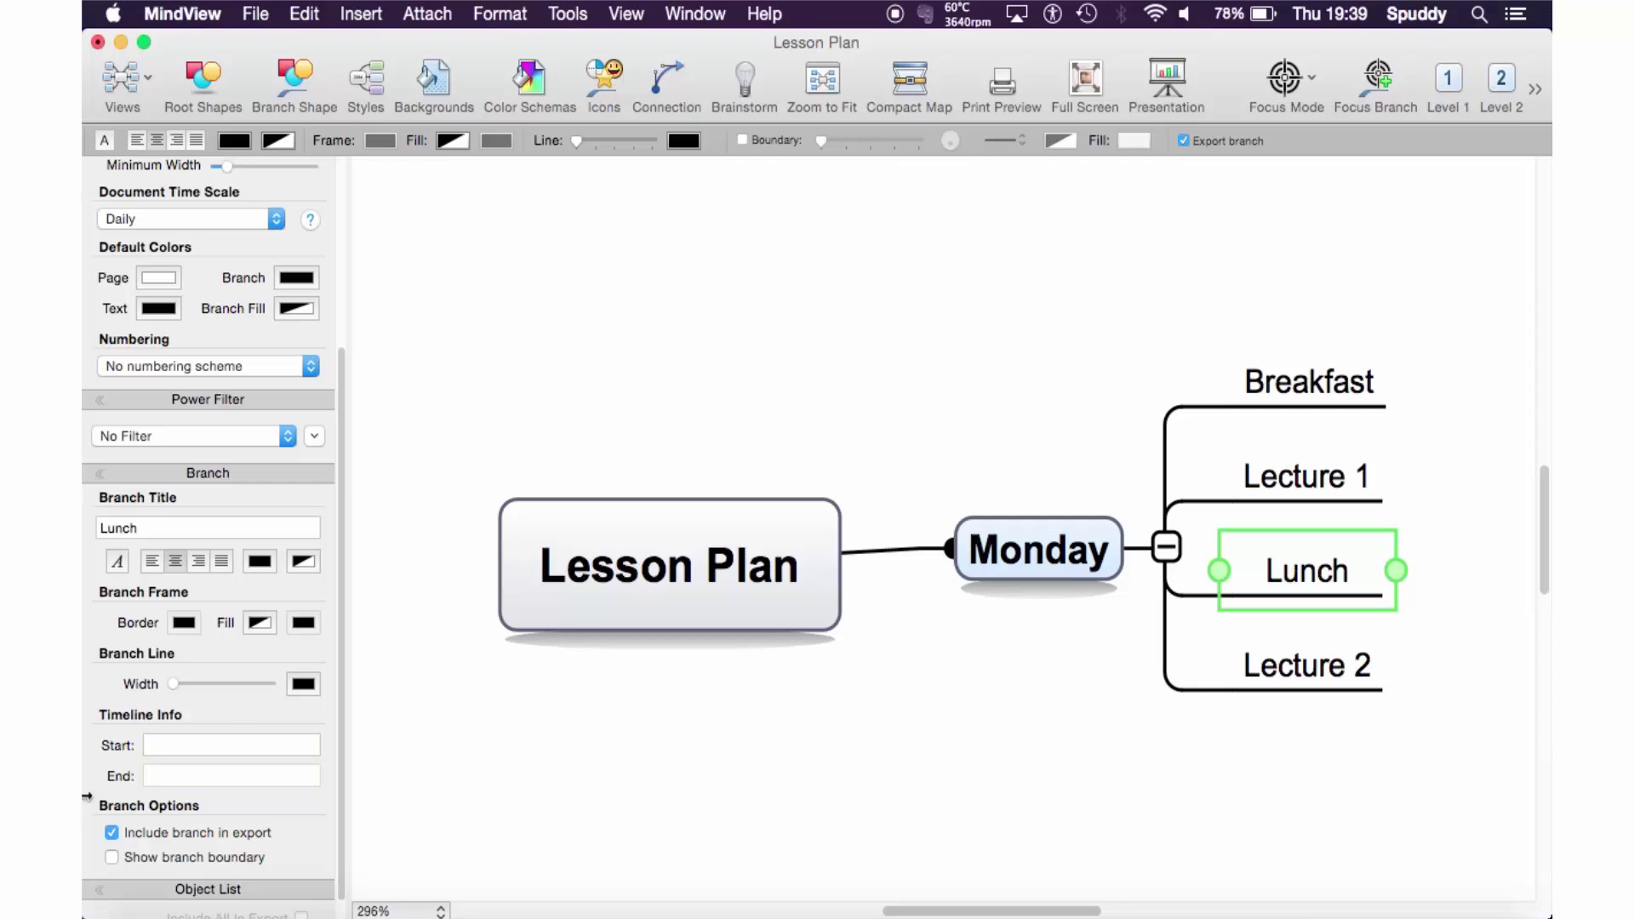
left_click(195, 746)
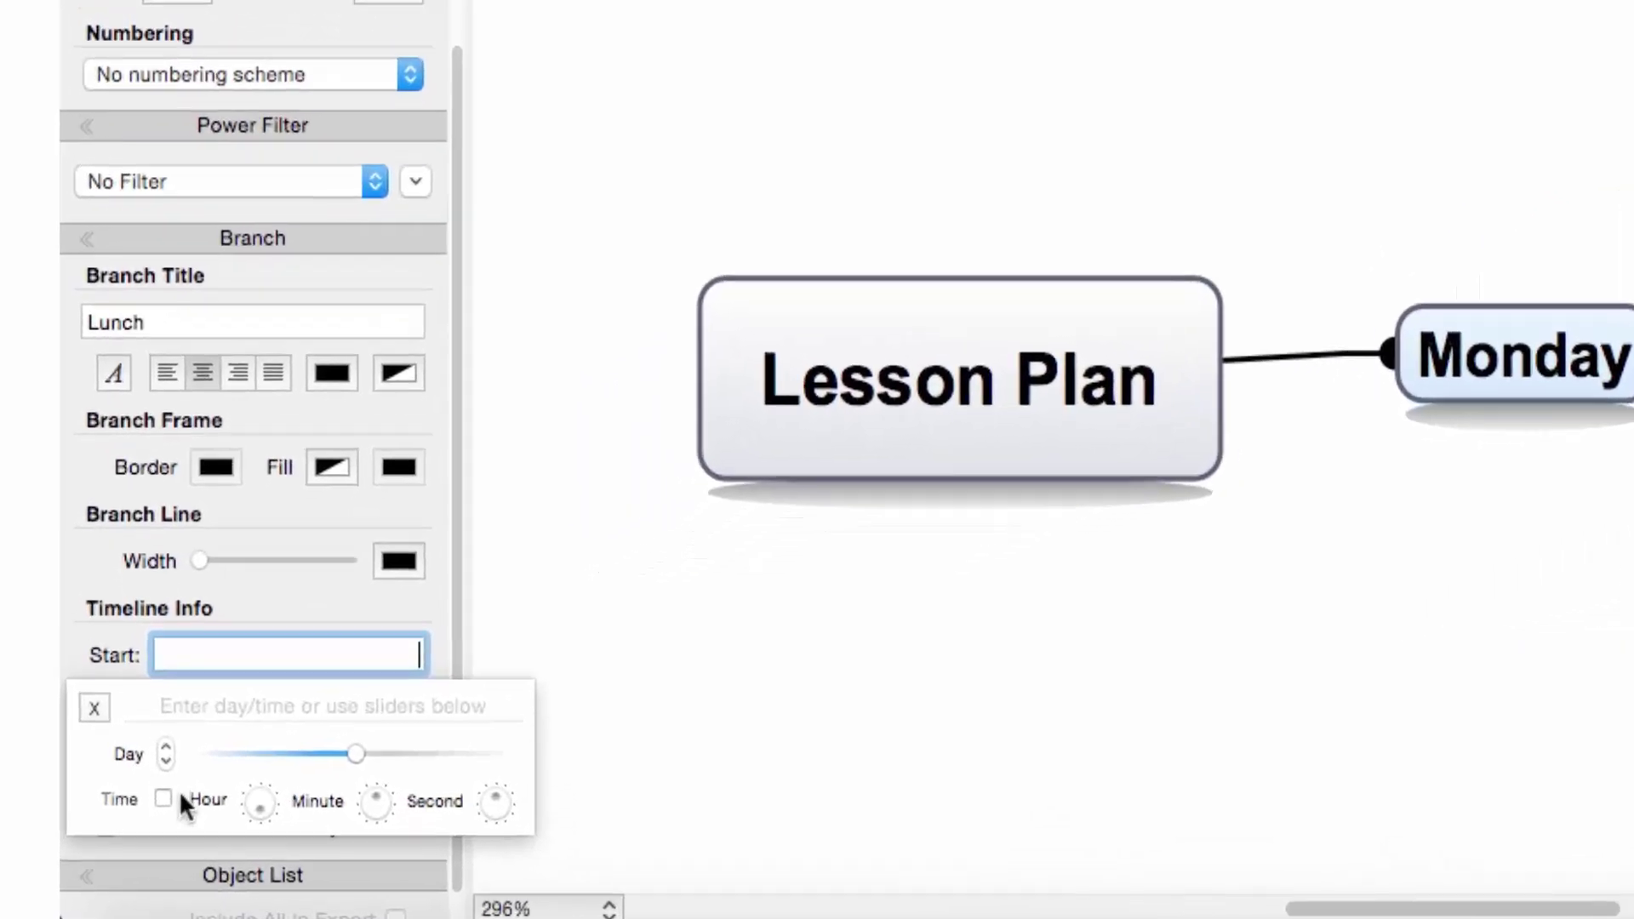
left_click(159, 783)
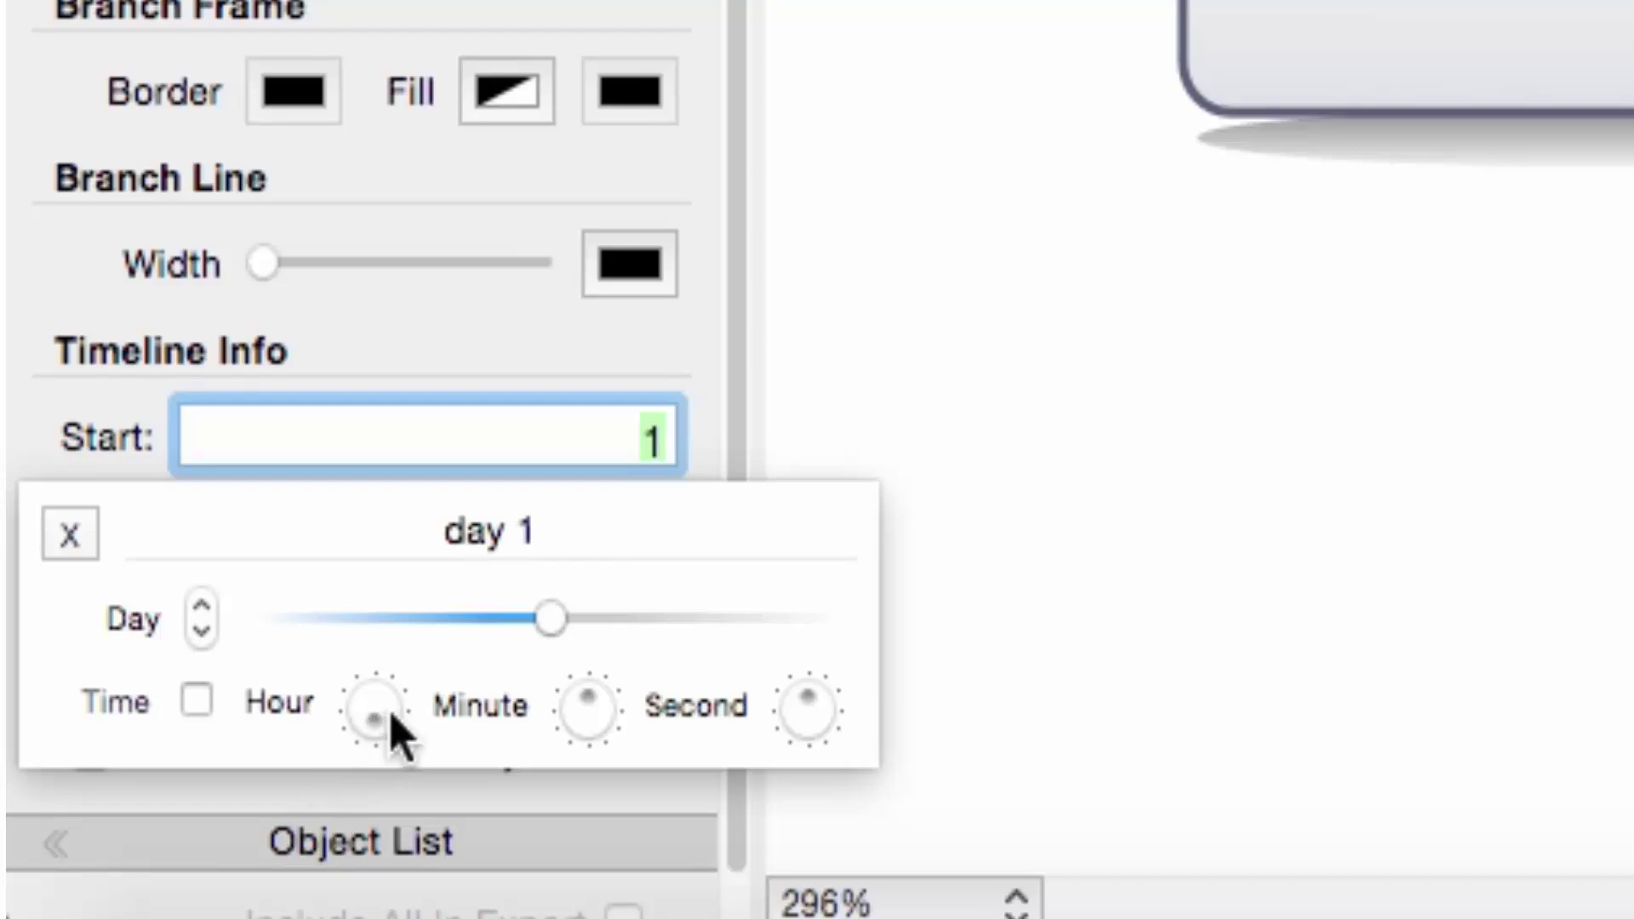
left_click(198, 701)
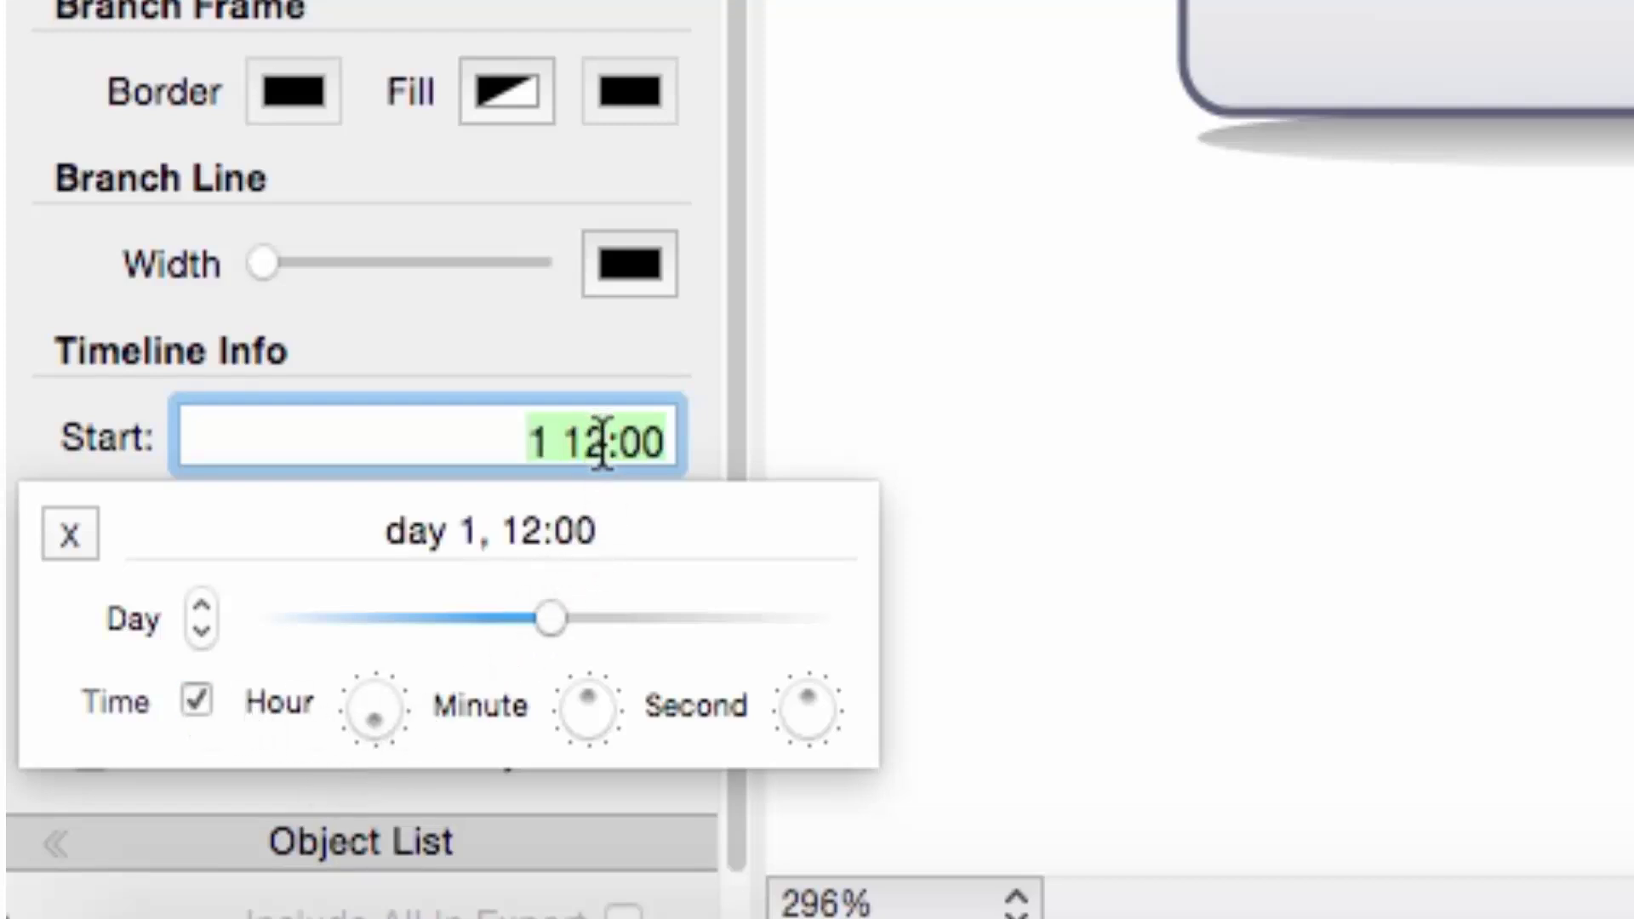
left_click(602, 441)
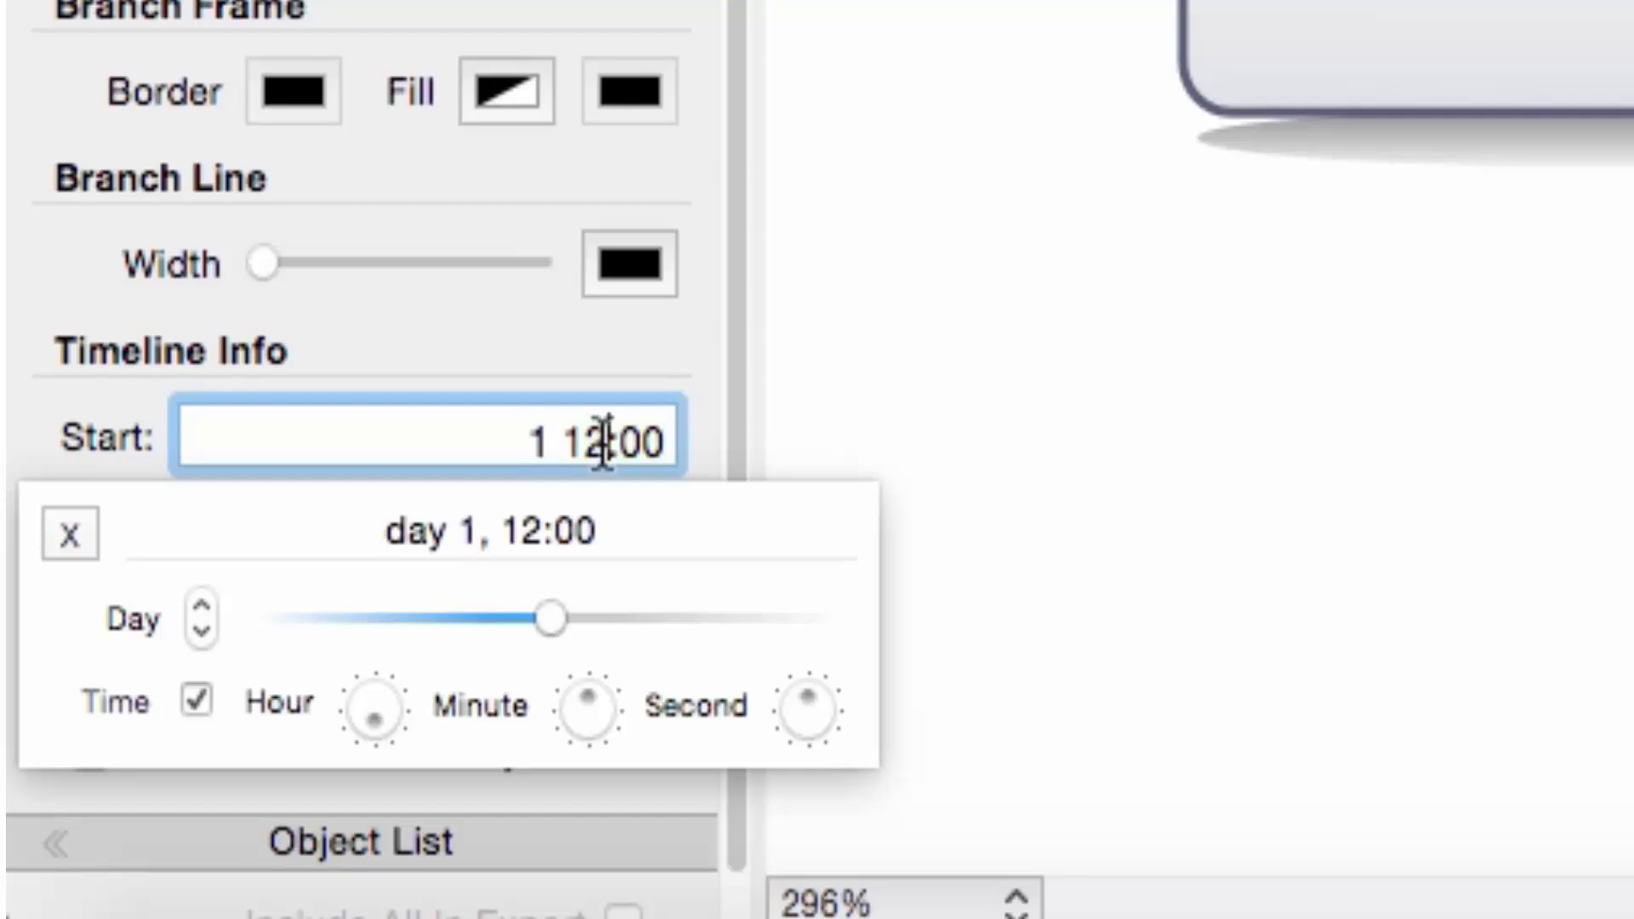
left_click(664, 441)
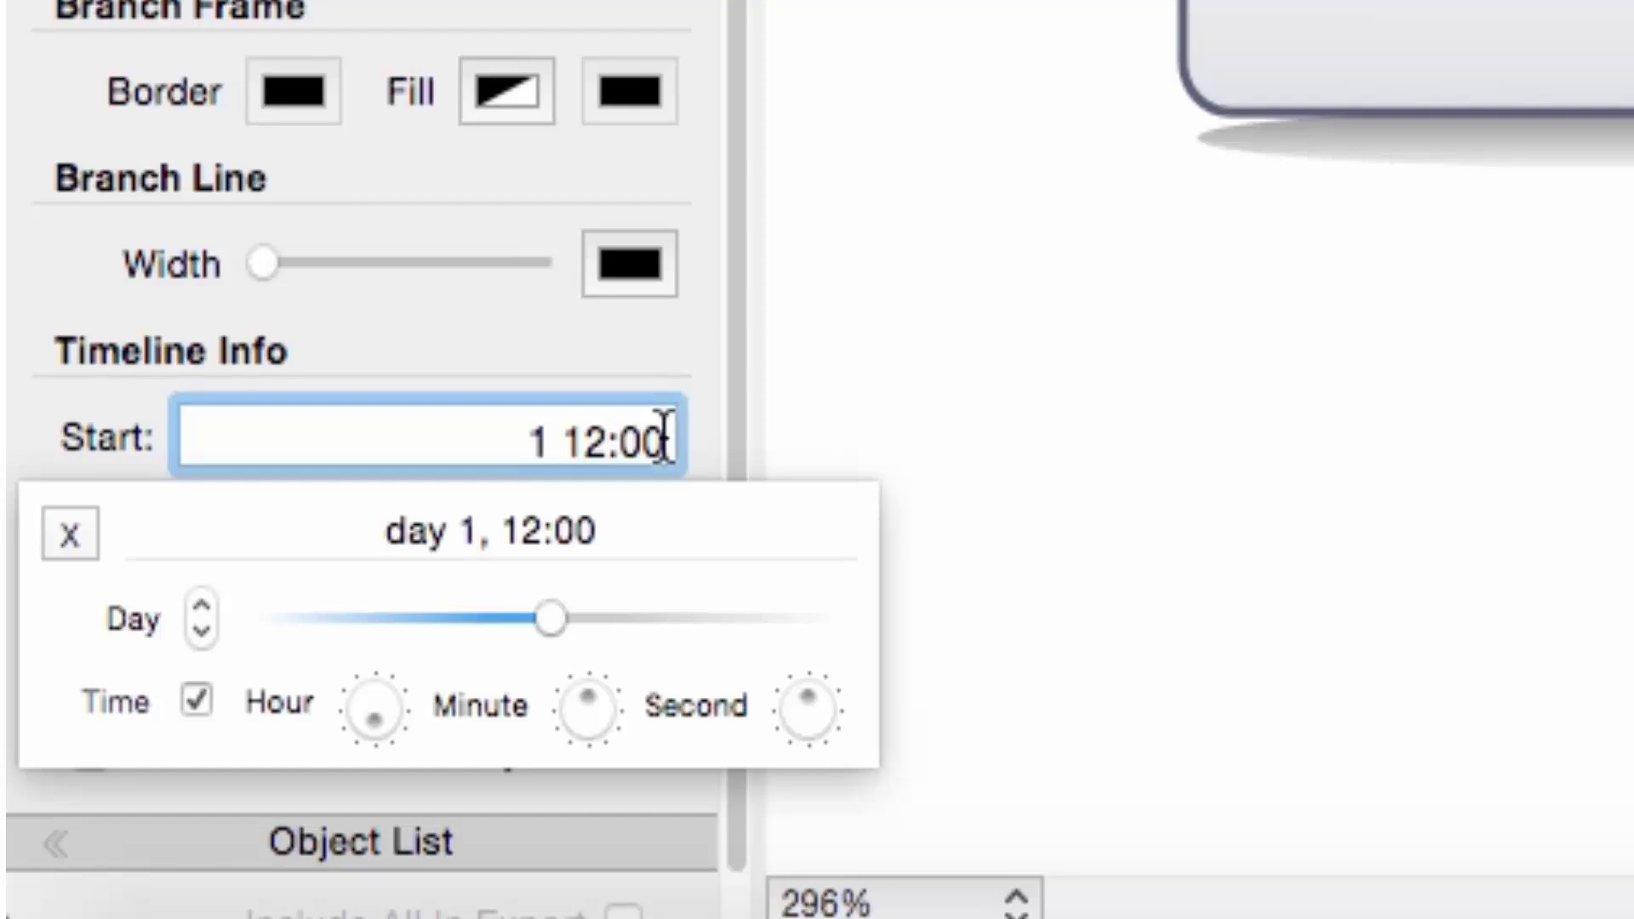
key("BackSpace")
key("BackSpace")
type("30")
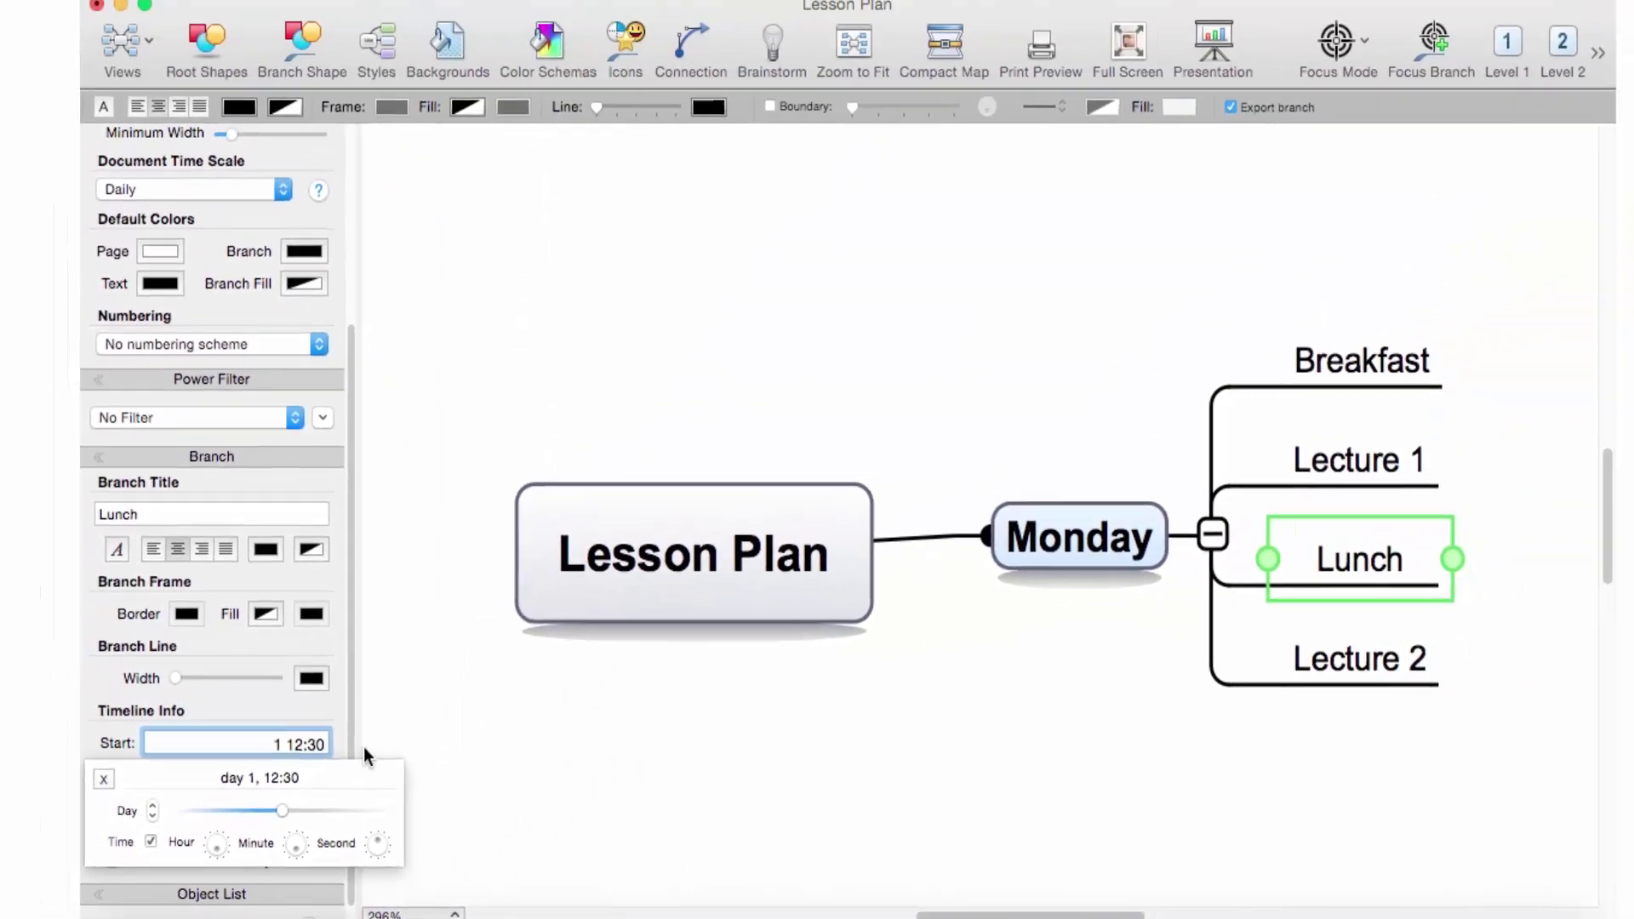
left_click(367, 735)
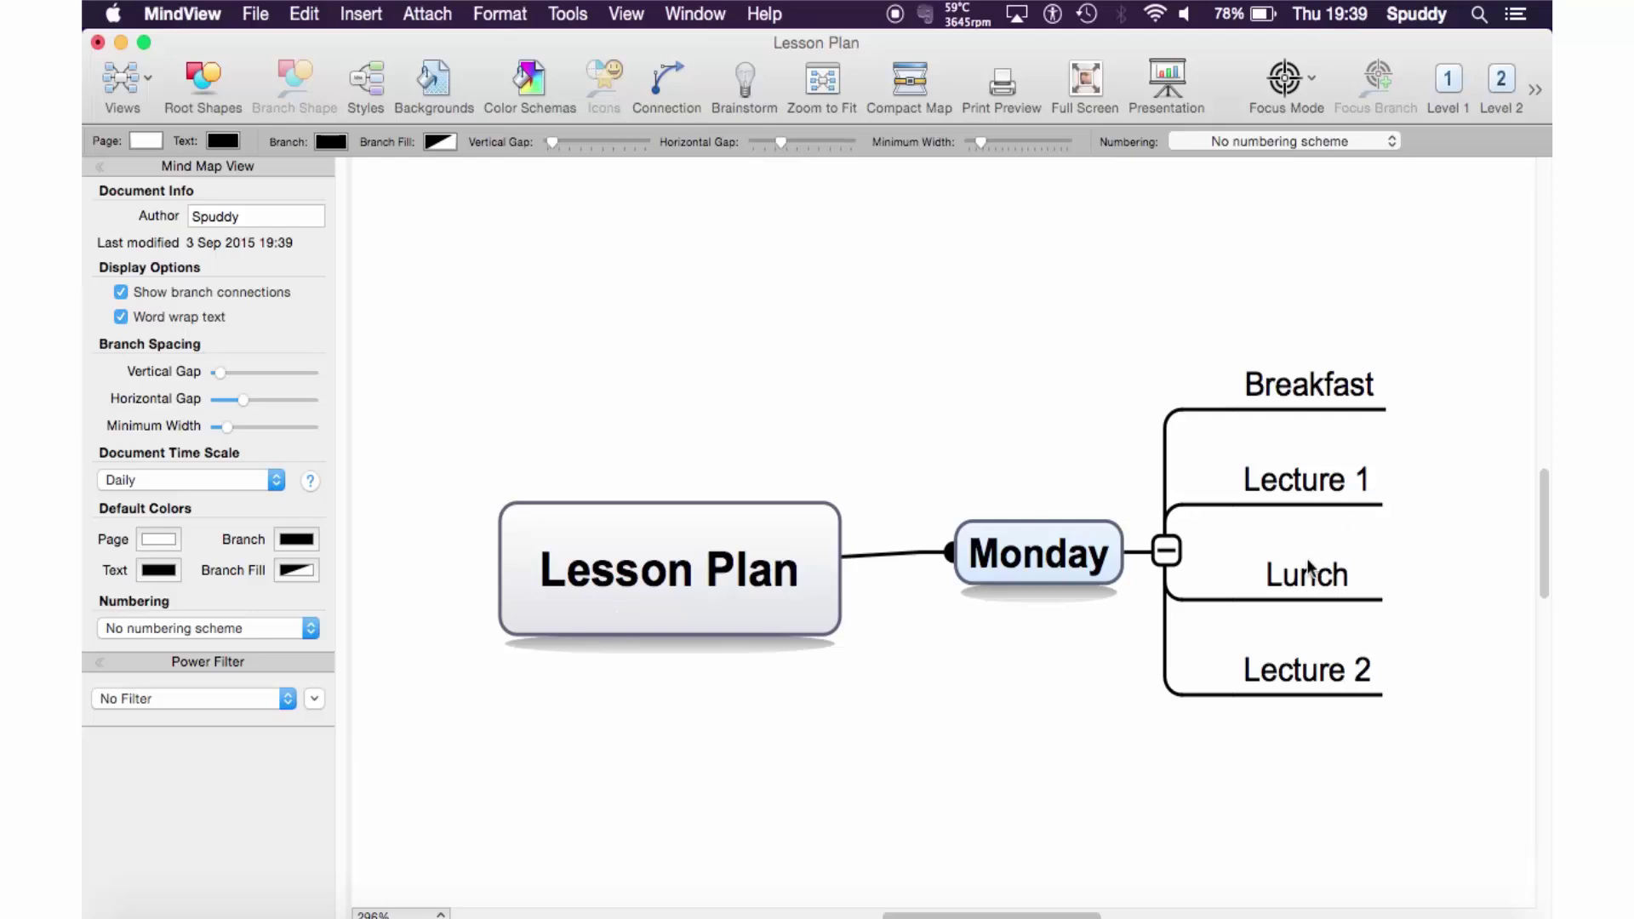
- Check the other branches' times again and set the Lunch branch's end time to day 1, 12:55
left_click(1316, 393)
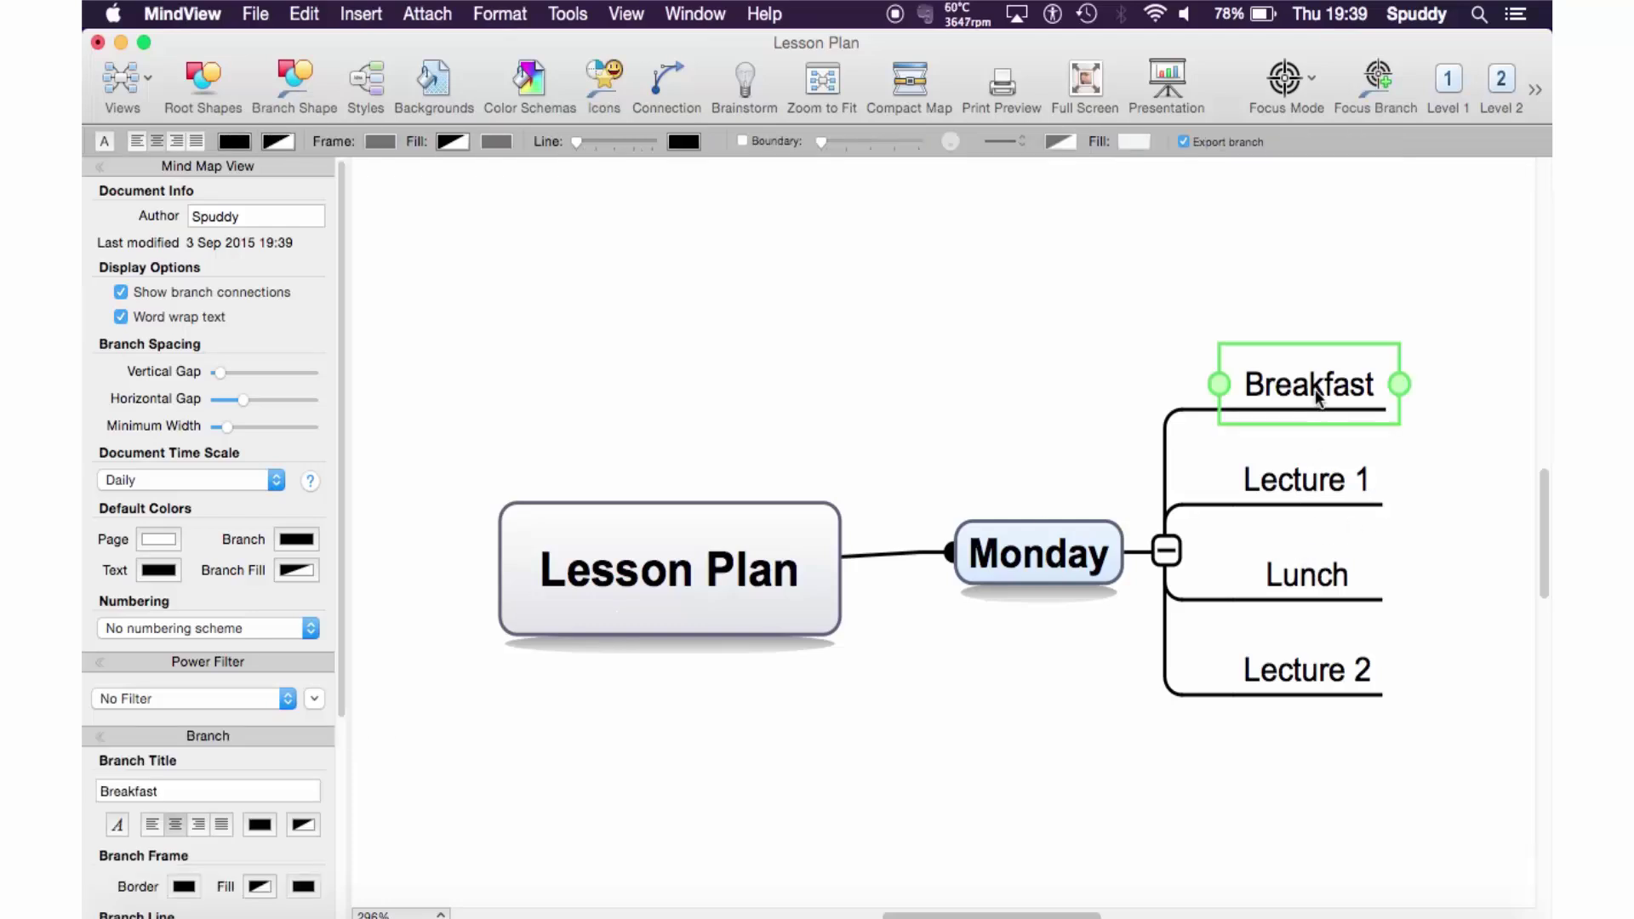
scroll(247, 800, "down", 5)
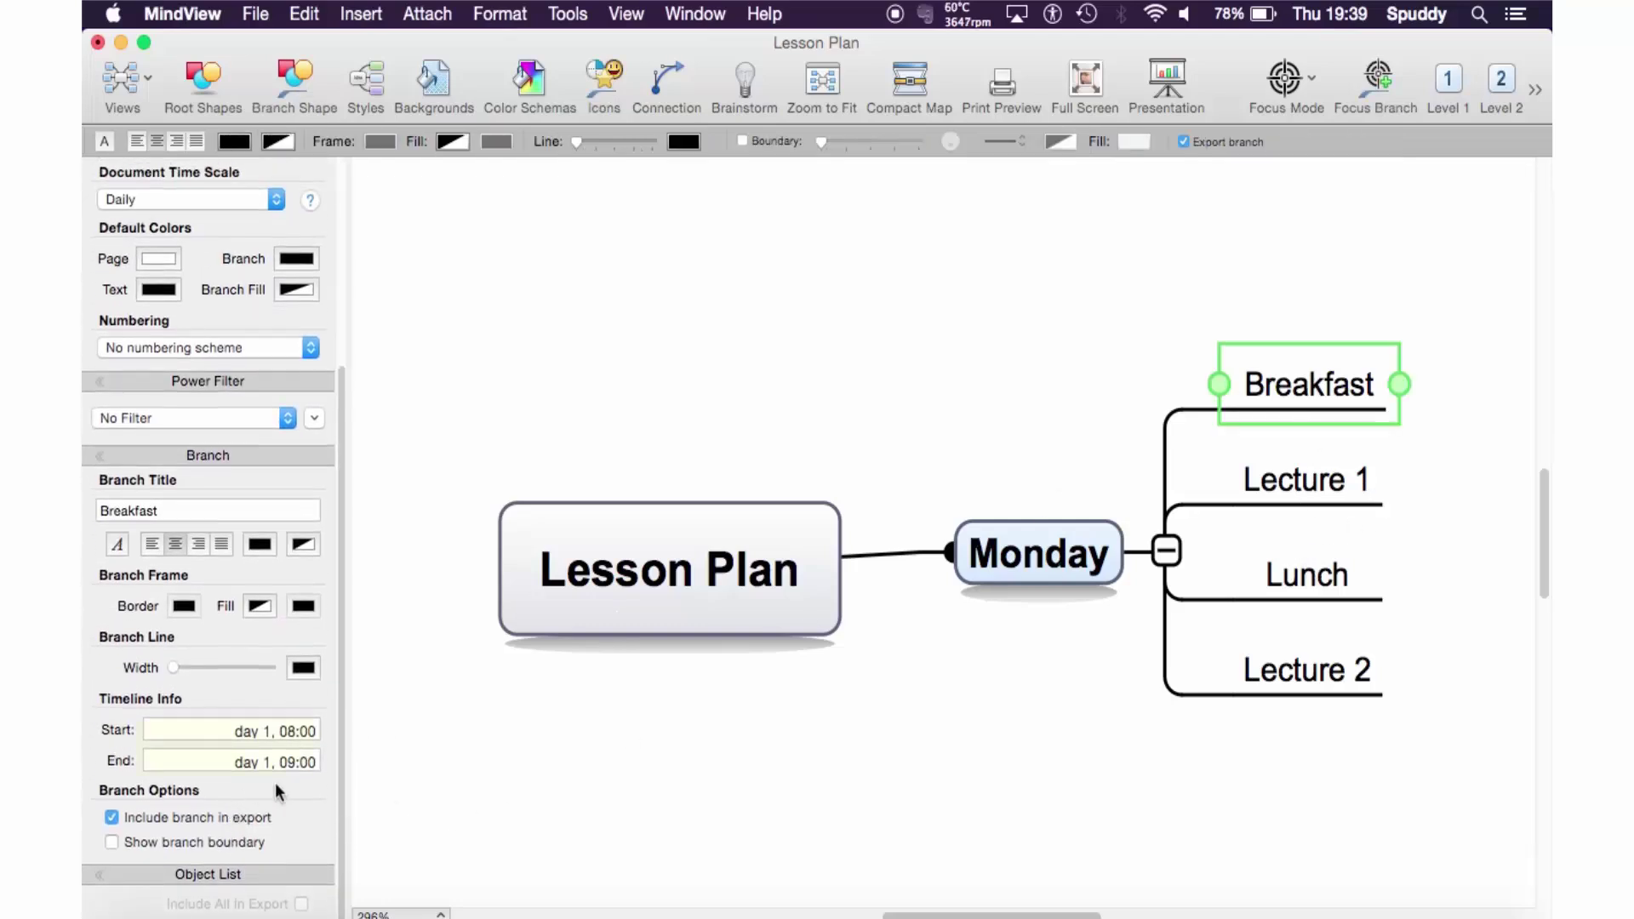
left_click(1309, 478)
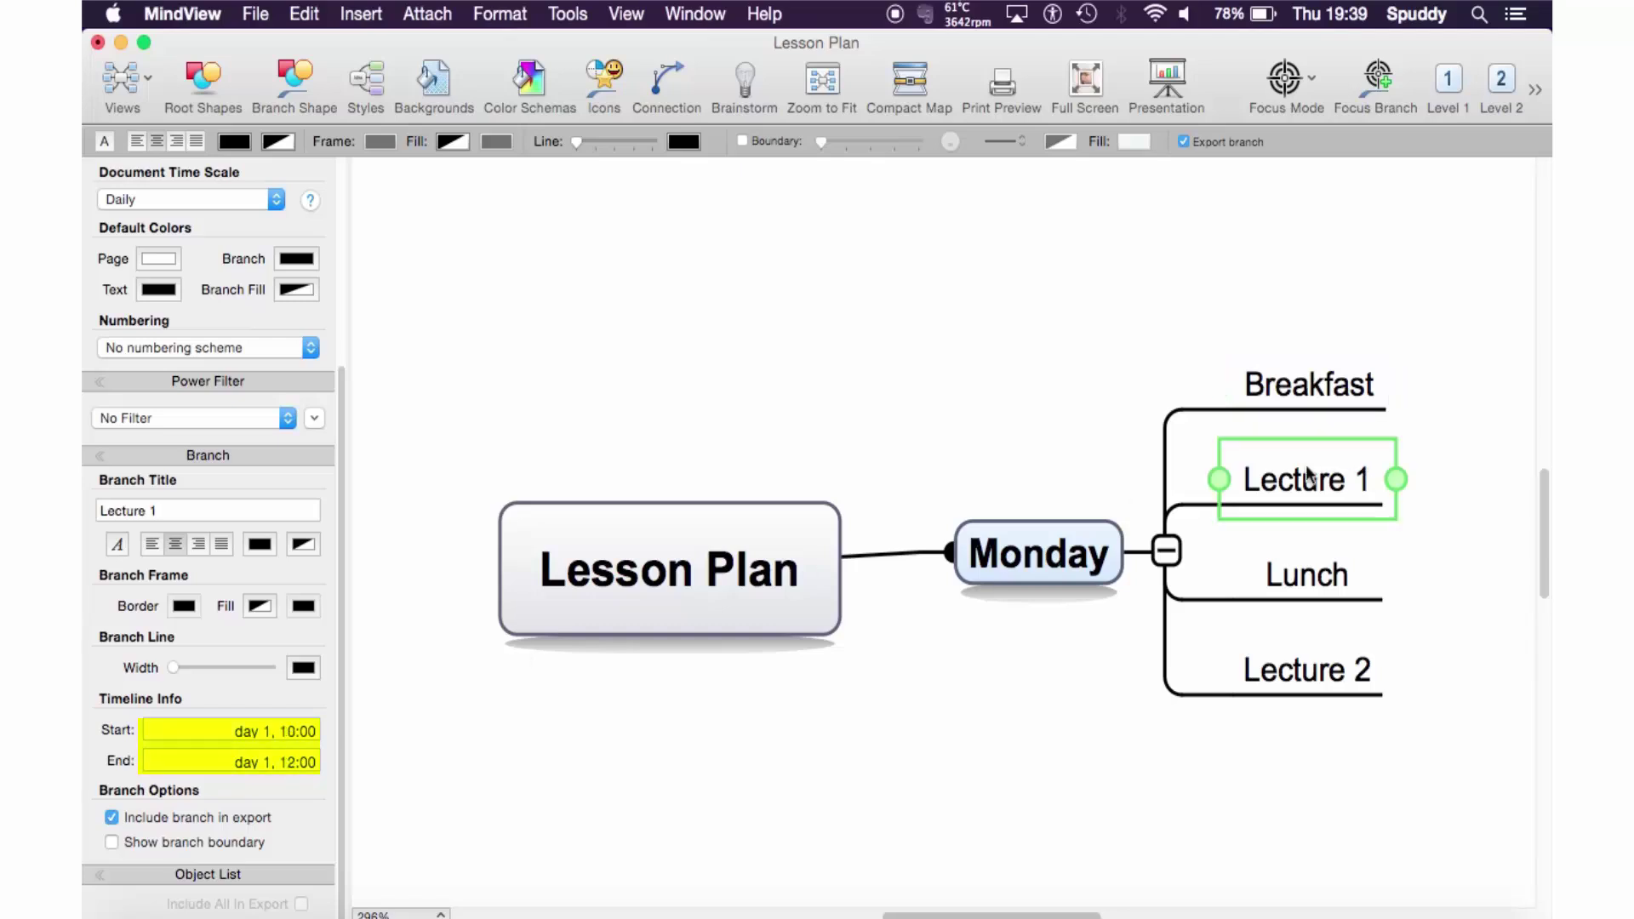
left_click(1292, 596)
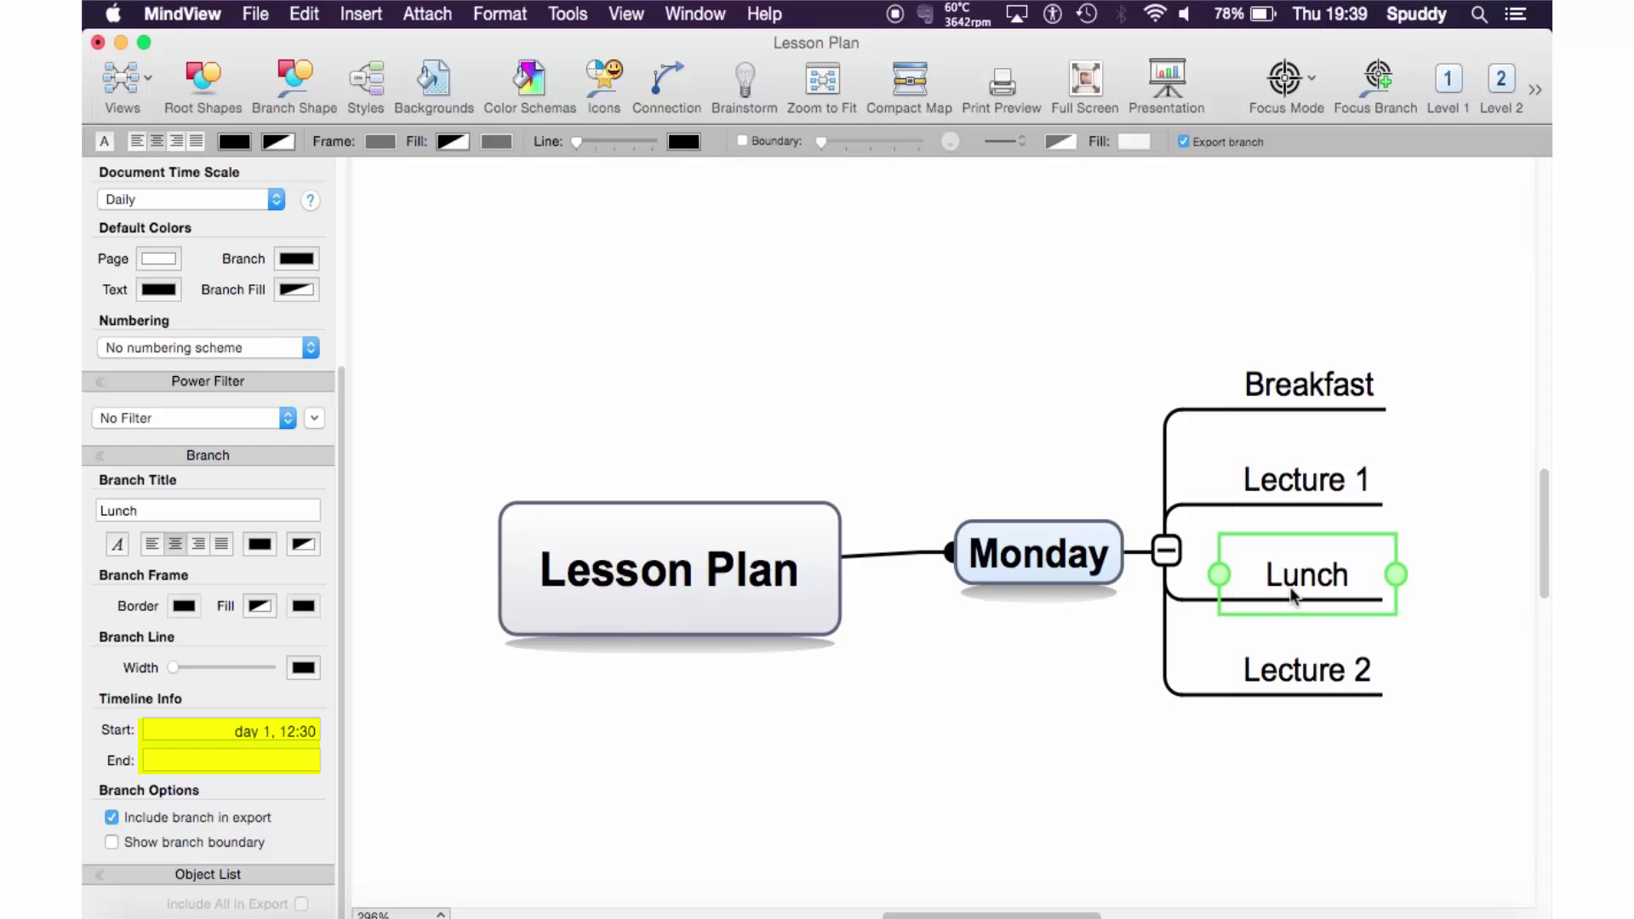
left_click(290, 761)
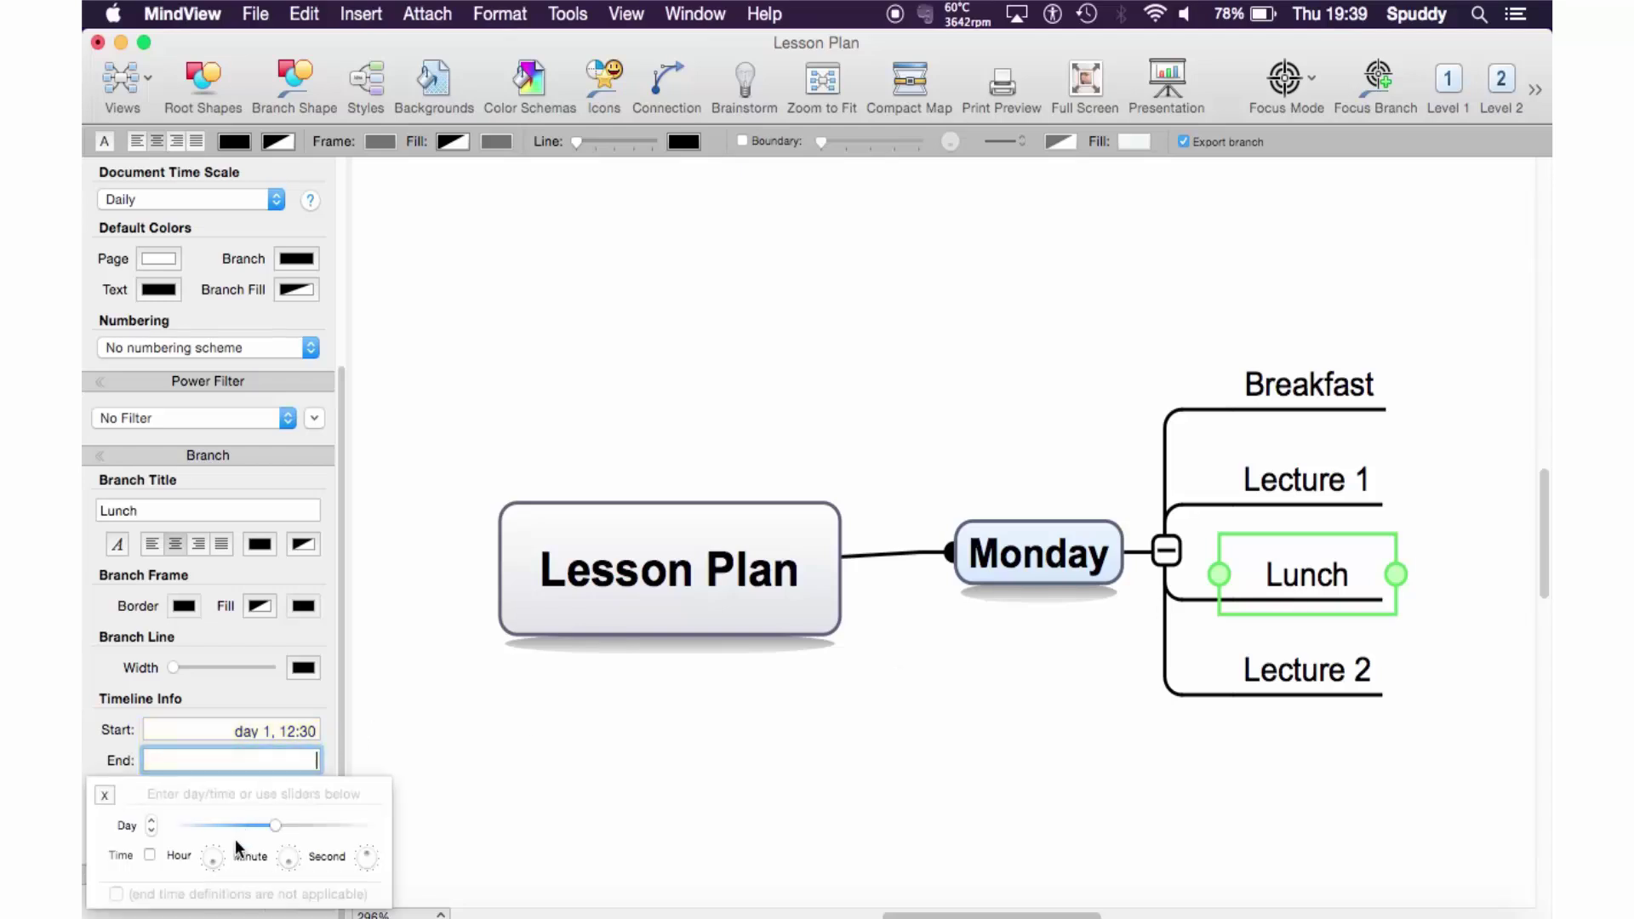
left_click(152, 824)
left_click(150, 854)
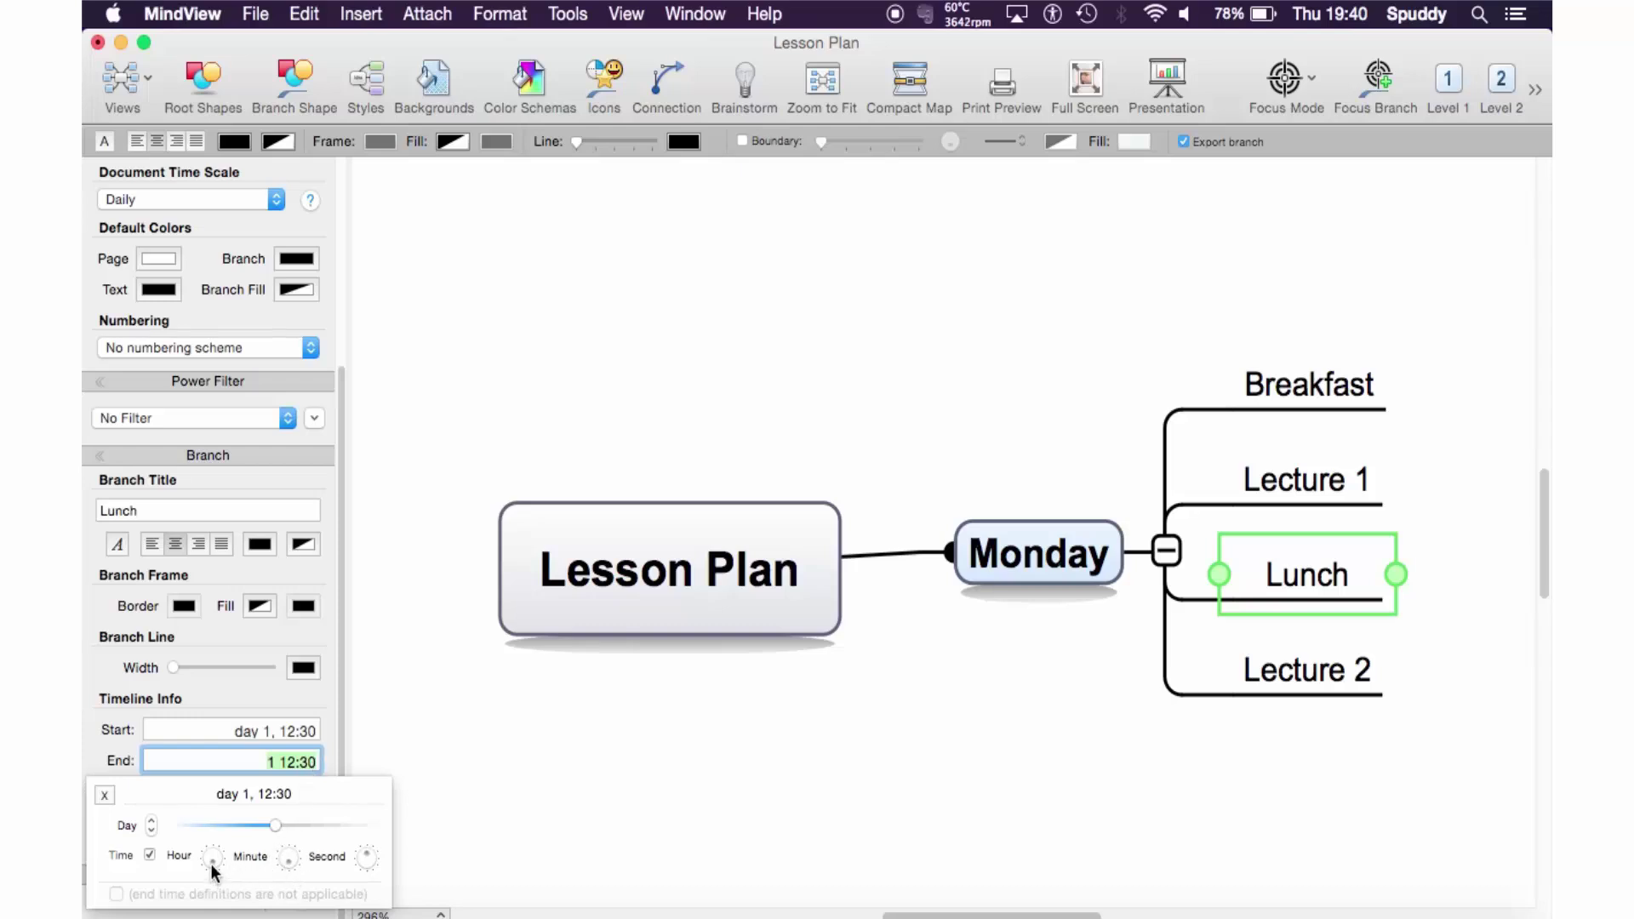
left_click_drag(213, 868, 214, 838)
left_click_drag(214, 863, 213, 869)
left_click_drag(293, 863, 287, 855)
left_click(105, 795)
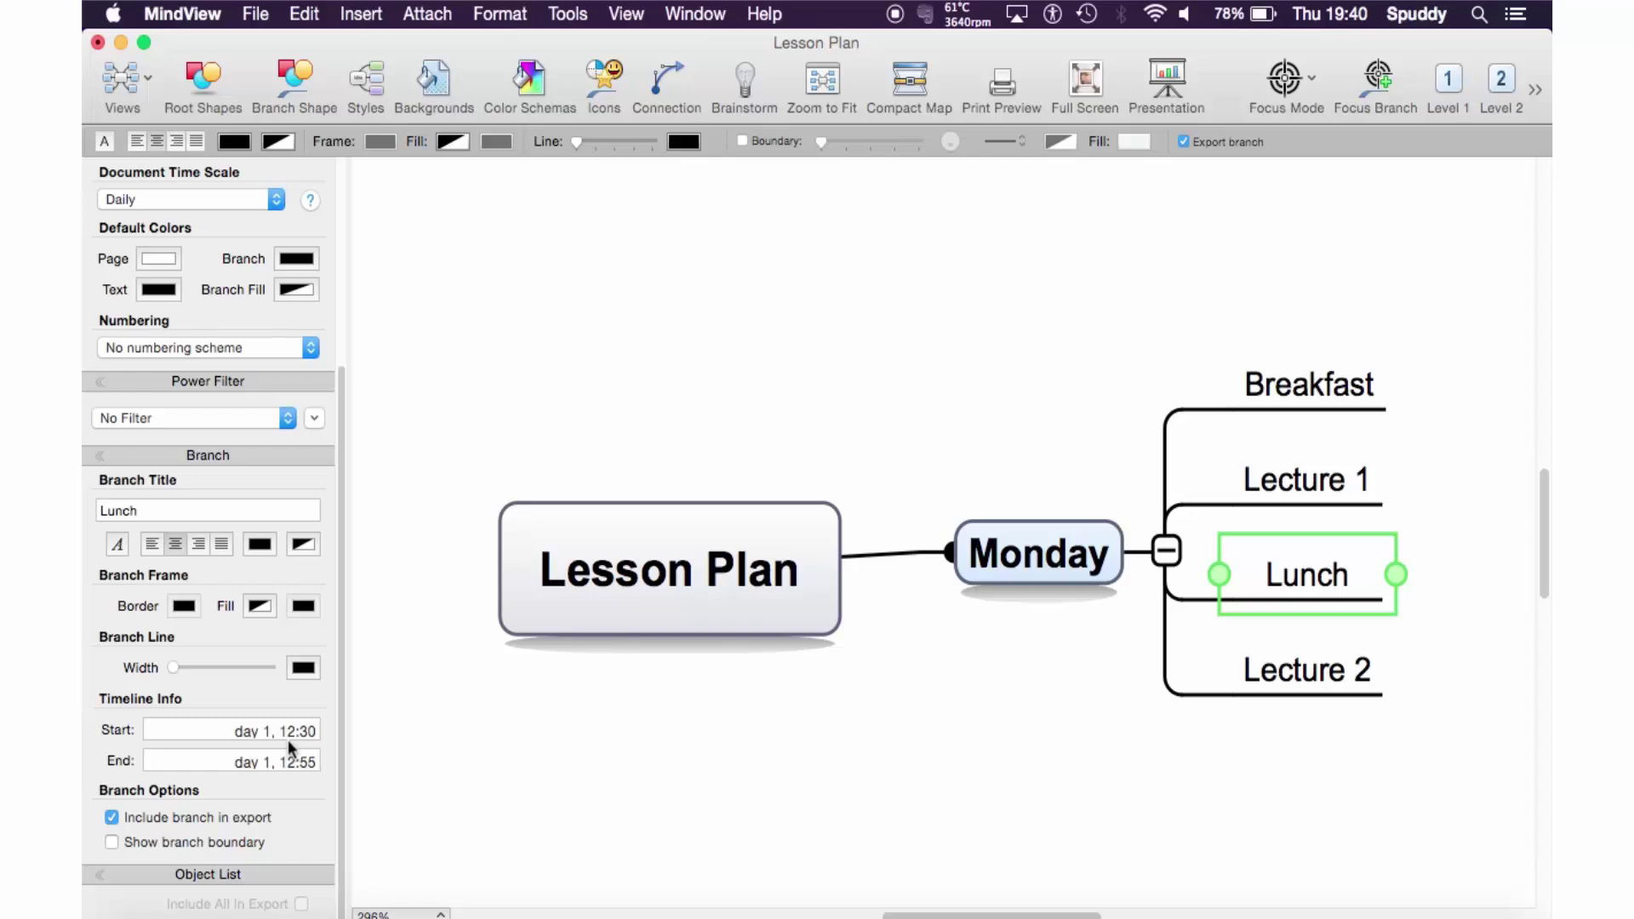
- Set the start time of the Lecture 2 branch to day 1, 14:00
left_click(1296, 683)
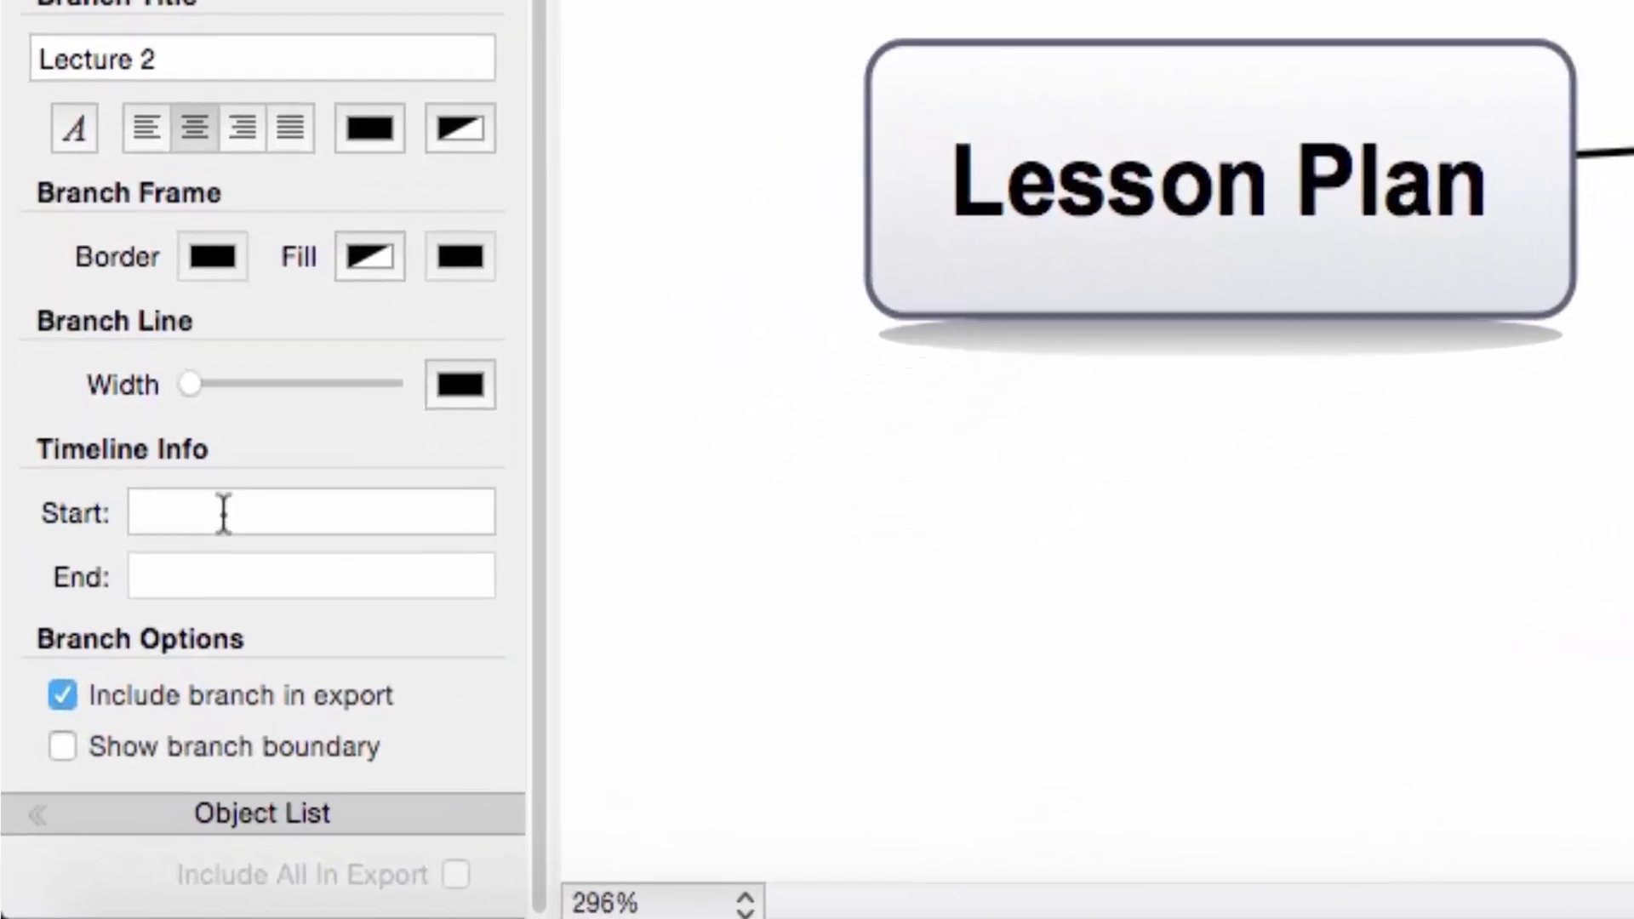
left_click(224, 513)
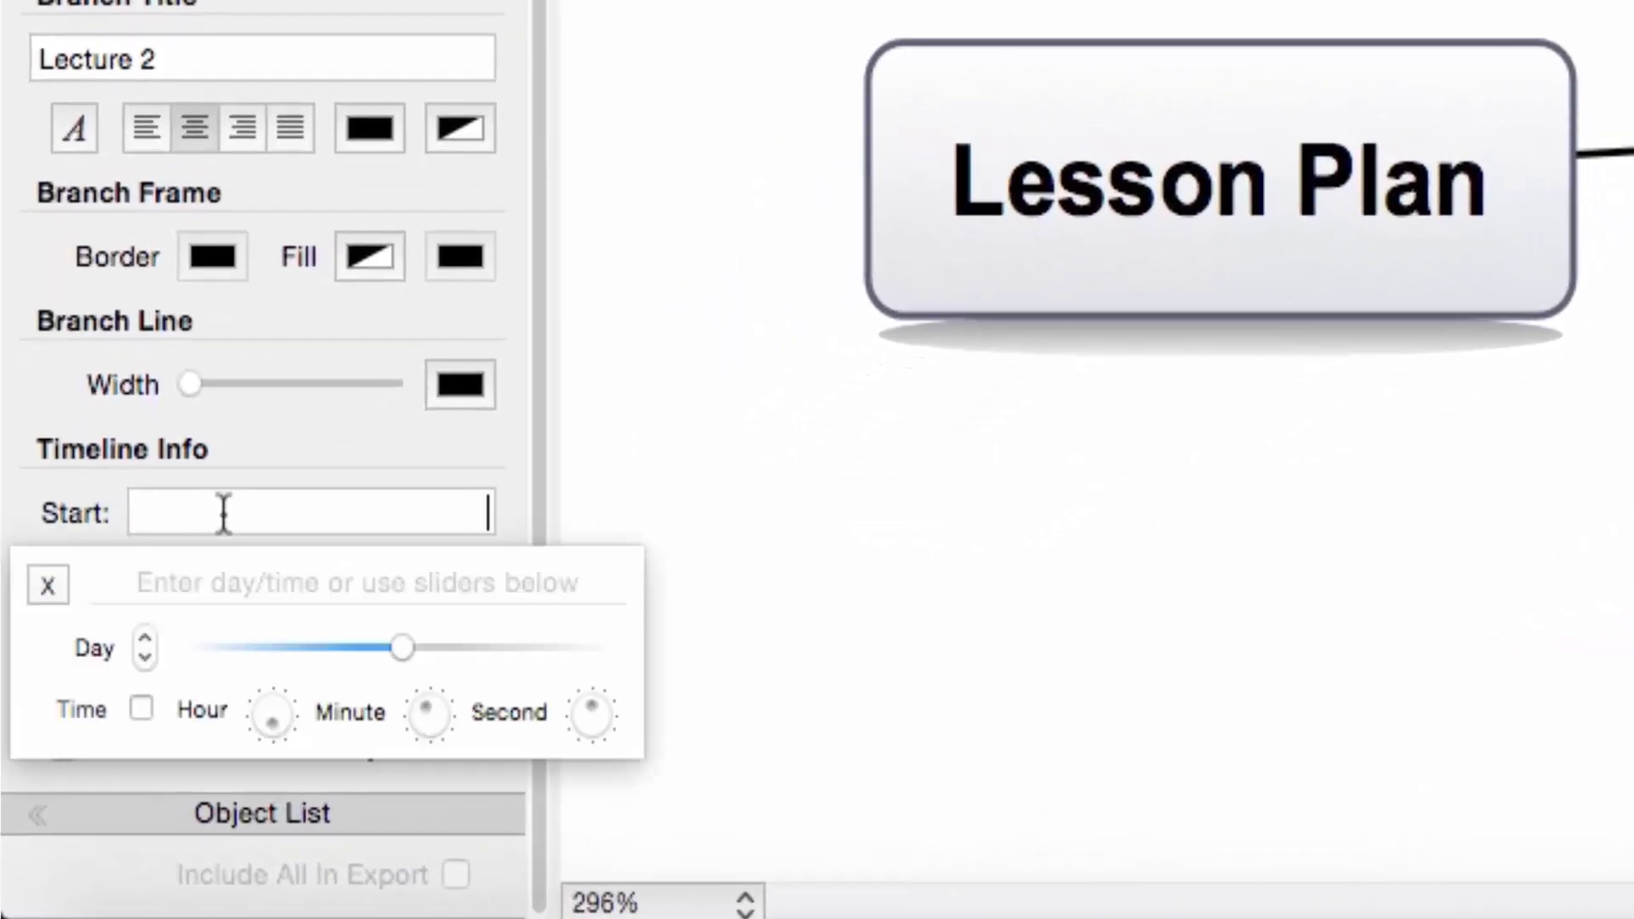
left_click(143, 640)
left_click(141, 708)
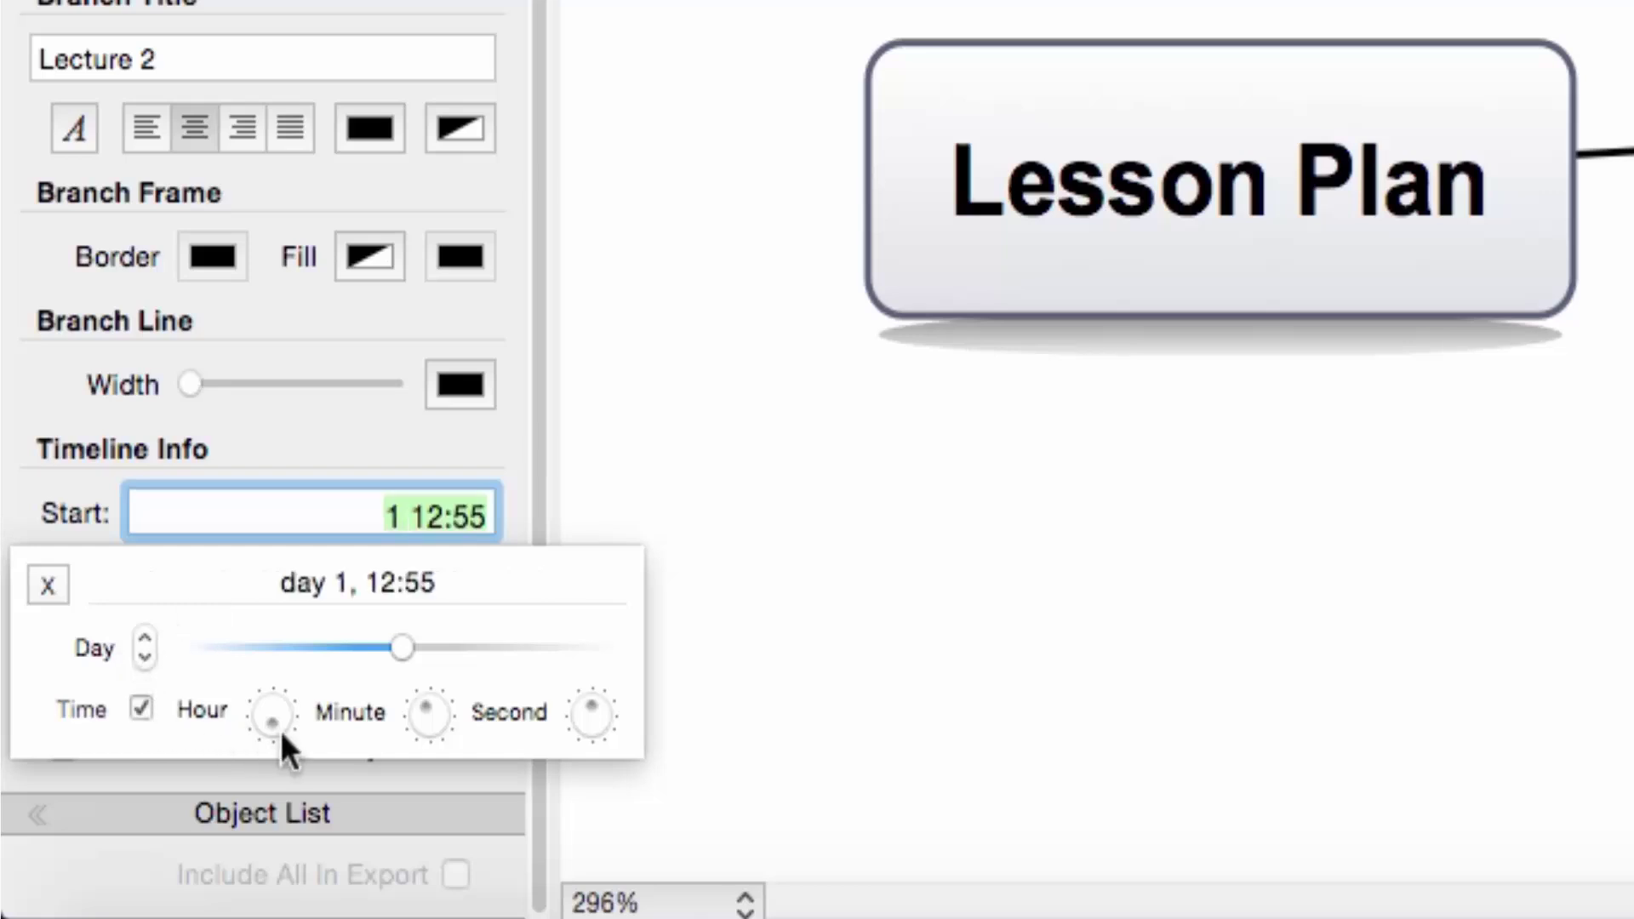
left_click(449, 514)
key("BackSpace")
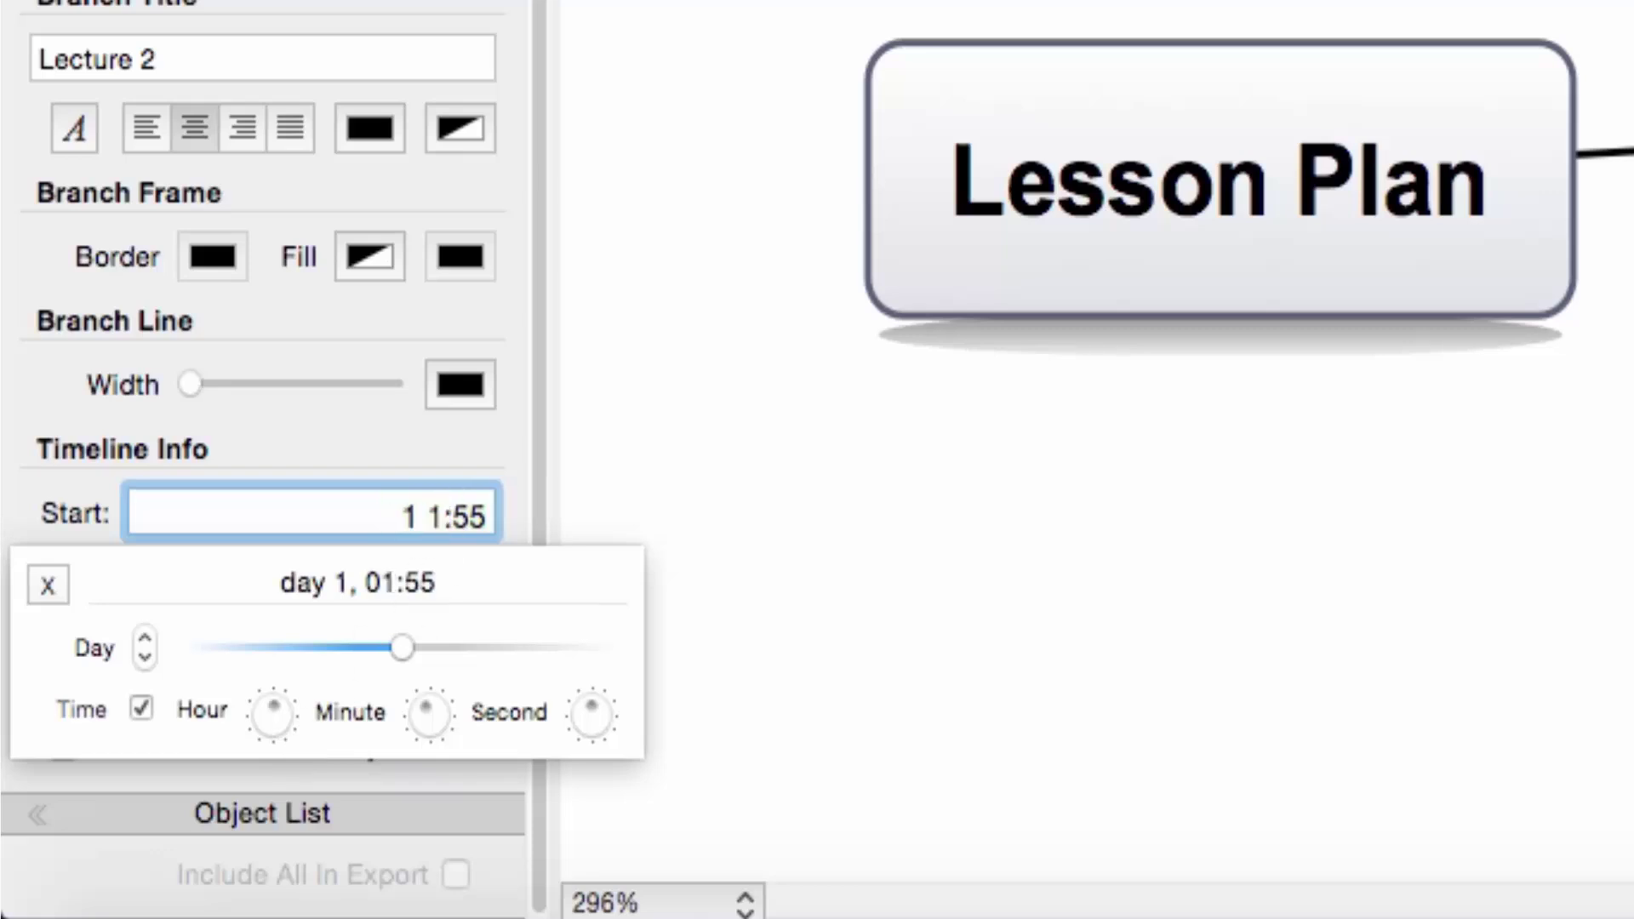
type("4")
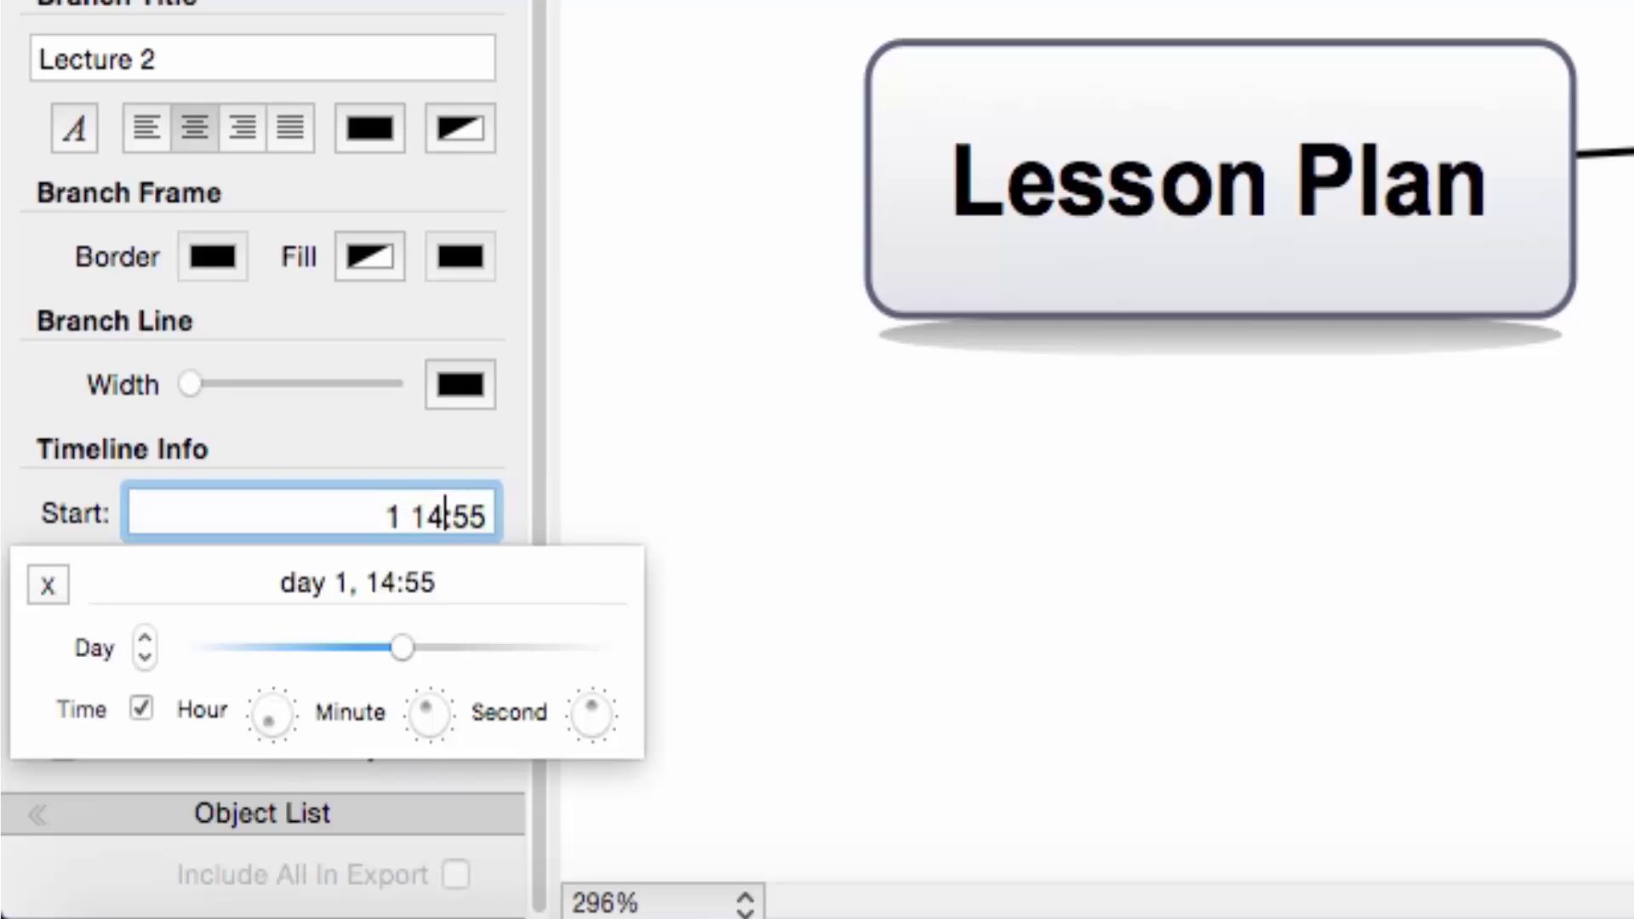
left_click(490, 517)
key("BackSpace")
key("BackSpace")
type("00")
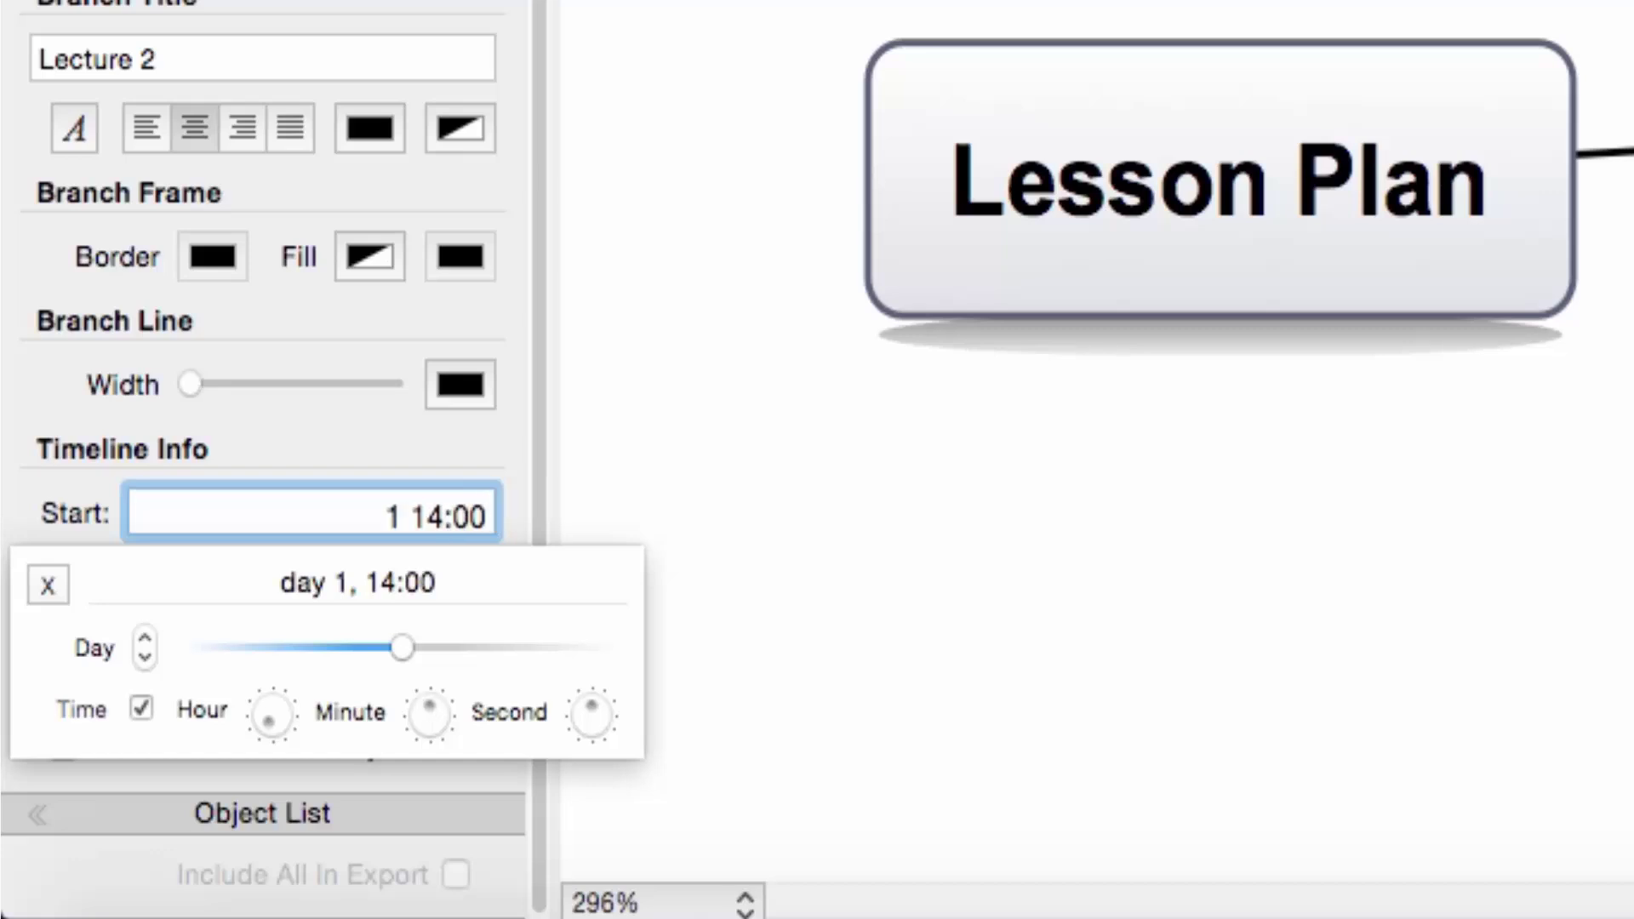
- Set the end time of the Lecture 2 branch to day 1, 16:00
left_click(47, 584)
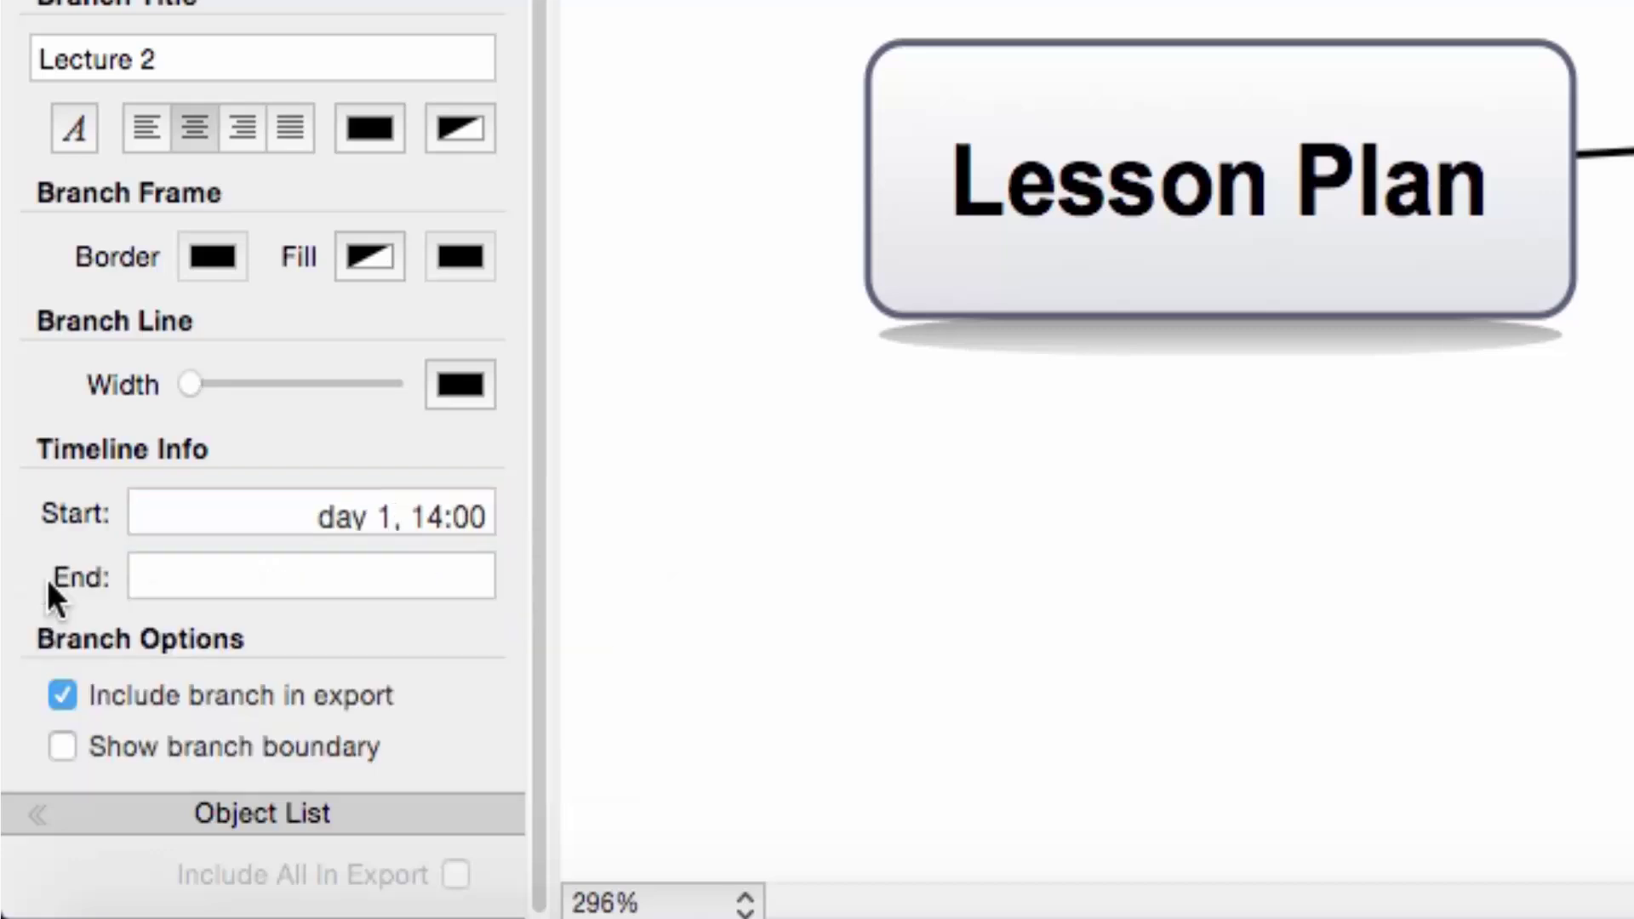
left_click(412, 574)
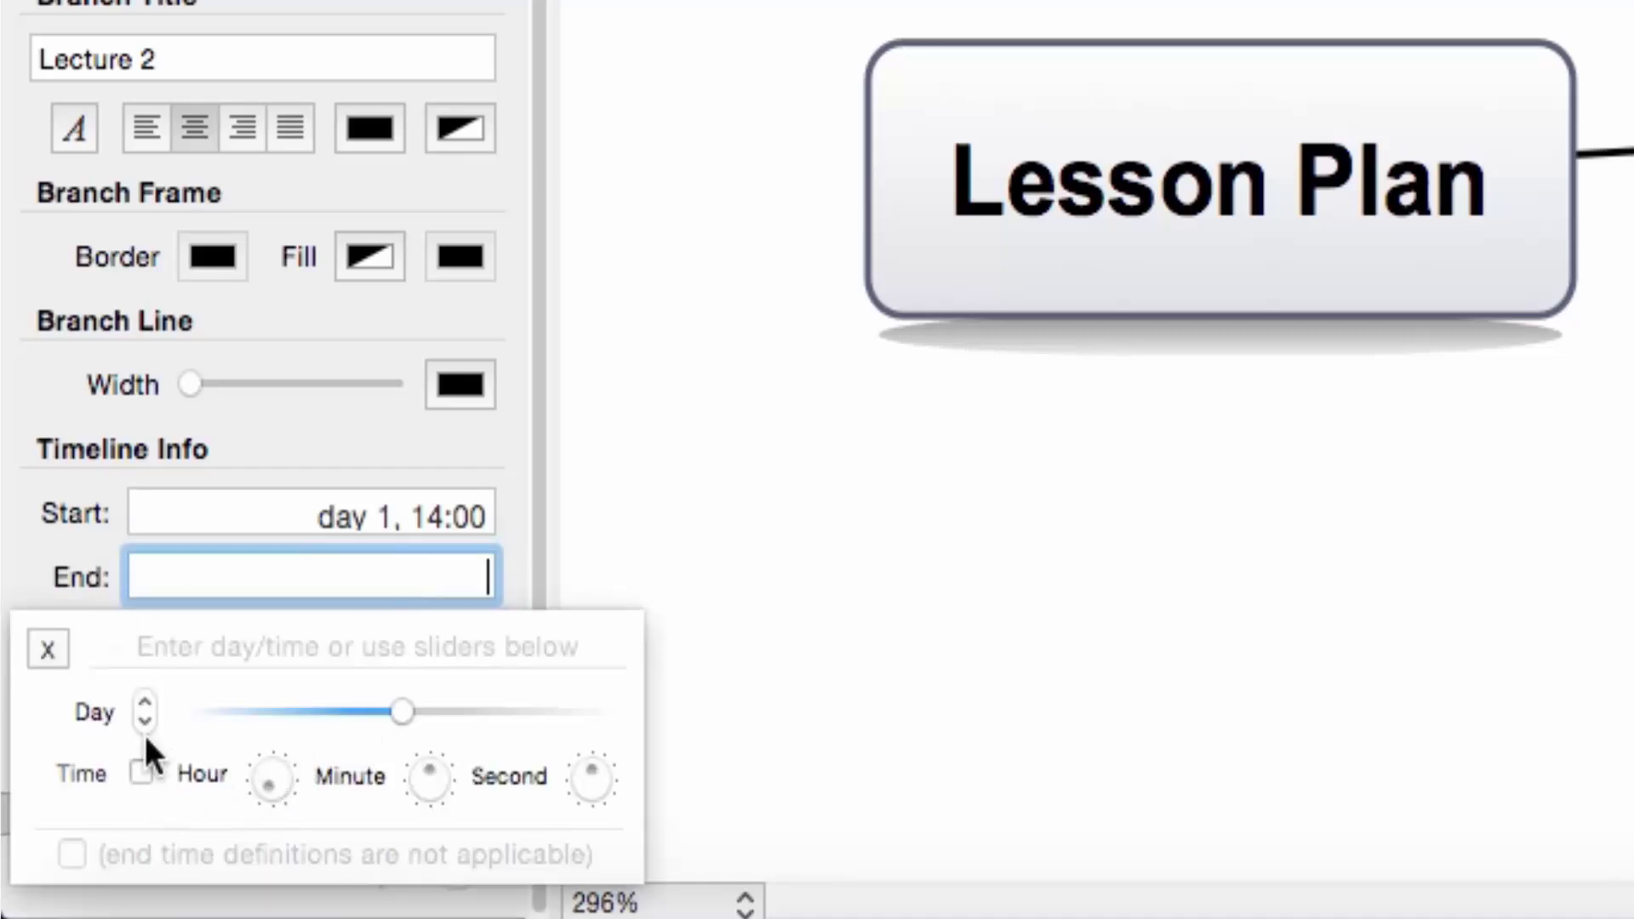
left_click(145, 705)
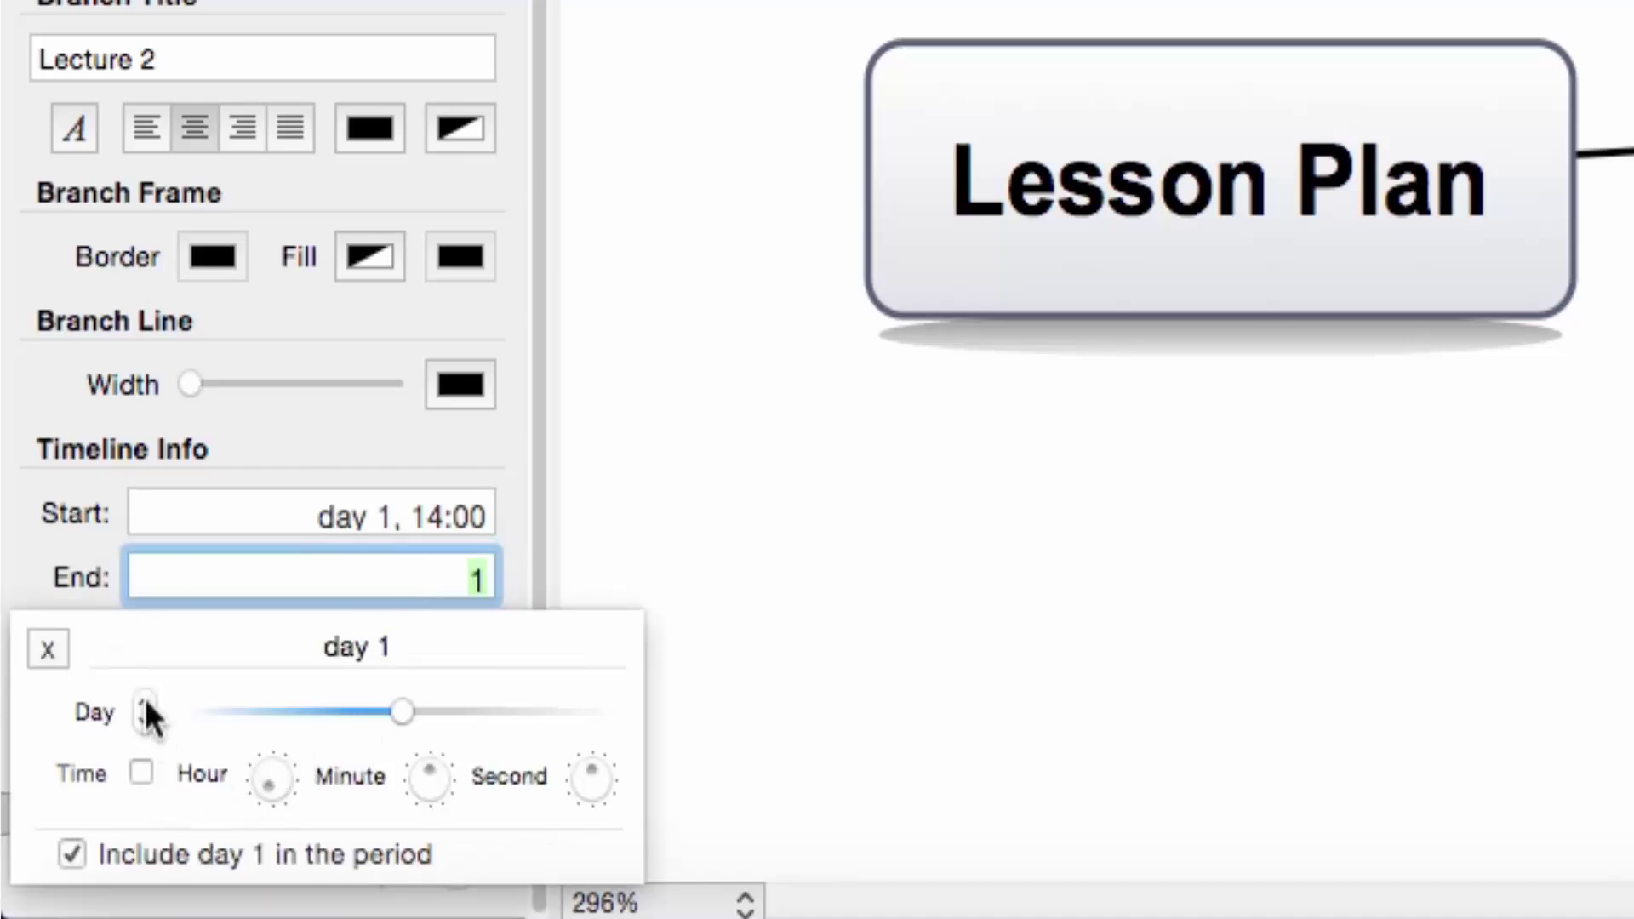
left_click(143, 772)
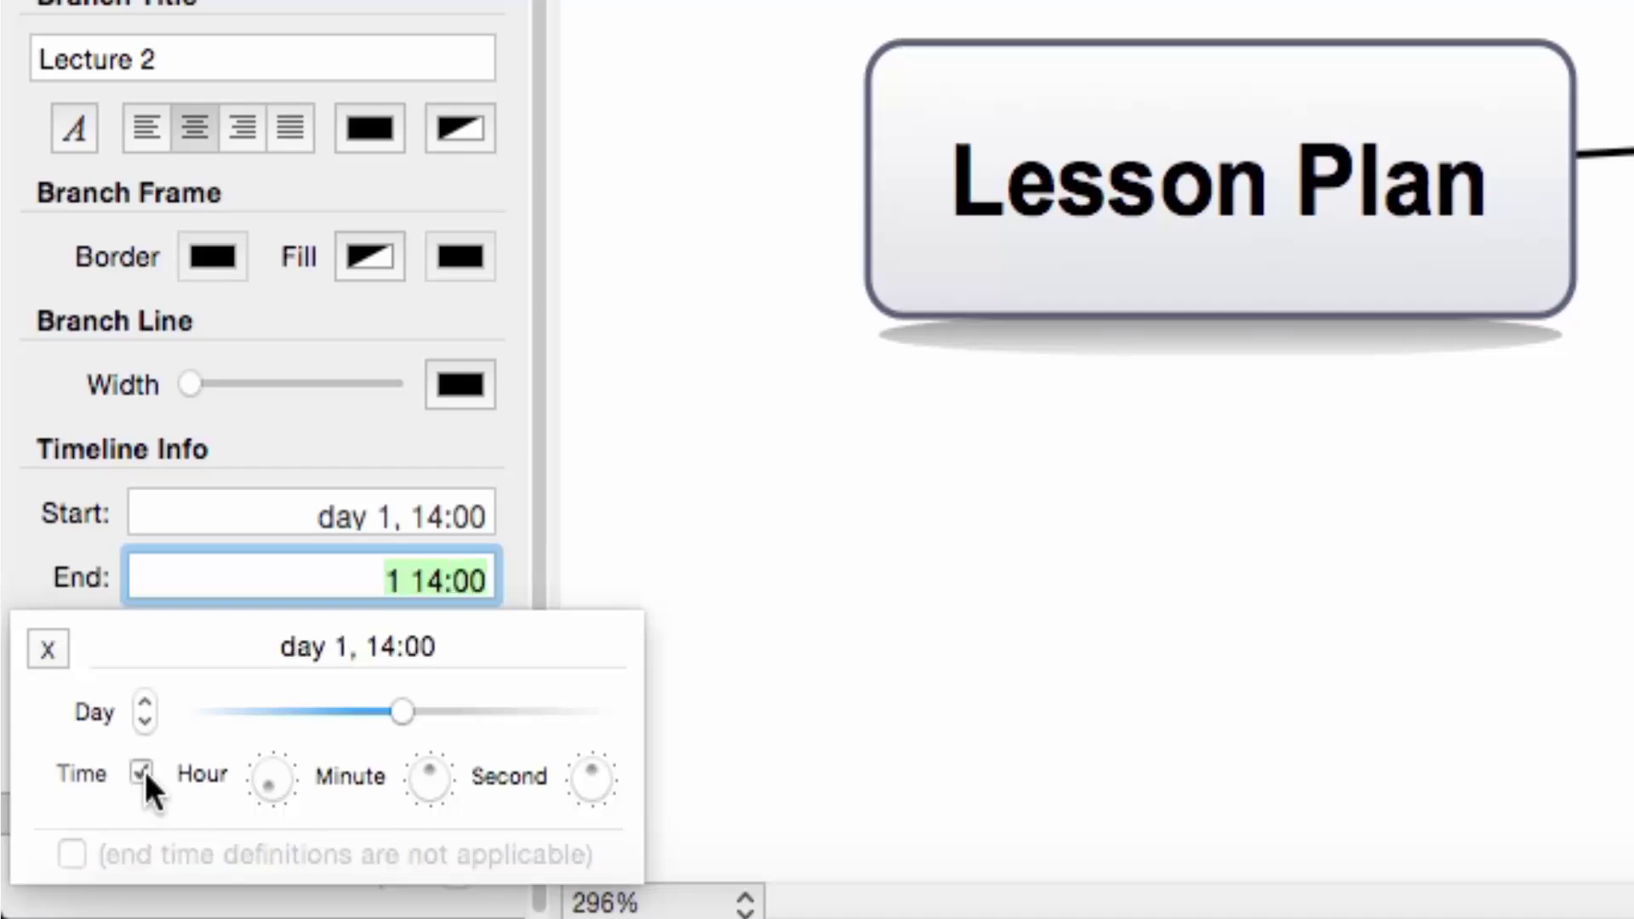
left_click(440, 583)
key("BackSpace")
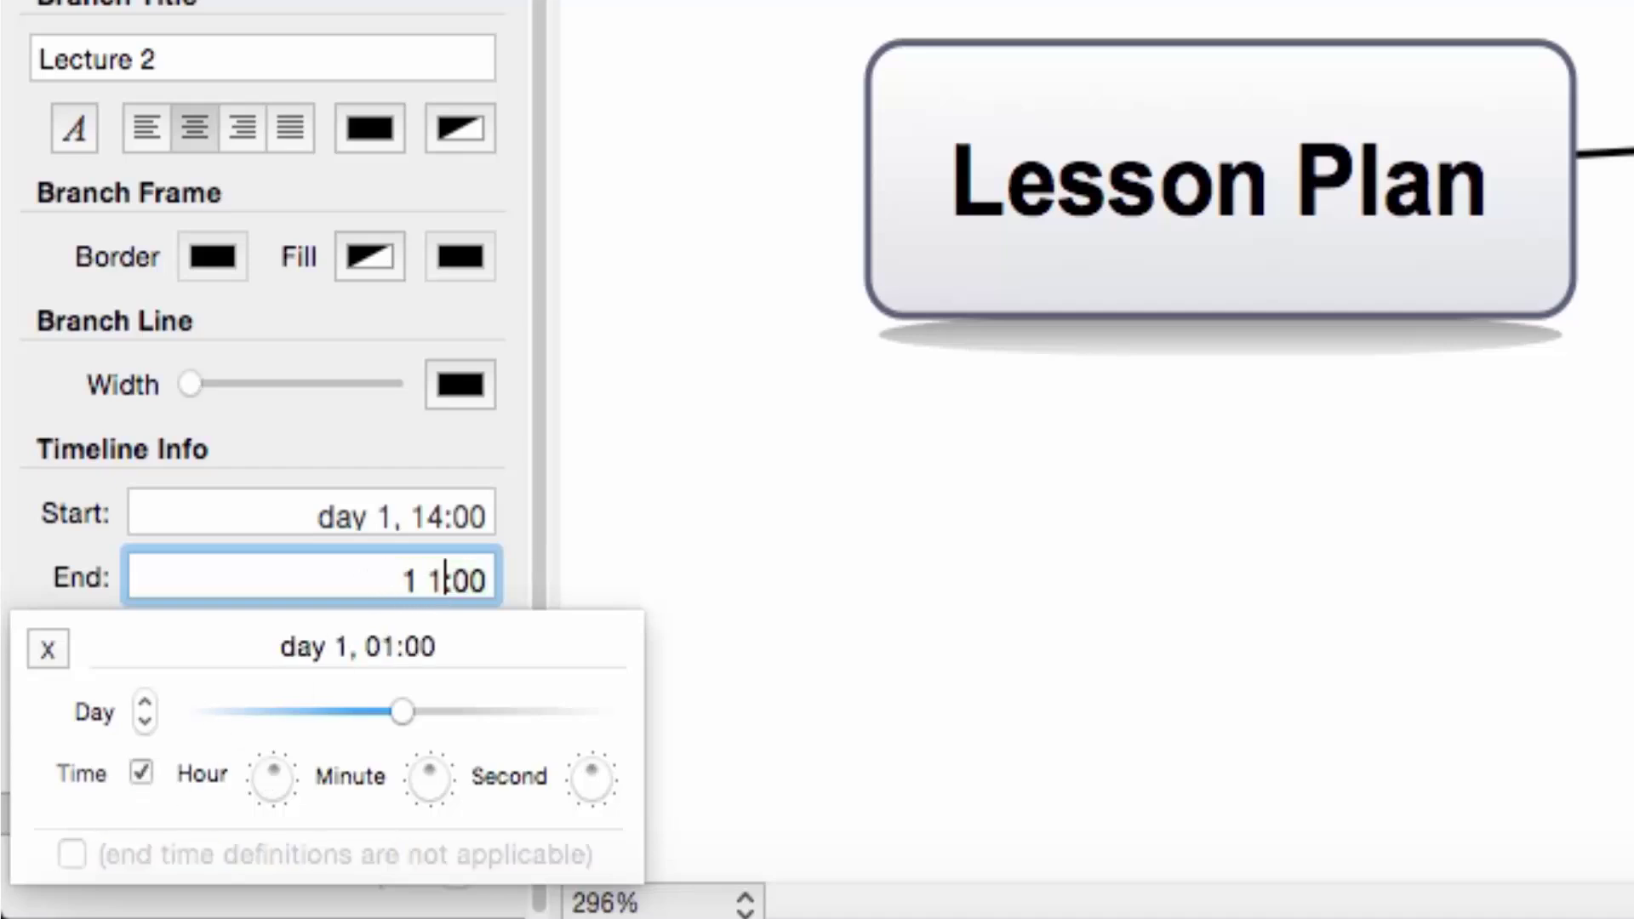
type("6")
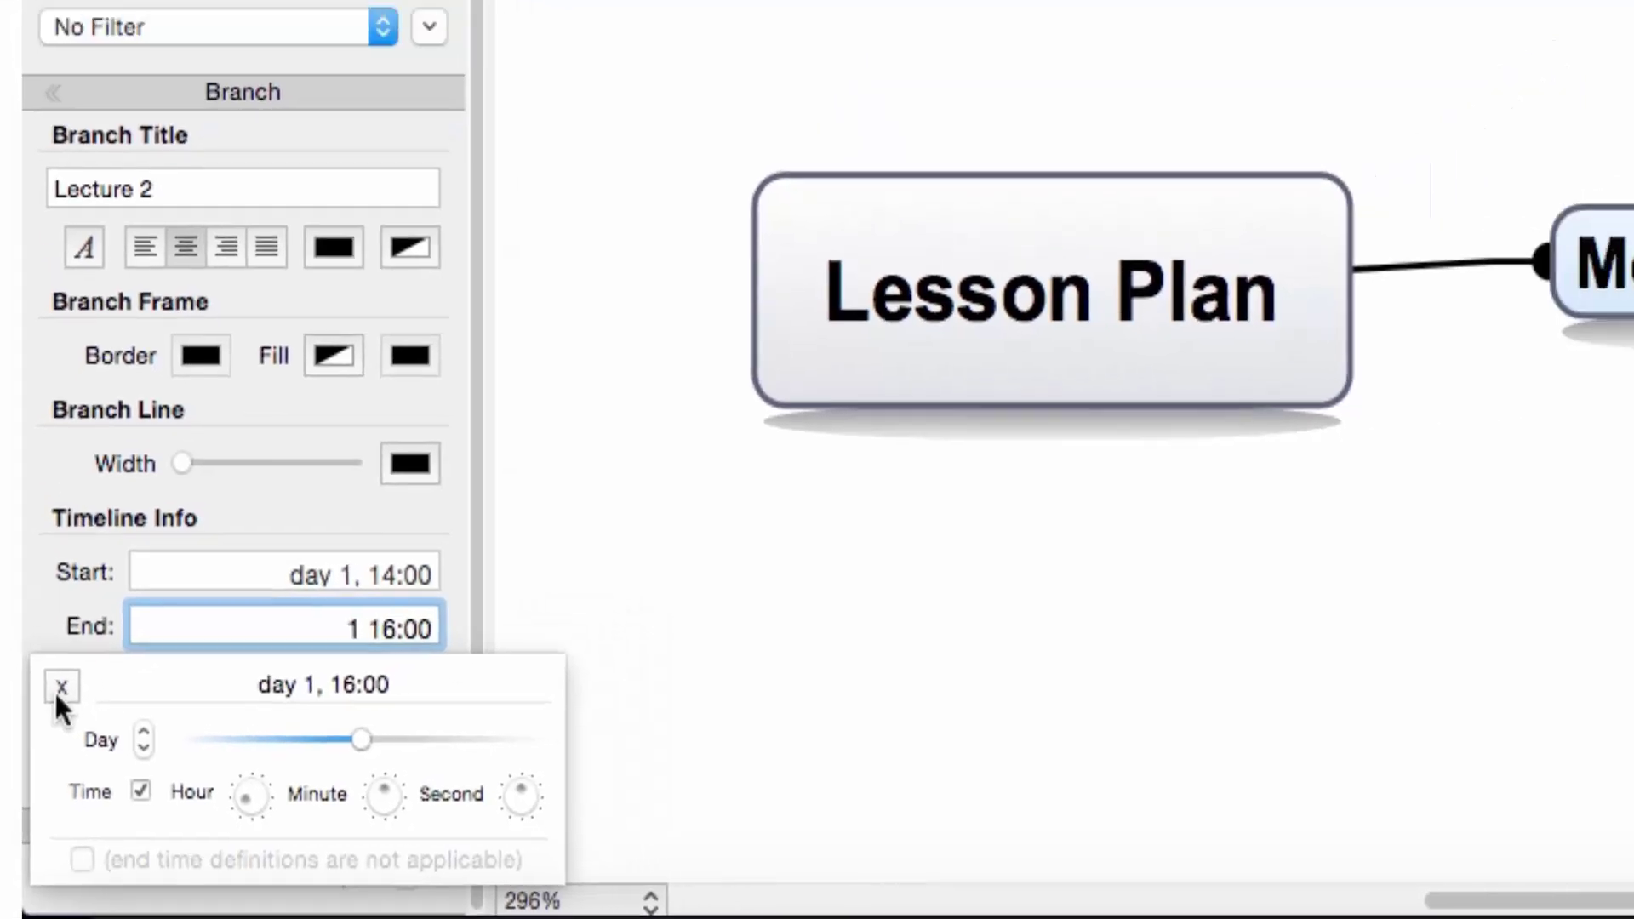
left_click(48, 649)
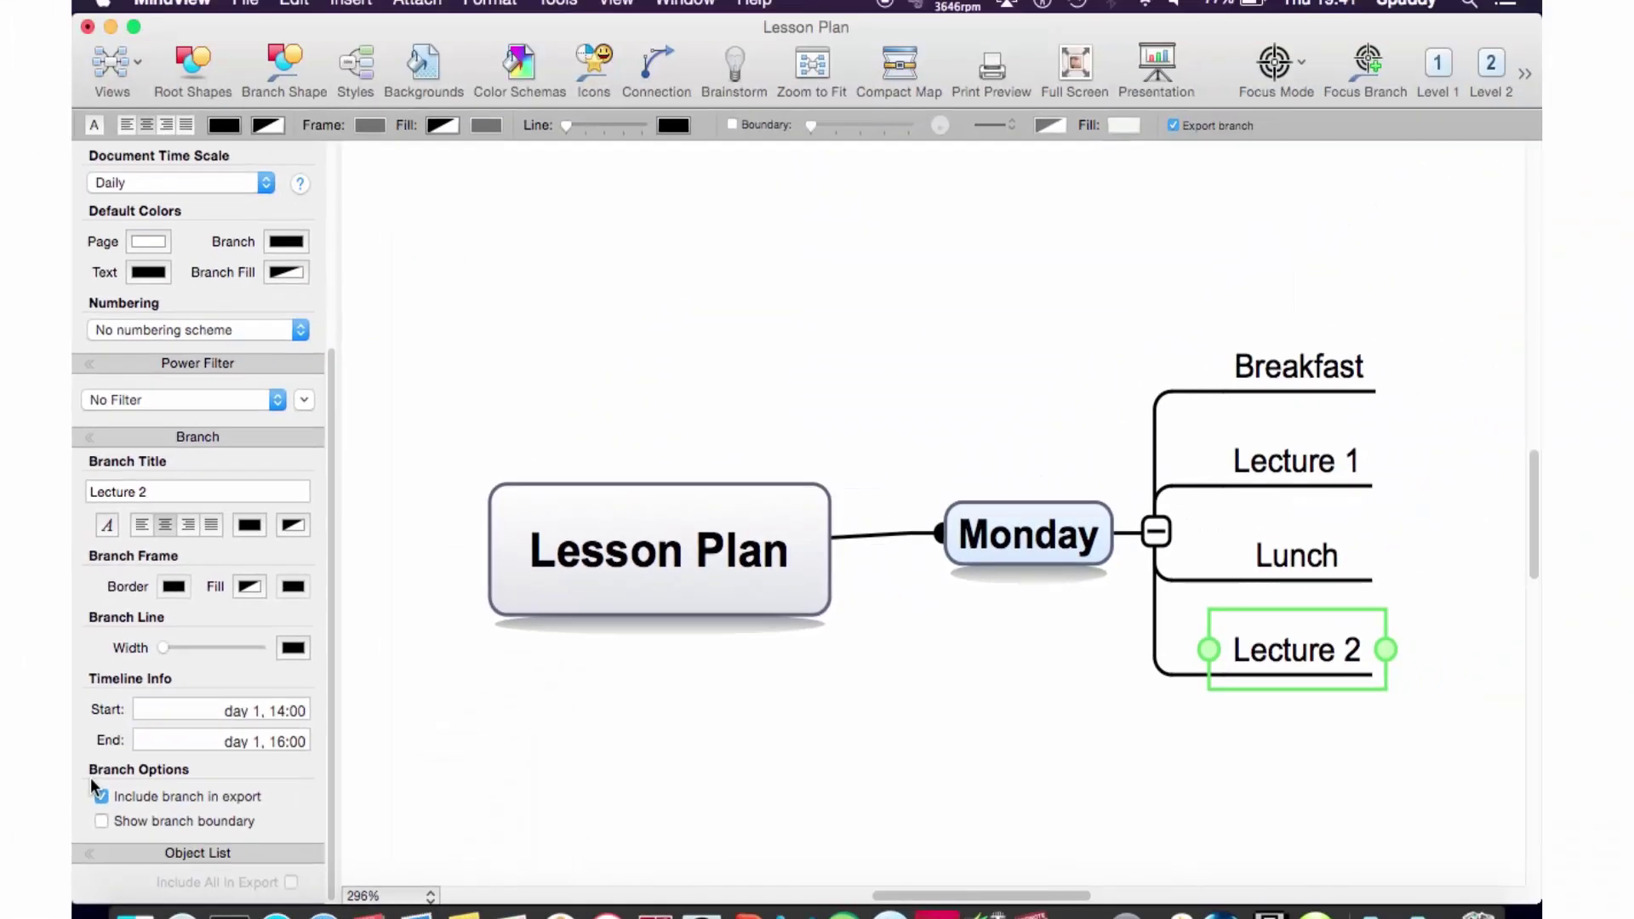
- Add a second main branch titled Tuesday to the Lesson Plan root
left_click(789, 594)
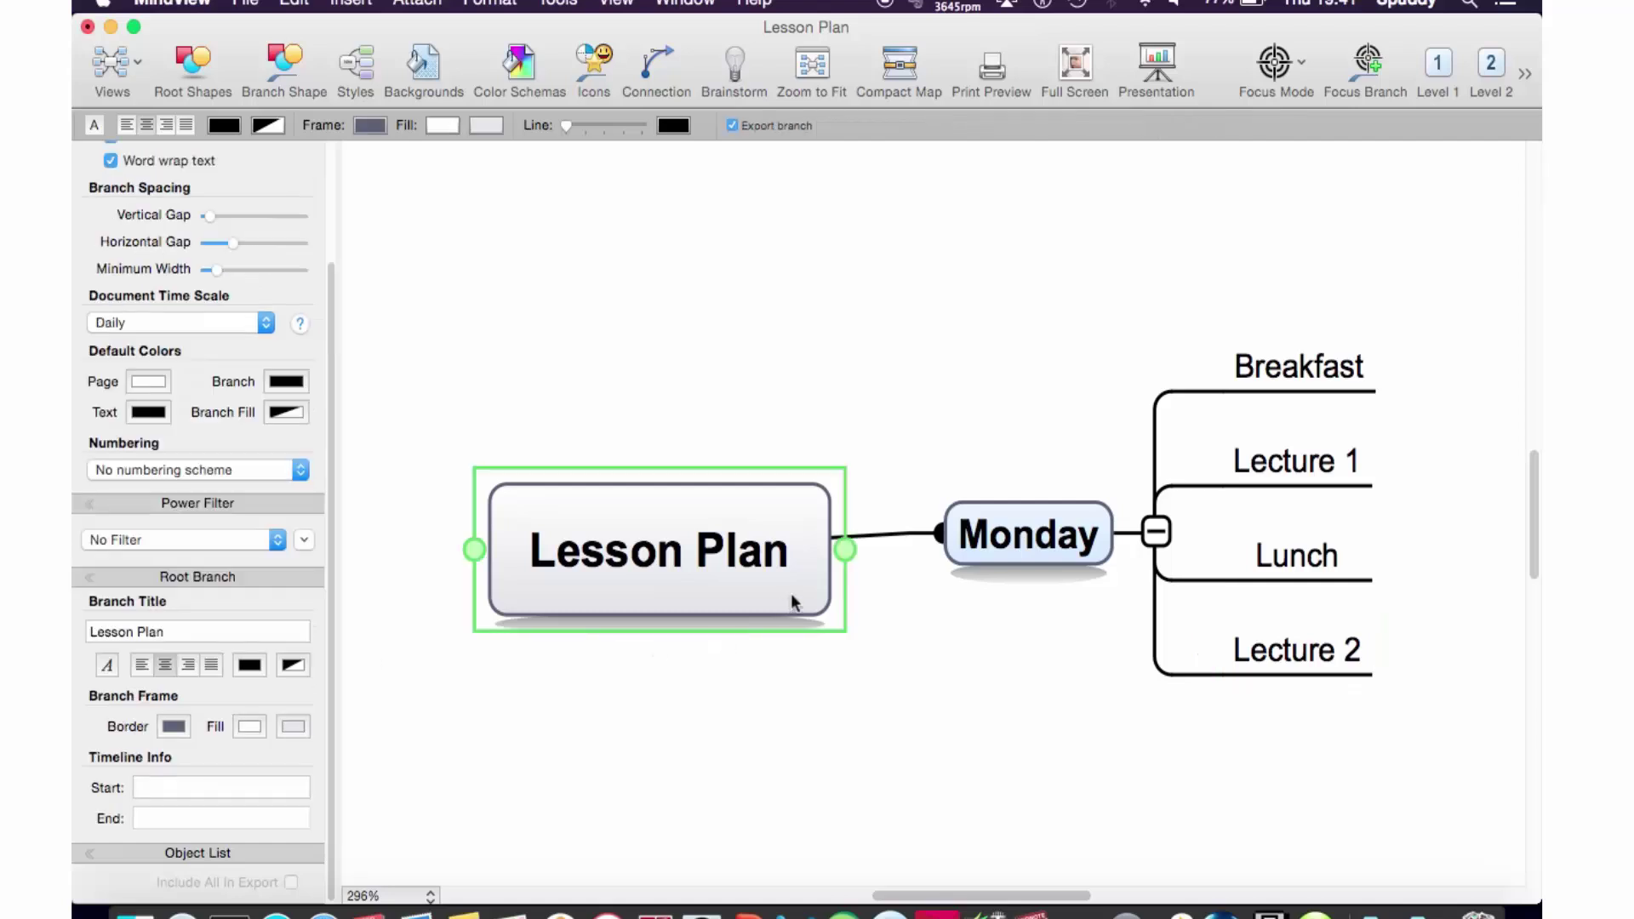
key("Tab")
double_click(1012, 666)
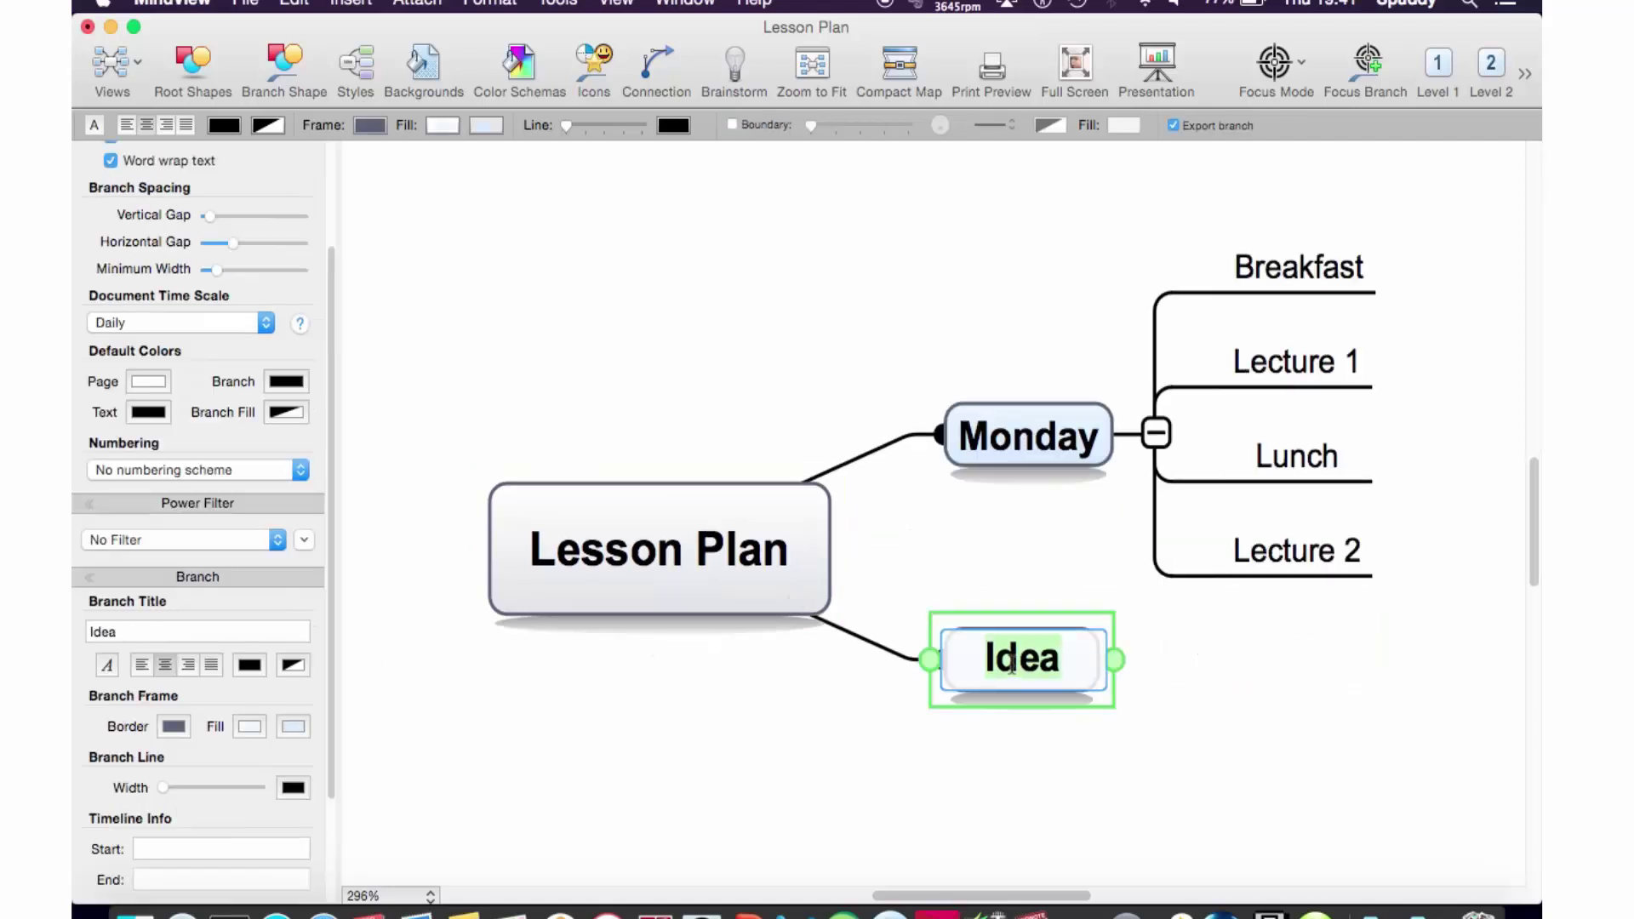
type("Tuesd")
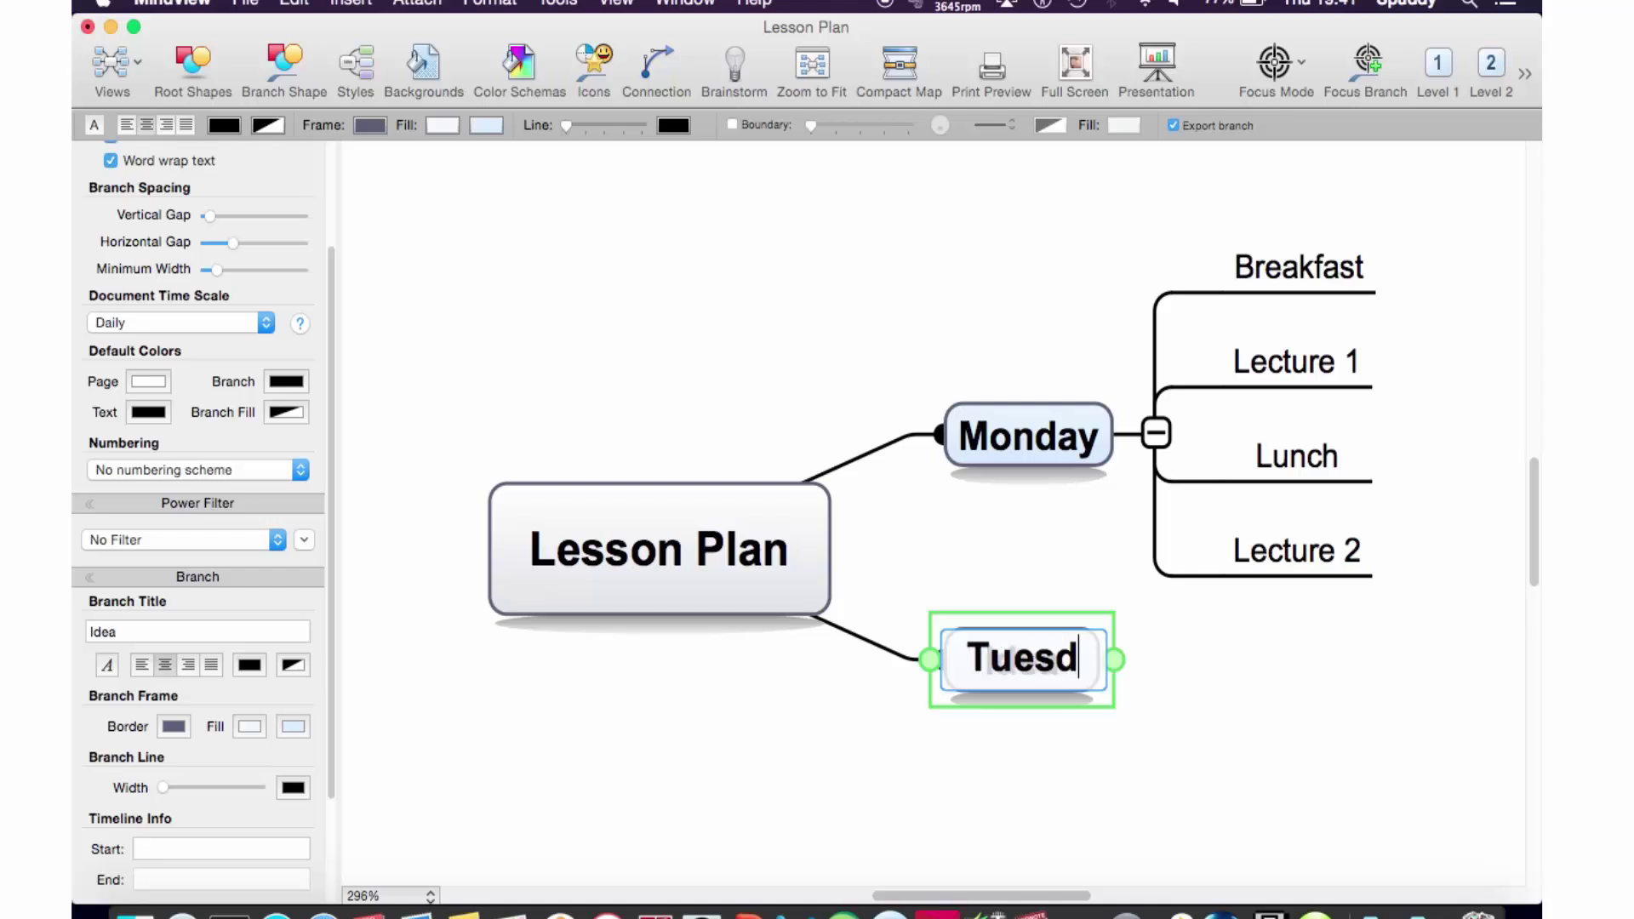
type("ay")
left_click(1108, 734)
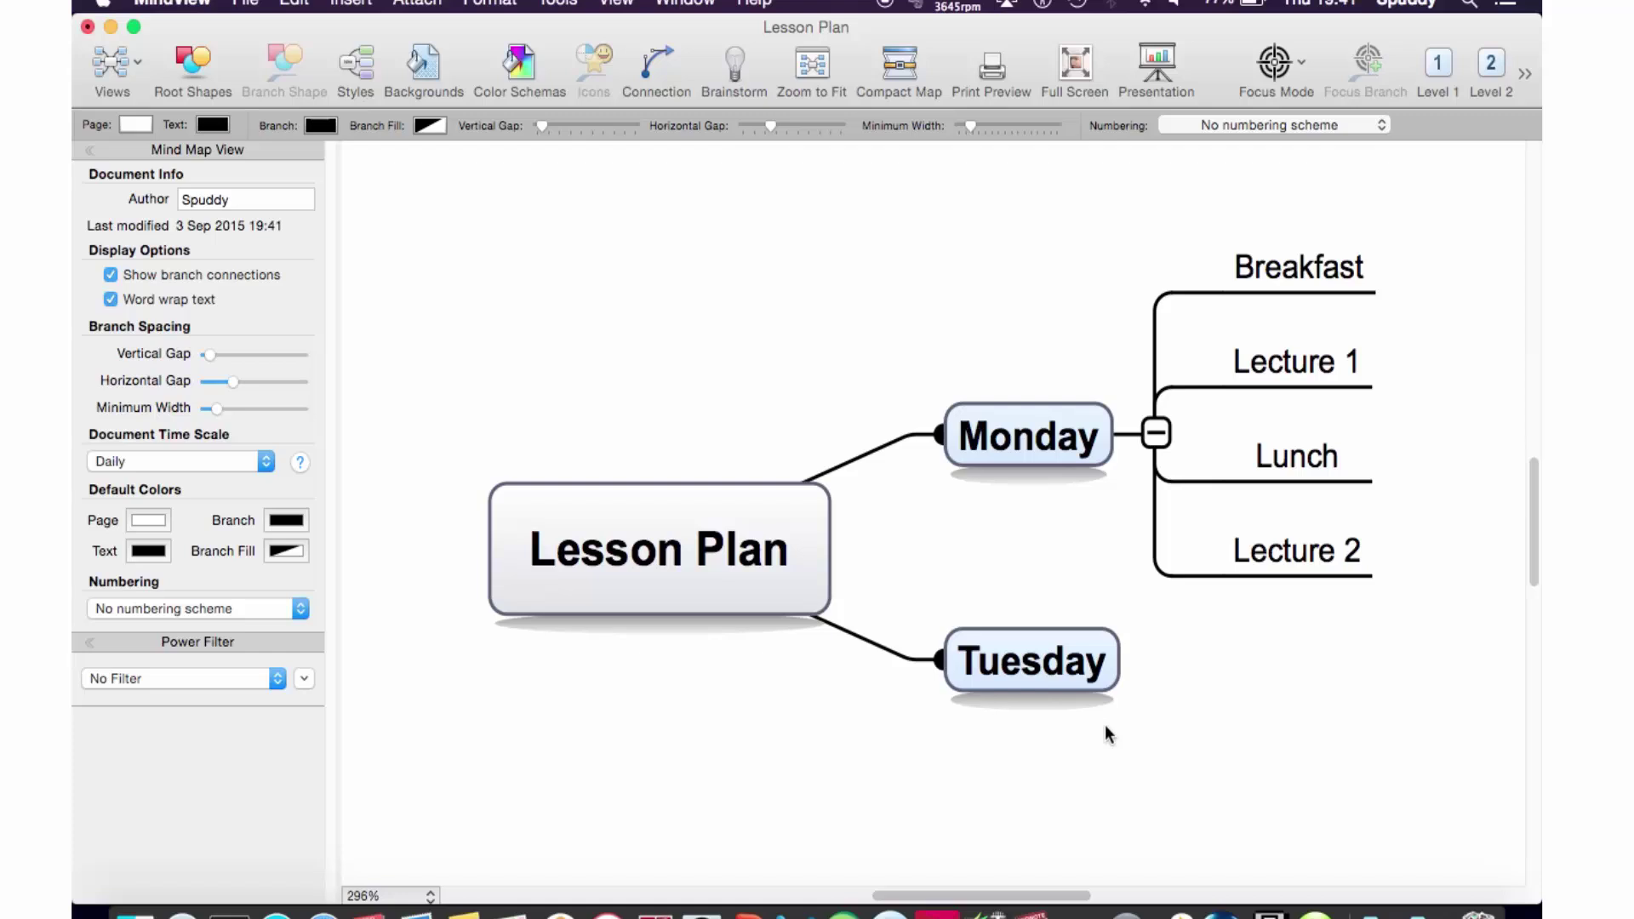
- Mark the Breakfast branch under Monday with the red priority 1 icon
left_click(1288, 280)
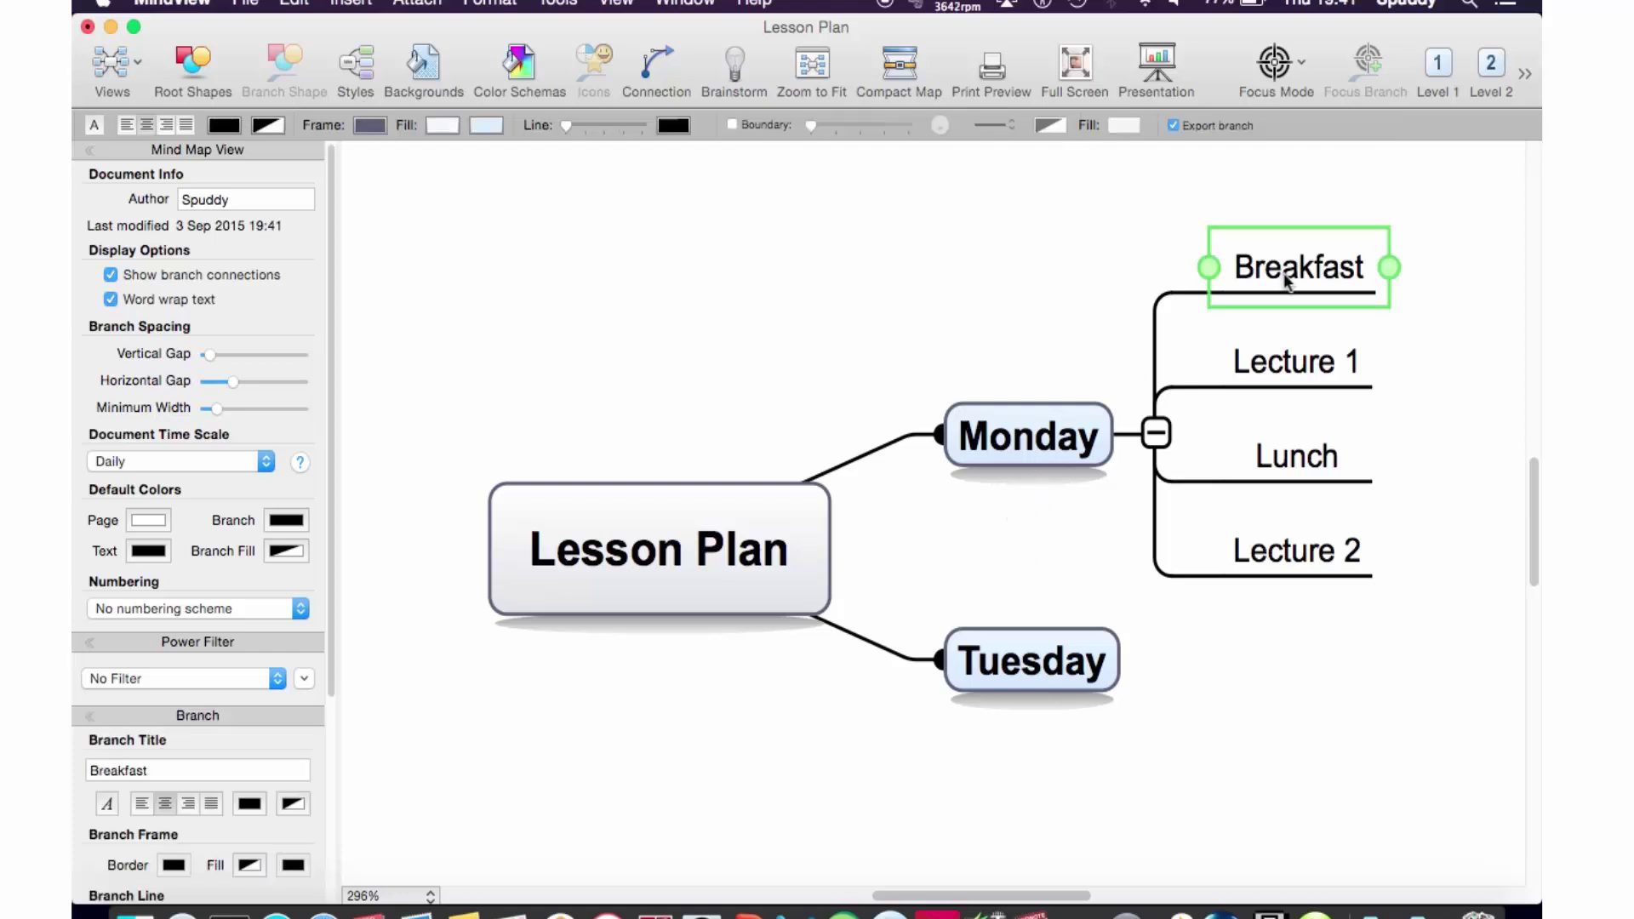
left_click(1301, 366)
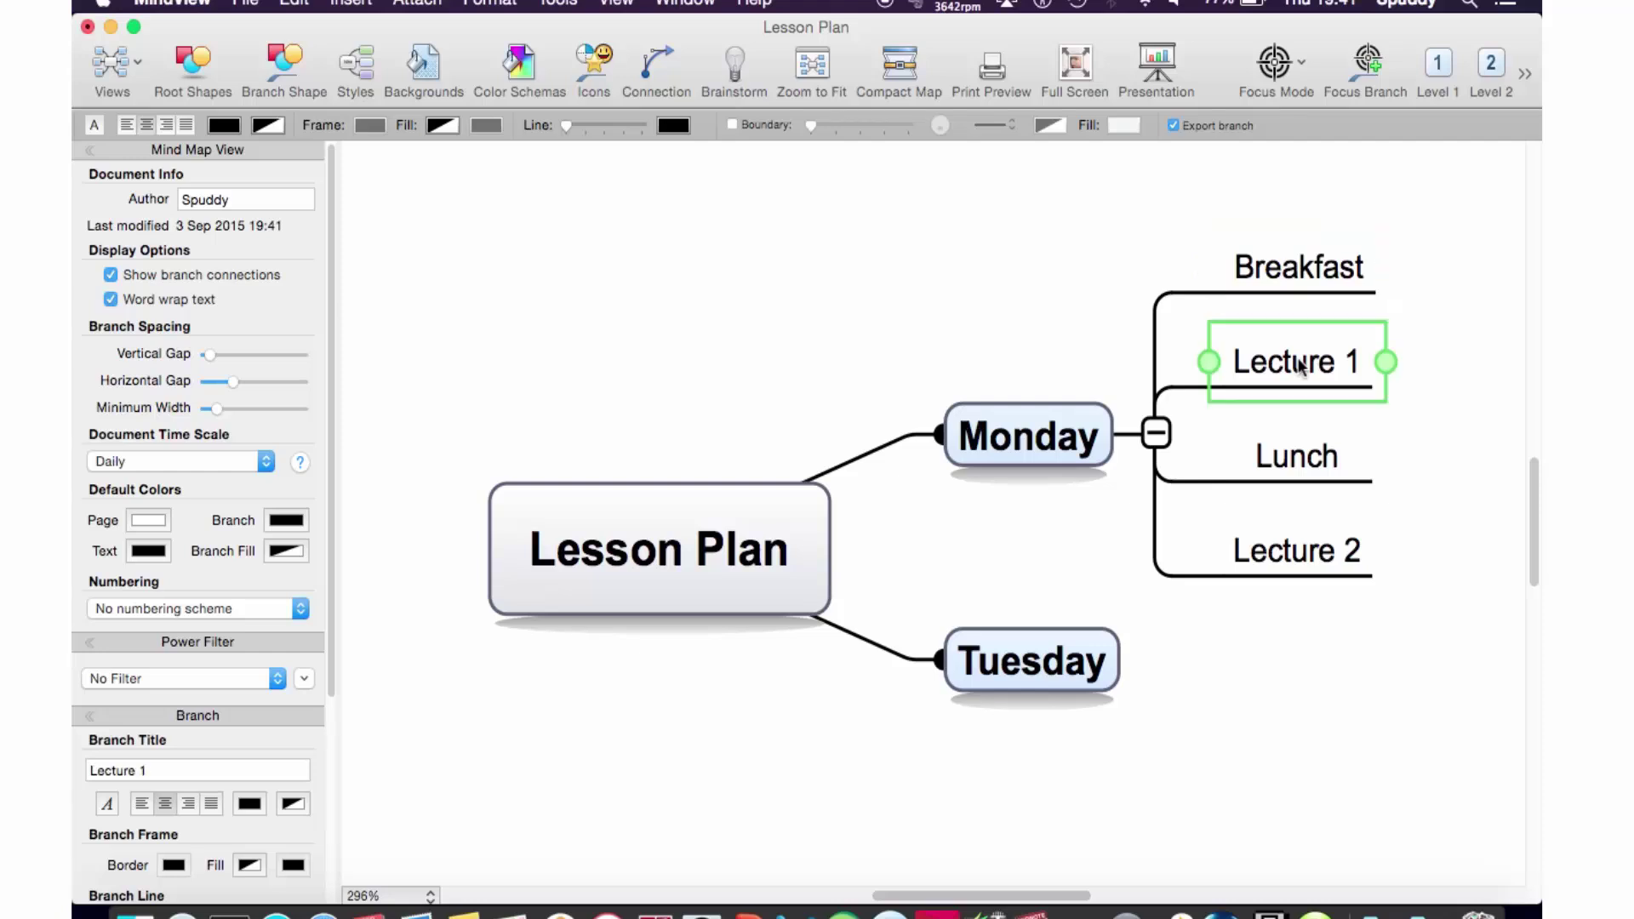
left_click(1303, 553)
left_click(1284, 267)
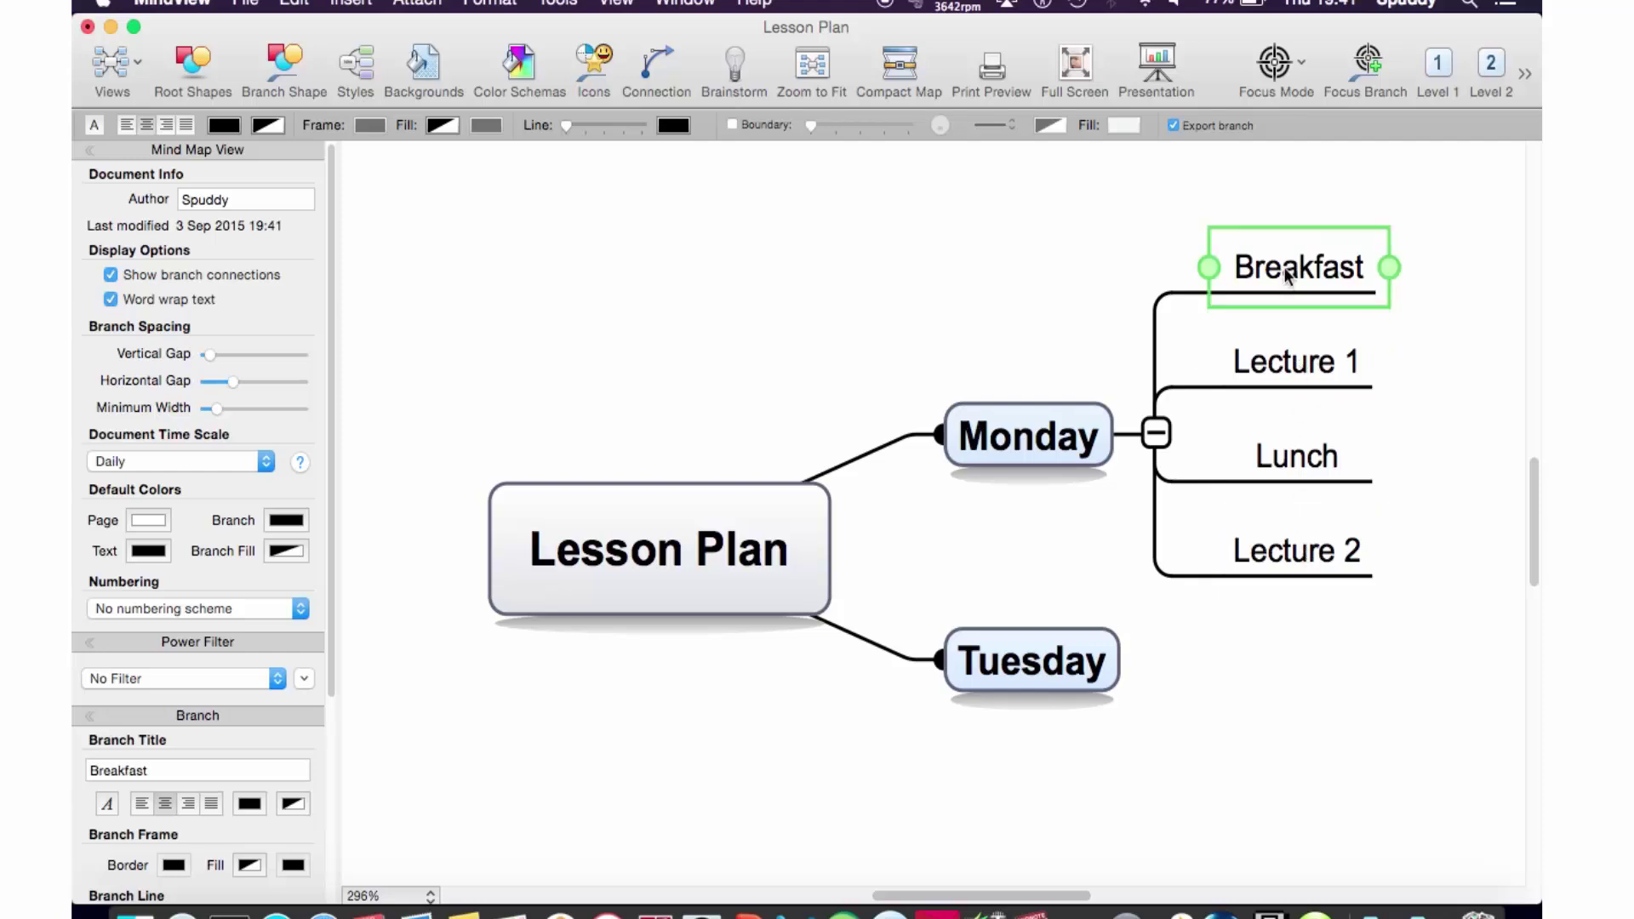
left_click(1291, 382)
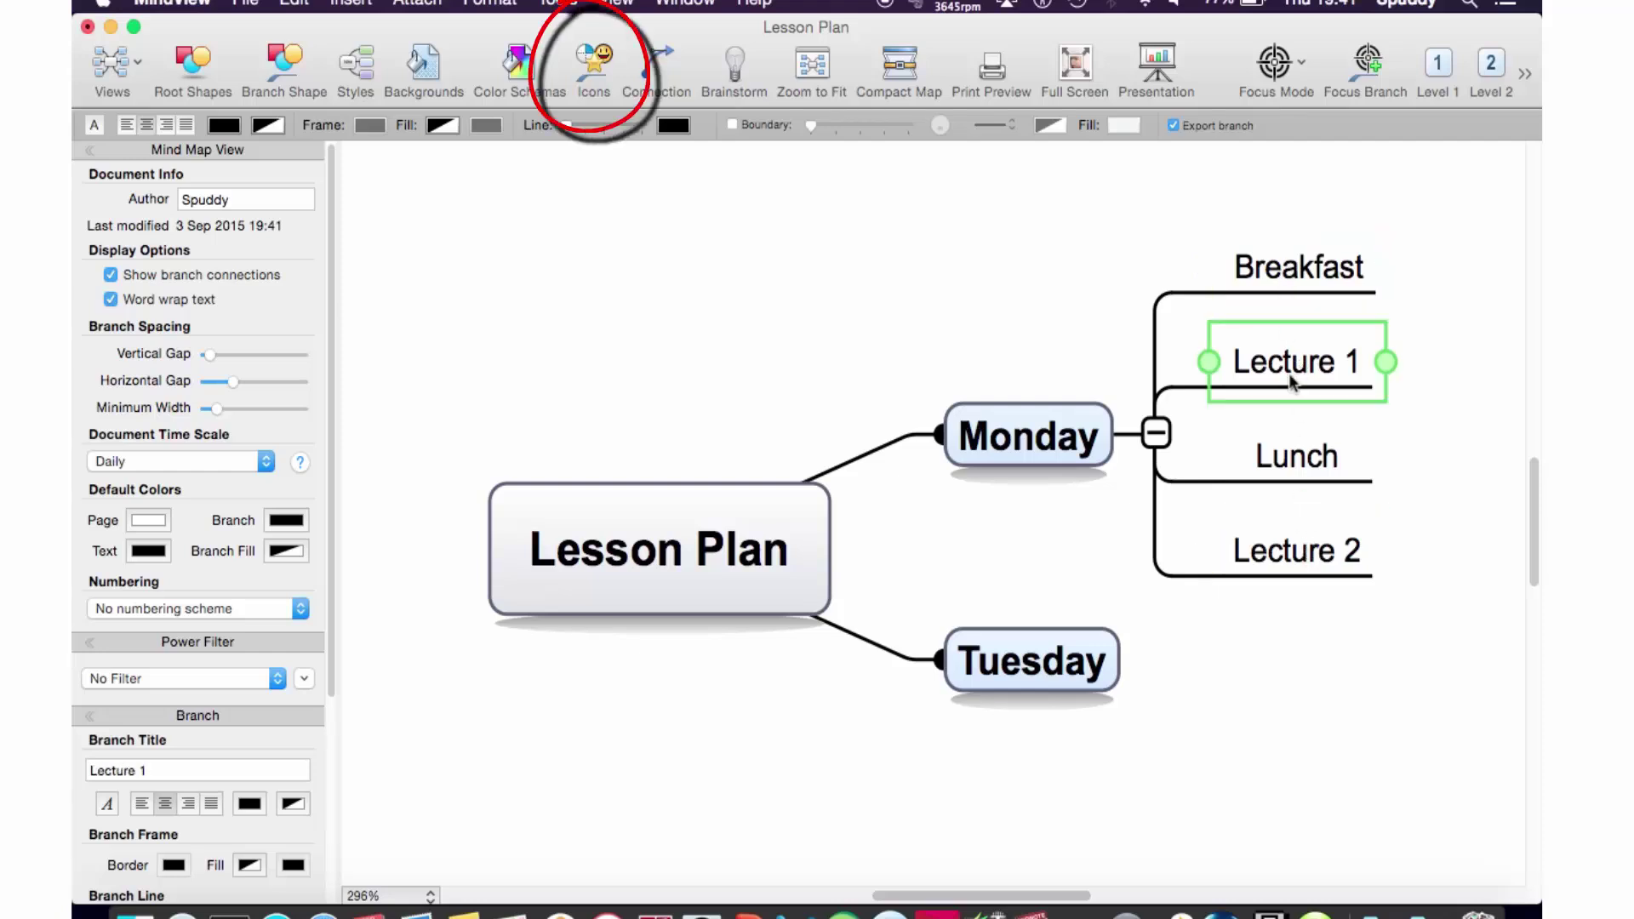
left_click(1289, 281)
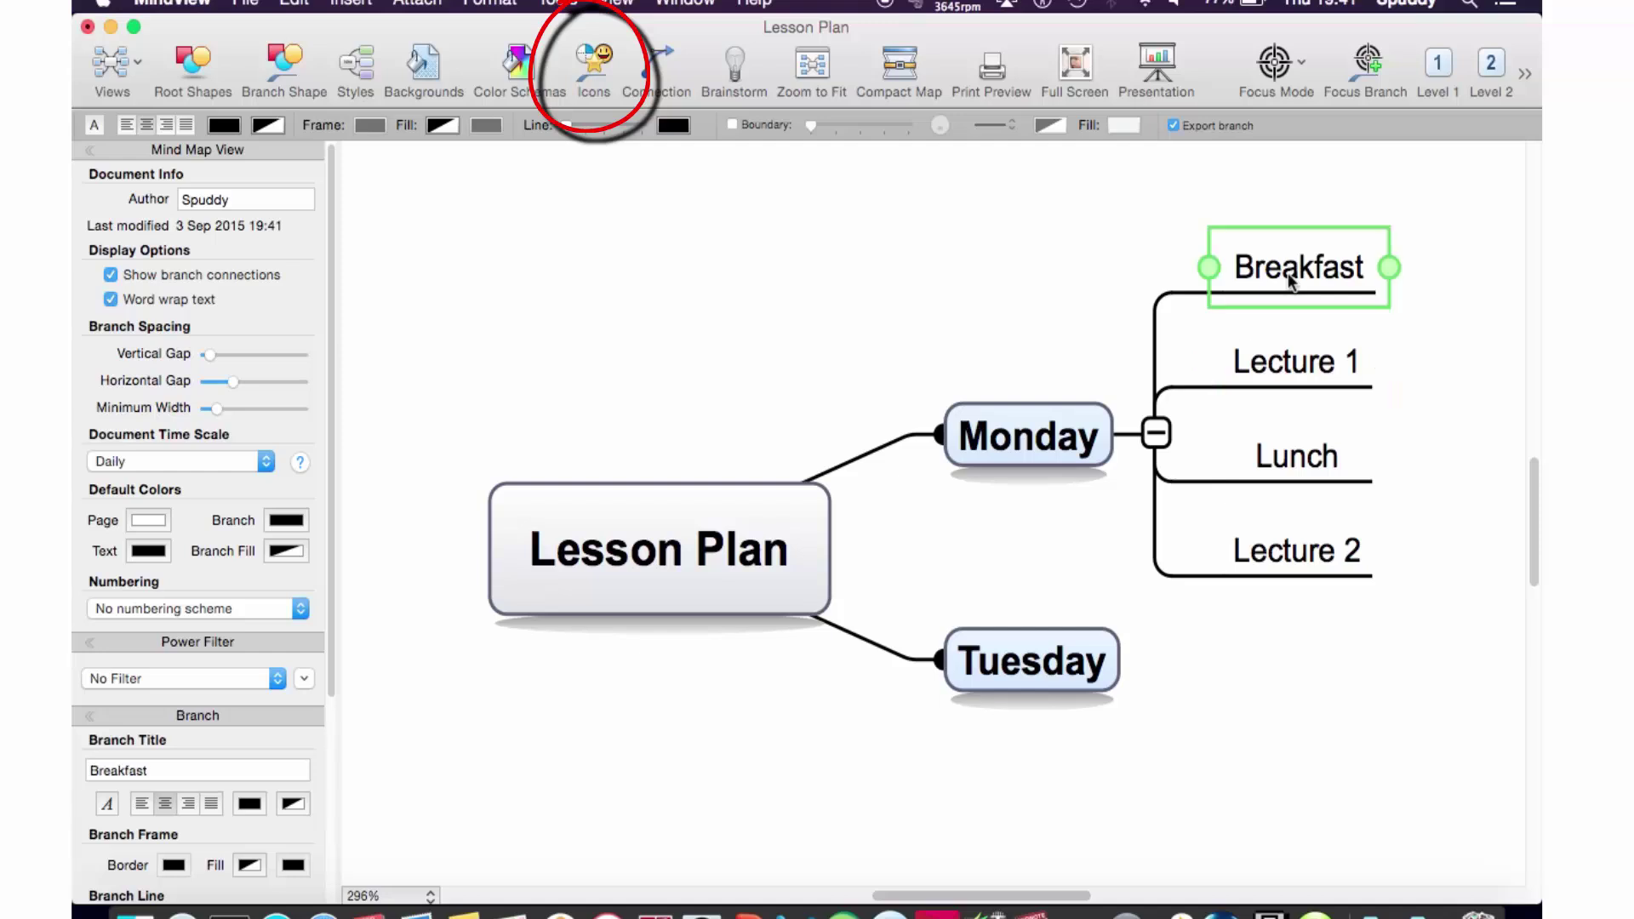
left_click(603, 66)
left_click(503, 150)
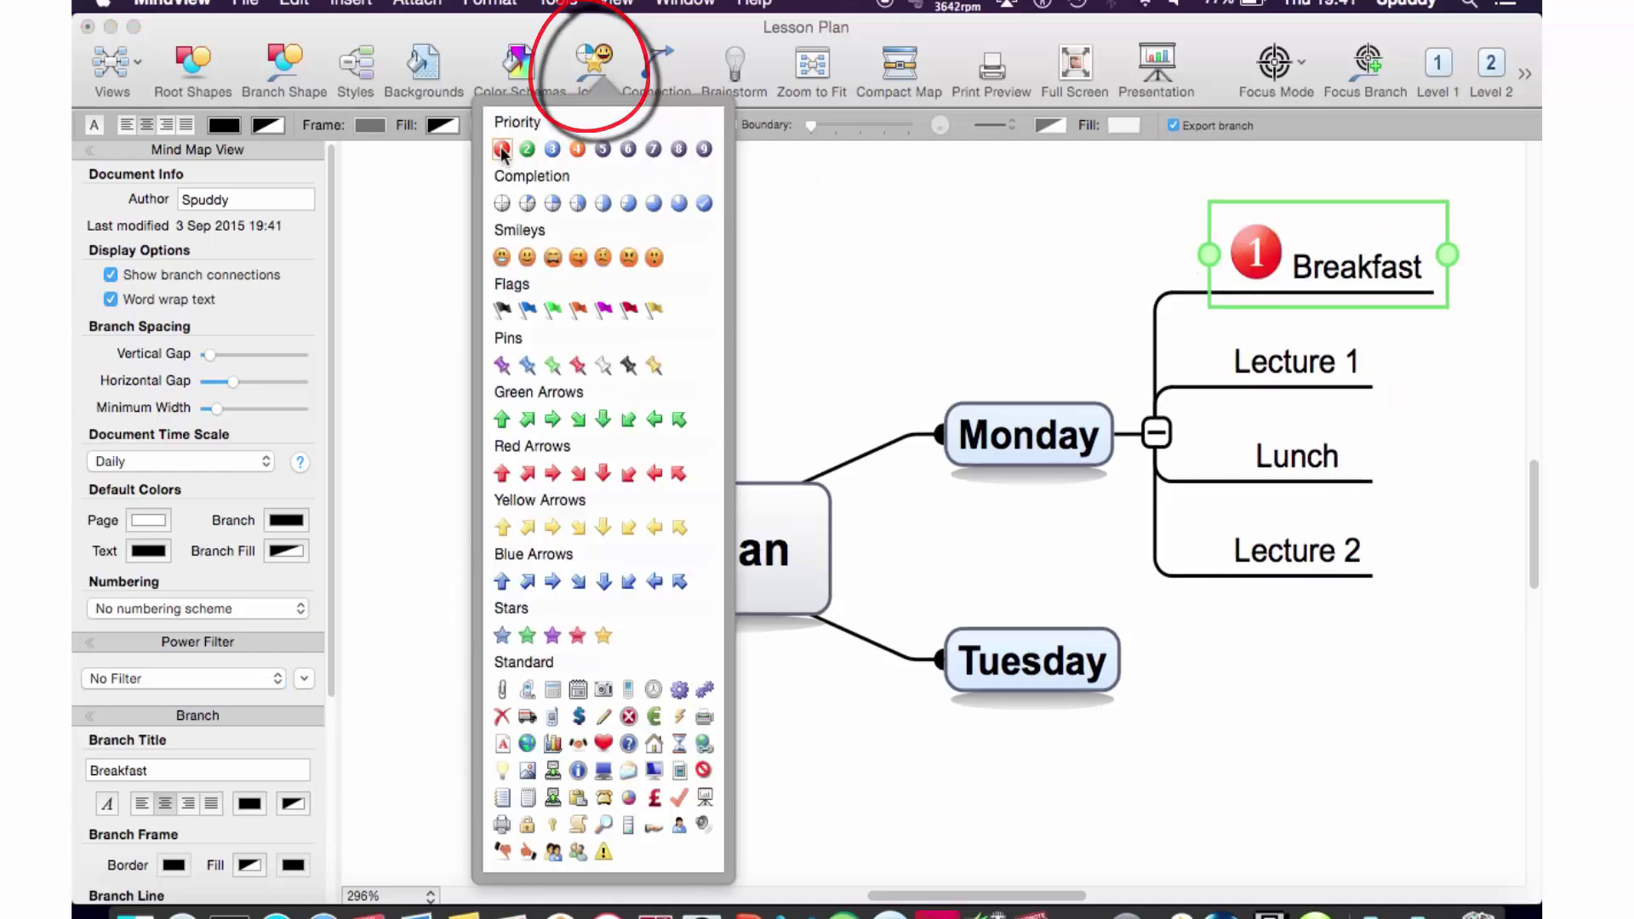
left_click(756, 269)
left_click(756, 269)
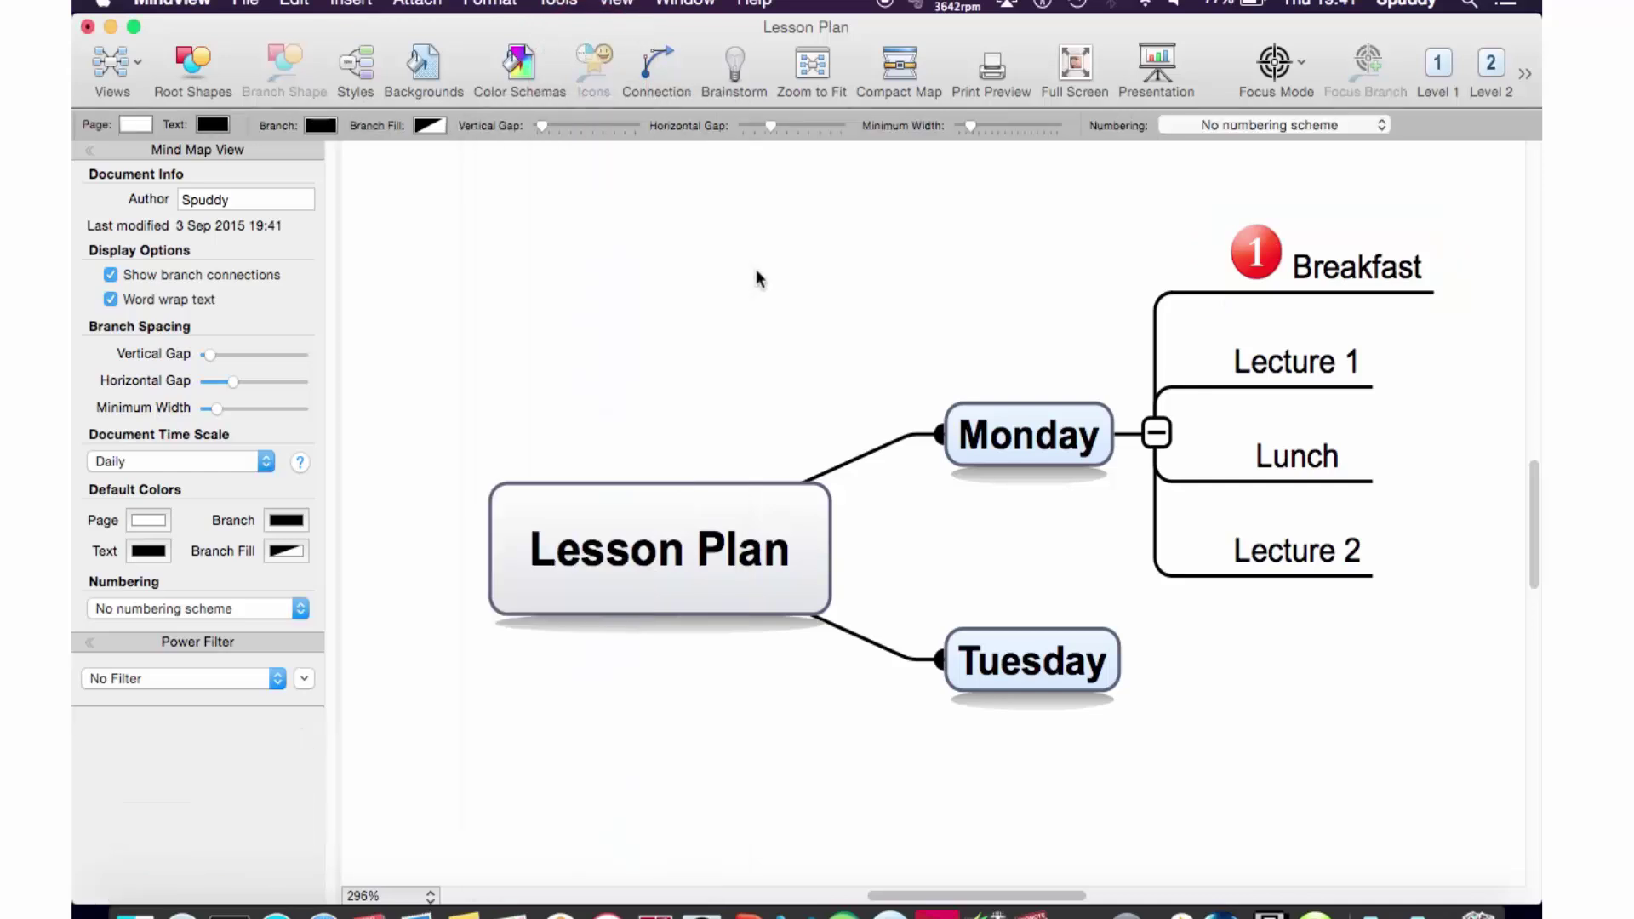
- Try the solid red color scheme on the Lecture 1 branch, and settle on the green gradient scheme
left_click(1286, 371)
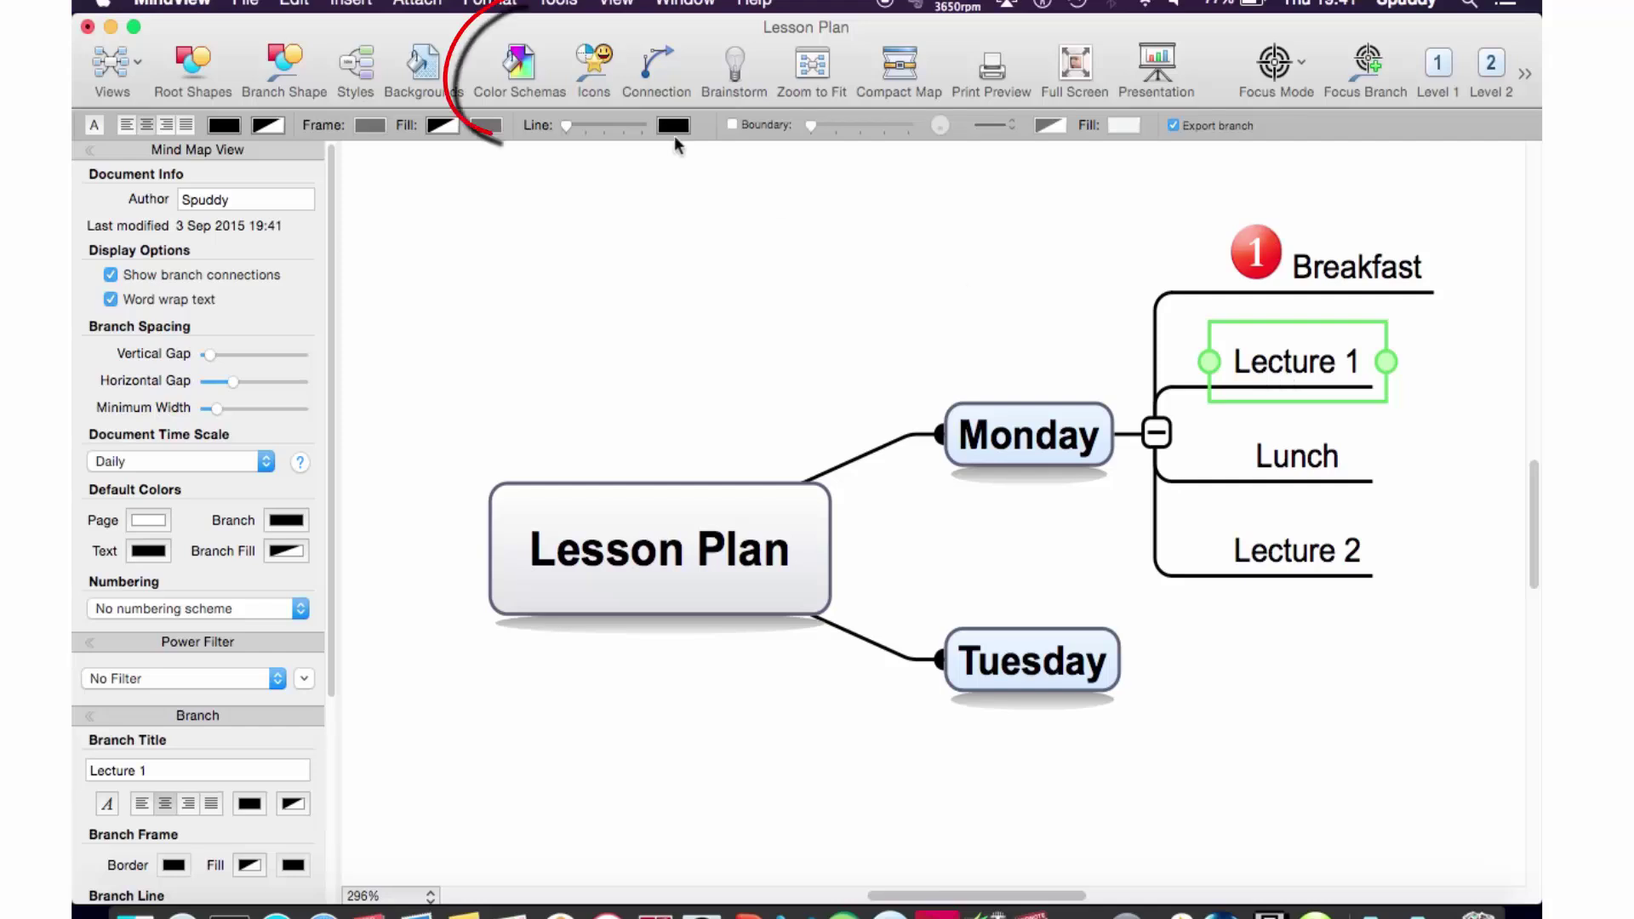
left_click(508, 65)
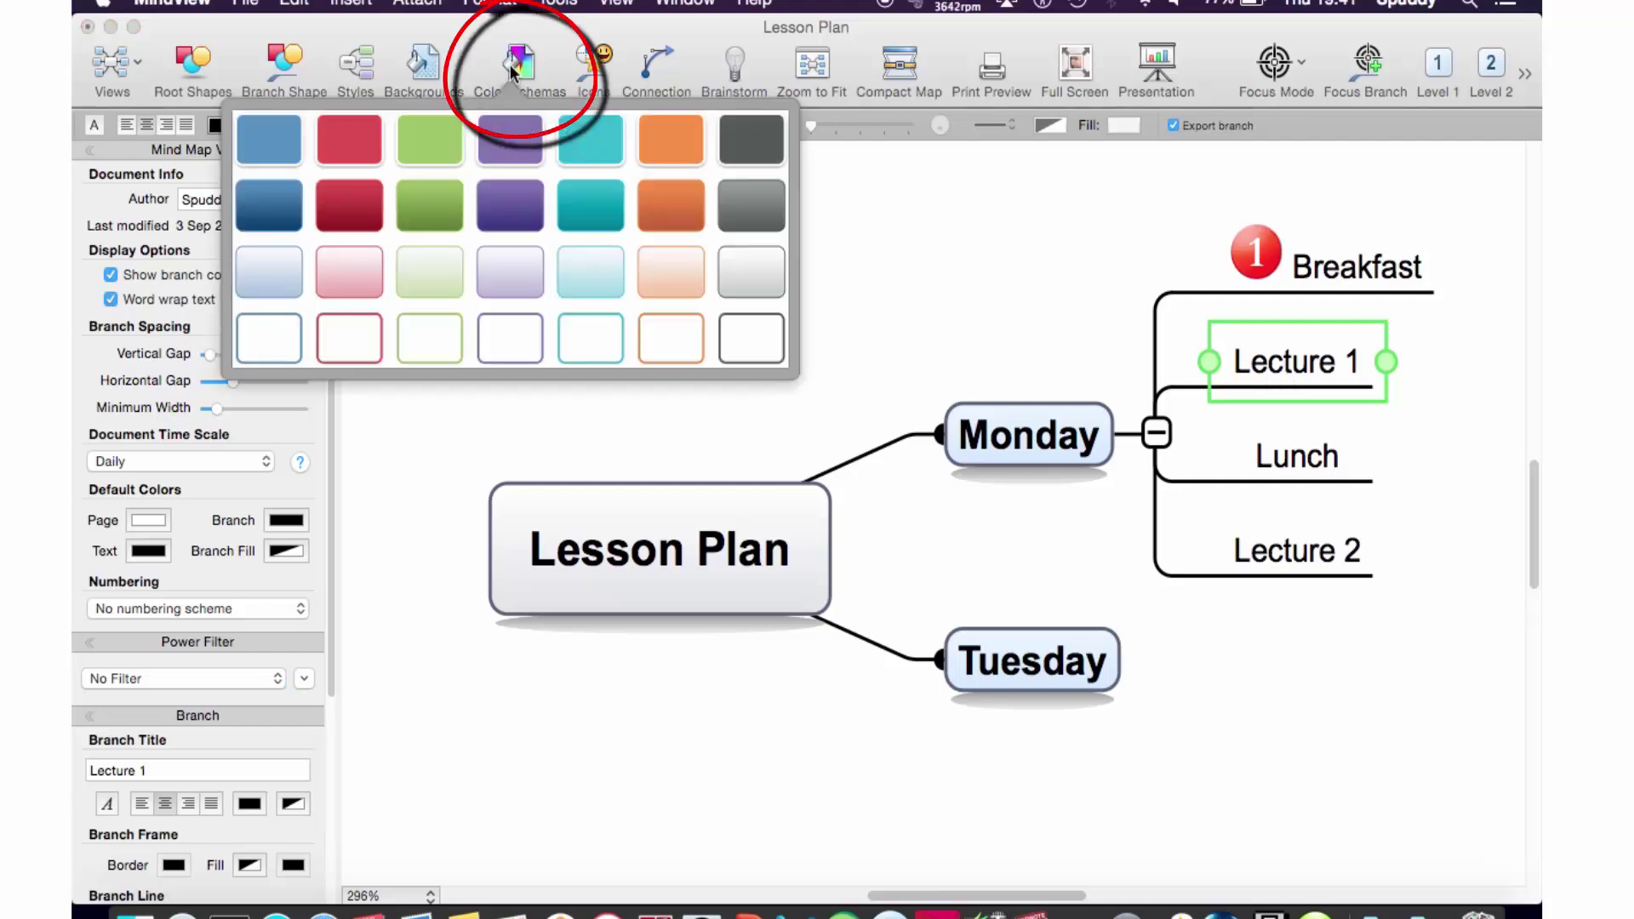
left_click(354, 152)
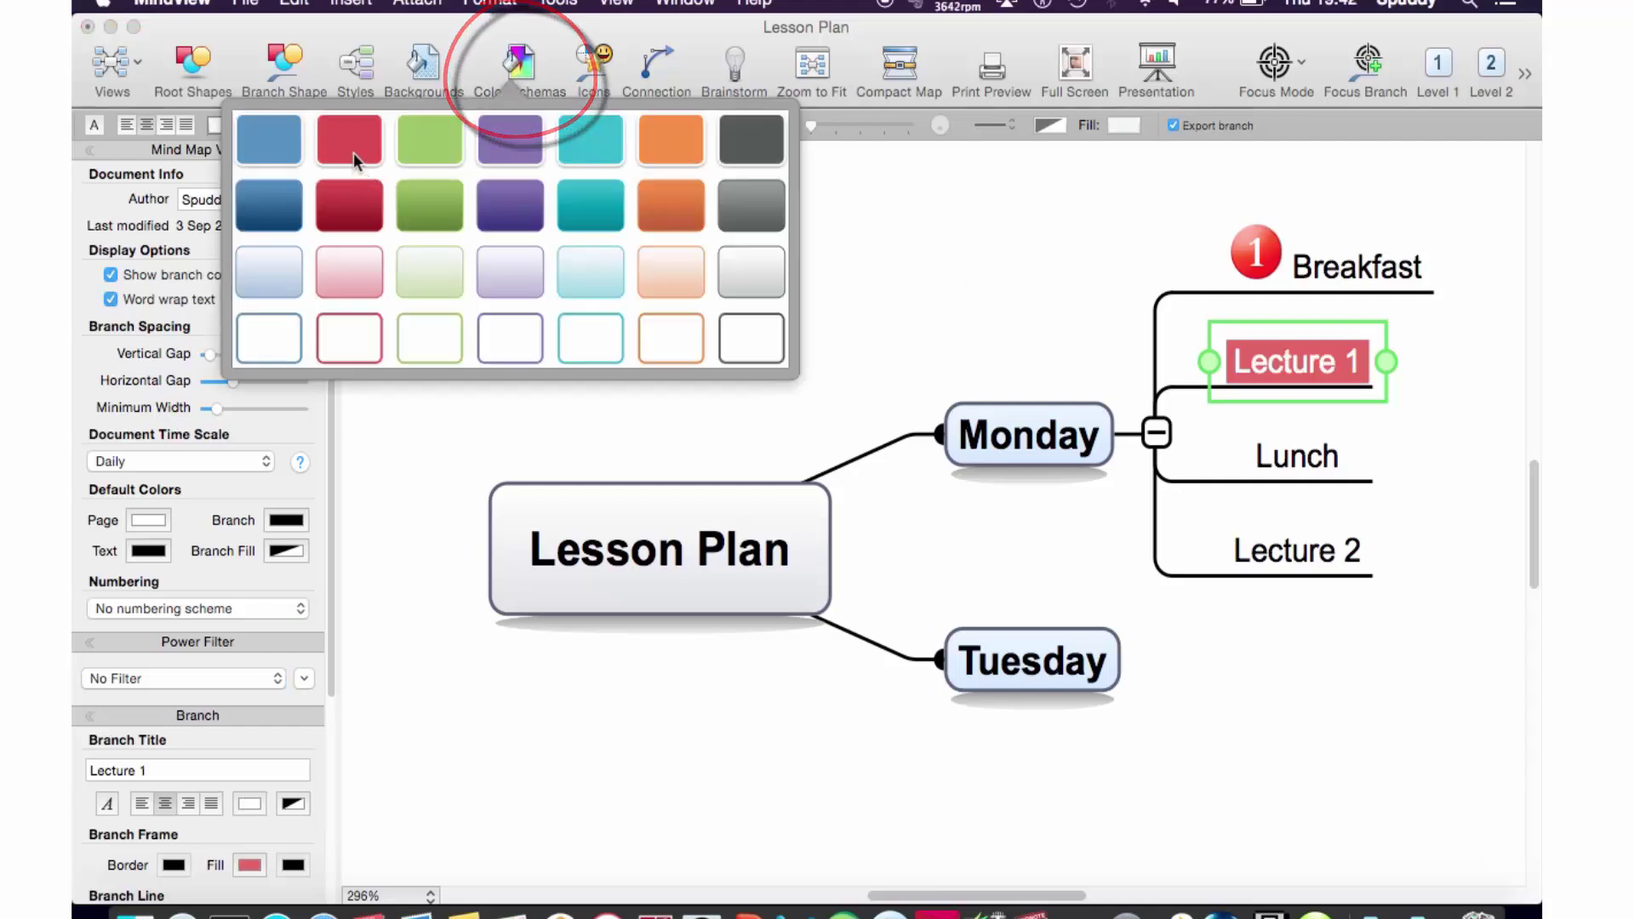
left_click(441, 201)
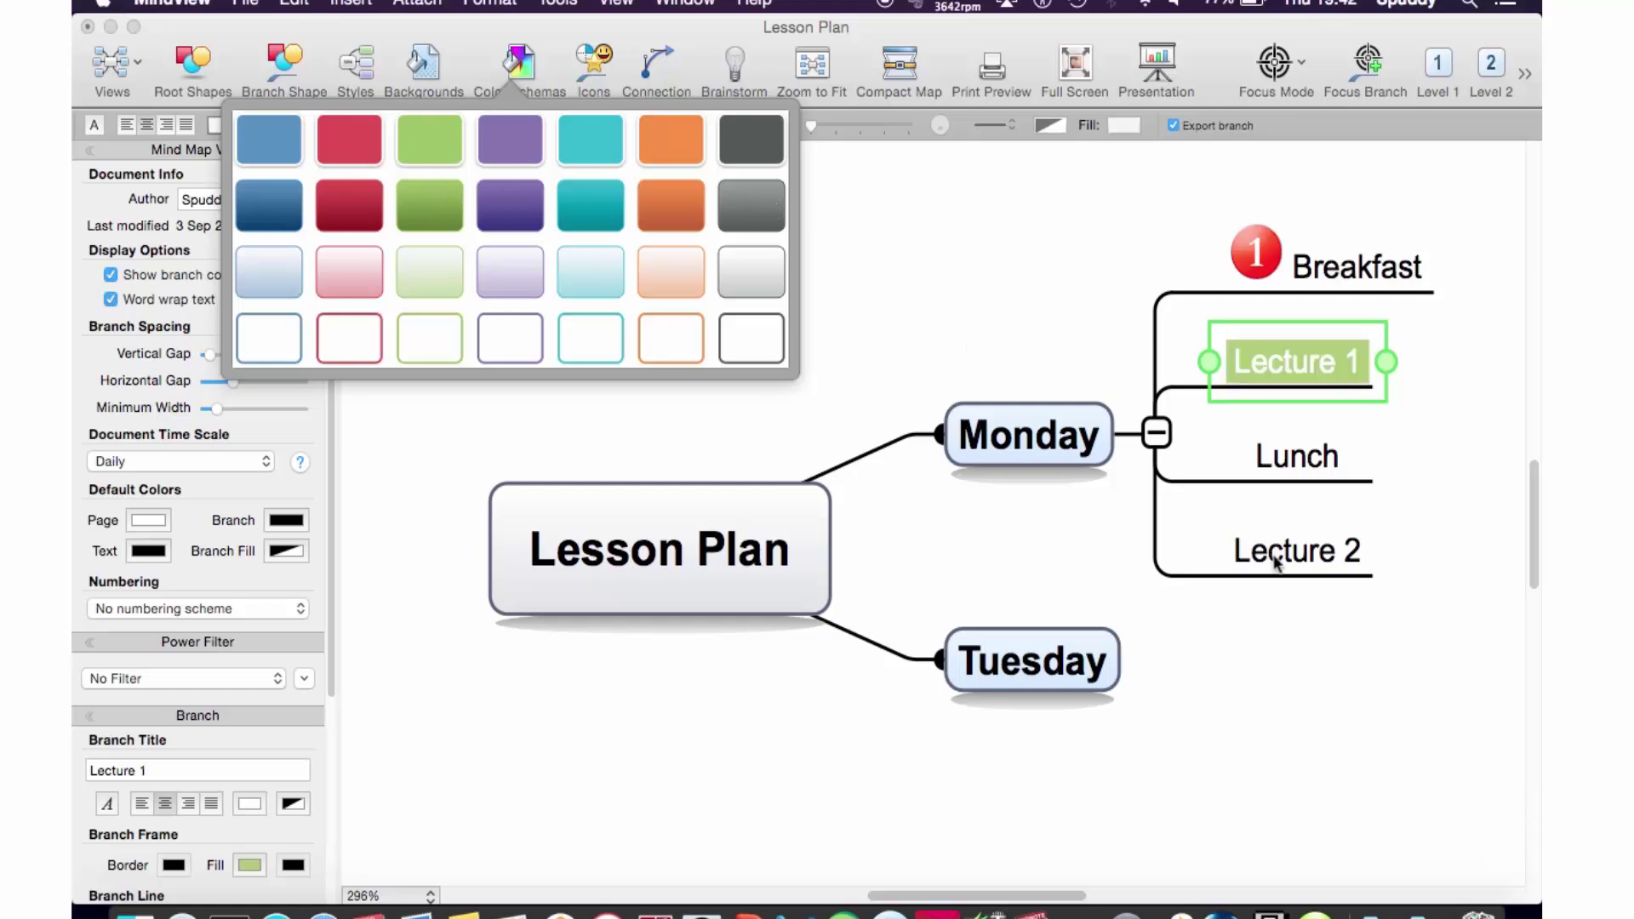
- Apply the orange gradient color scheme to the Lunch branch and deselect it
left_click(1296, 468)
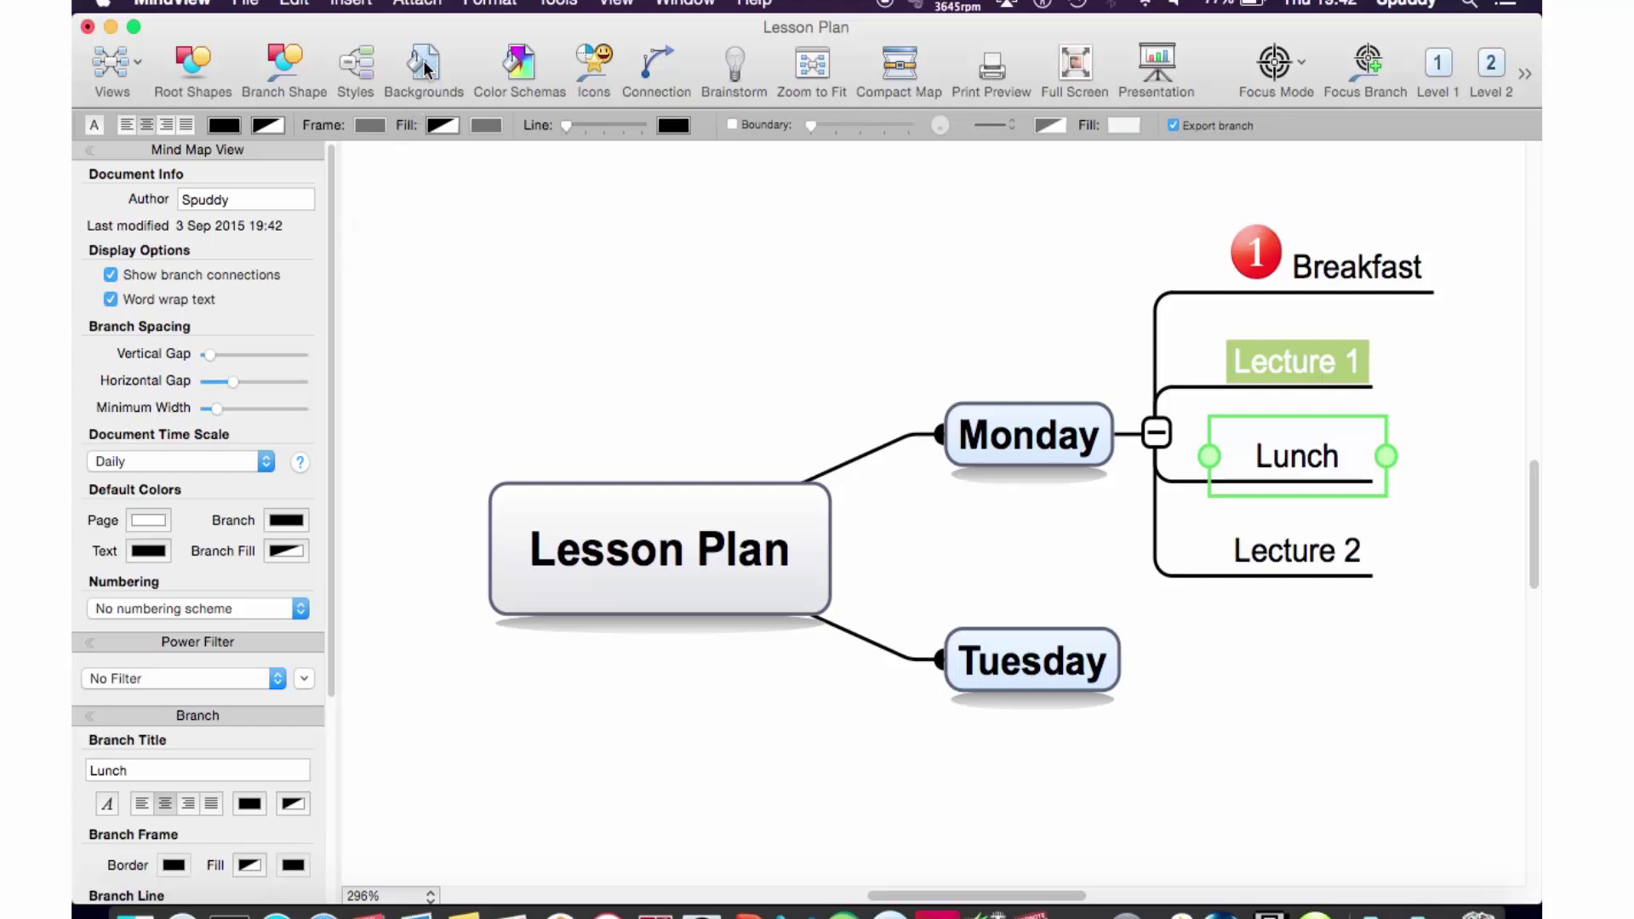
left_click(521, 61)
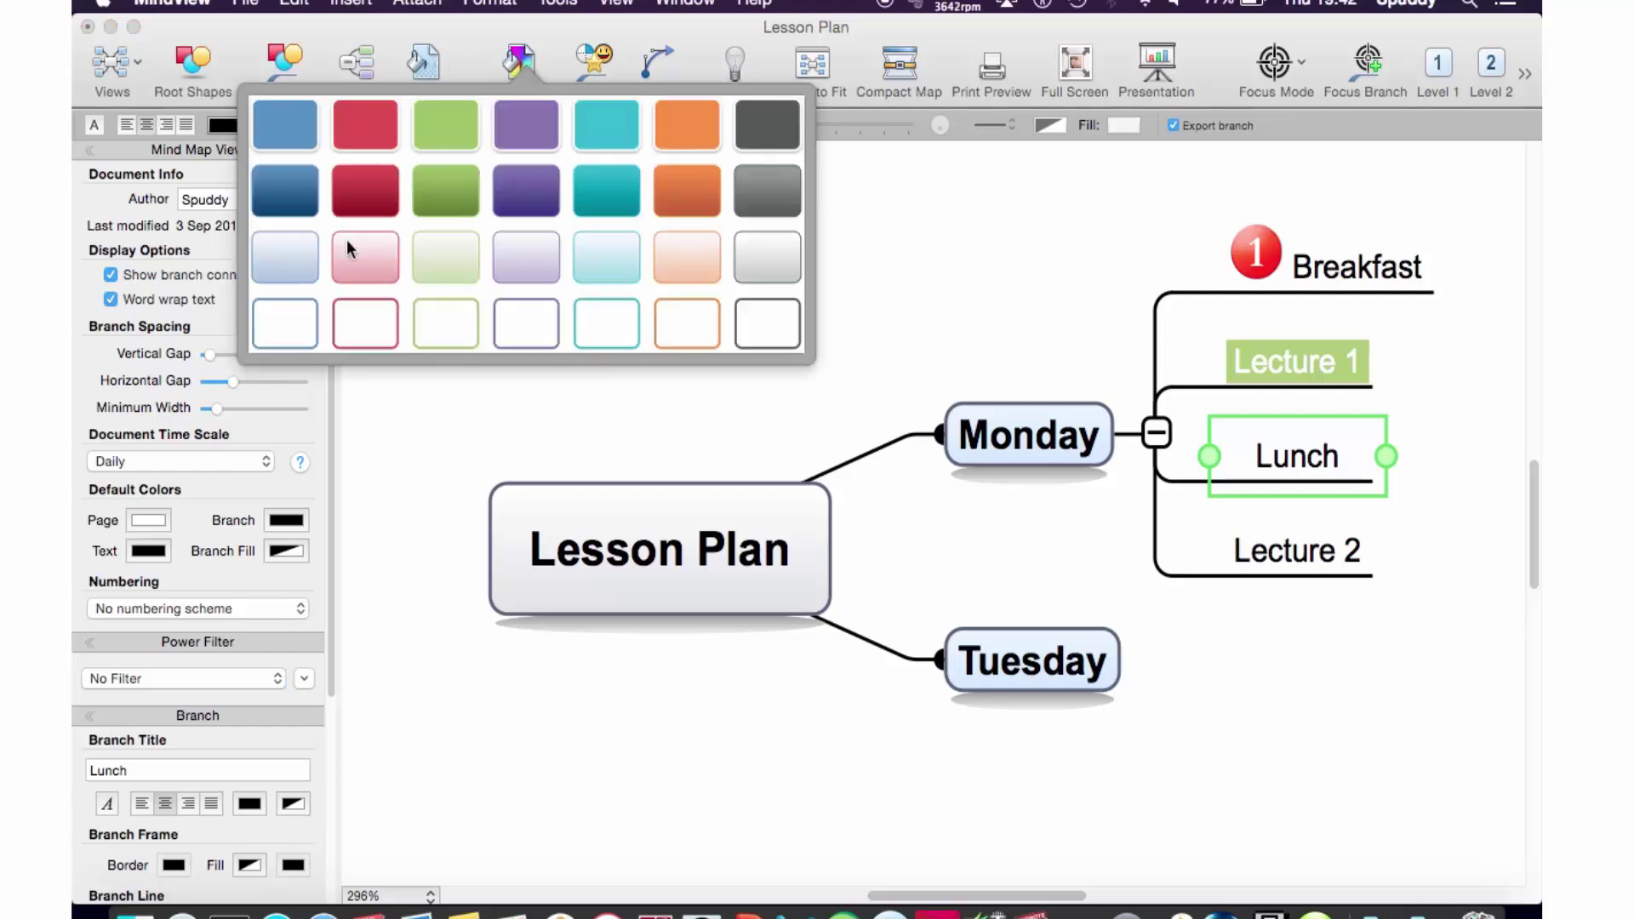
left_click(376, 257)
left_click(702, 189)
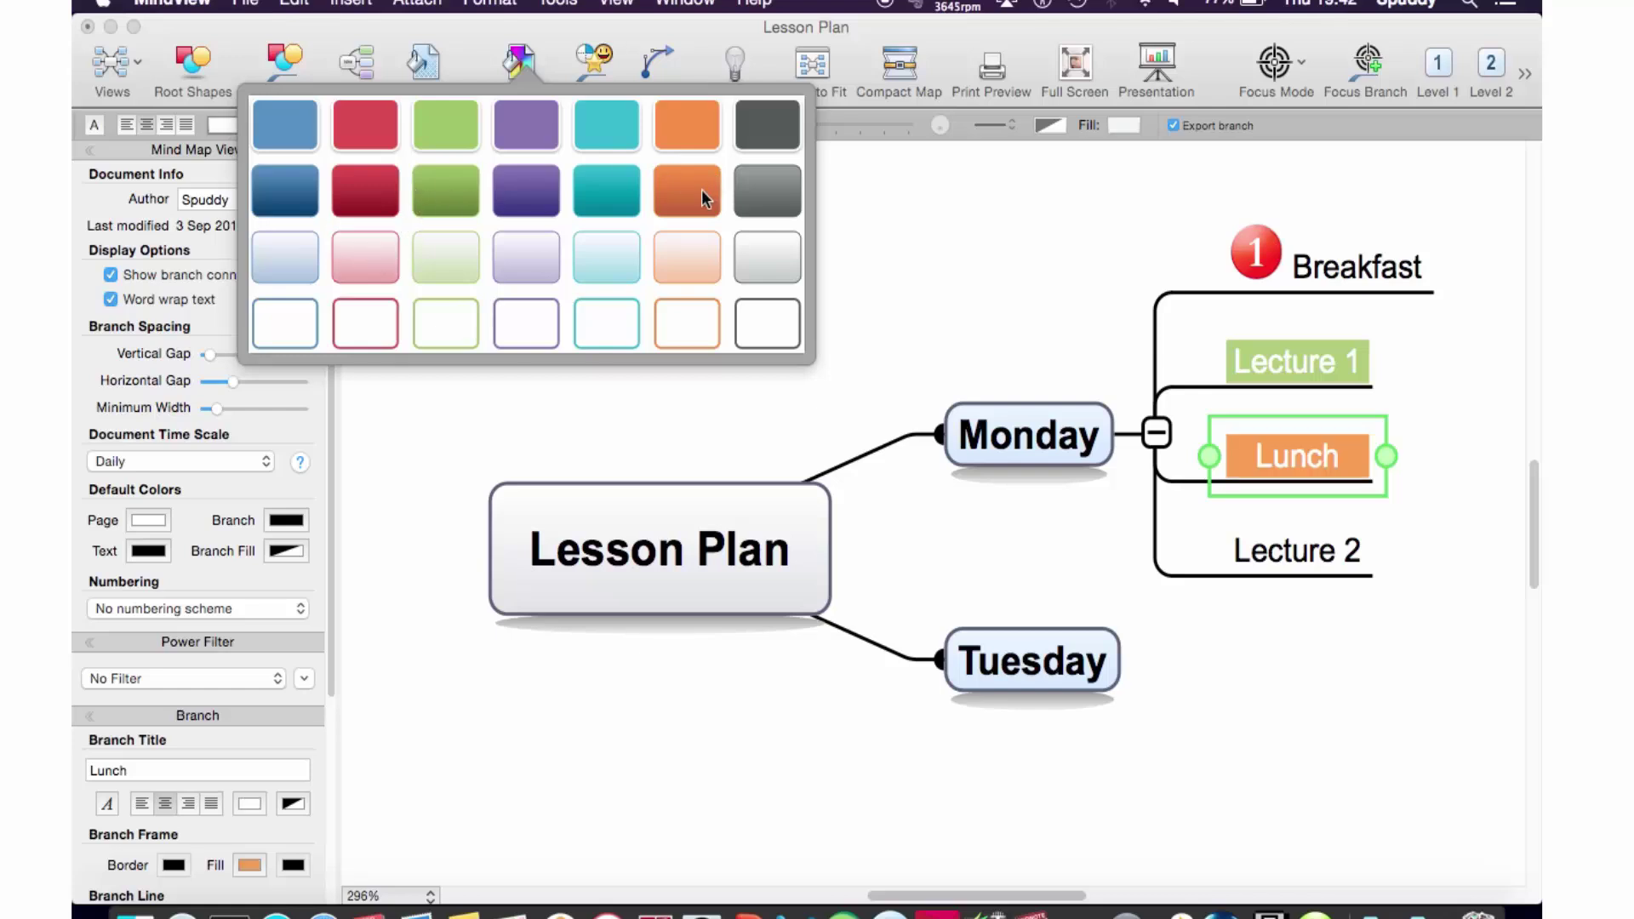
left_click(930, 503)
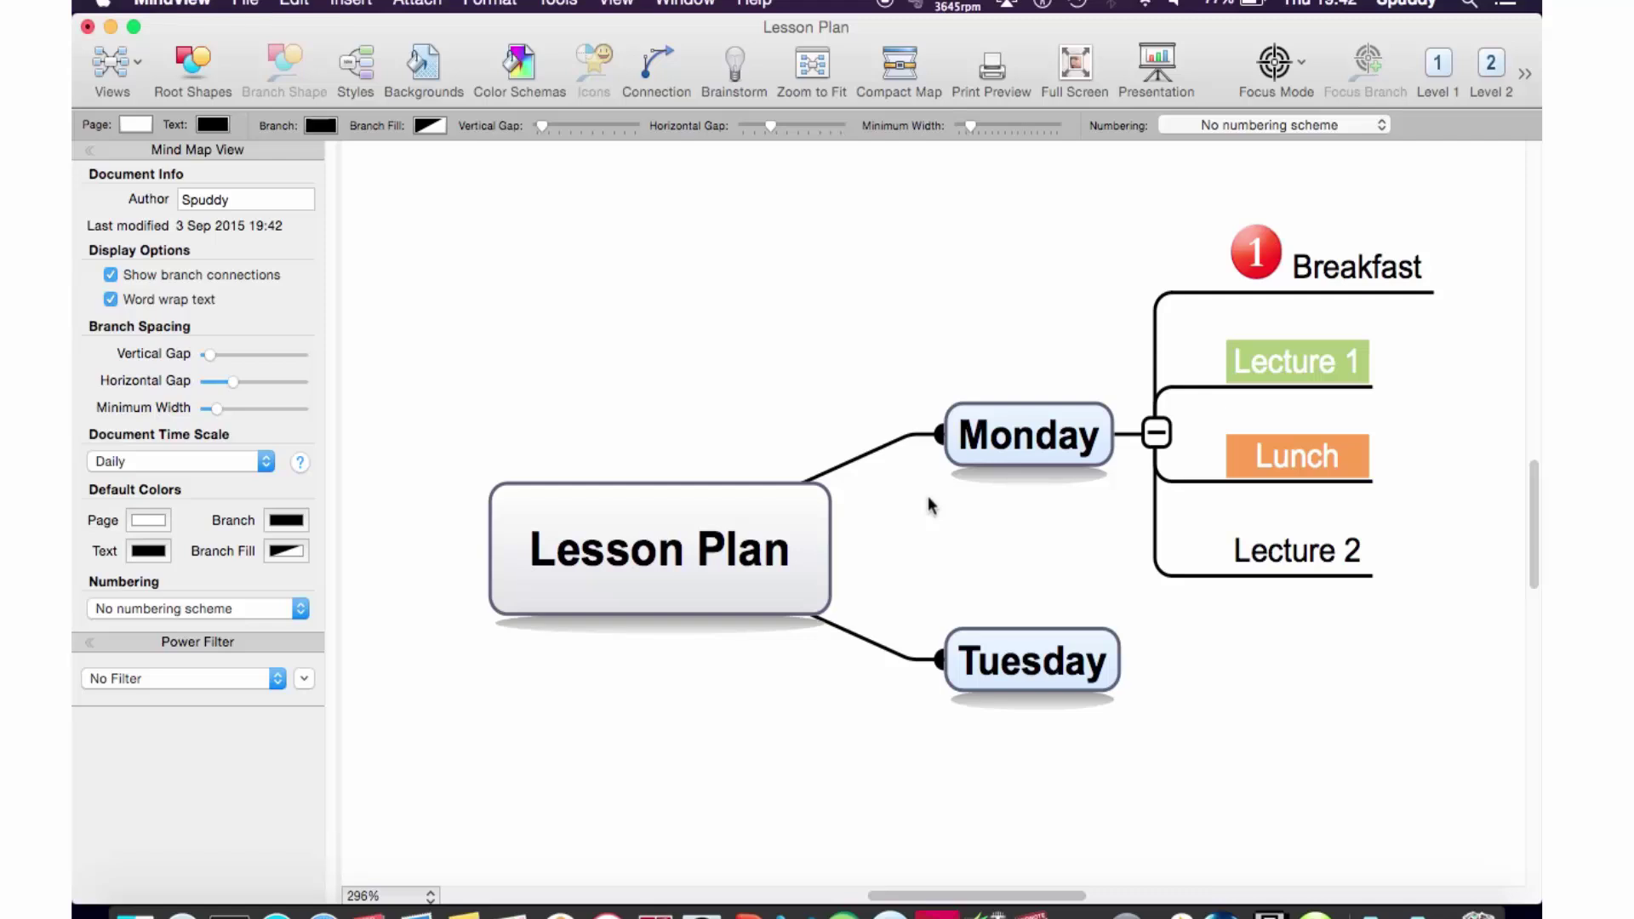
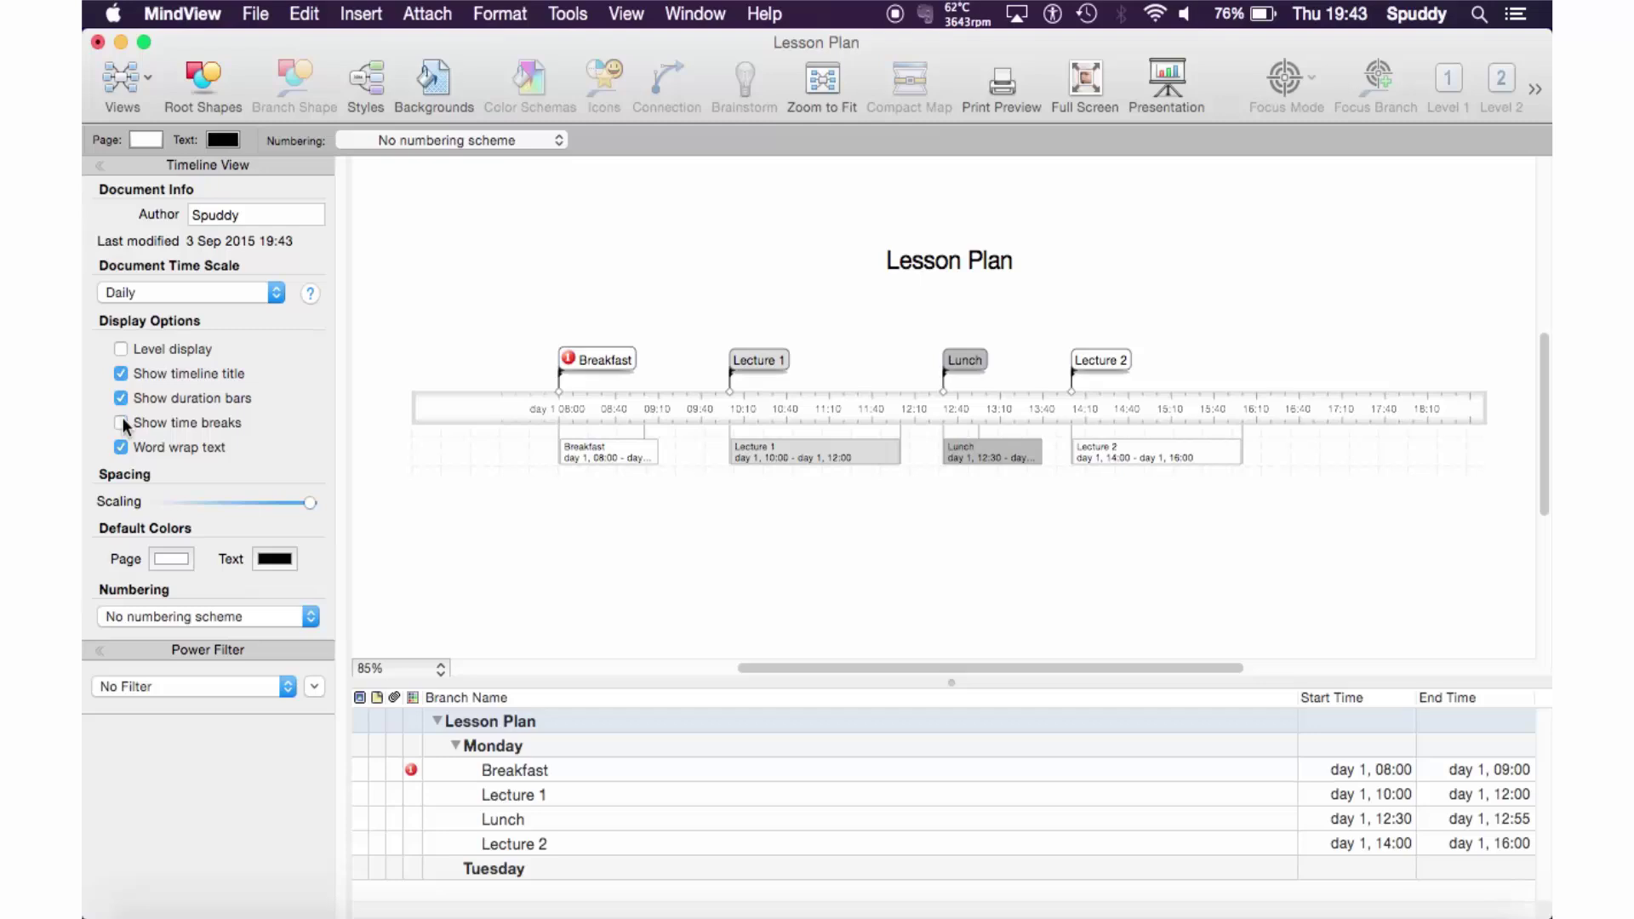
- Reduce the timeline's scaling slightly and review the document time scale options, keeping Daily
mouse_move(313, 504)
left_mouse_down()
mouse_move(251, 503)
mouse_move(310, 502)
left_mouse_up()
left_click(279, 504)
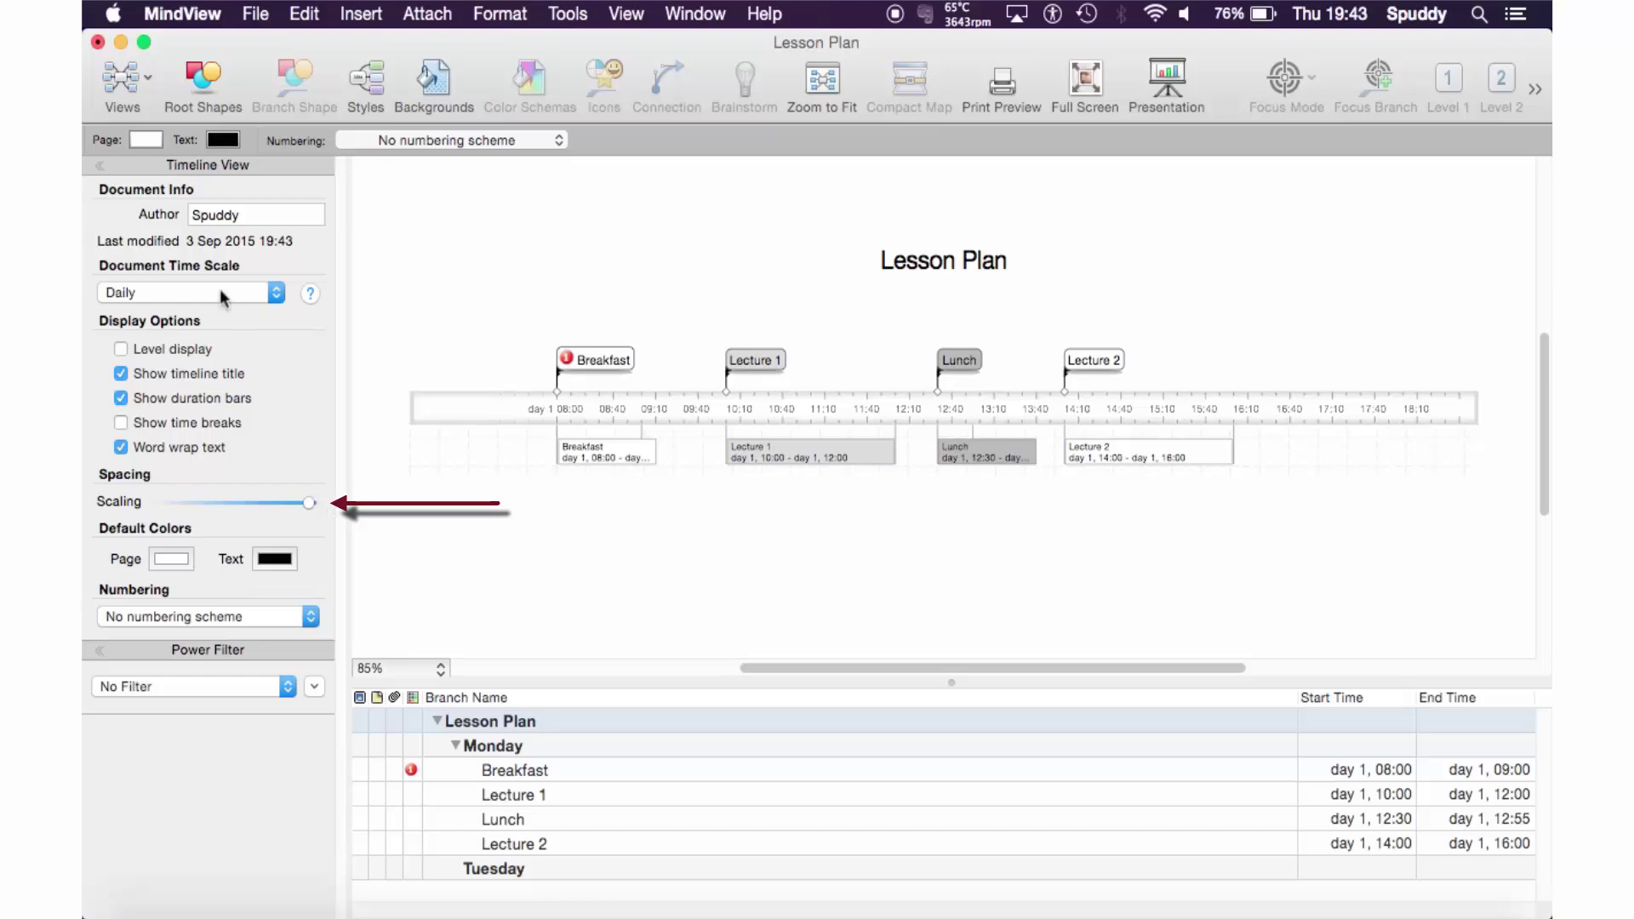
left_click(275, 294)
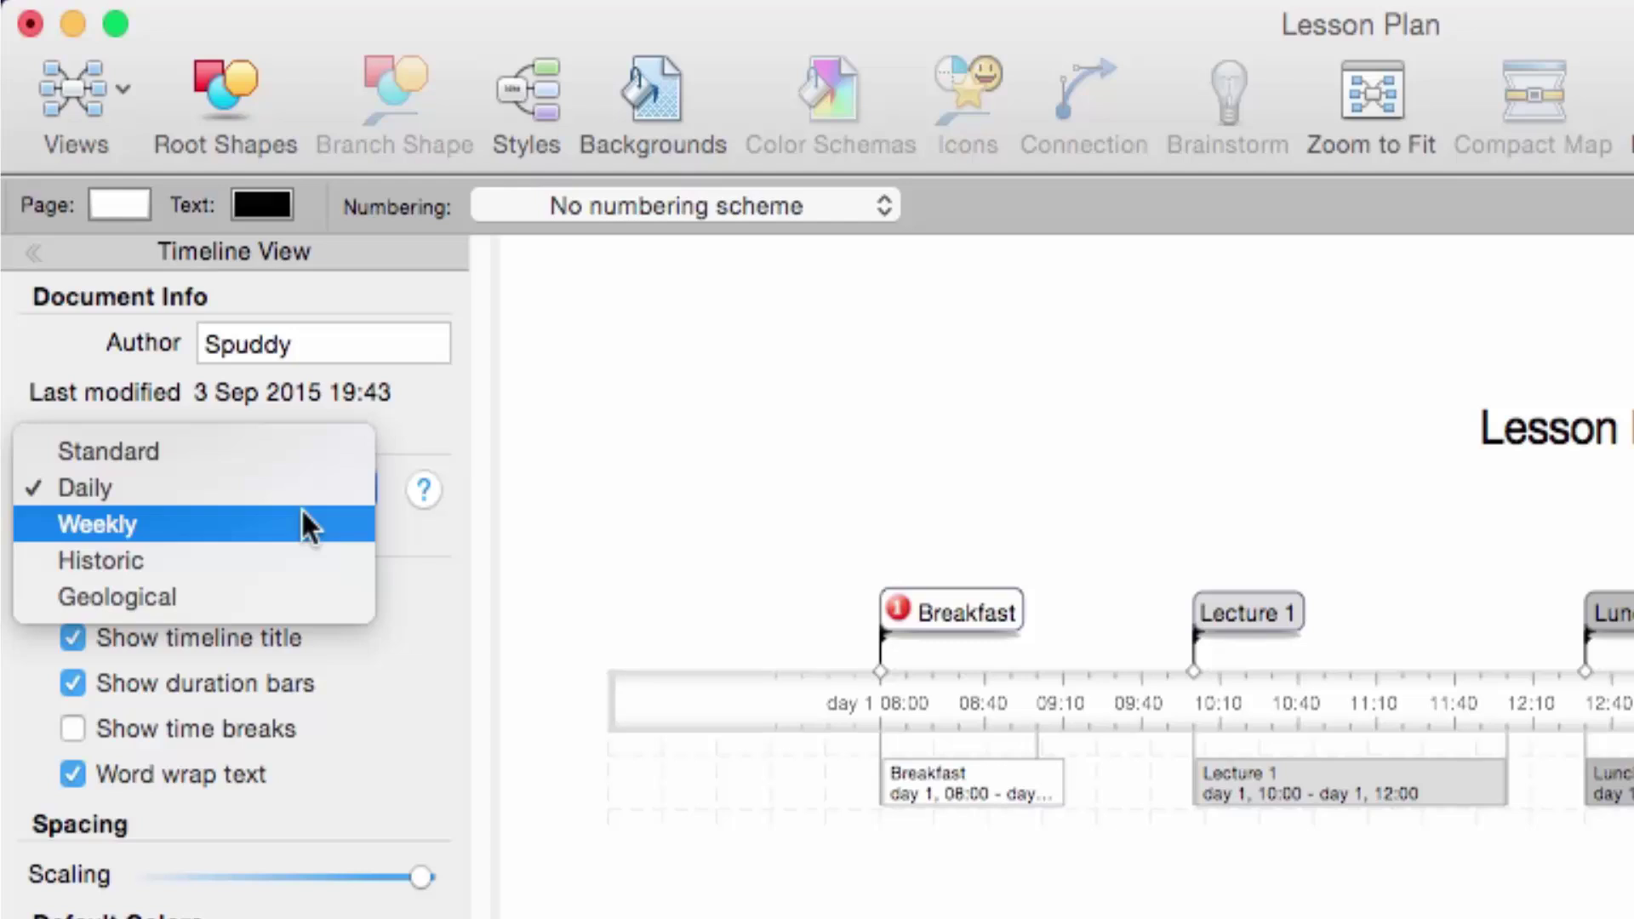
left_click(417, 764)
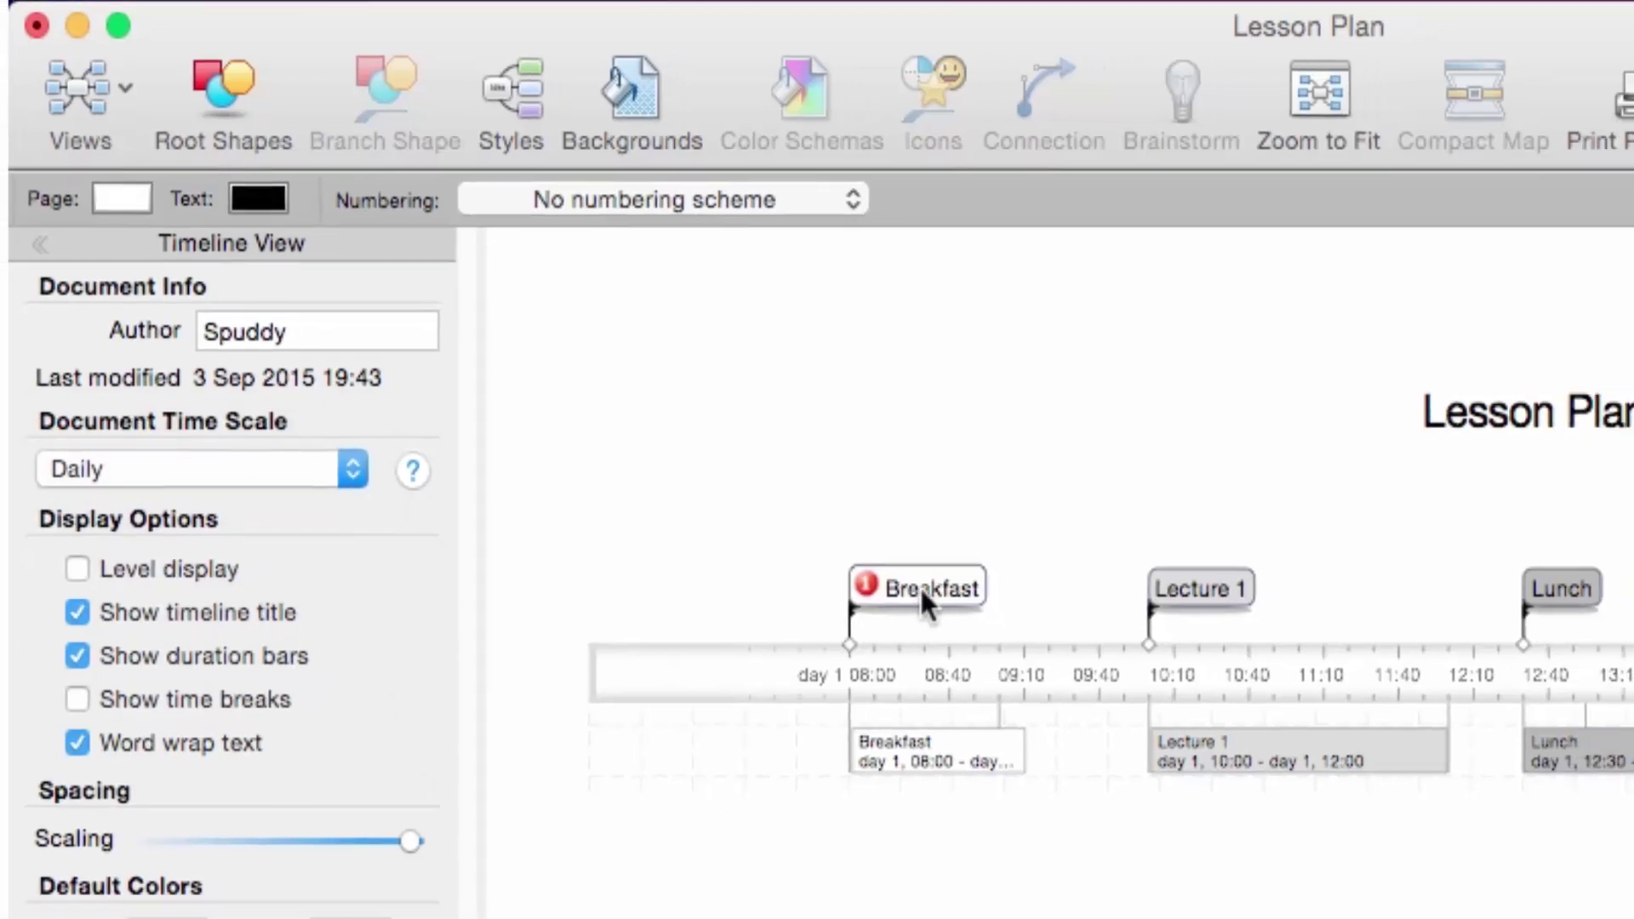
- Give the Breakfast branch on the timeline a two-color fill running from bright green to red
left_click(960, 617)
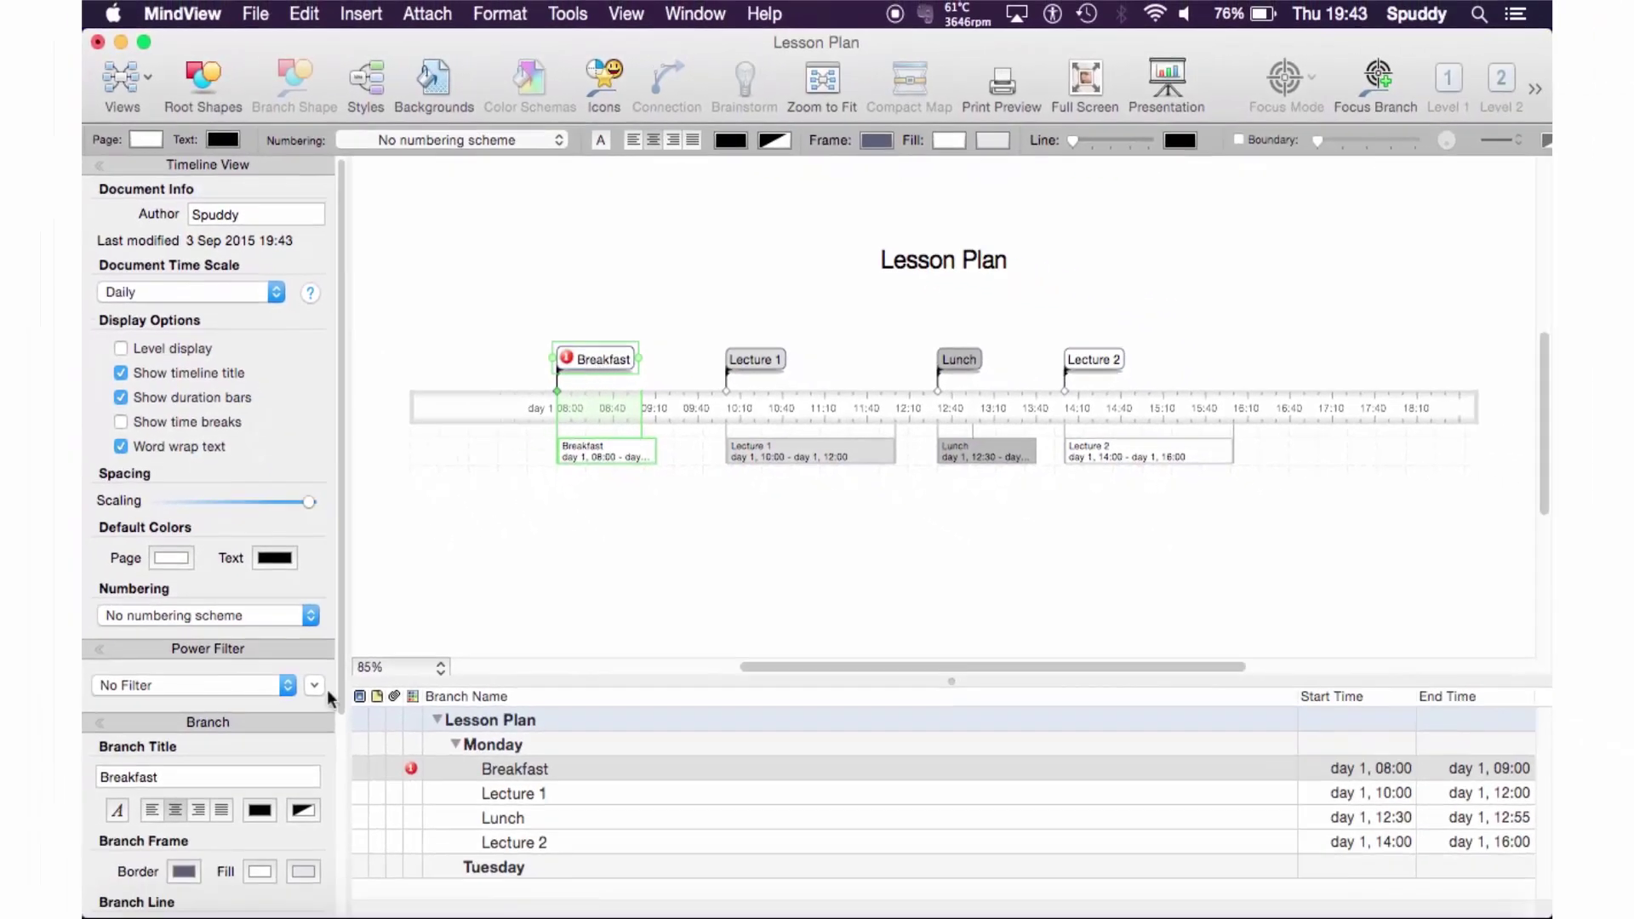
left_click(260, 870)
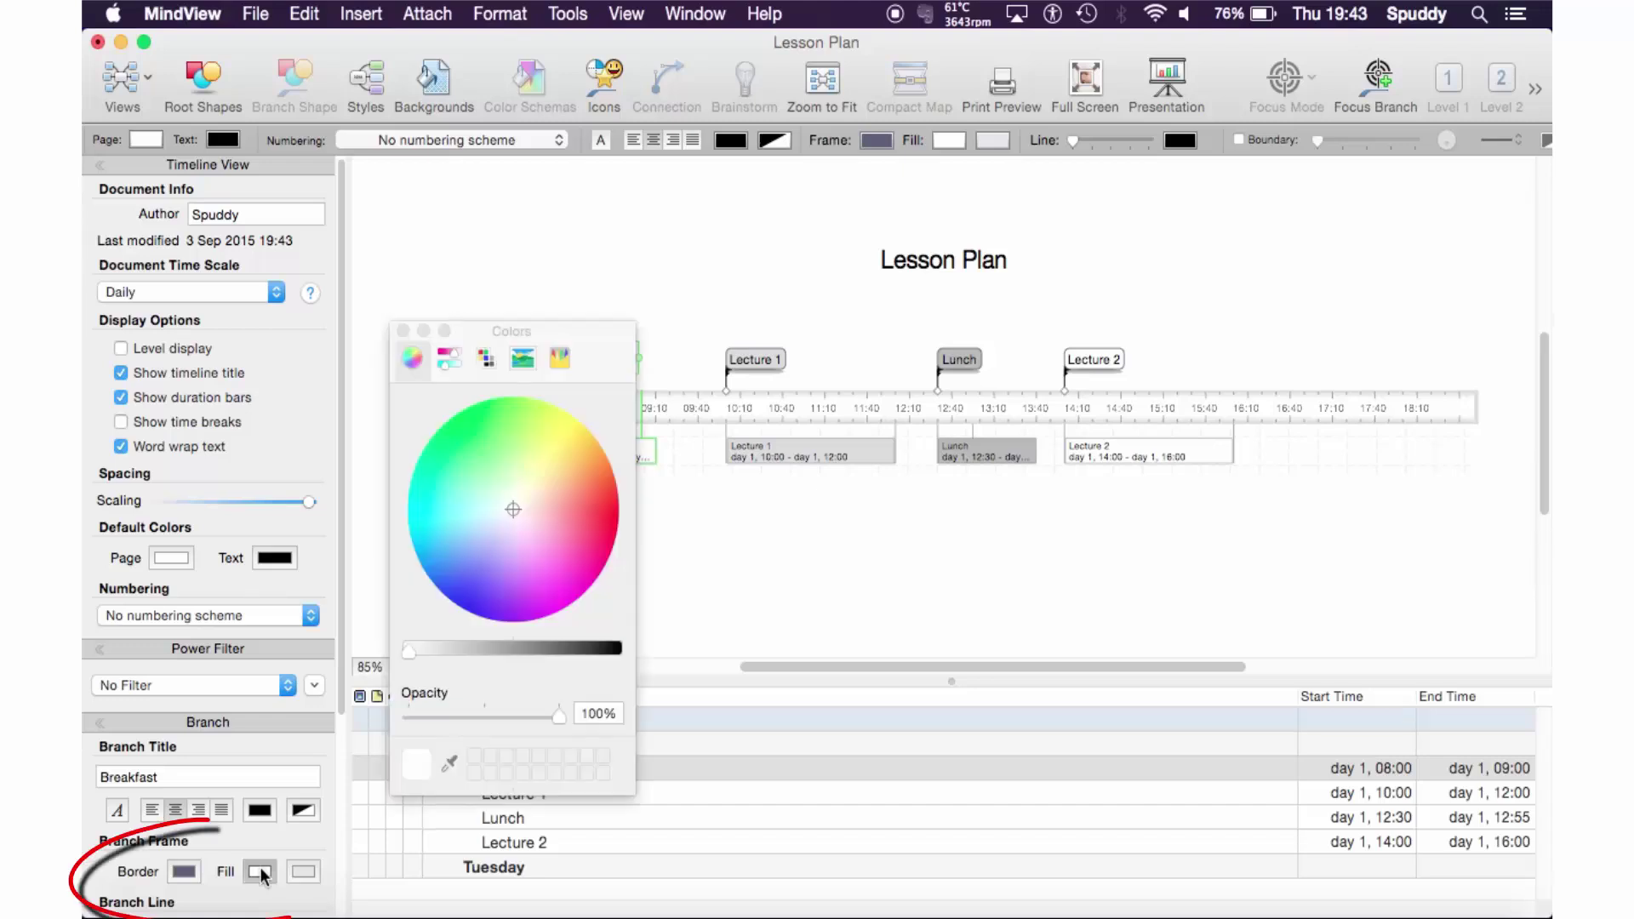
left_click(444, 446)
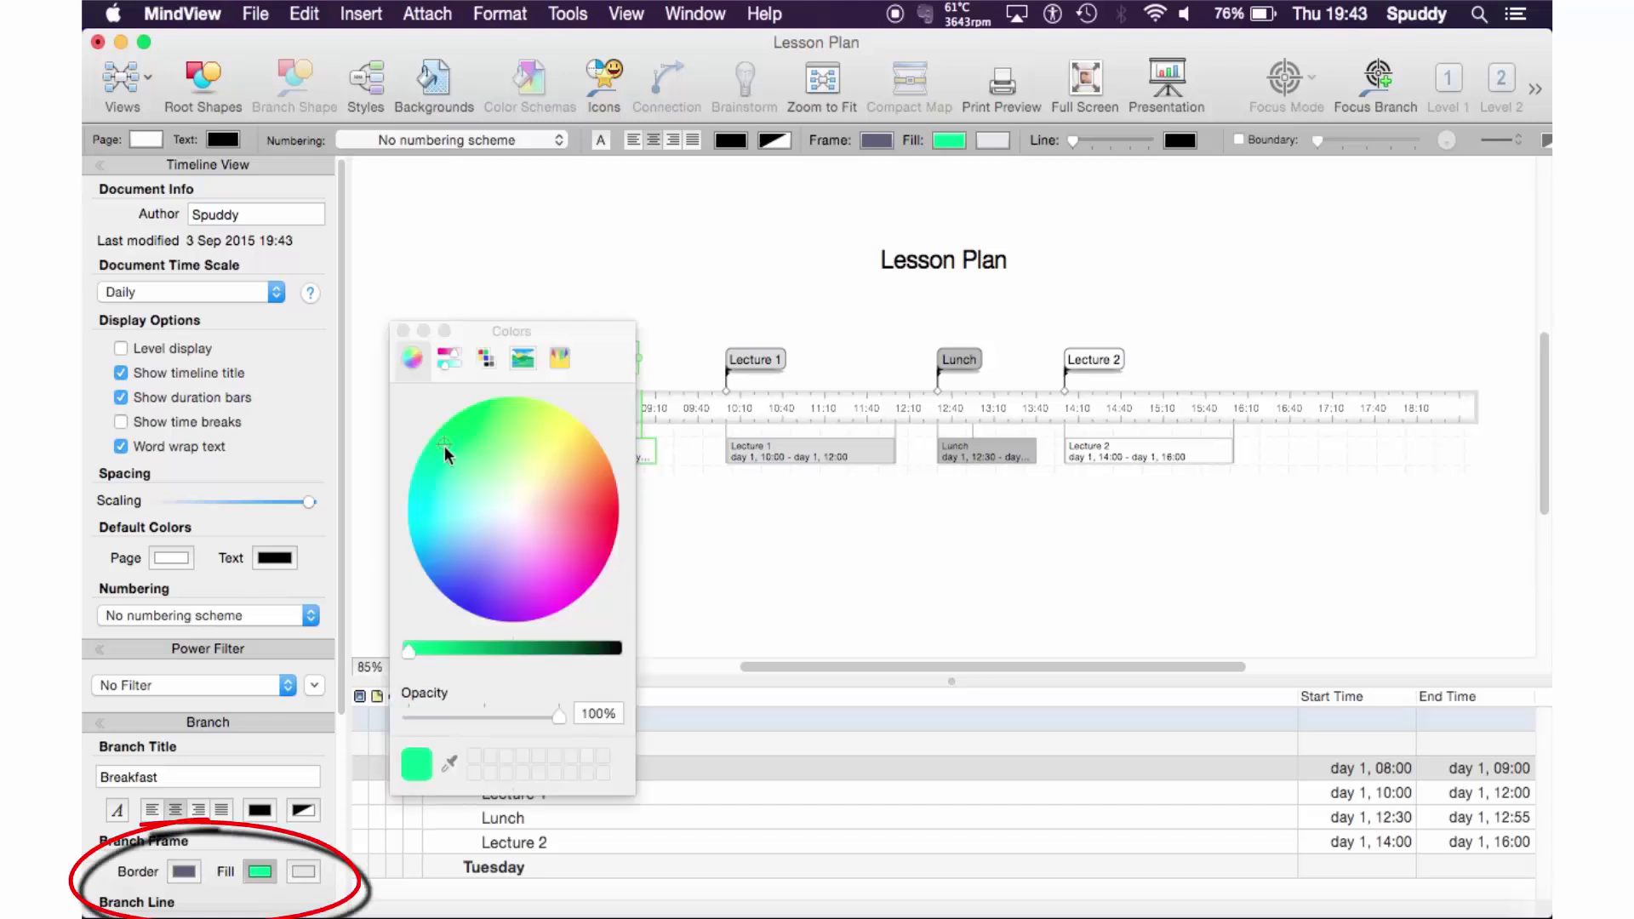
left_click(403, 331)
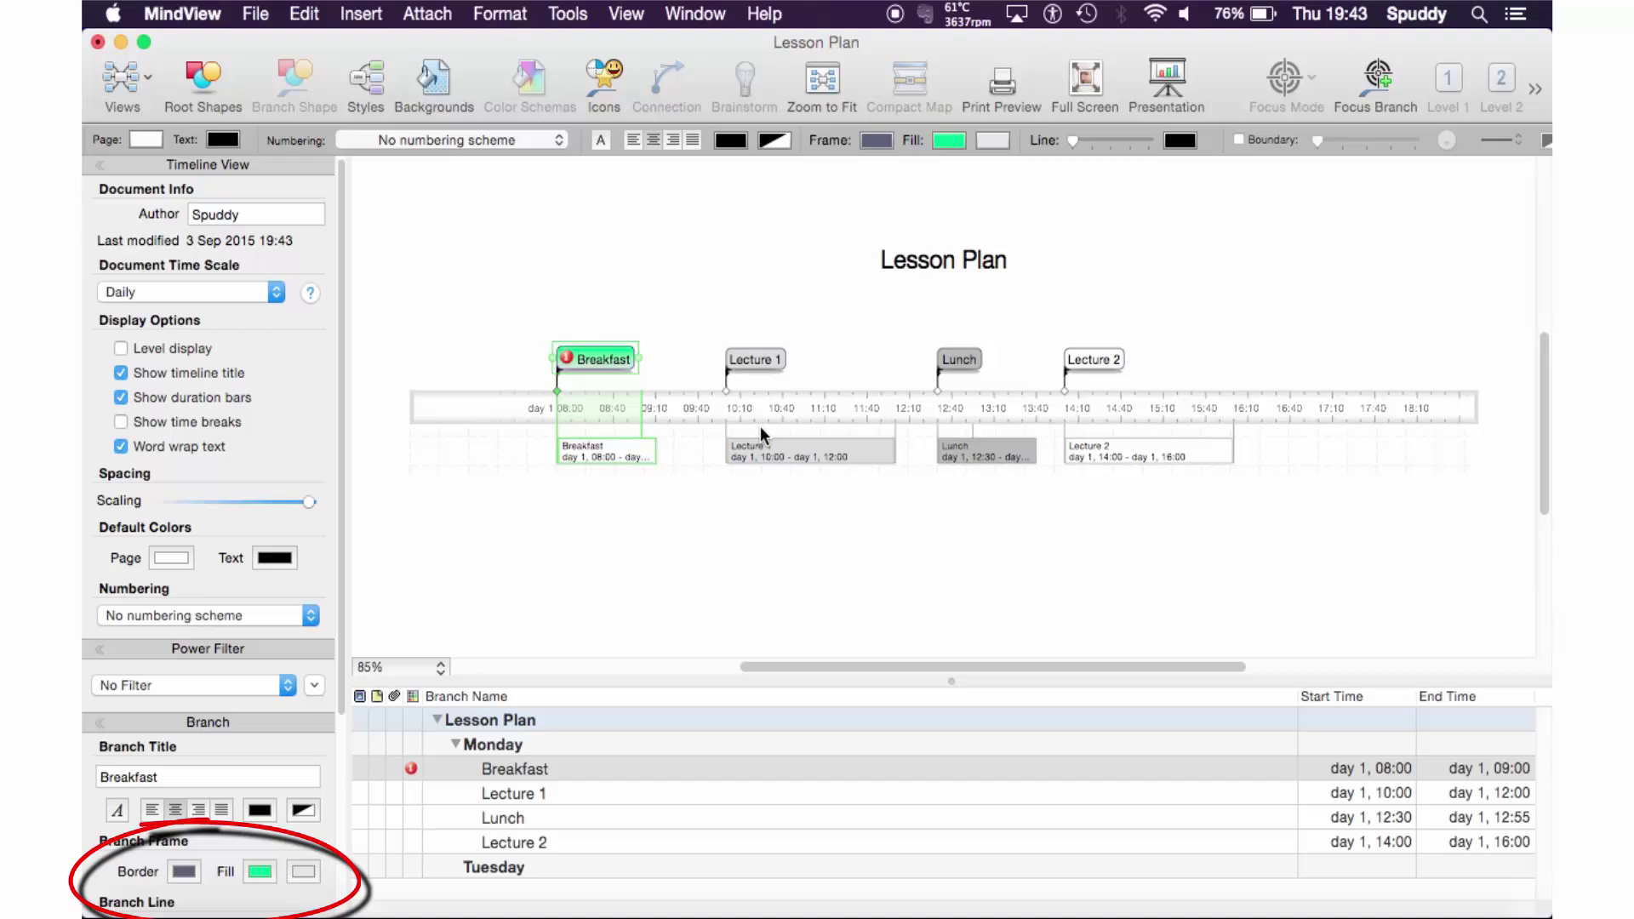
left_click(303, 871)
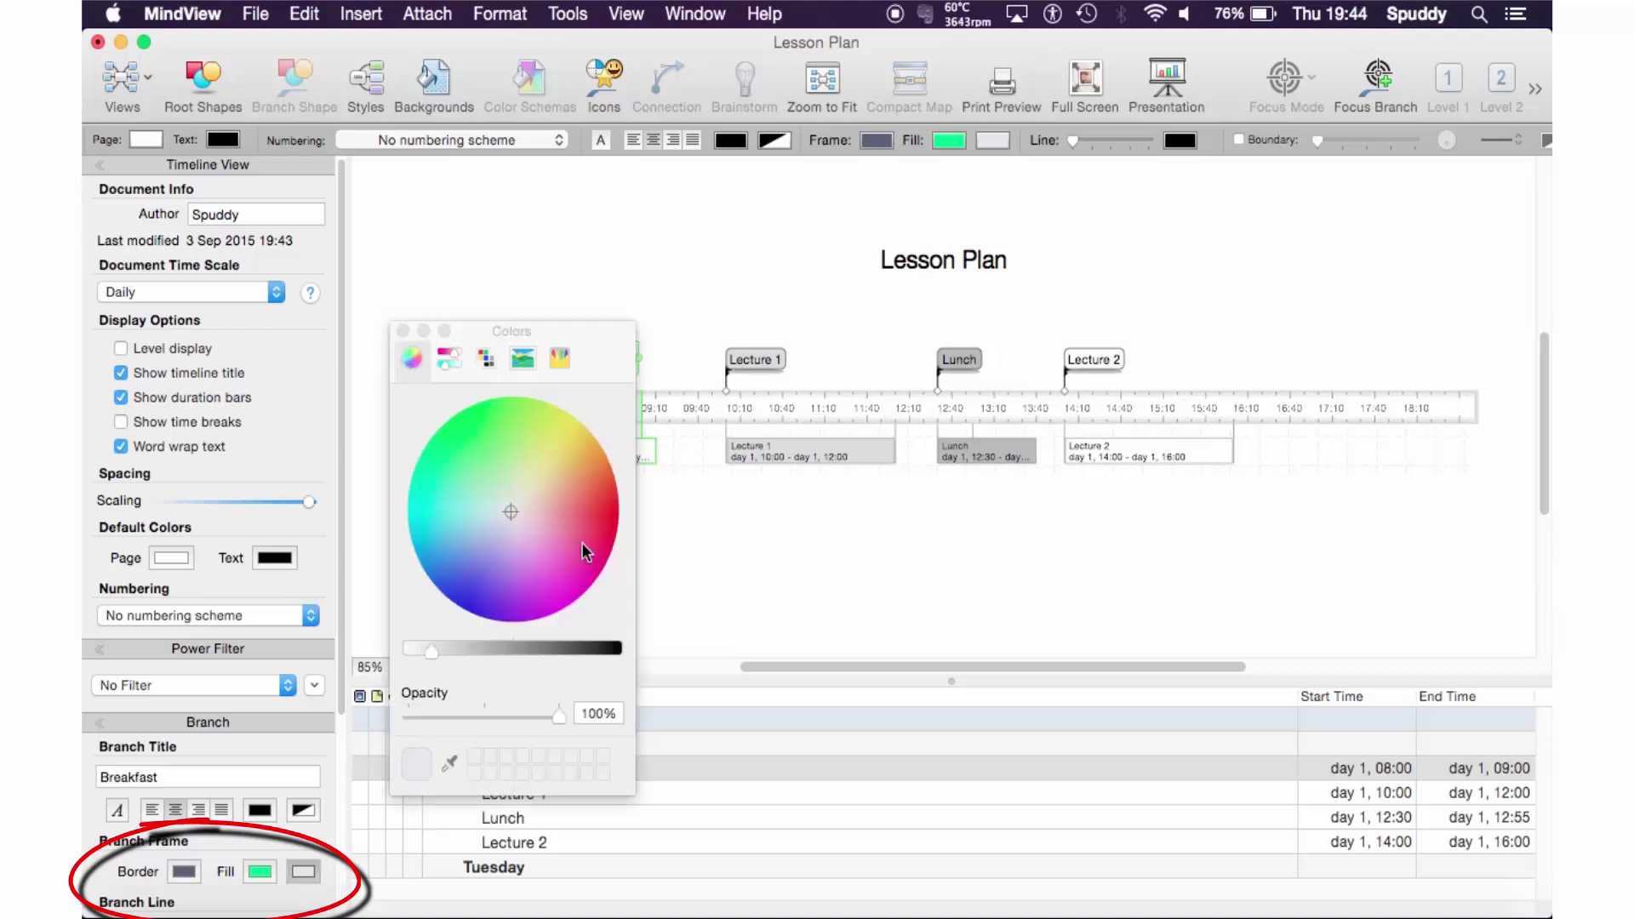
left_click(600, 515)
left_click(404, 330)
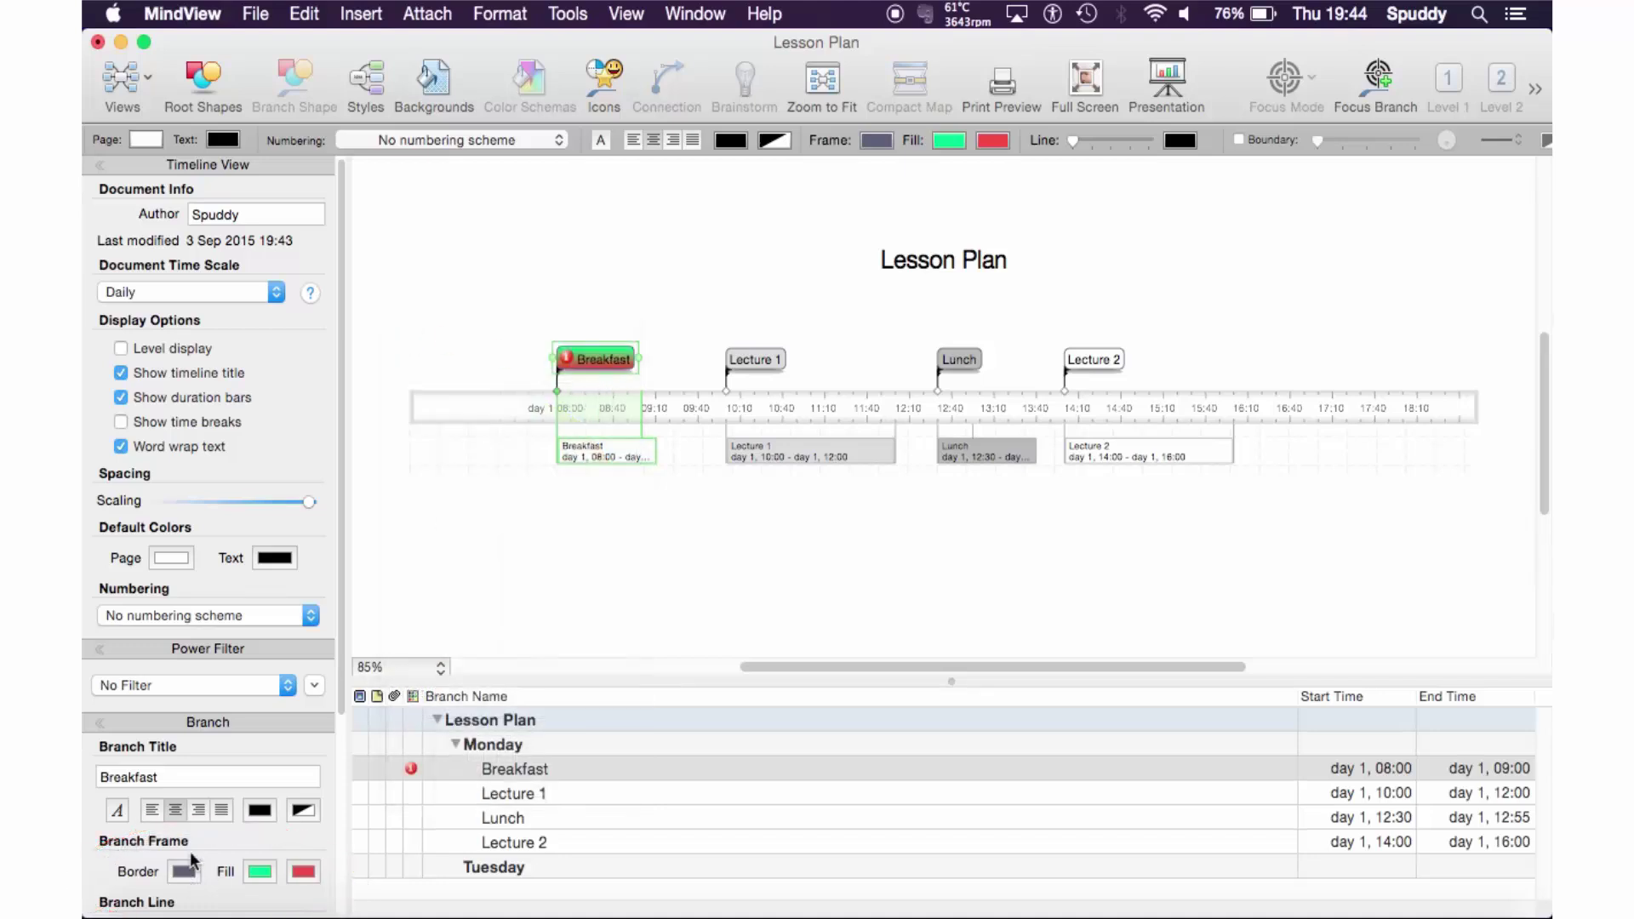
scroll(211, 812, "down", 3)
scroll(211, 812, "down", 2)
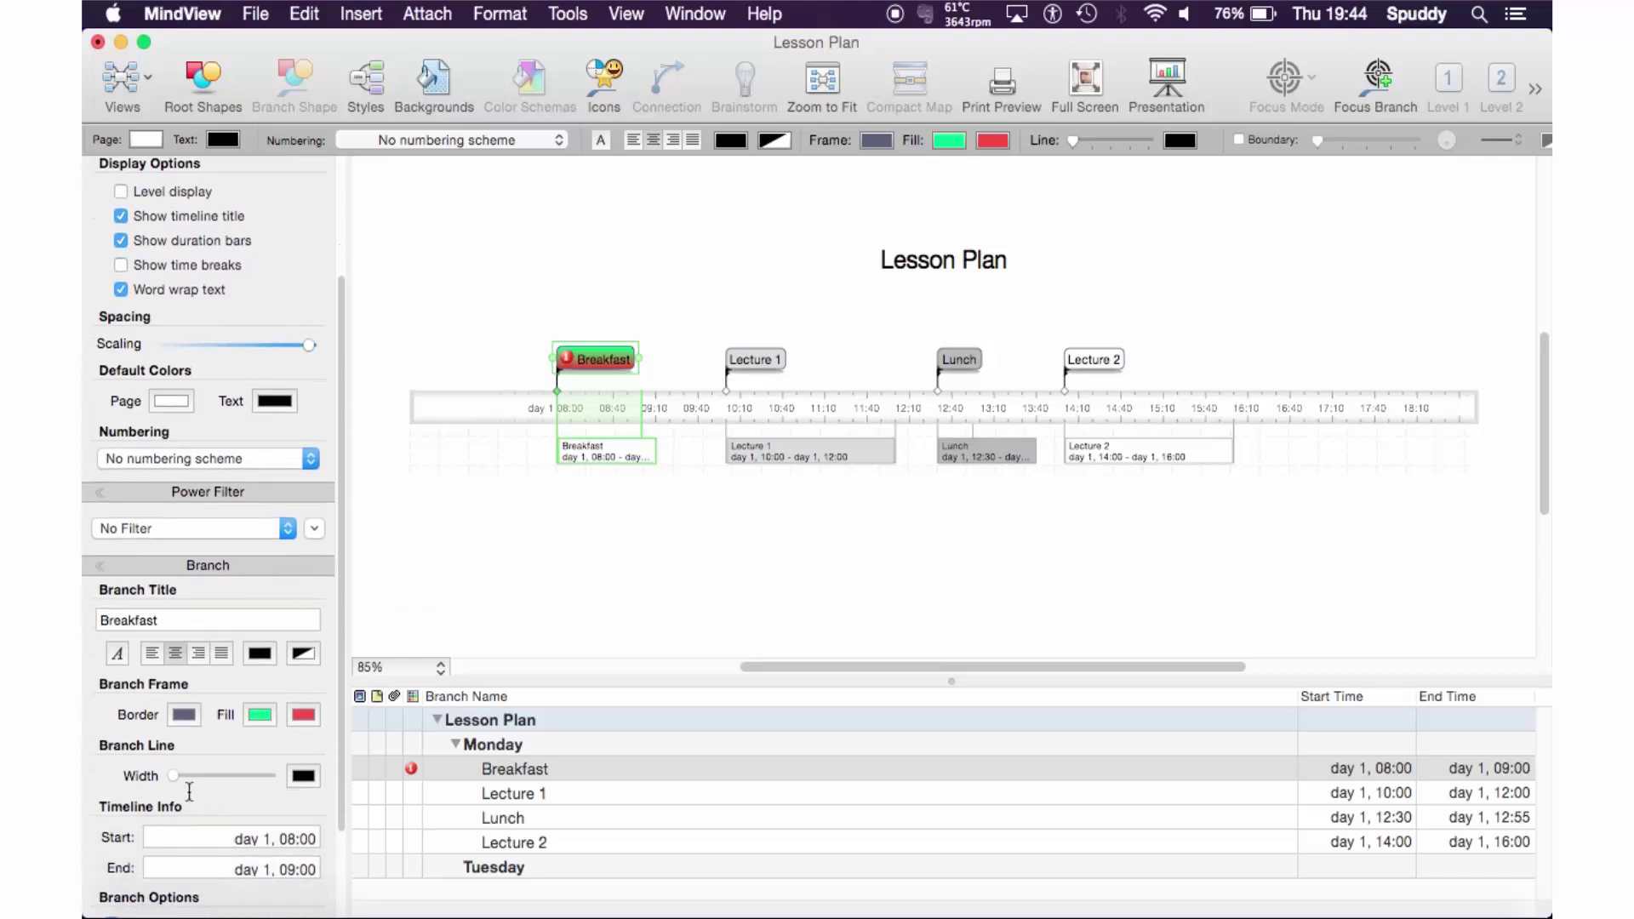
scroll(174, 779, "down", 3)
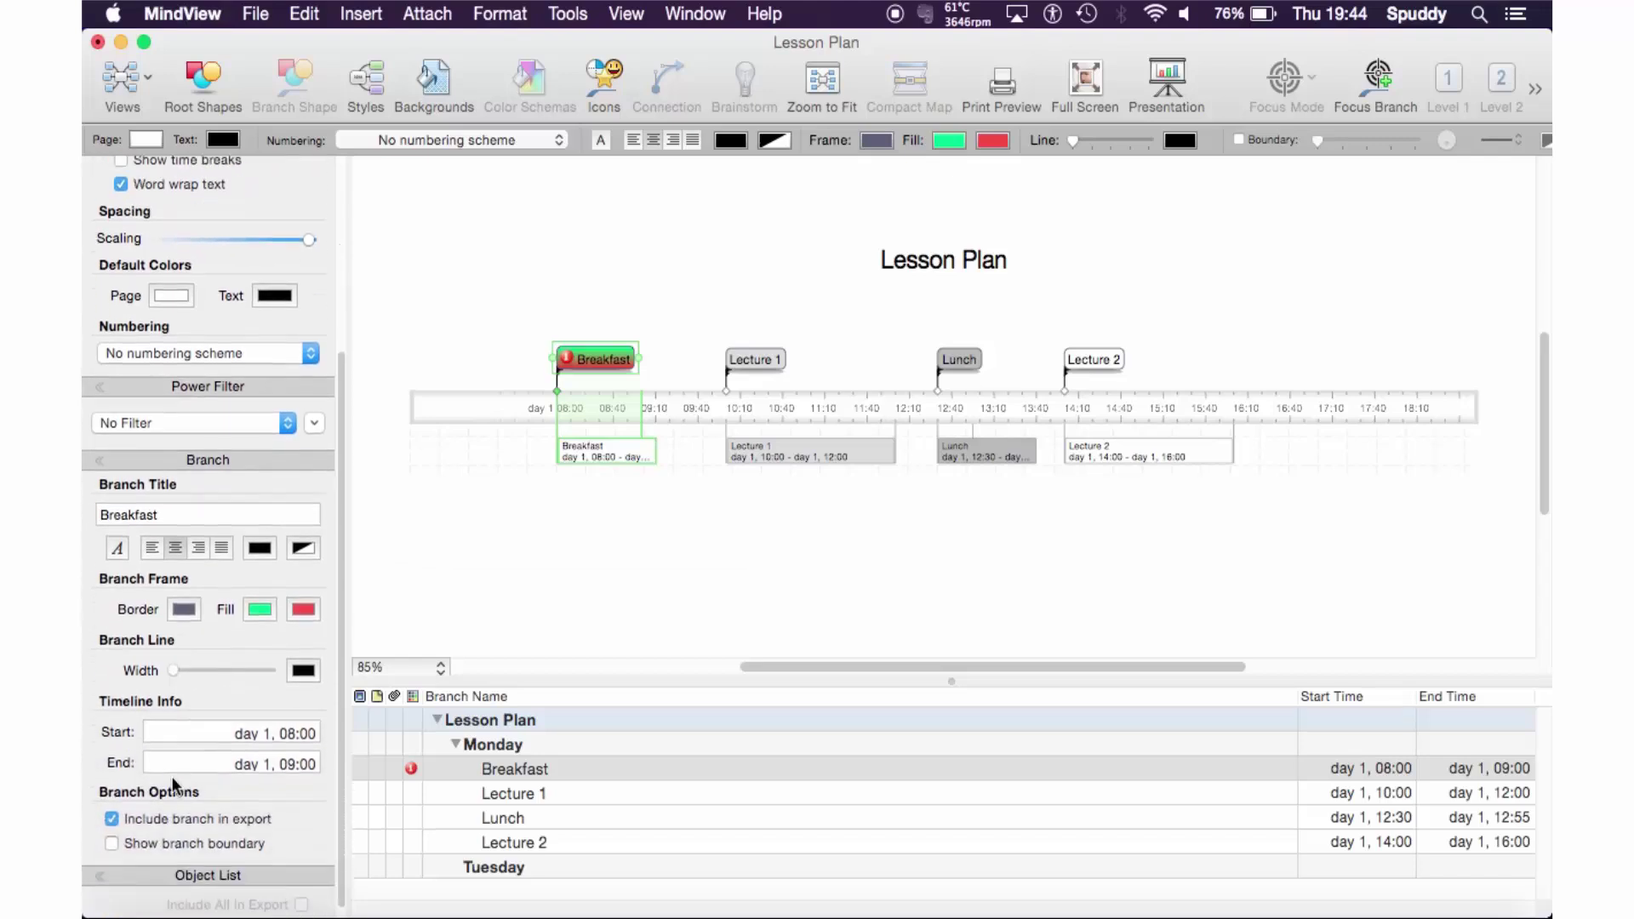
scroll(174, 785, "up", 8)
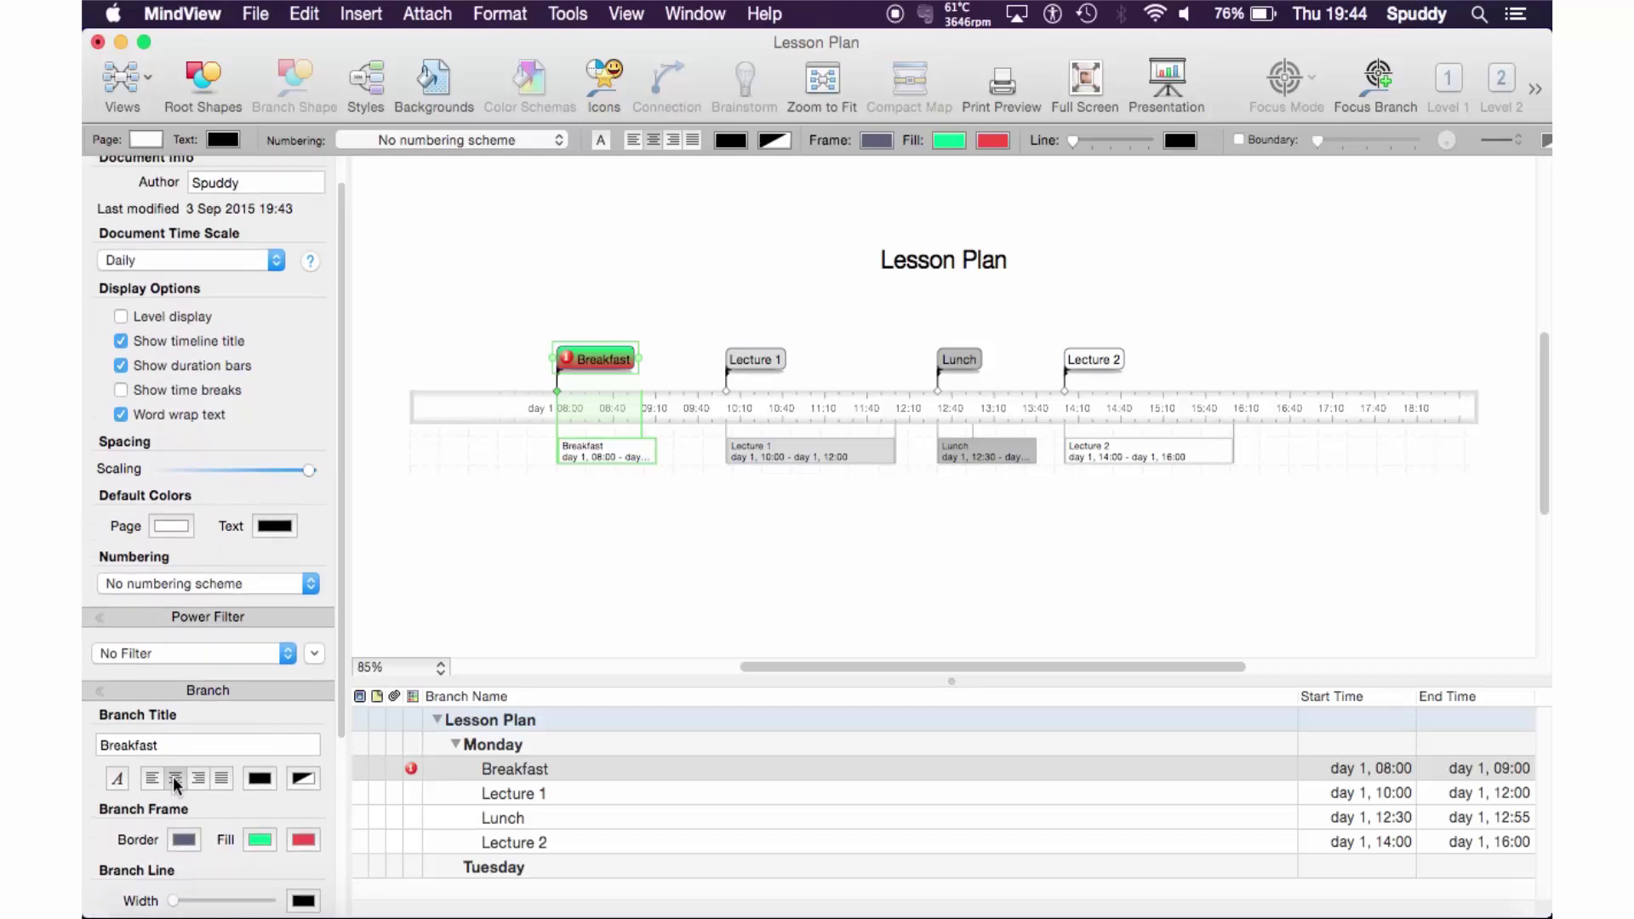
scroll(173, 784, "down", 1)
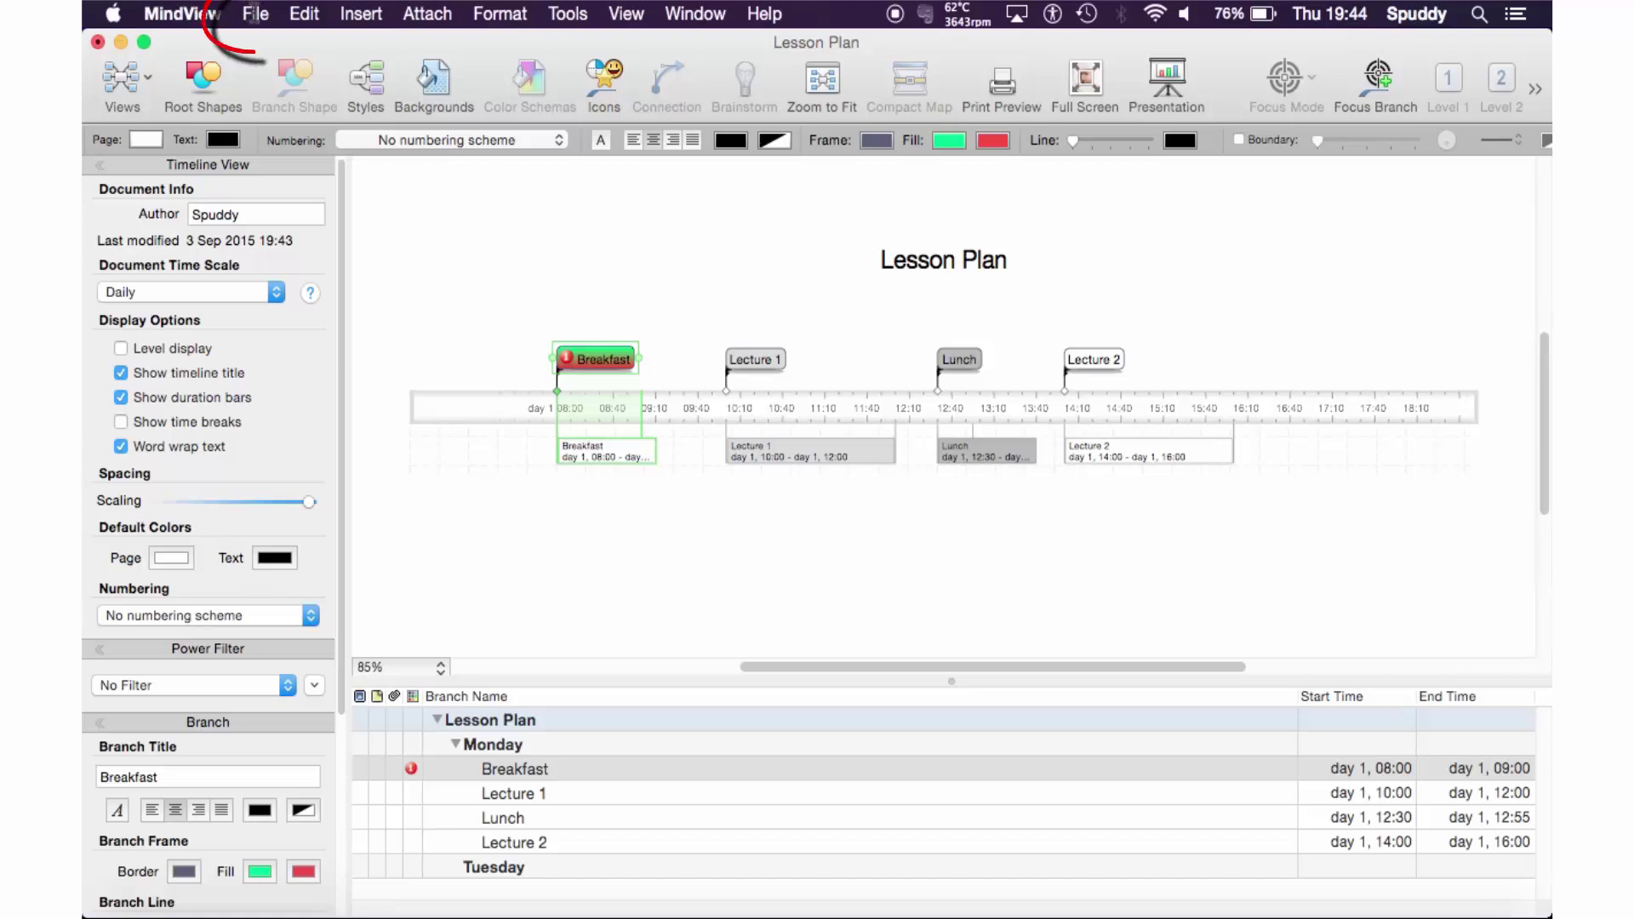
- Show the timeline in print view and set the page orientation to landscape
left_click(255, 13)
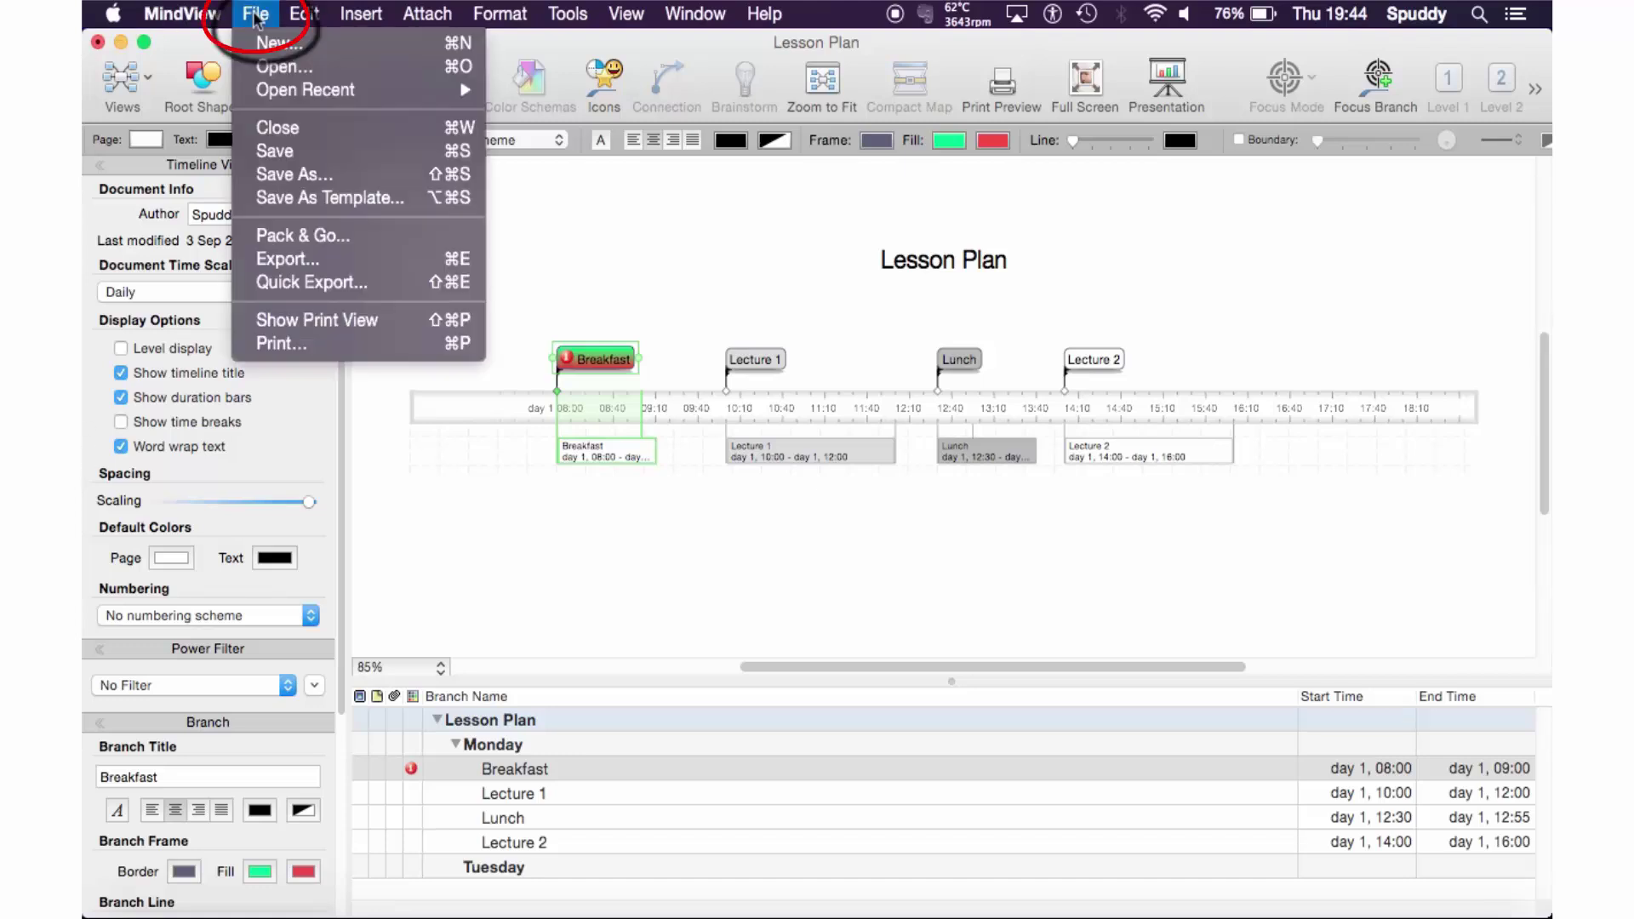
left_click(302, 320)
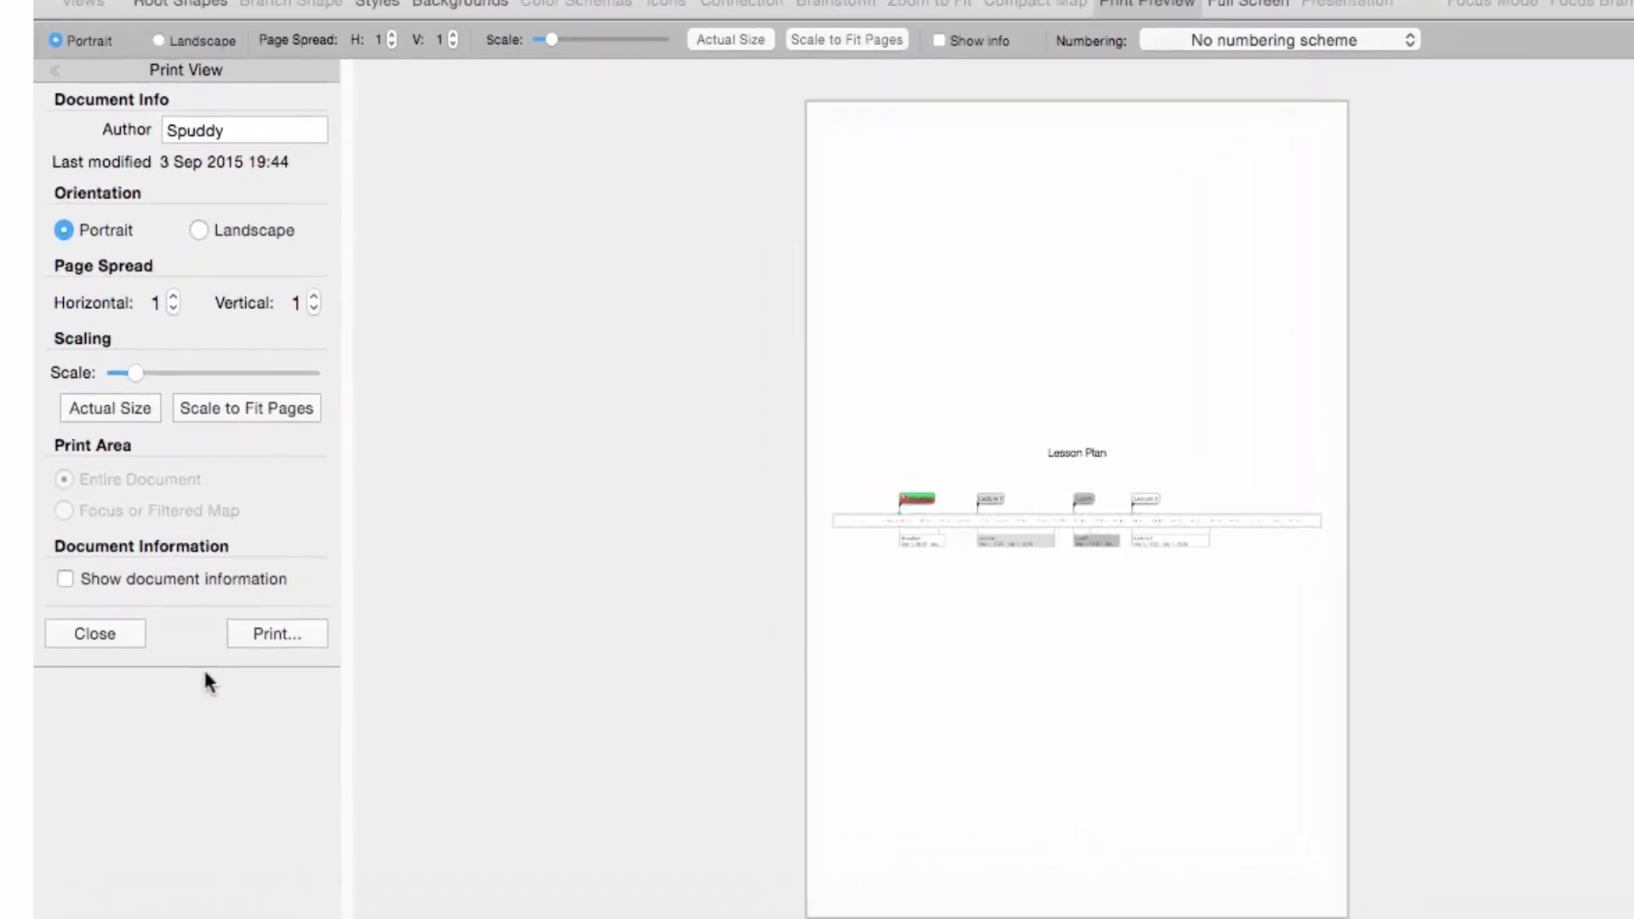
left_click(187, 191)
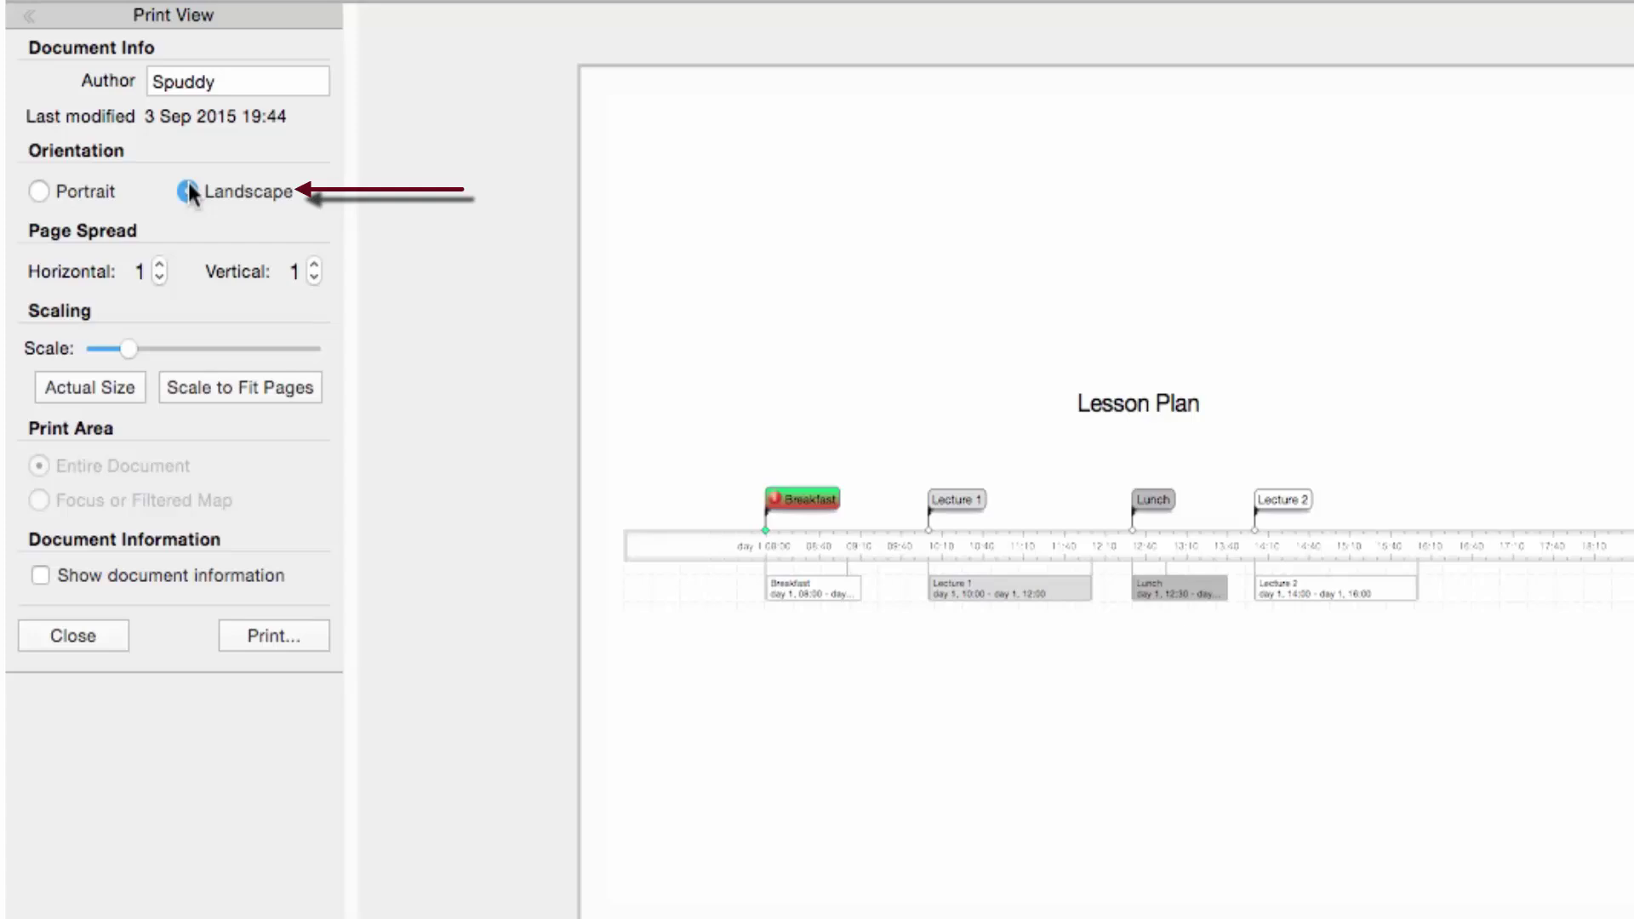
- Set the horizontal page spread to 4, scale the timeline to fit the pages, and close the print view
left_click(160, 266)
left_click(160, 265)
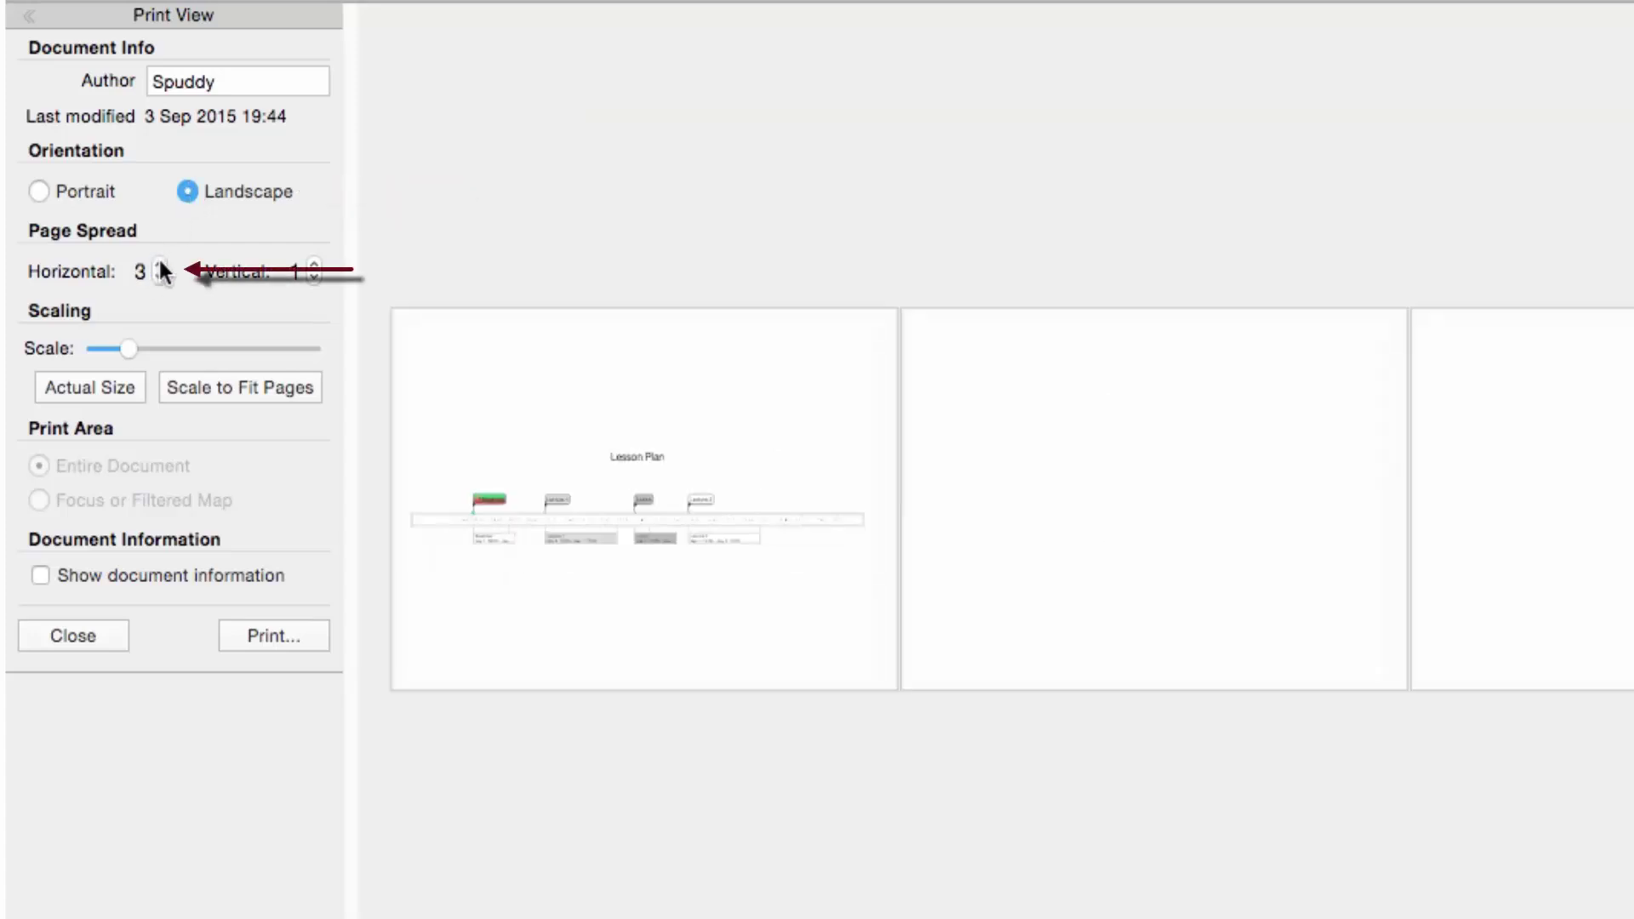
left_click(160, 266)
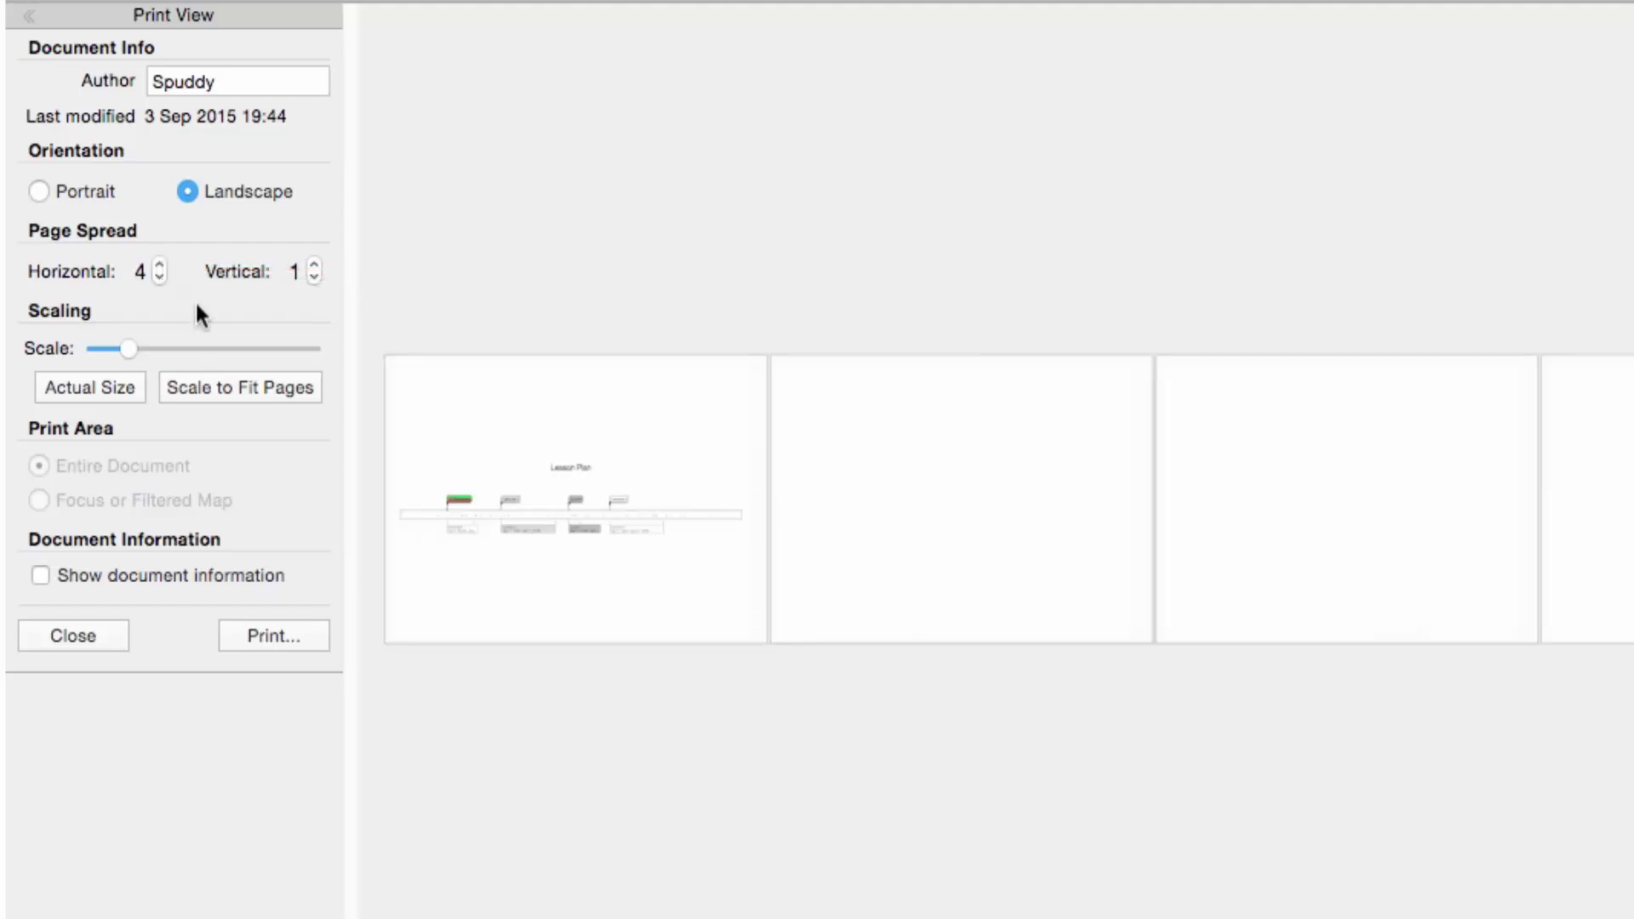
left_click(233, 392)
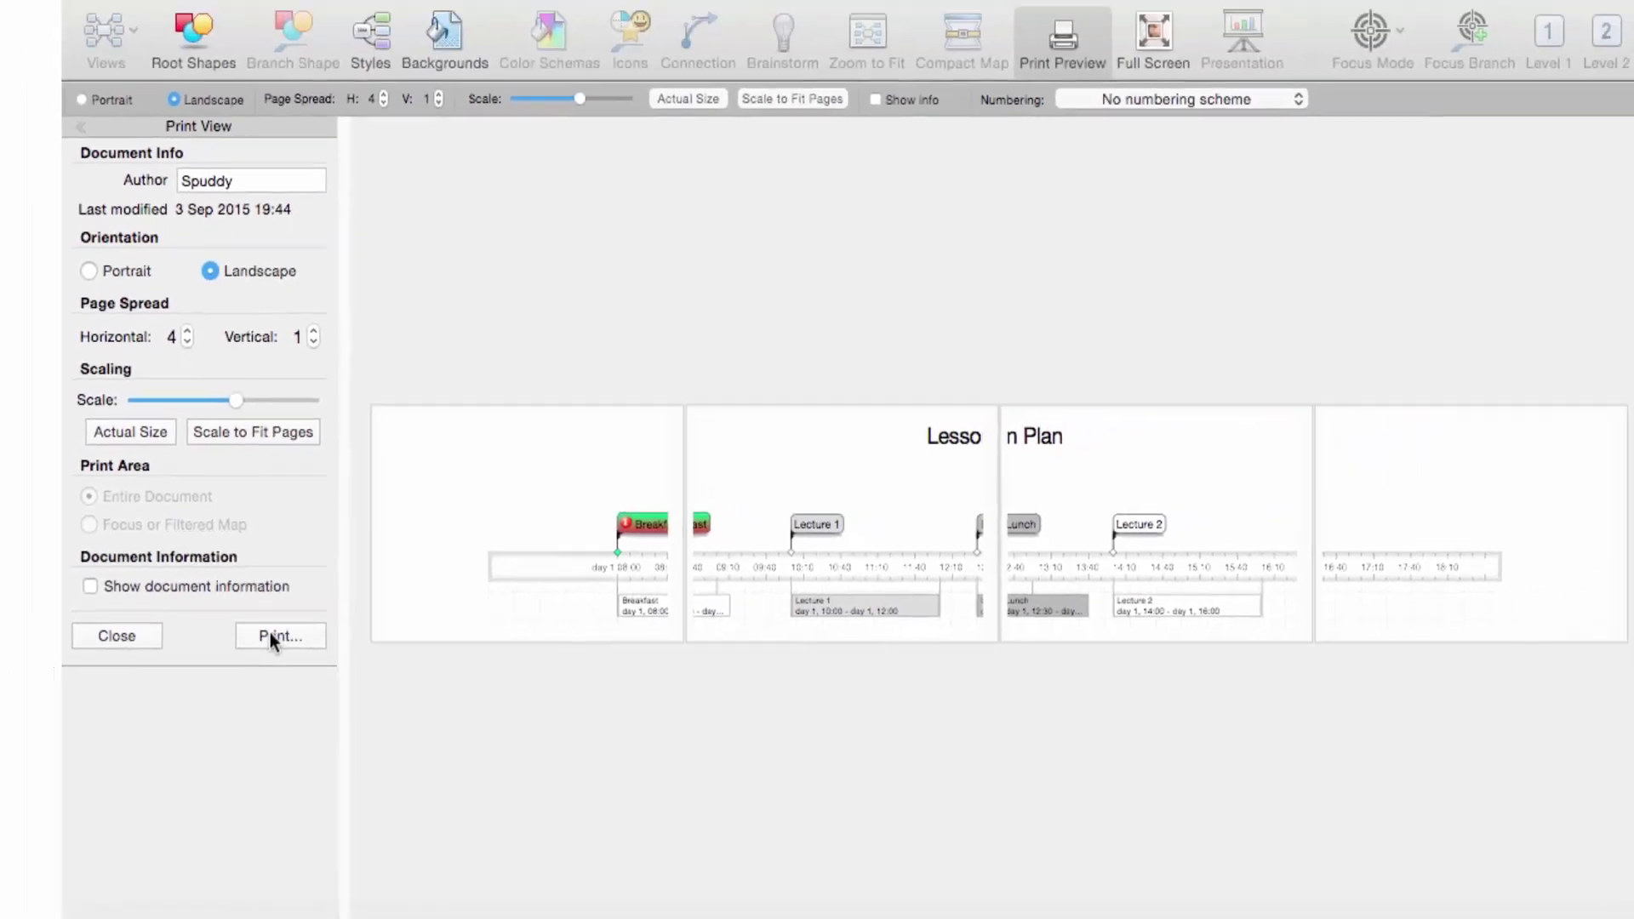
left_click(117, 635)
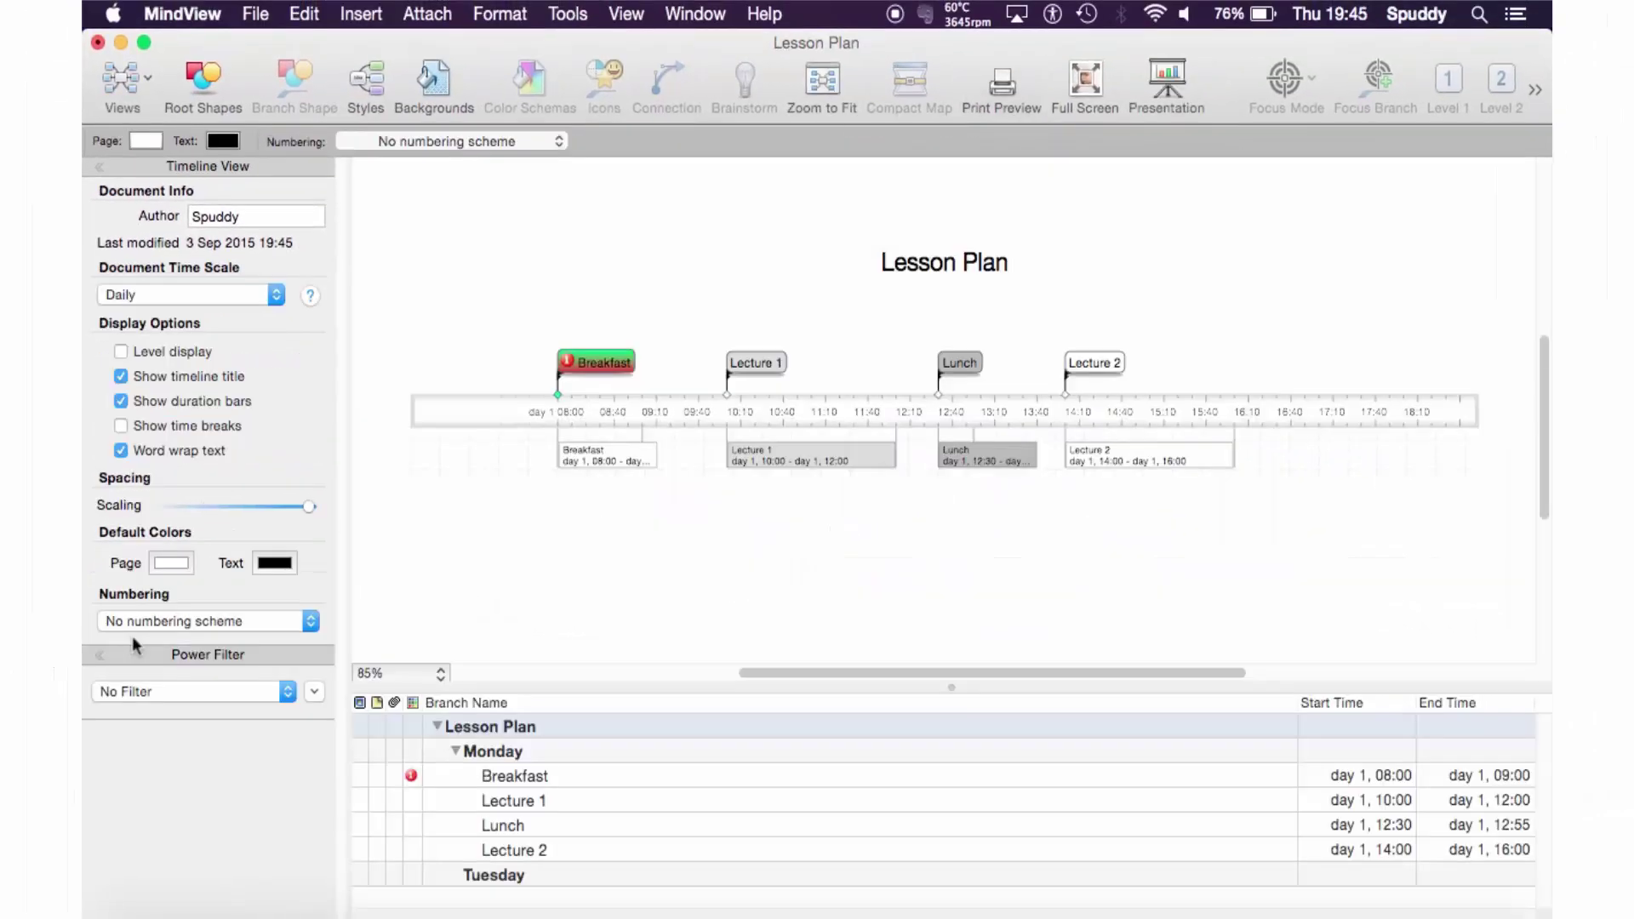
- Change the document time scale to Weekly and accept removing the existing time information from all branches
left_click(276, 295)
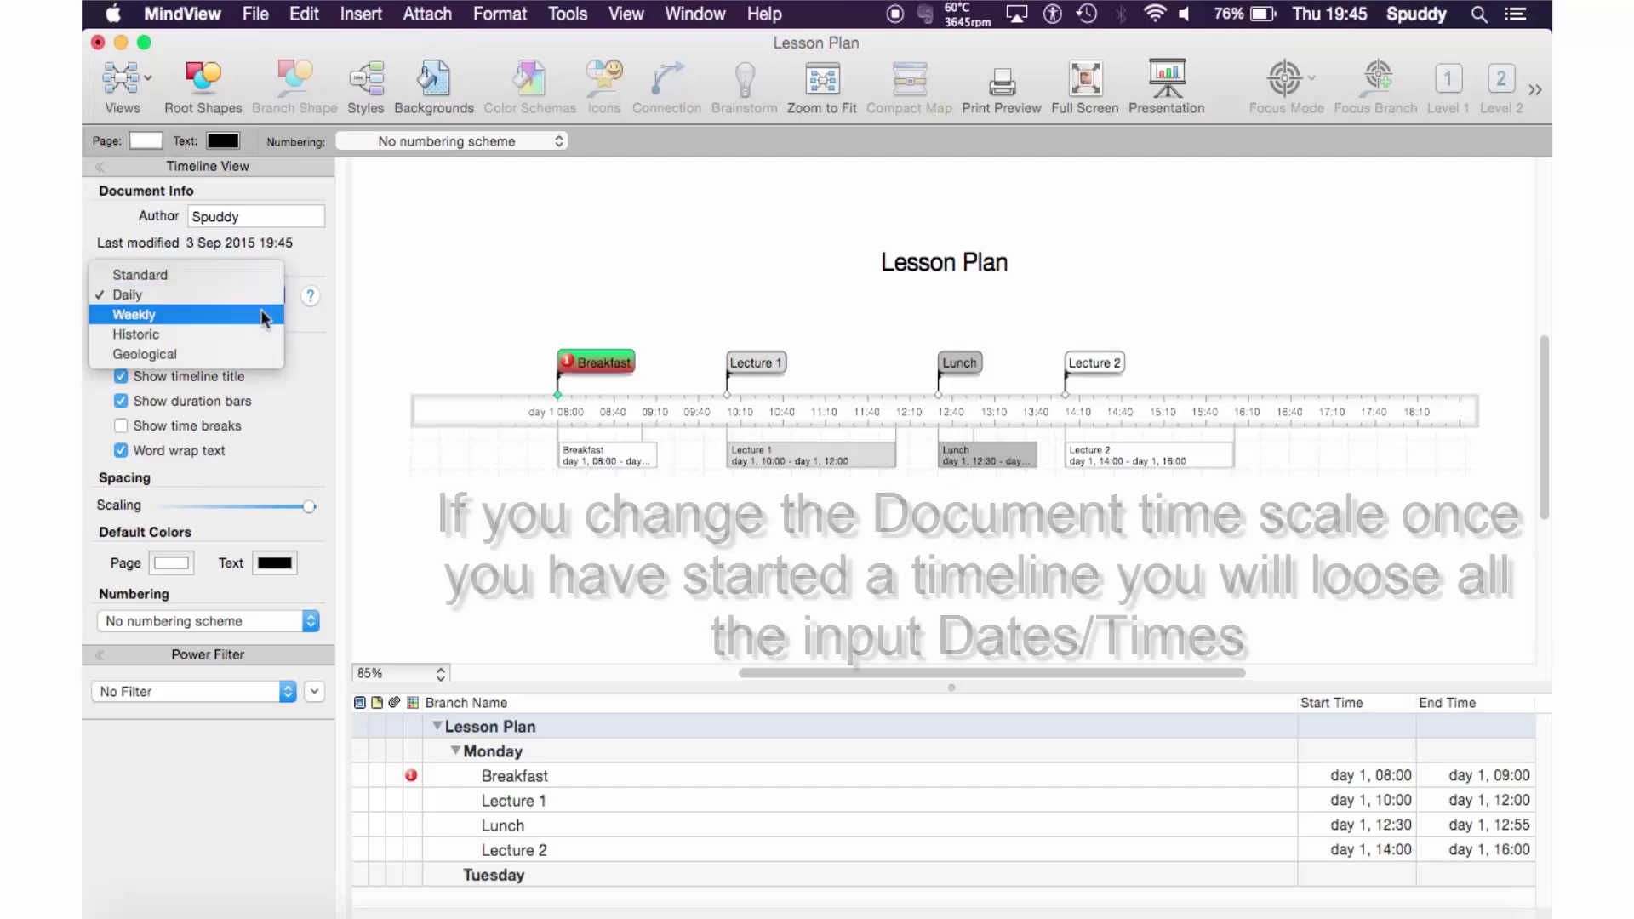
left_click(263, 311)
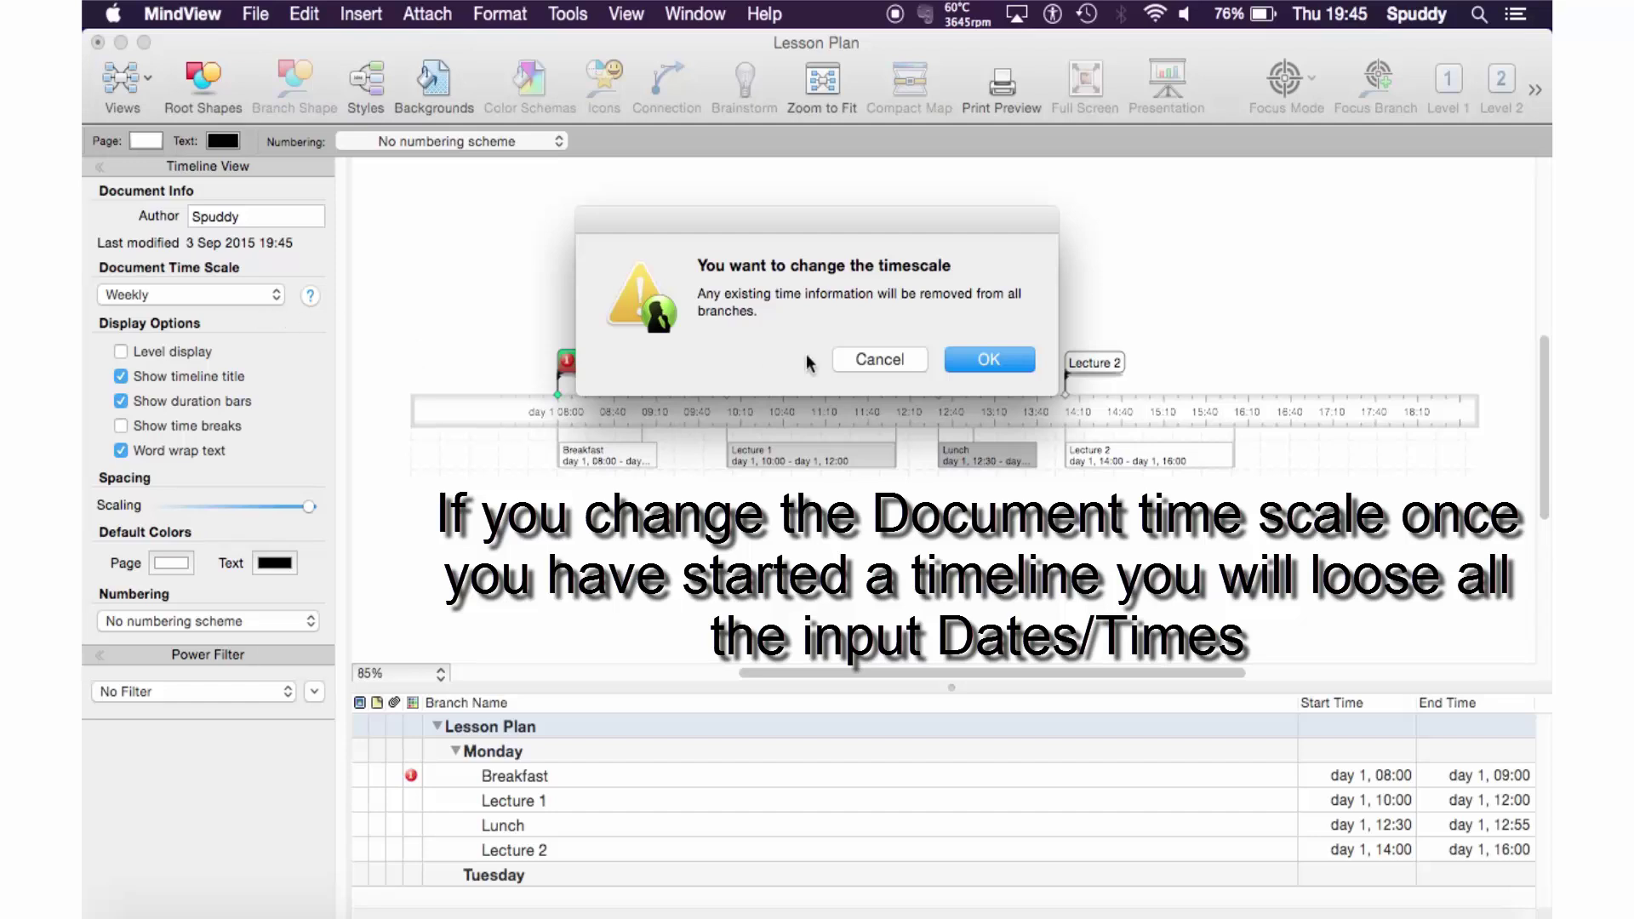
left_click(993, 364)
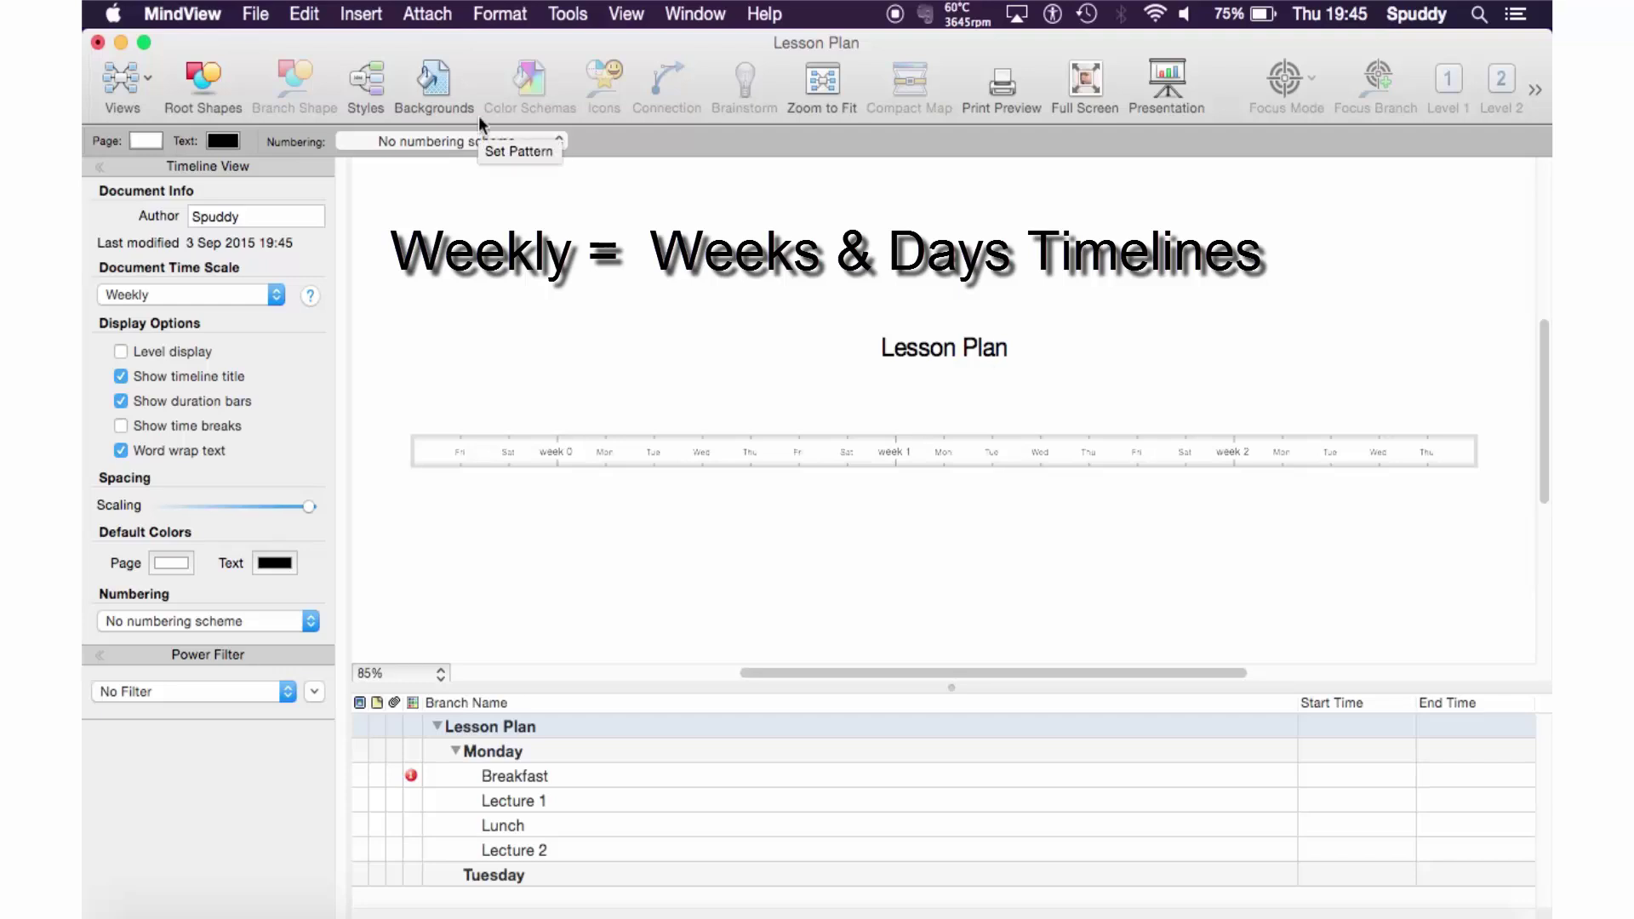
- Switch to the mind map view and select the Breakfast branch to bring up its timeline info
left_click(126, 89)
left_click(140, 117)
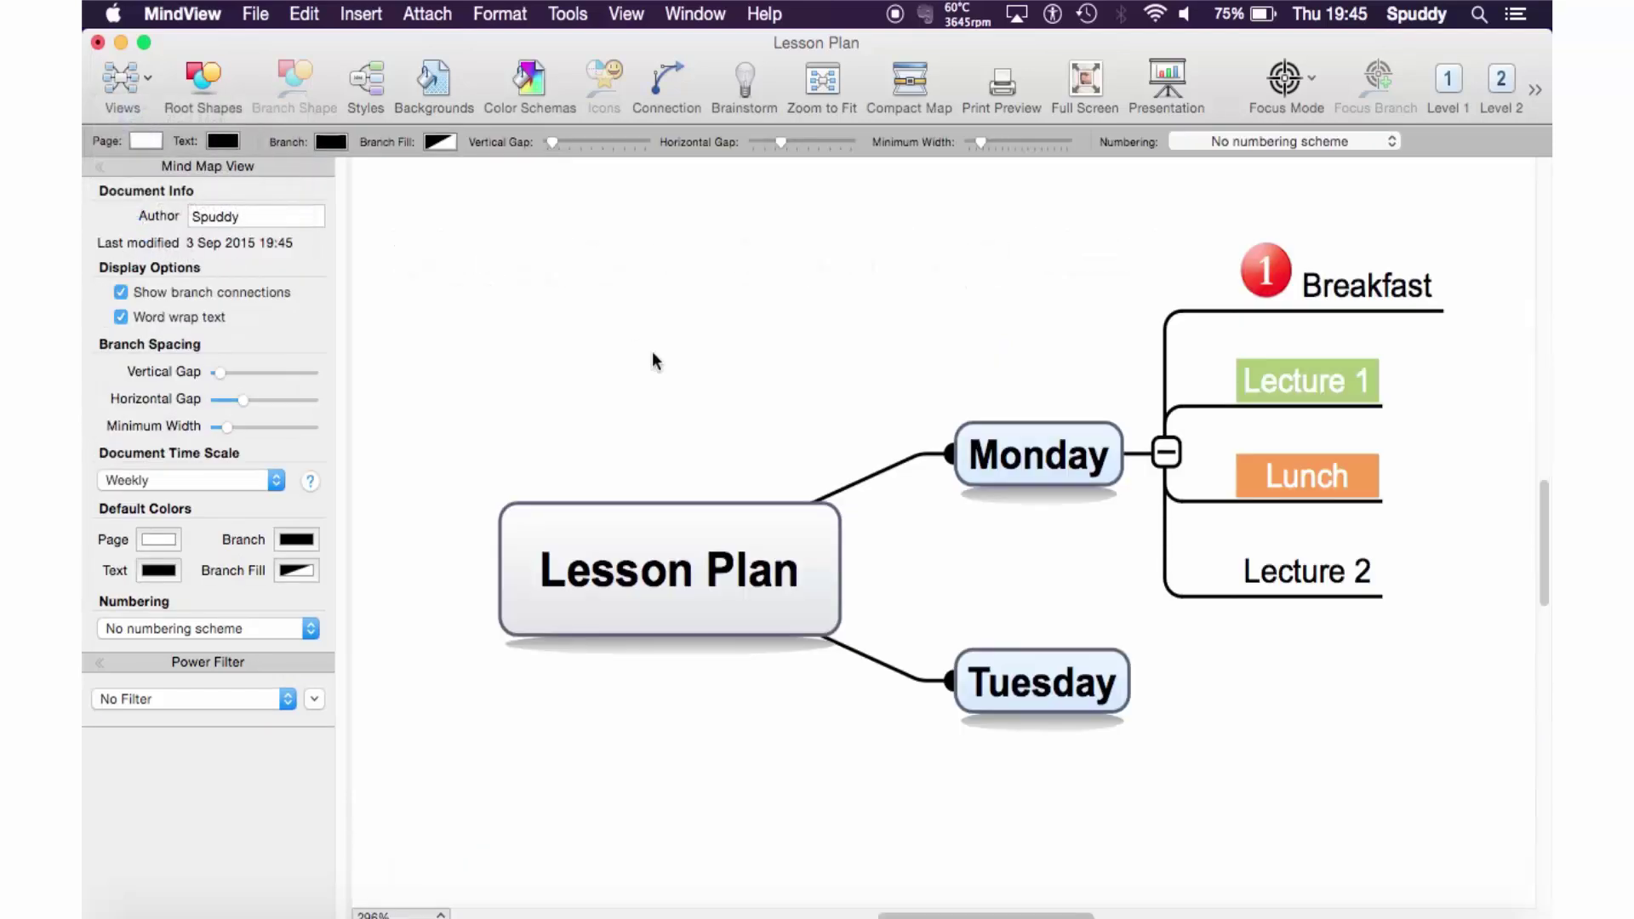
left_click(1354, 300)
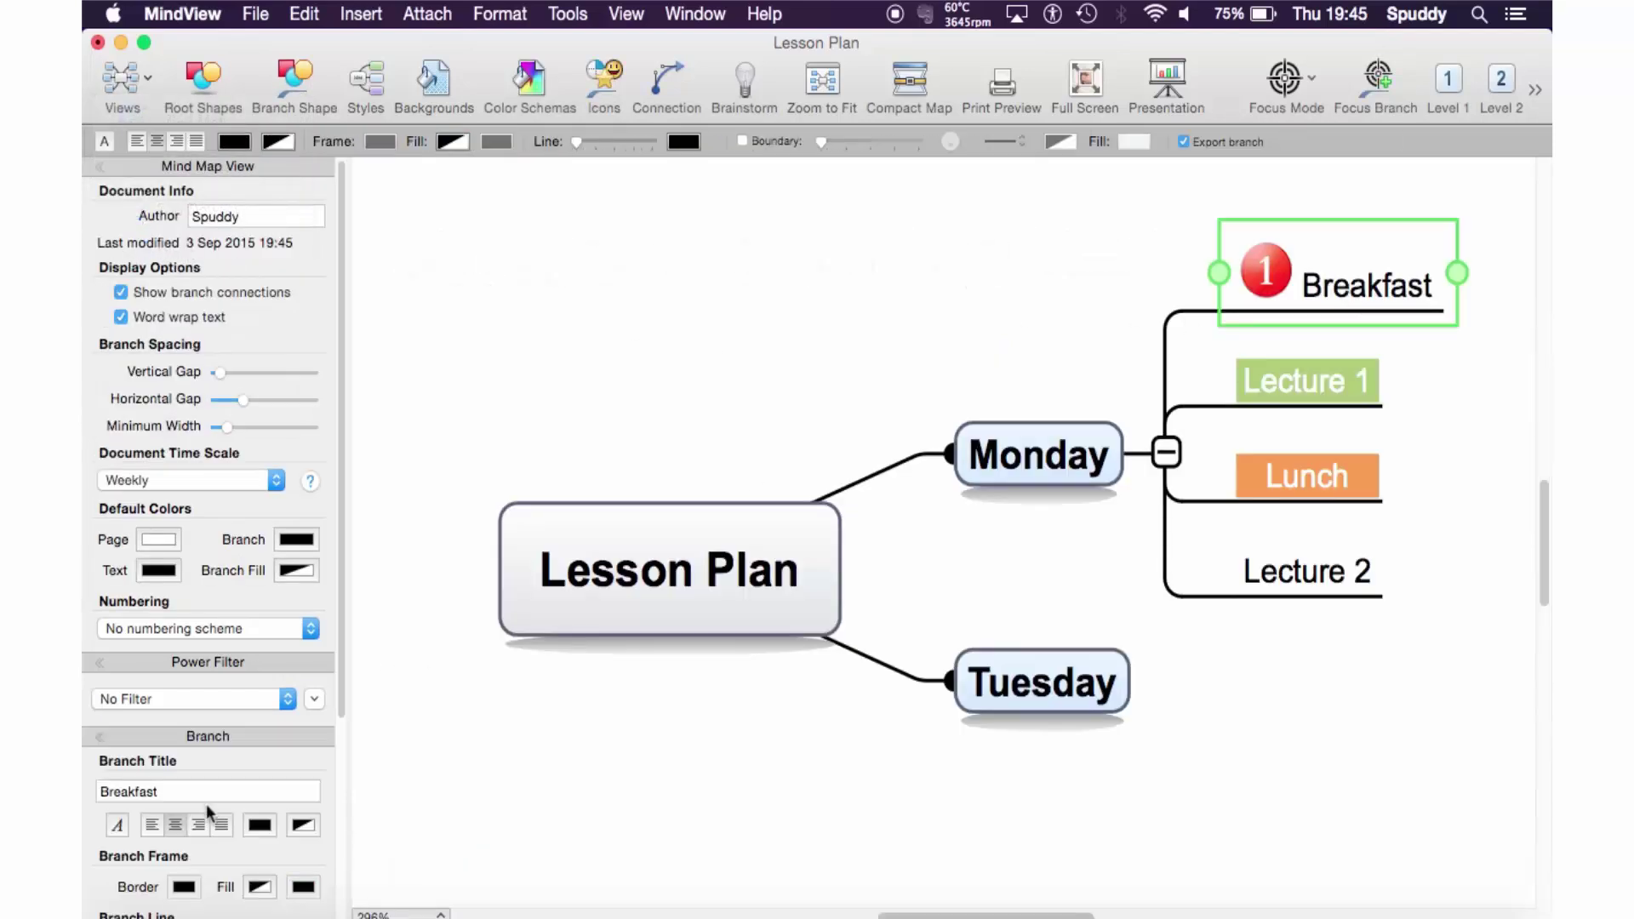
scroll(205, 804, "down", 5)
scroll(206, 803, "down", 1)
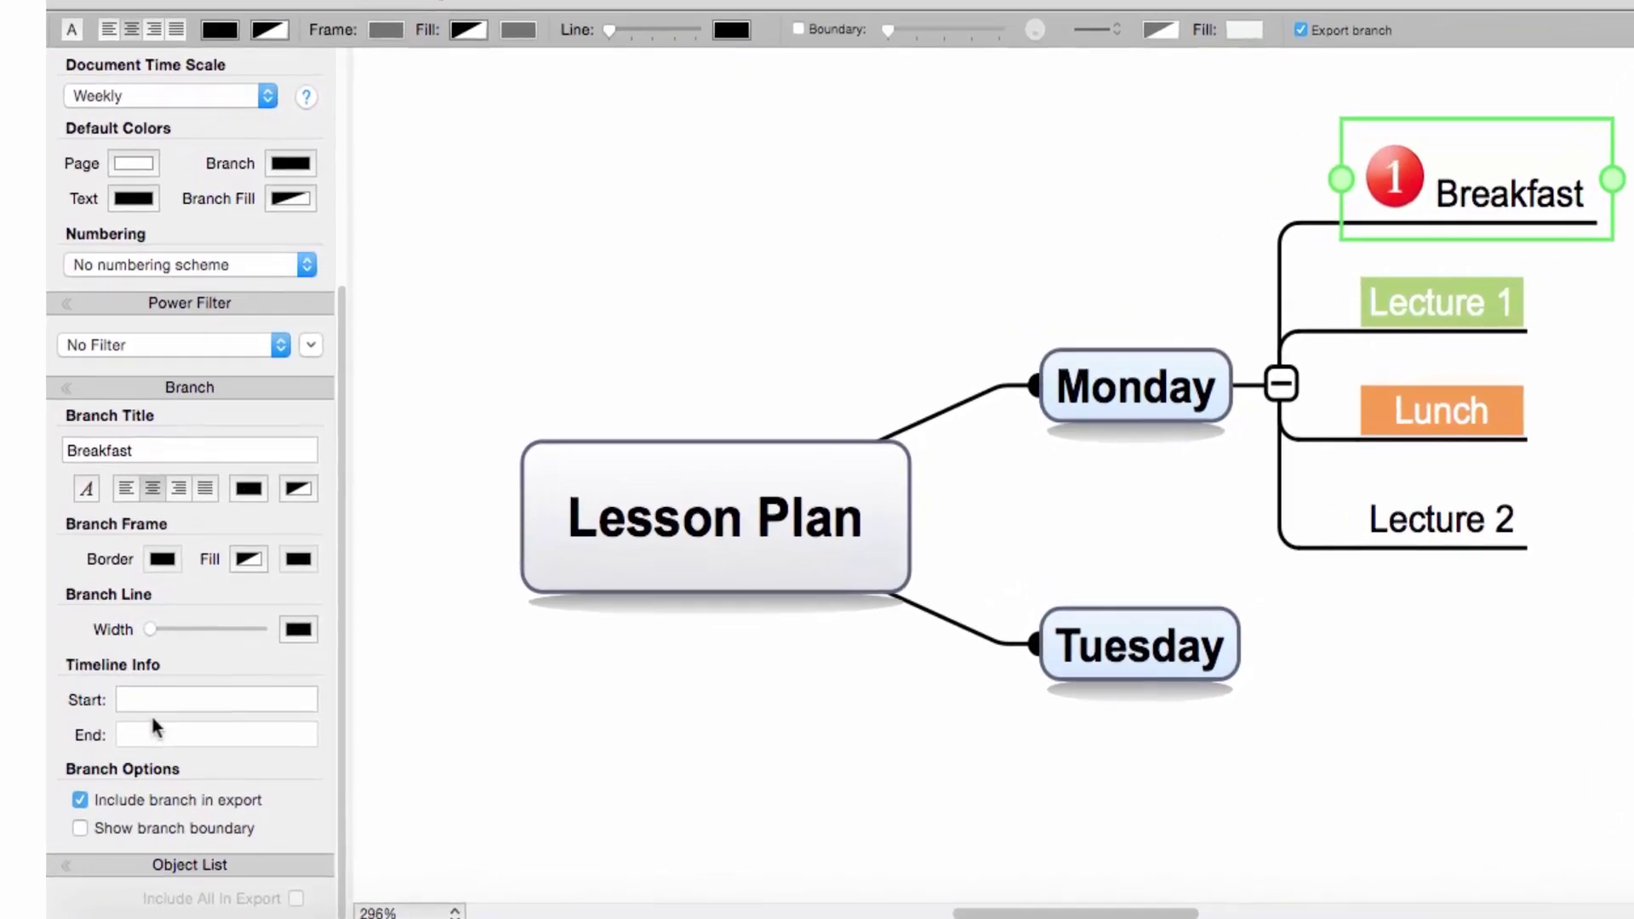
- Set the Breakfast branch's start time to week 1, Monday, 08:00
left_click(134, 677)
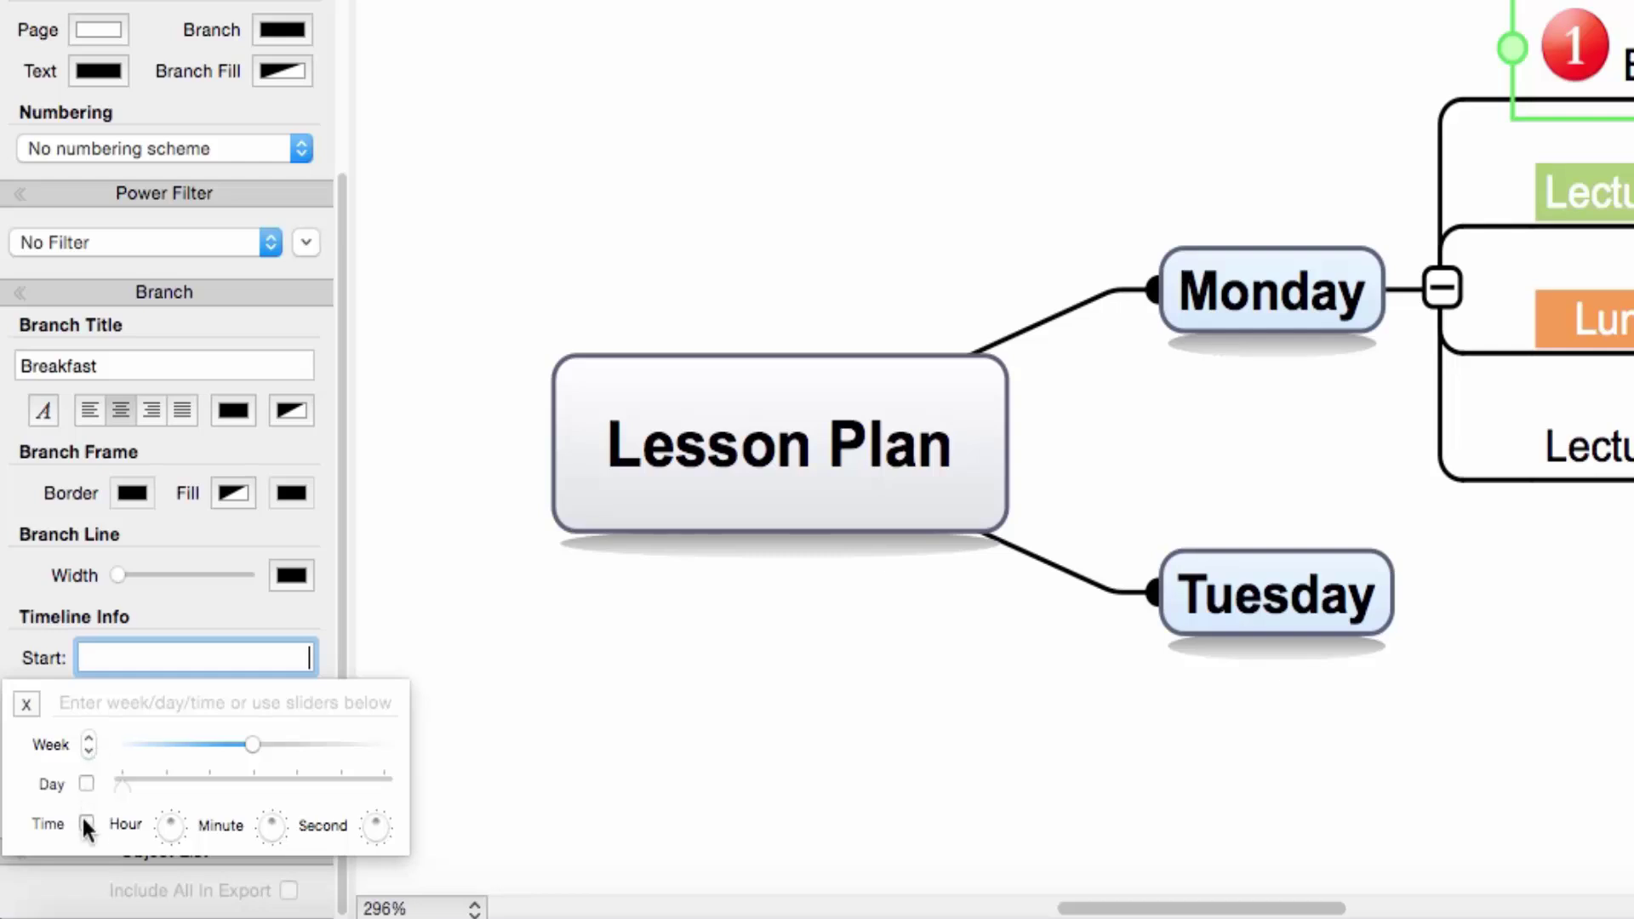
left_click(86, 781)
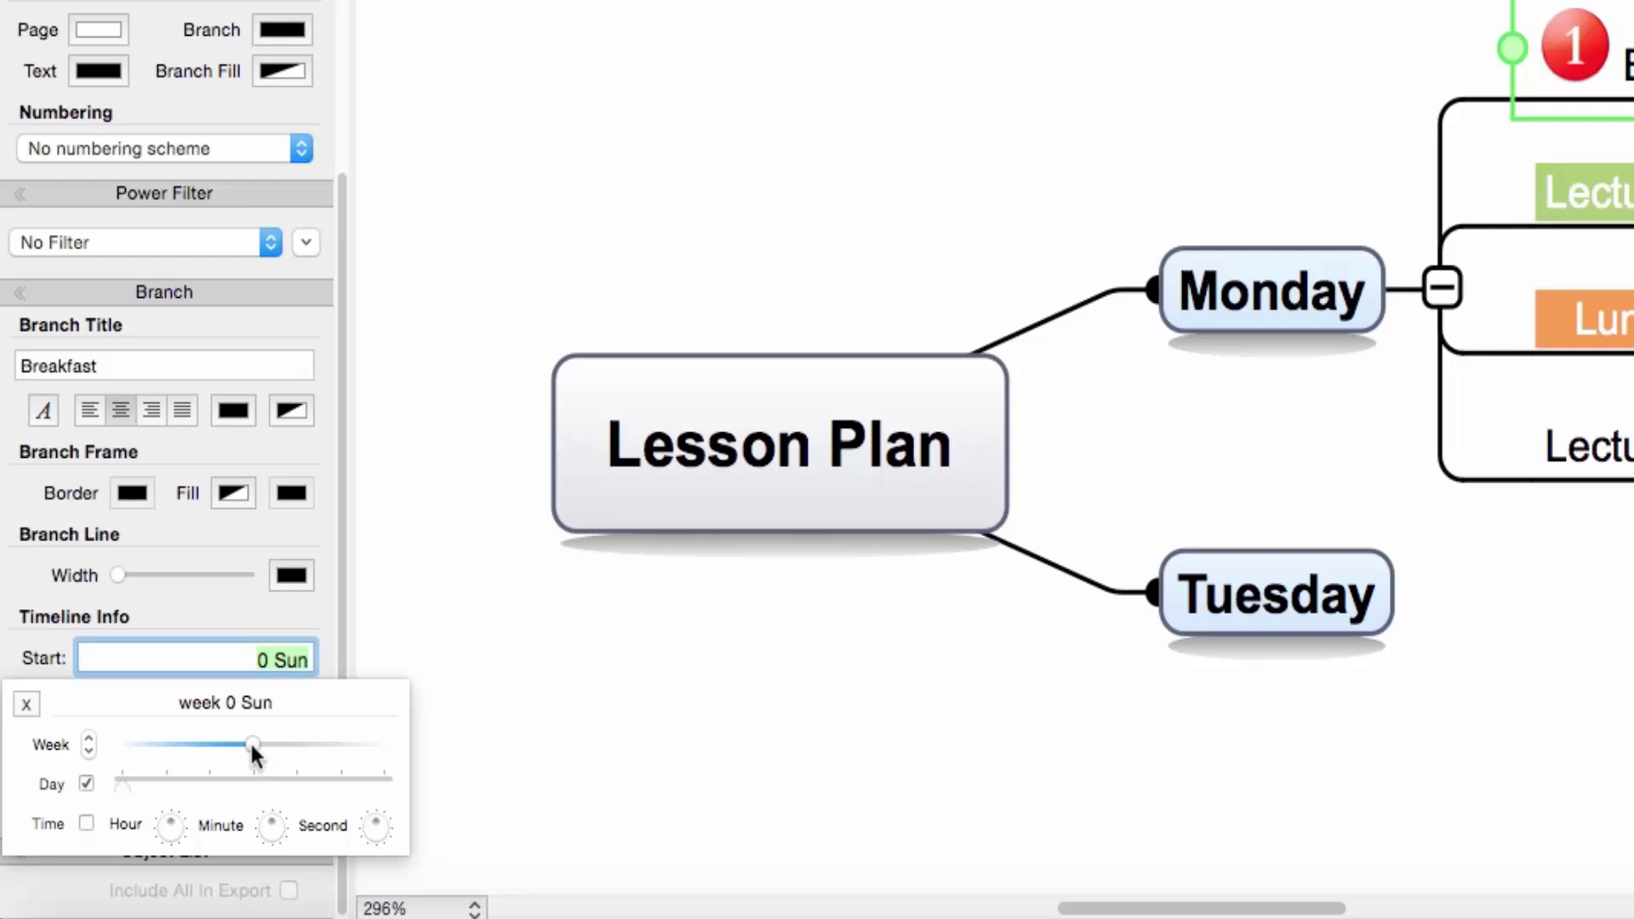
left_click(89, 739)
scroll(289, 754, "up", 10)
scroll(289, 755, "down", 13)
left_click(155, 779)
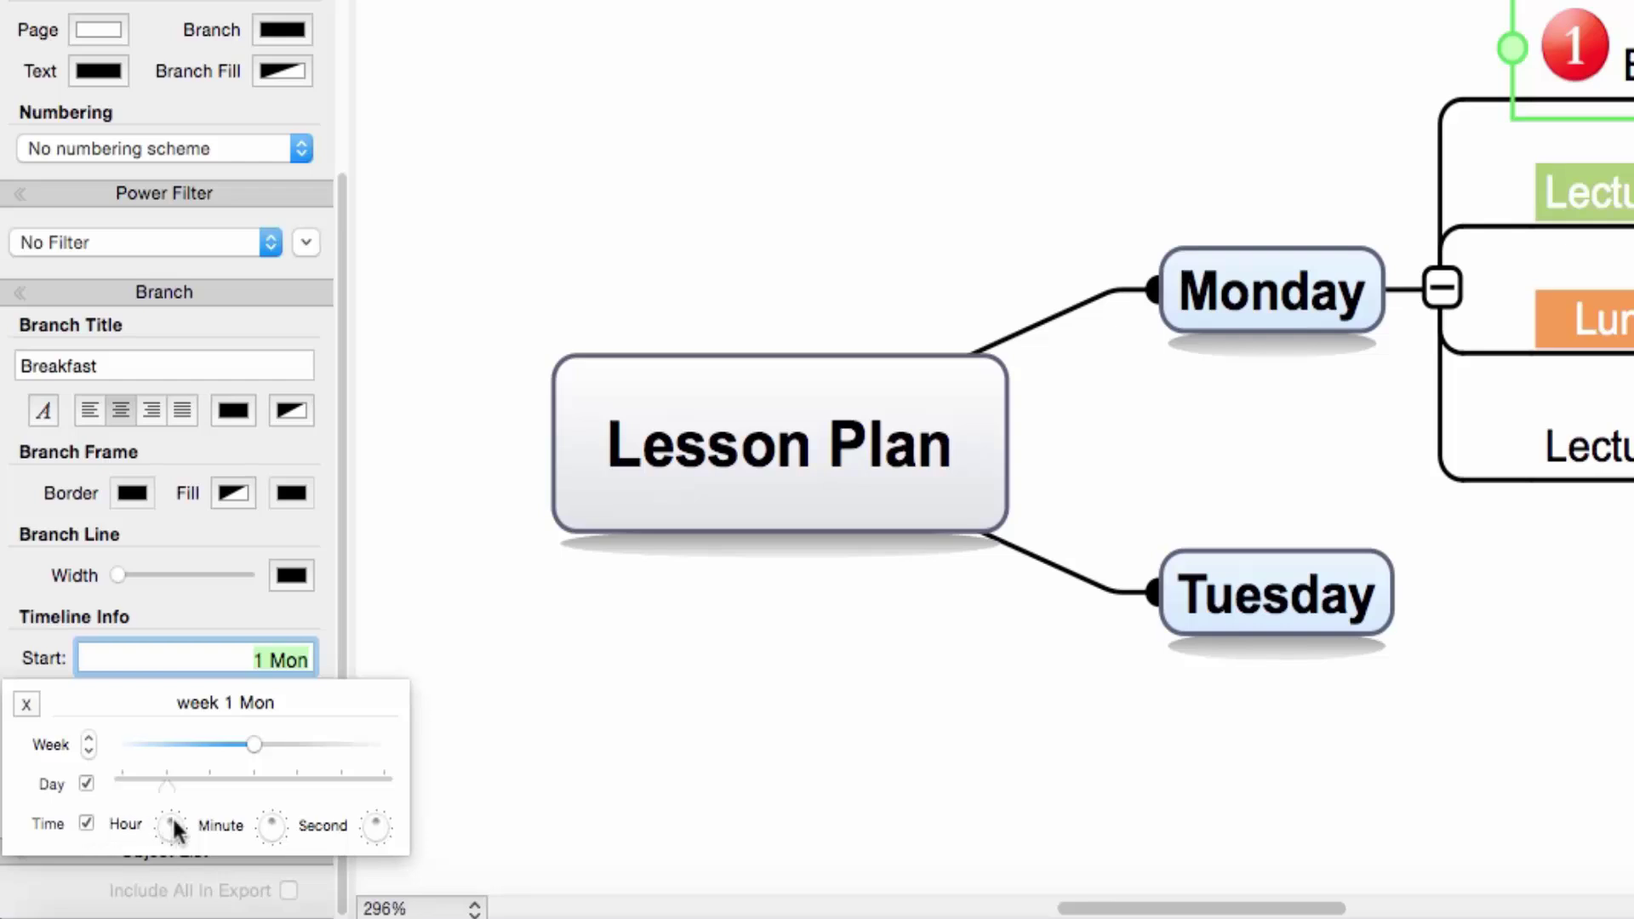
scroll(172, 819, "up", 1)
left_click_drag(172, 815, 184, 840)
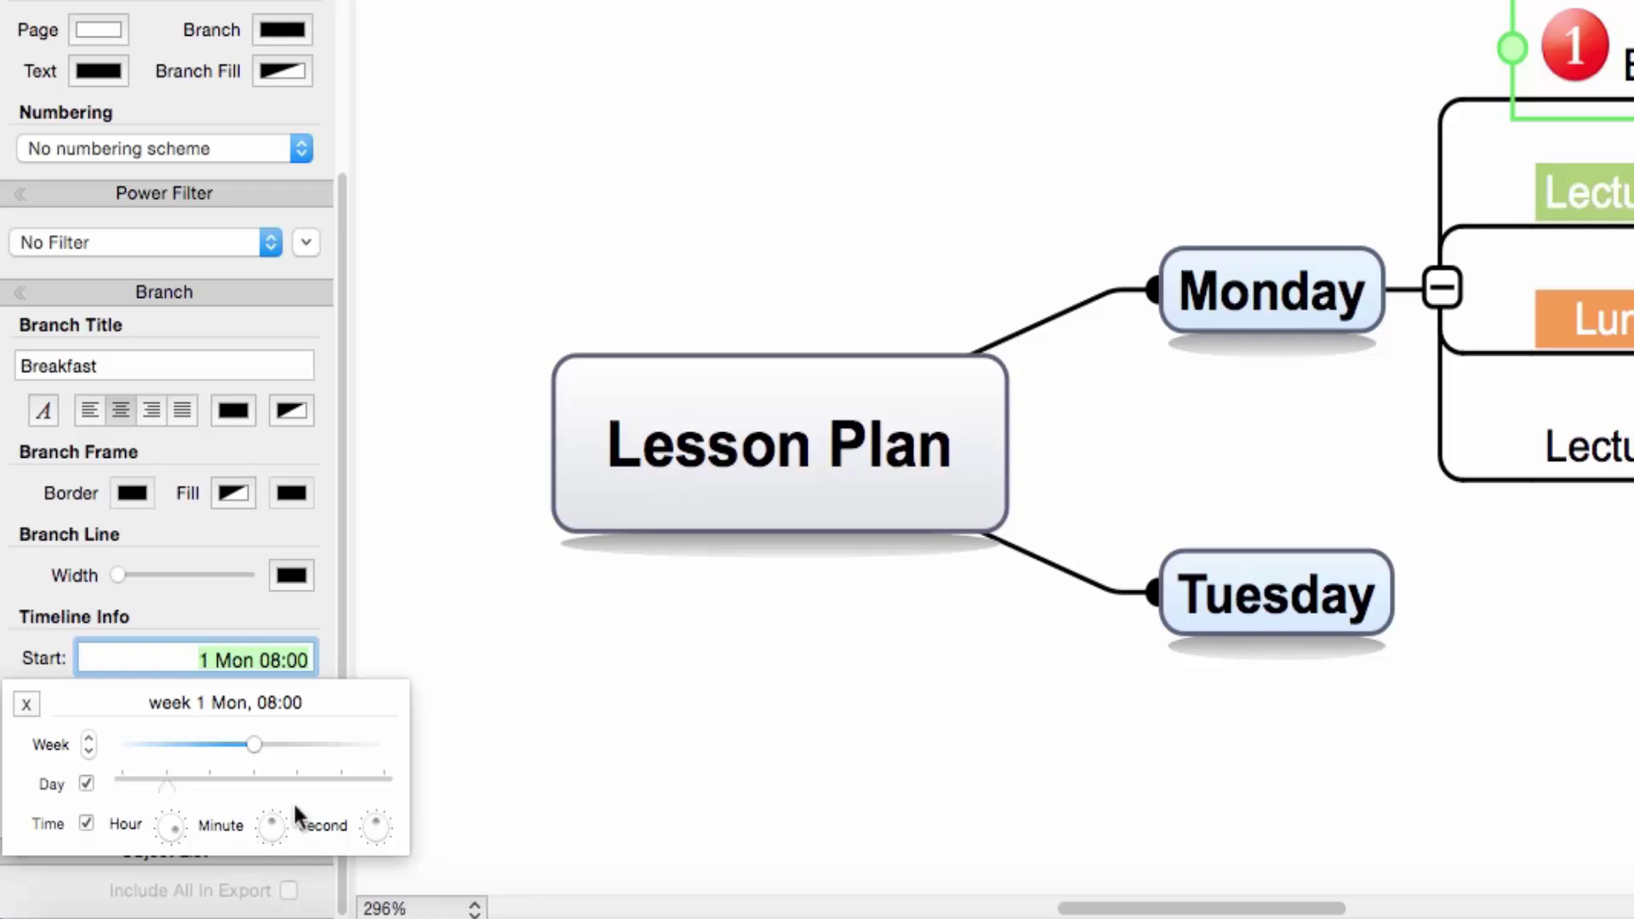
left_click(27, 703)
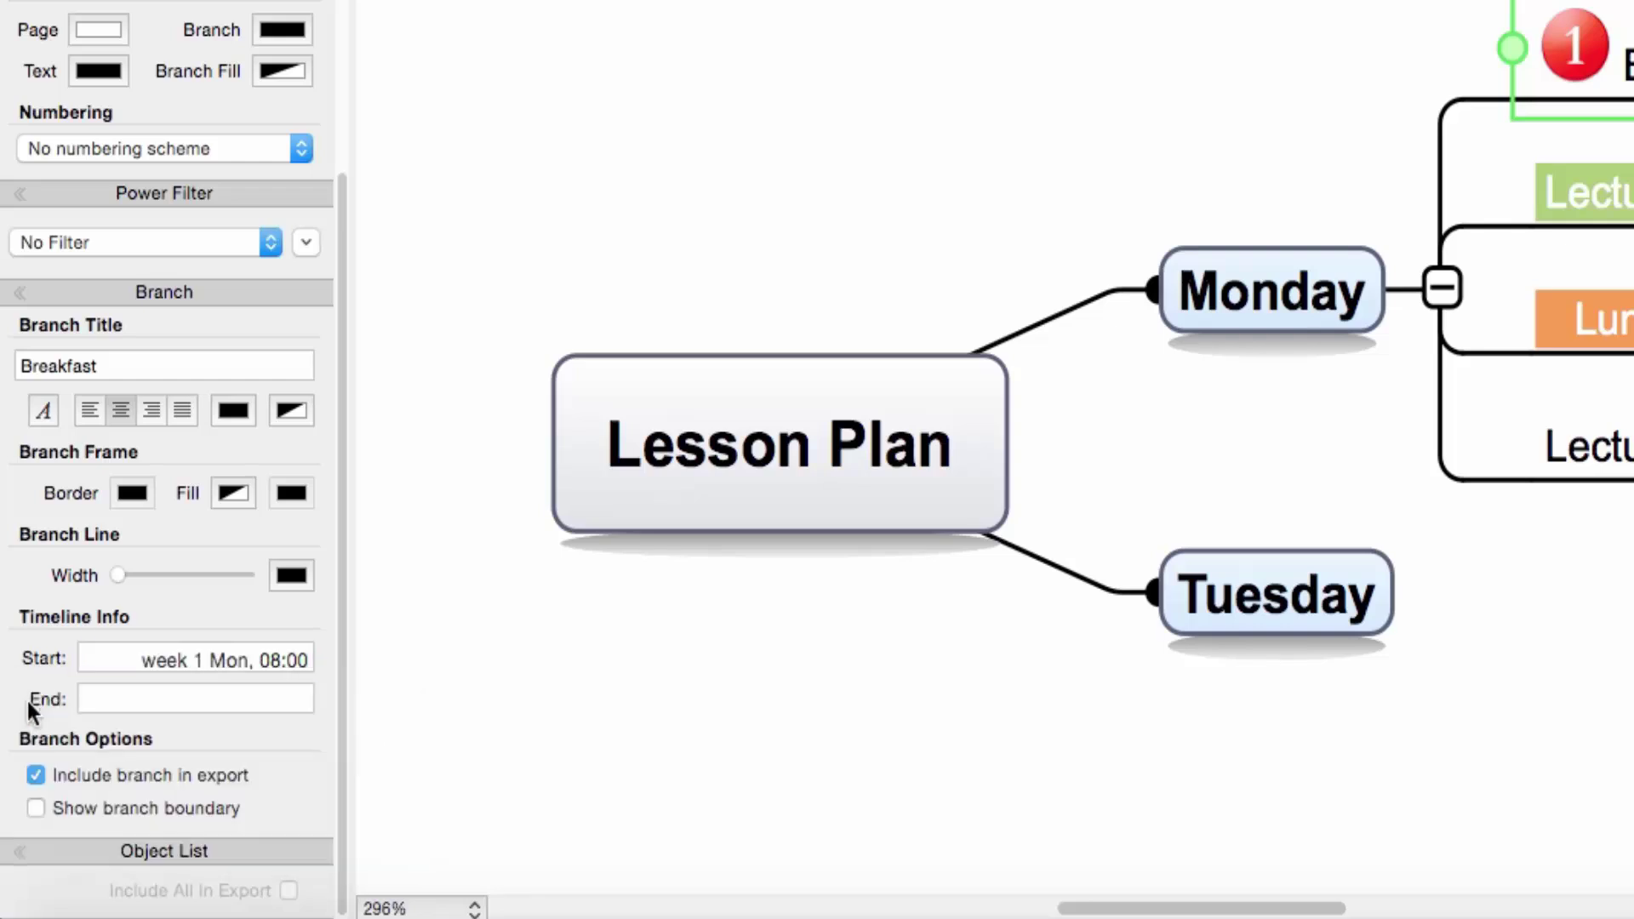
- Set the Breakfast branch's end time to week 1, Monday, 09:00
left_click(194, 691)
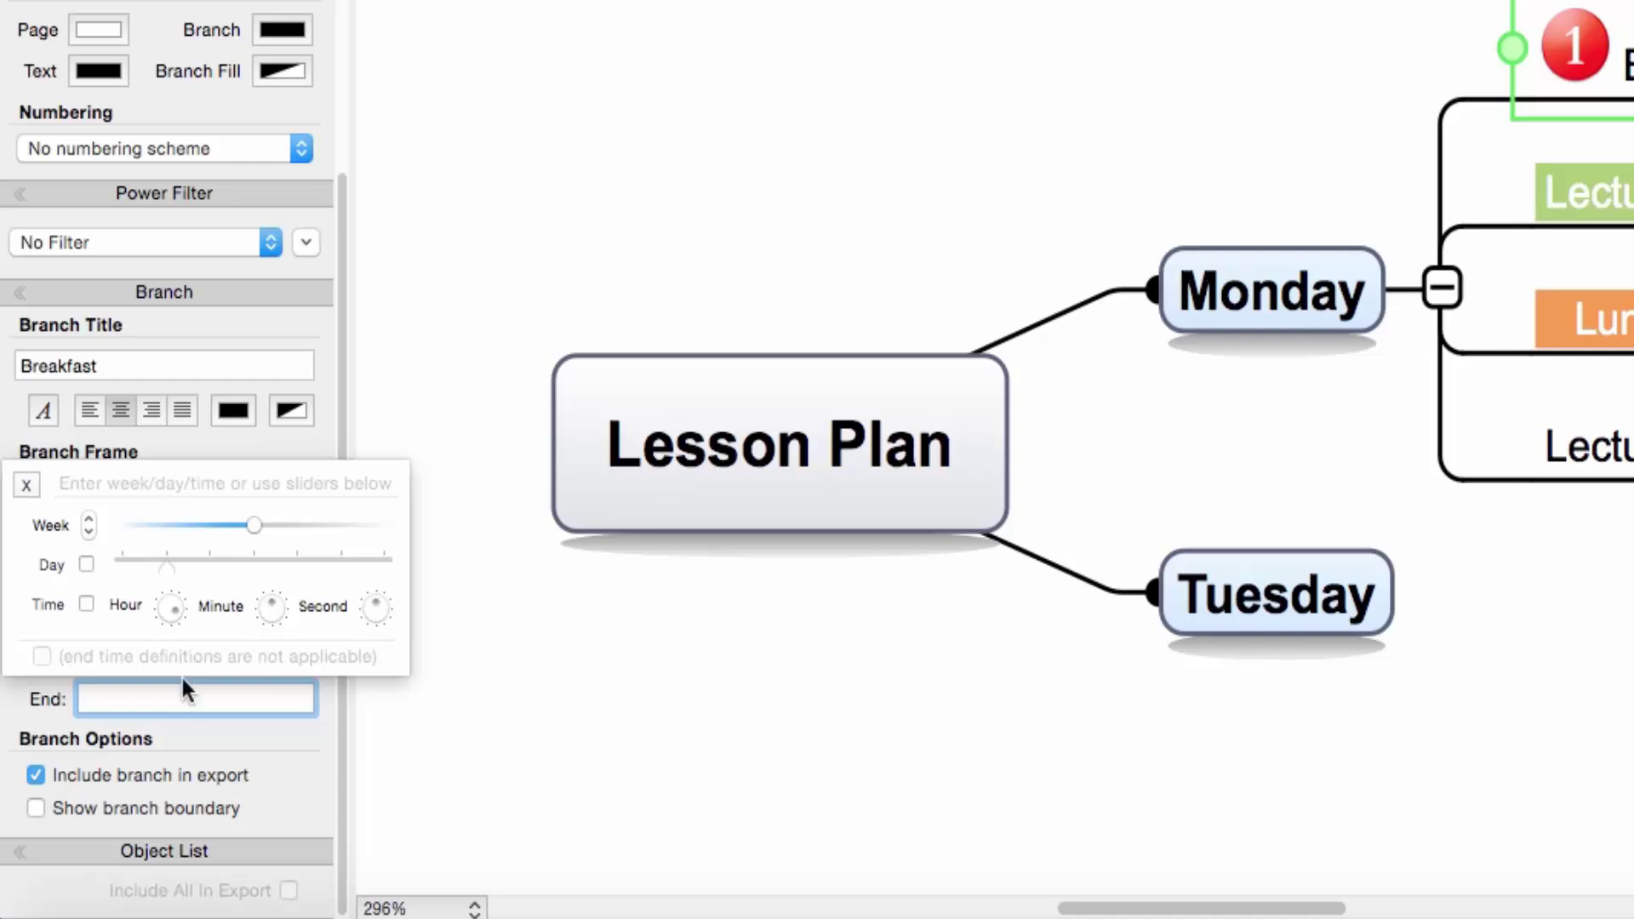
left_click(90, 523)
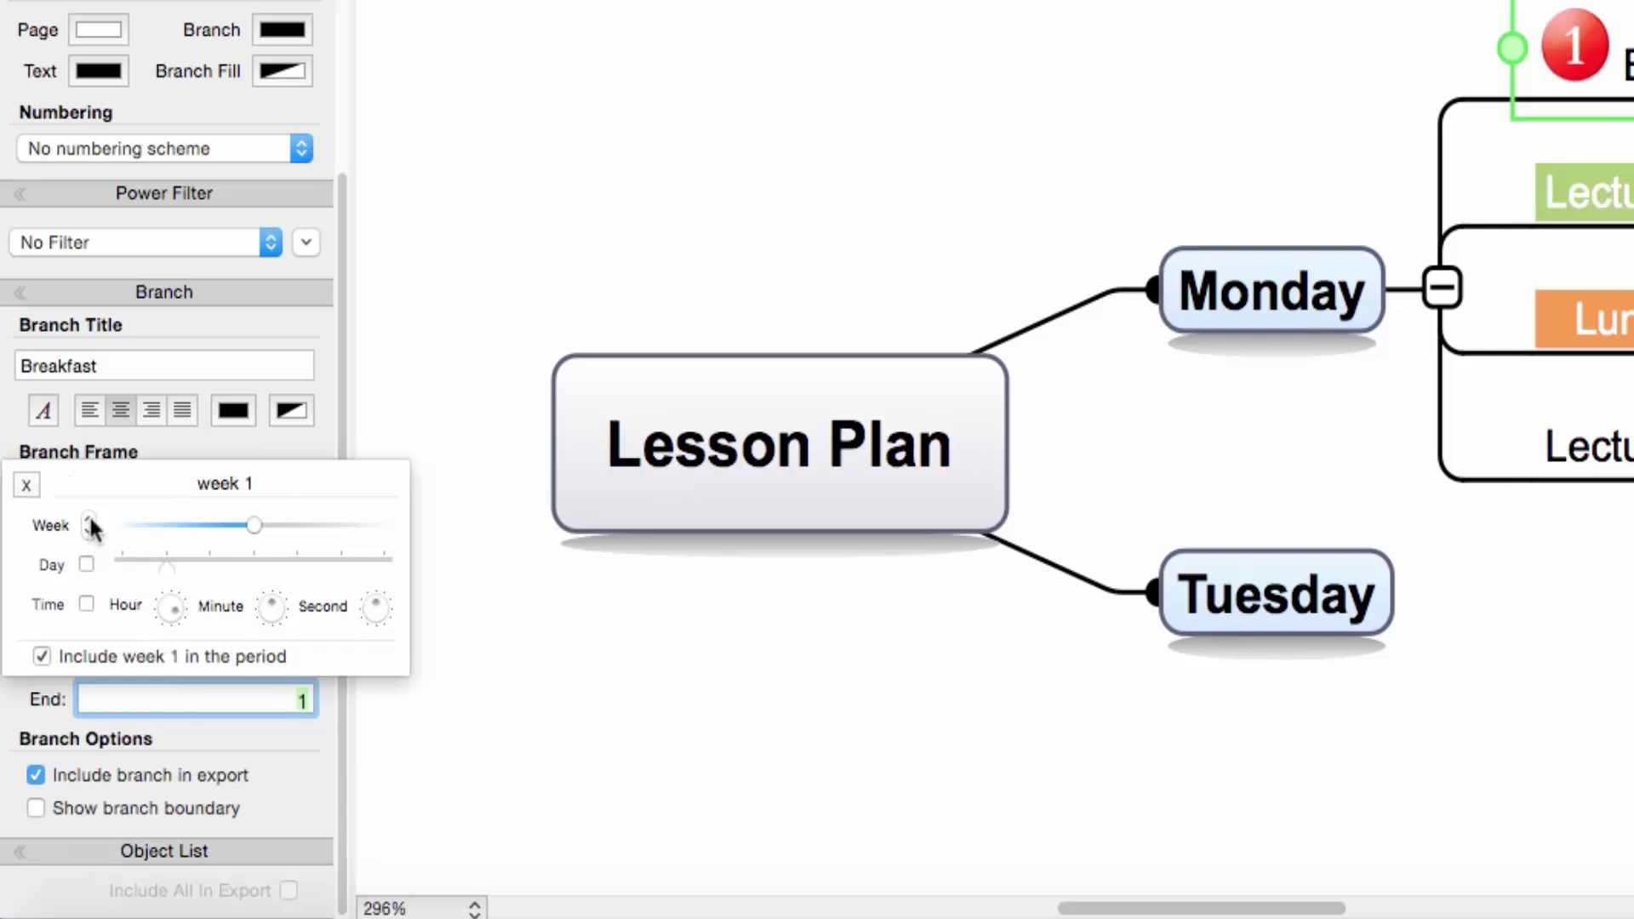
left_click(86, 564)
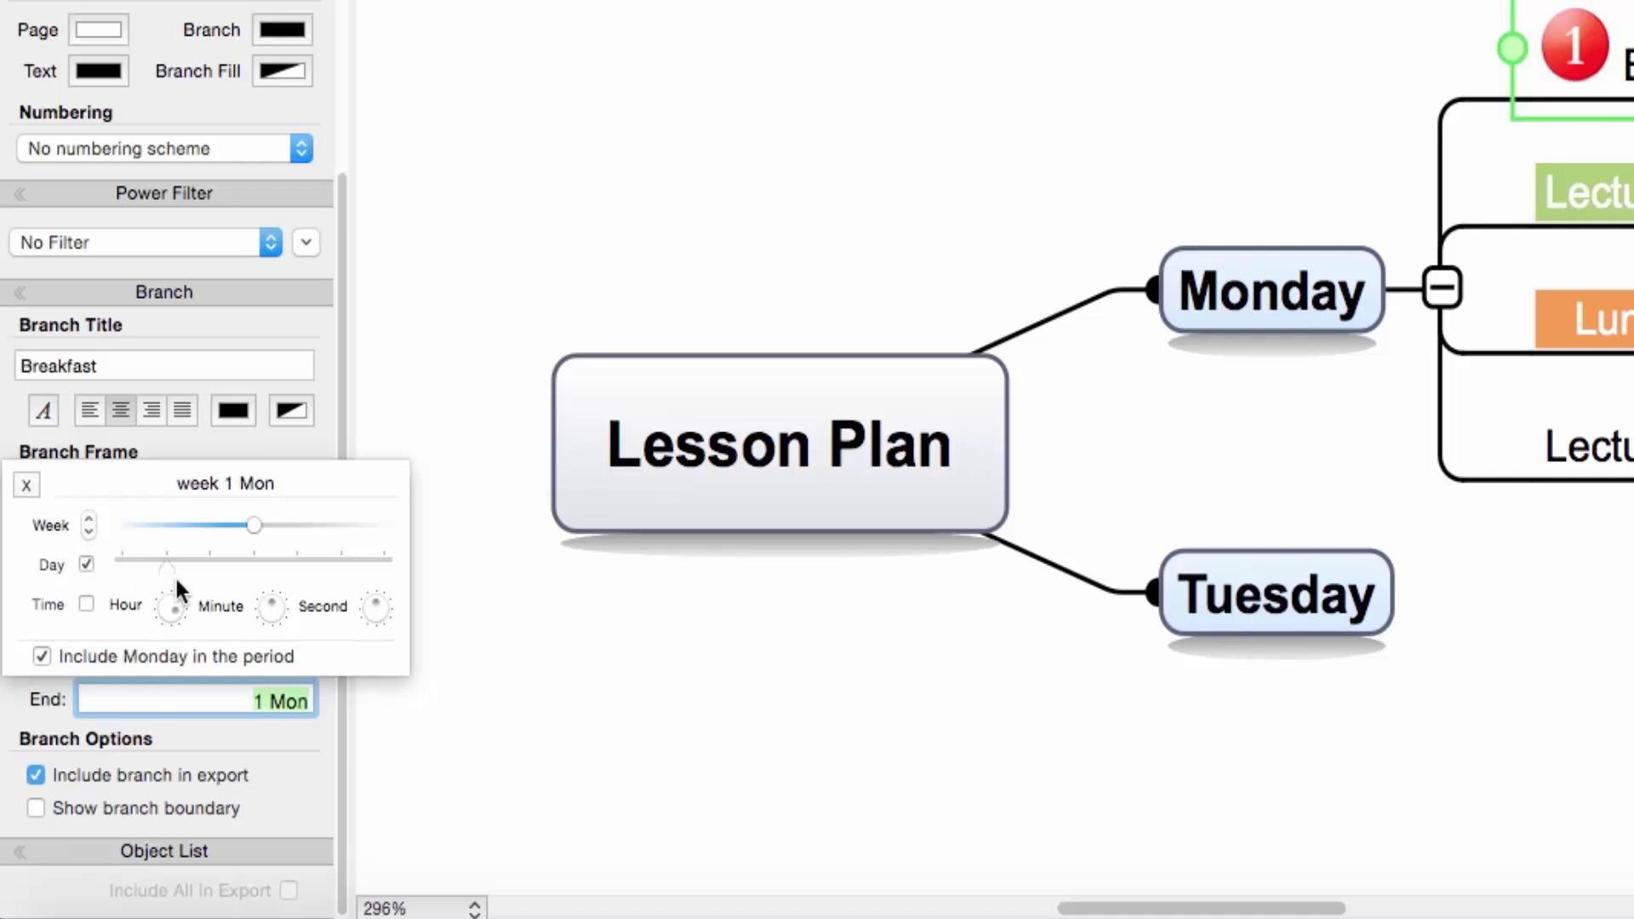
left_click(87, 605)
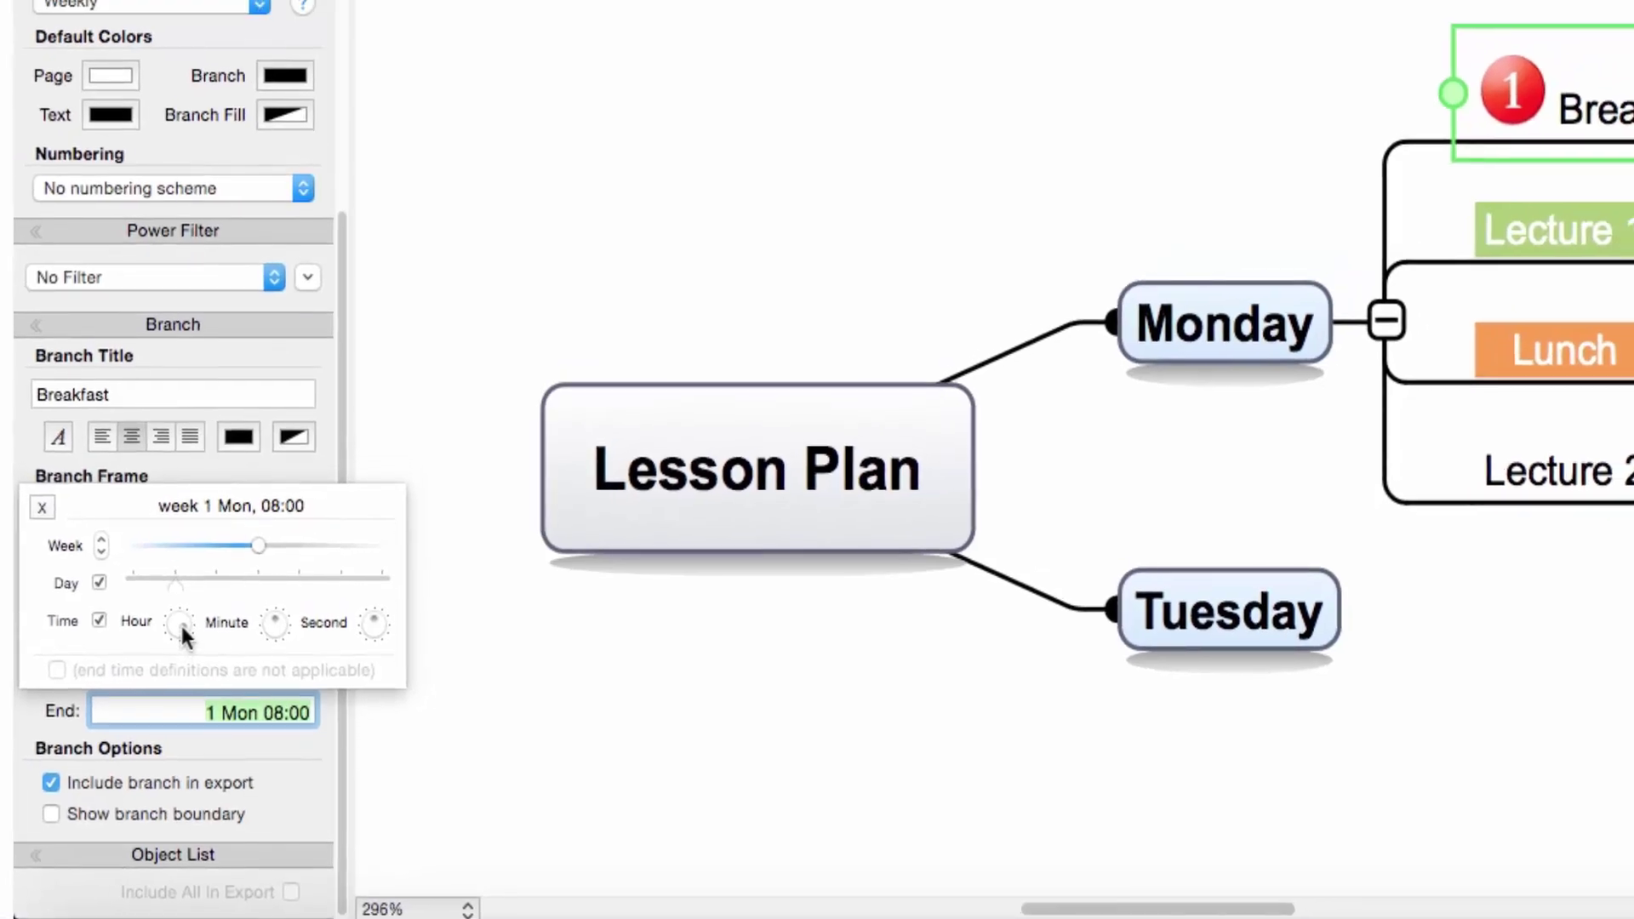
left_click(173, 612)
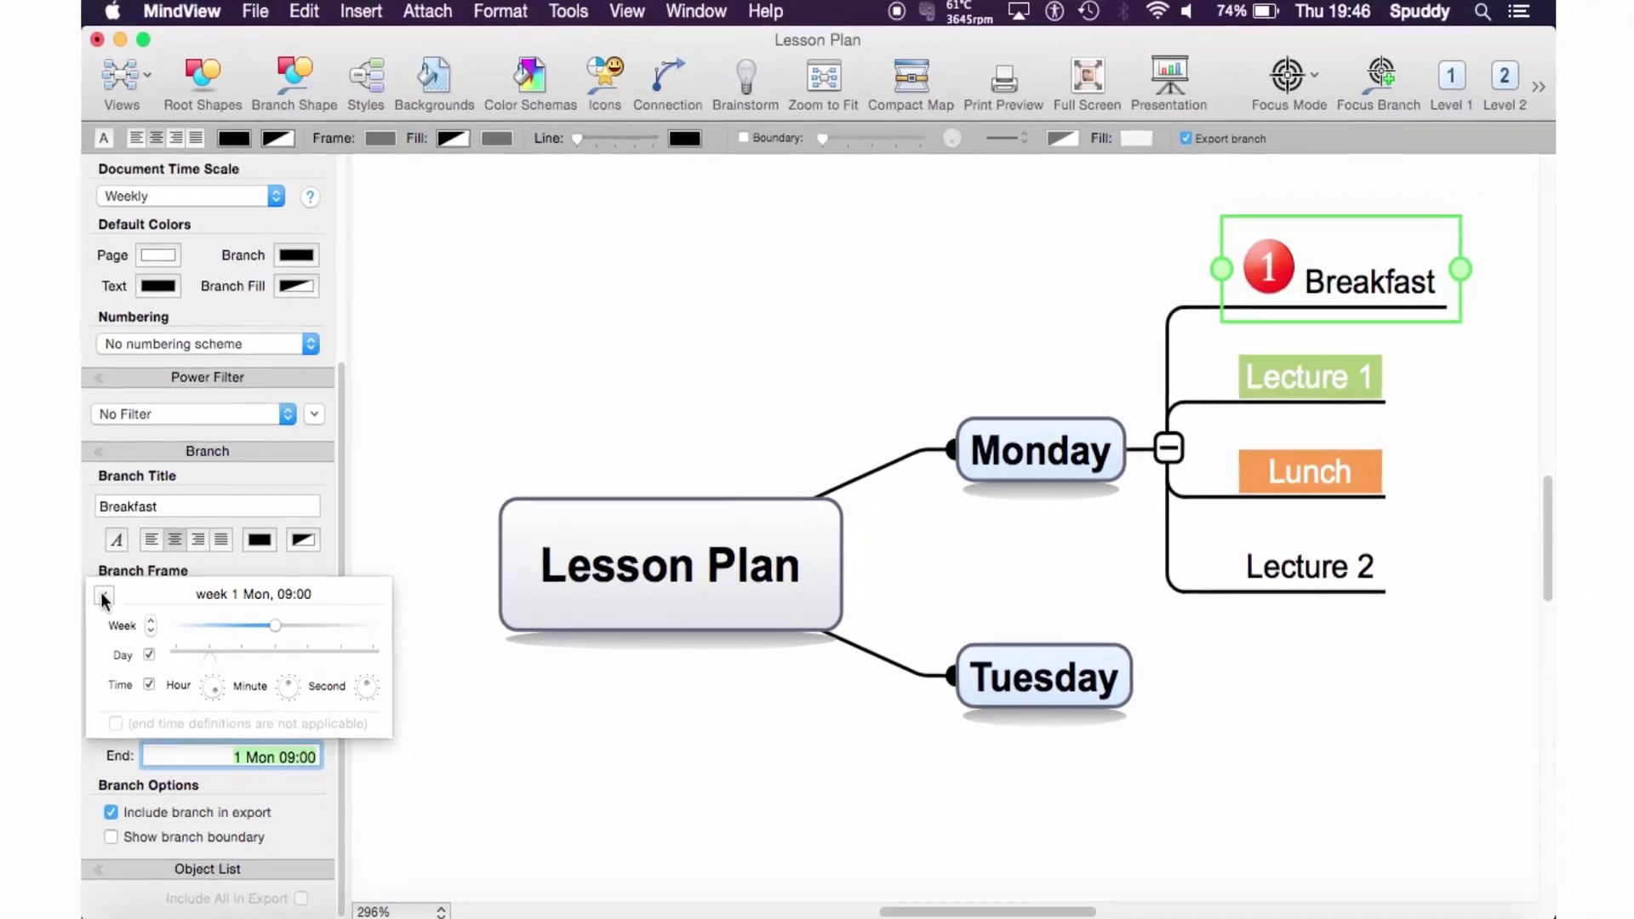
left_click(103, 596)
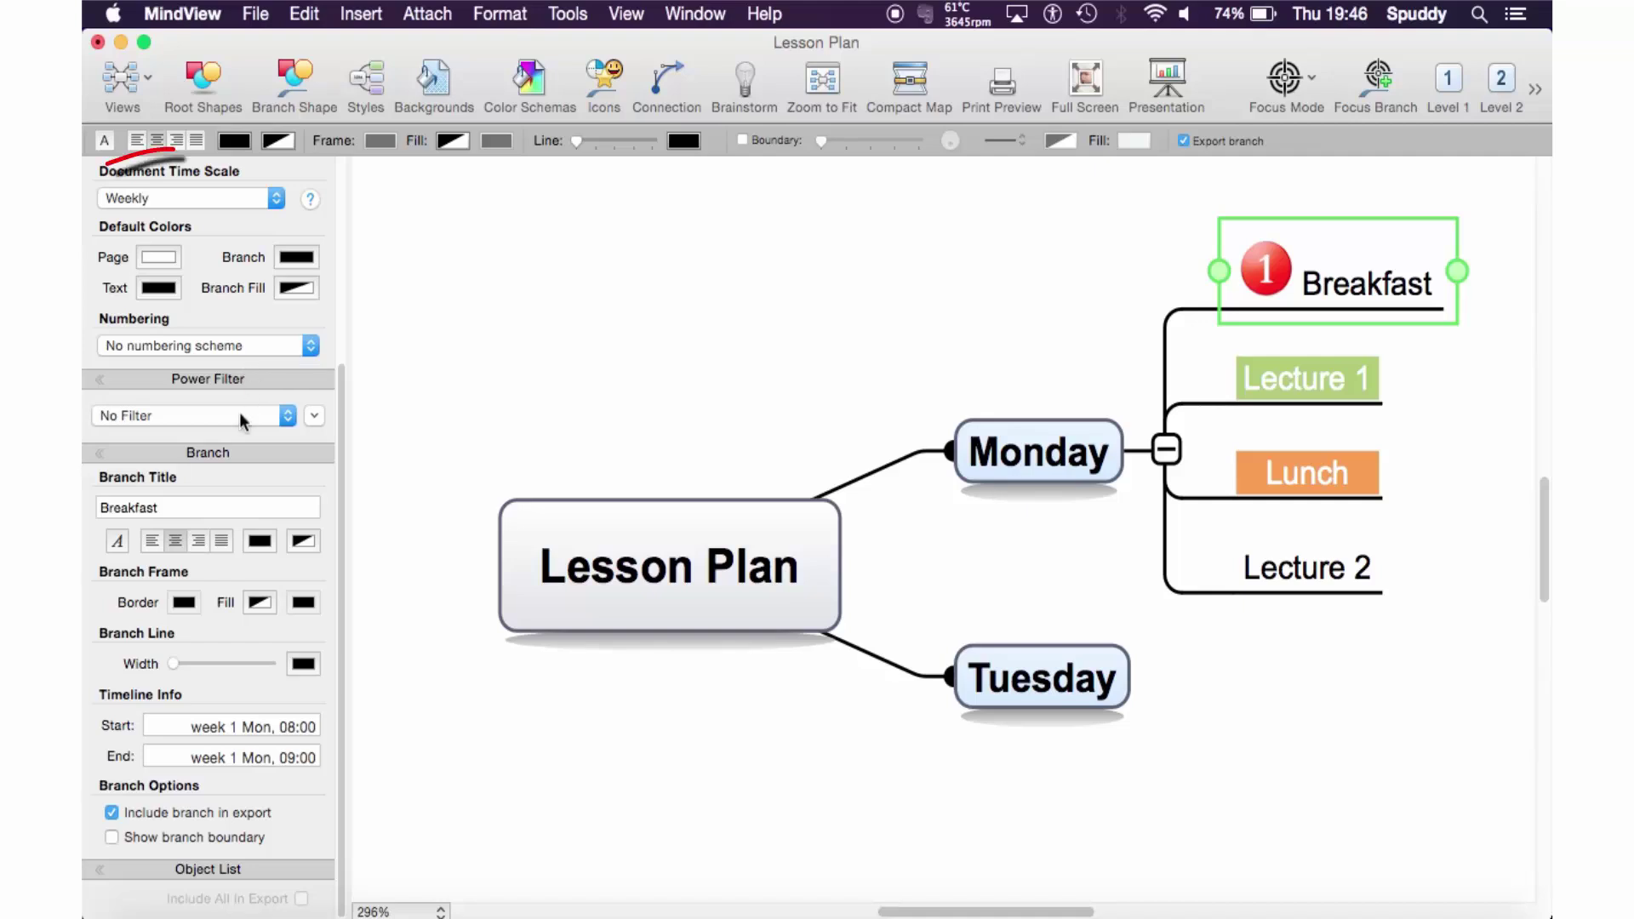
- Keep the document time scale at Weekly, switch to the timeline view and check the start time entry for Lecture 1
left_click(276, 200)
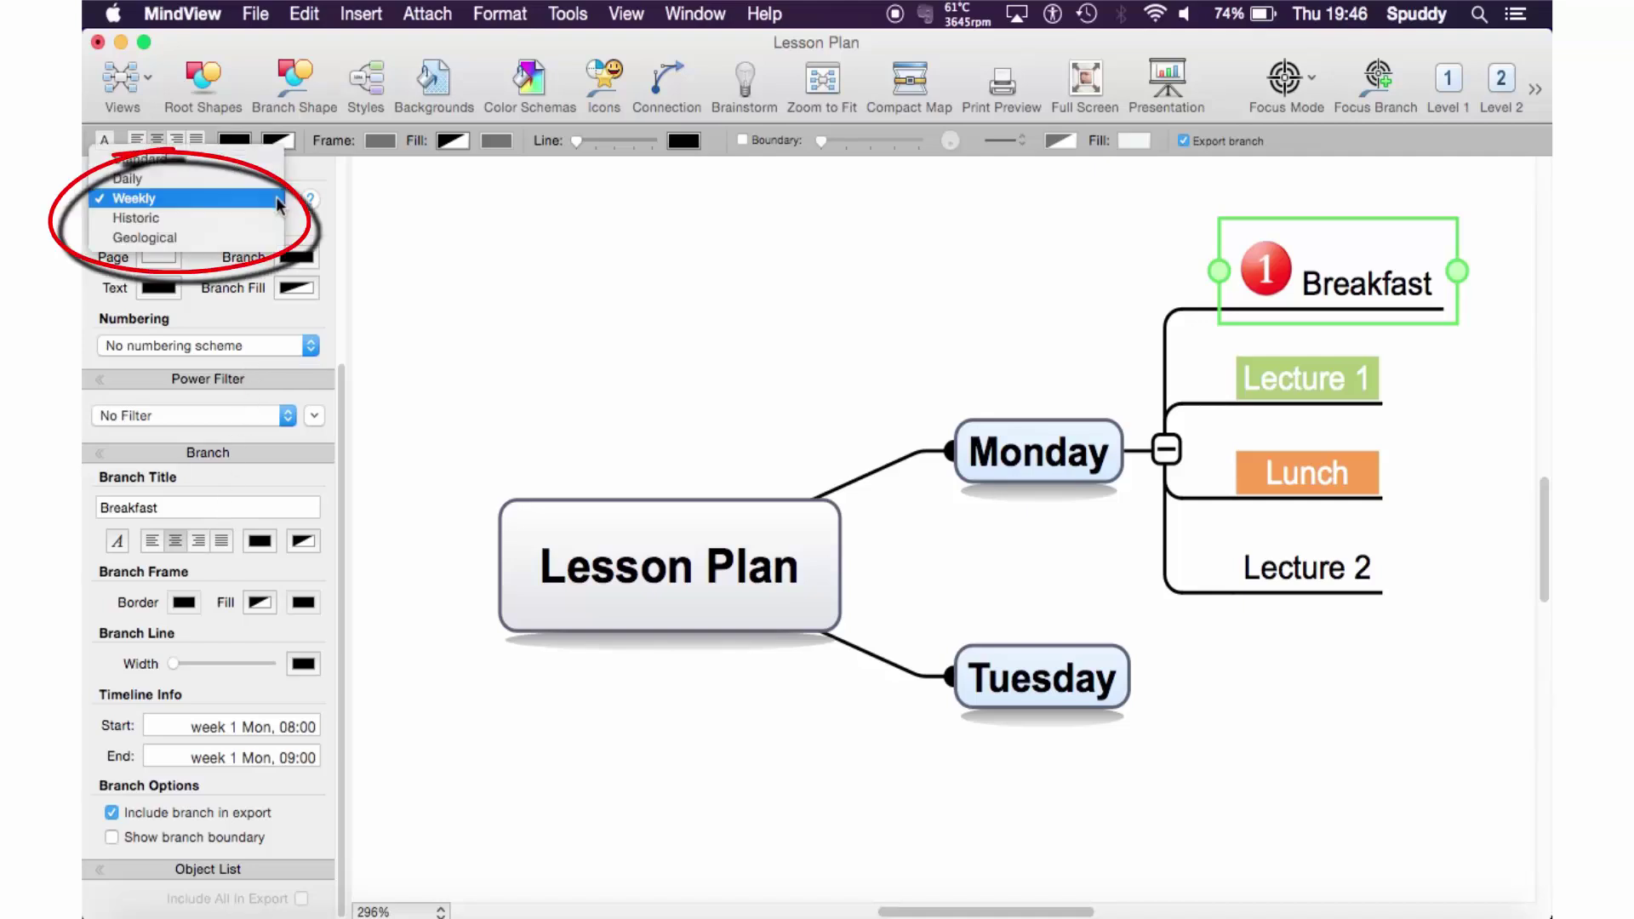
left_click(278, 204)
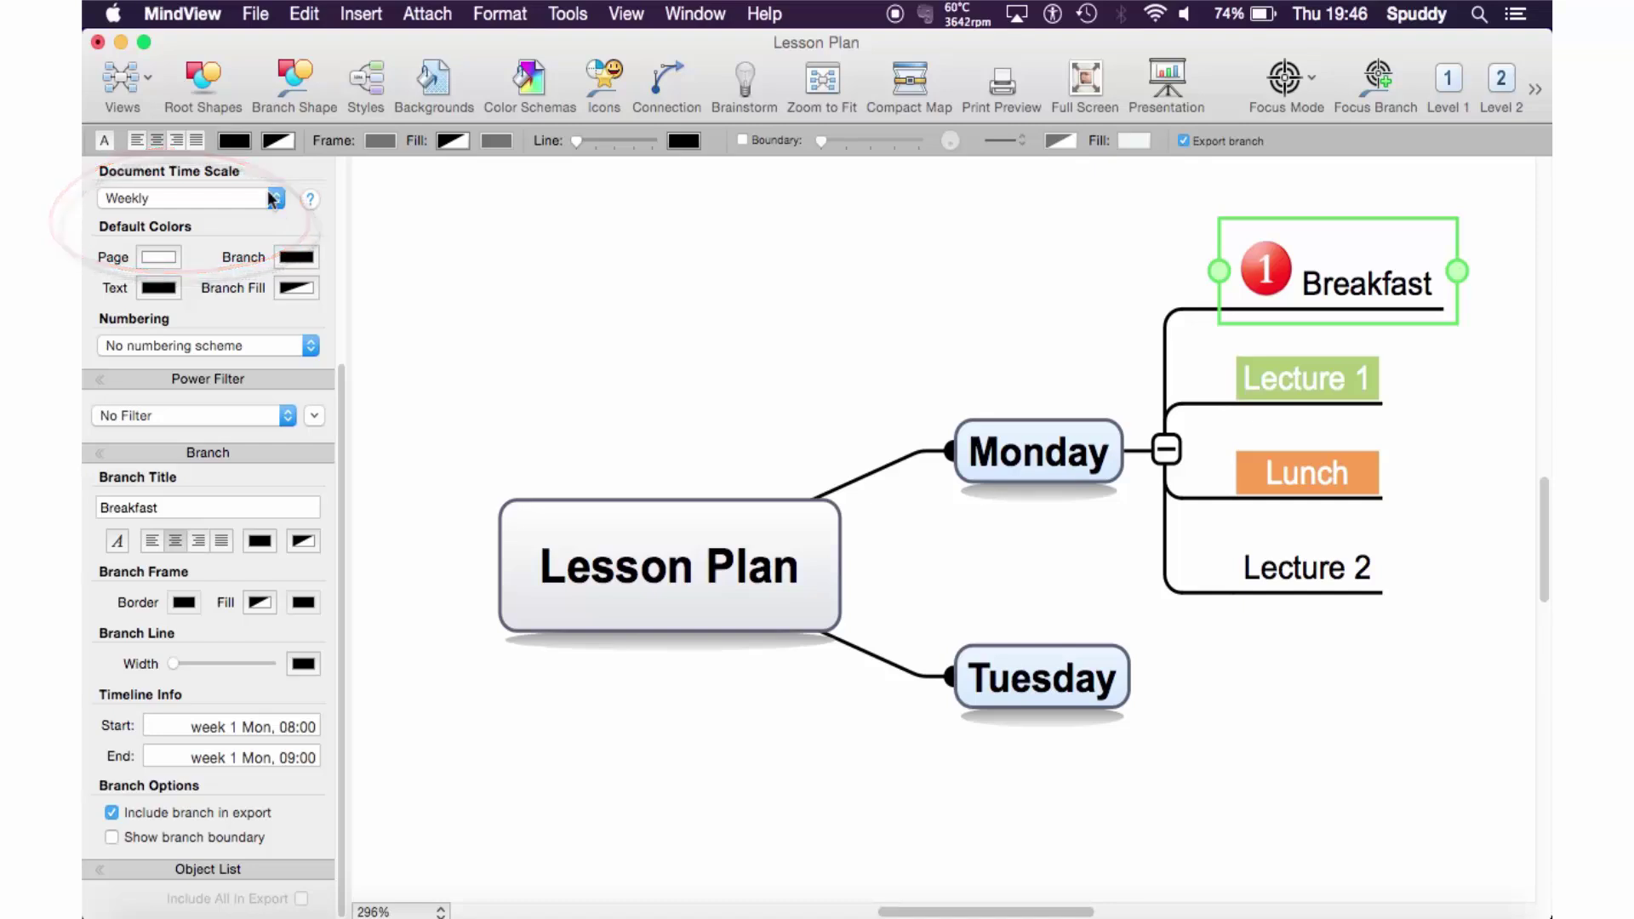
left_click(121, 81)
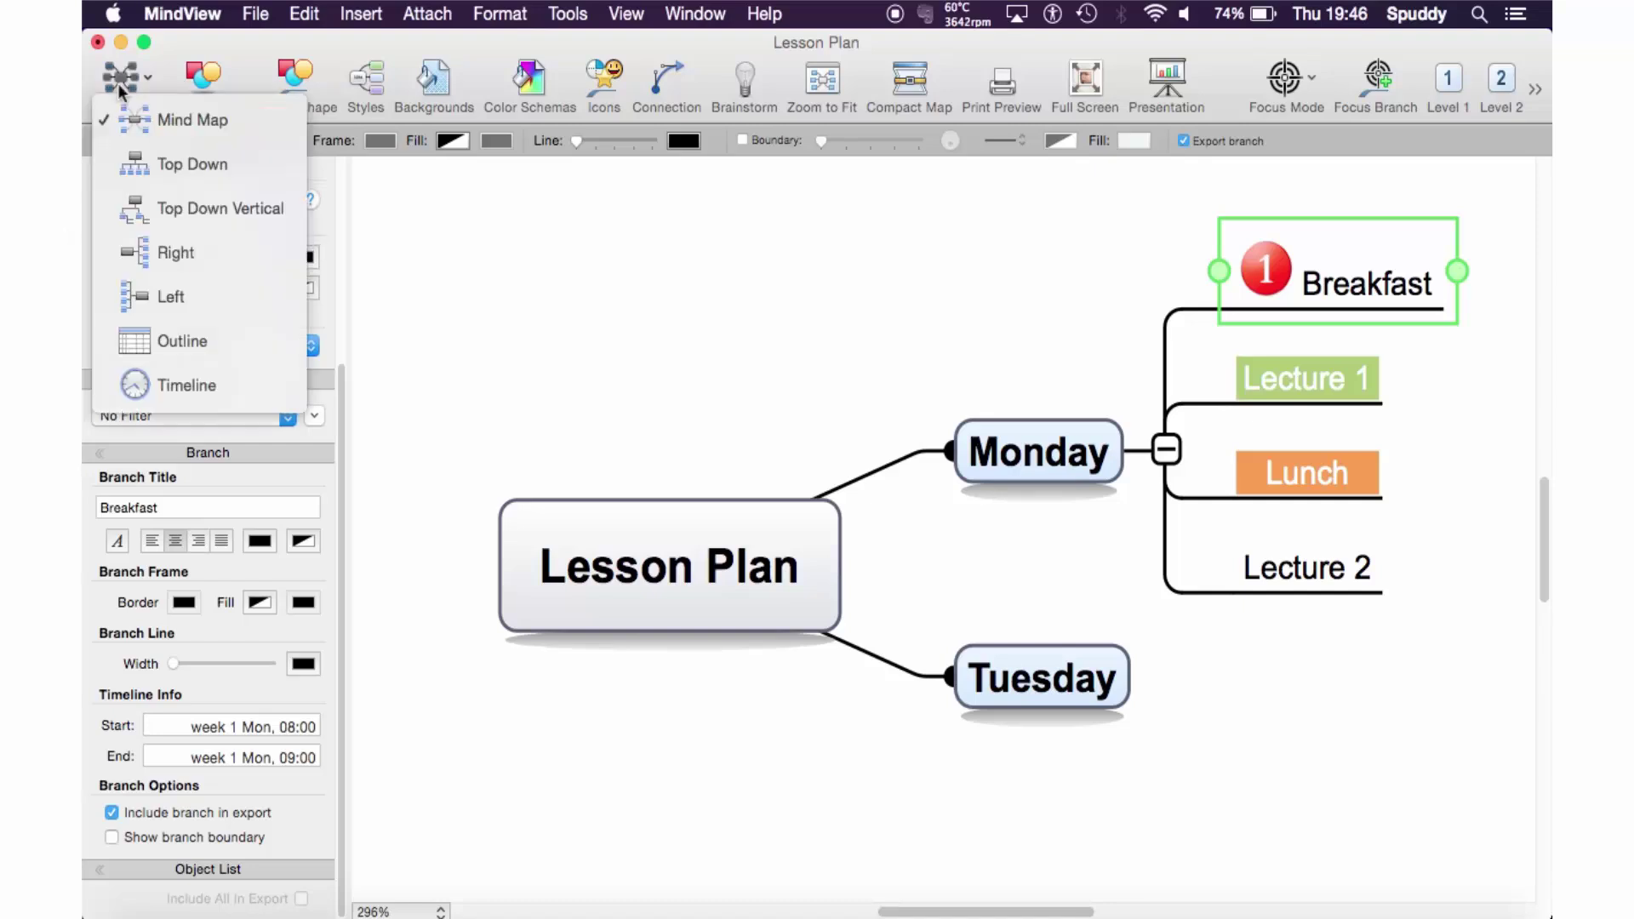
left_click(140, 400)
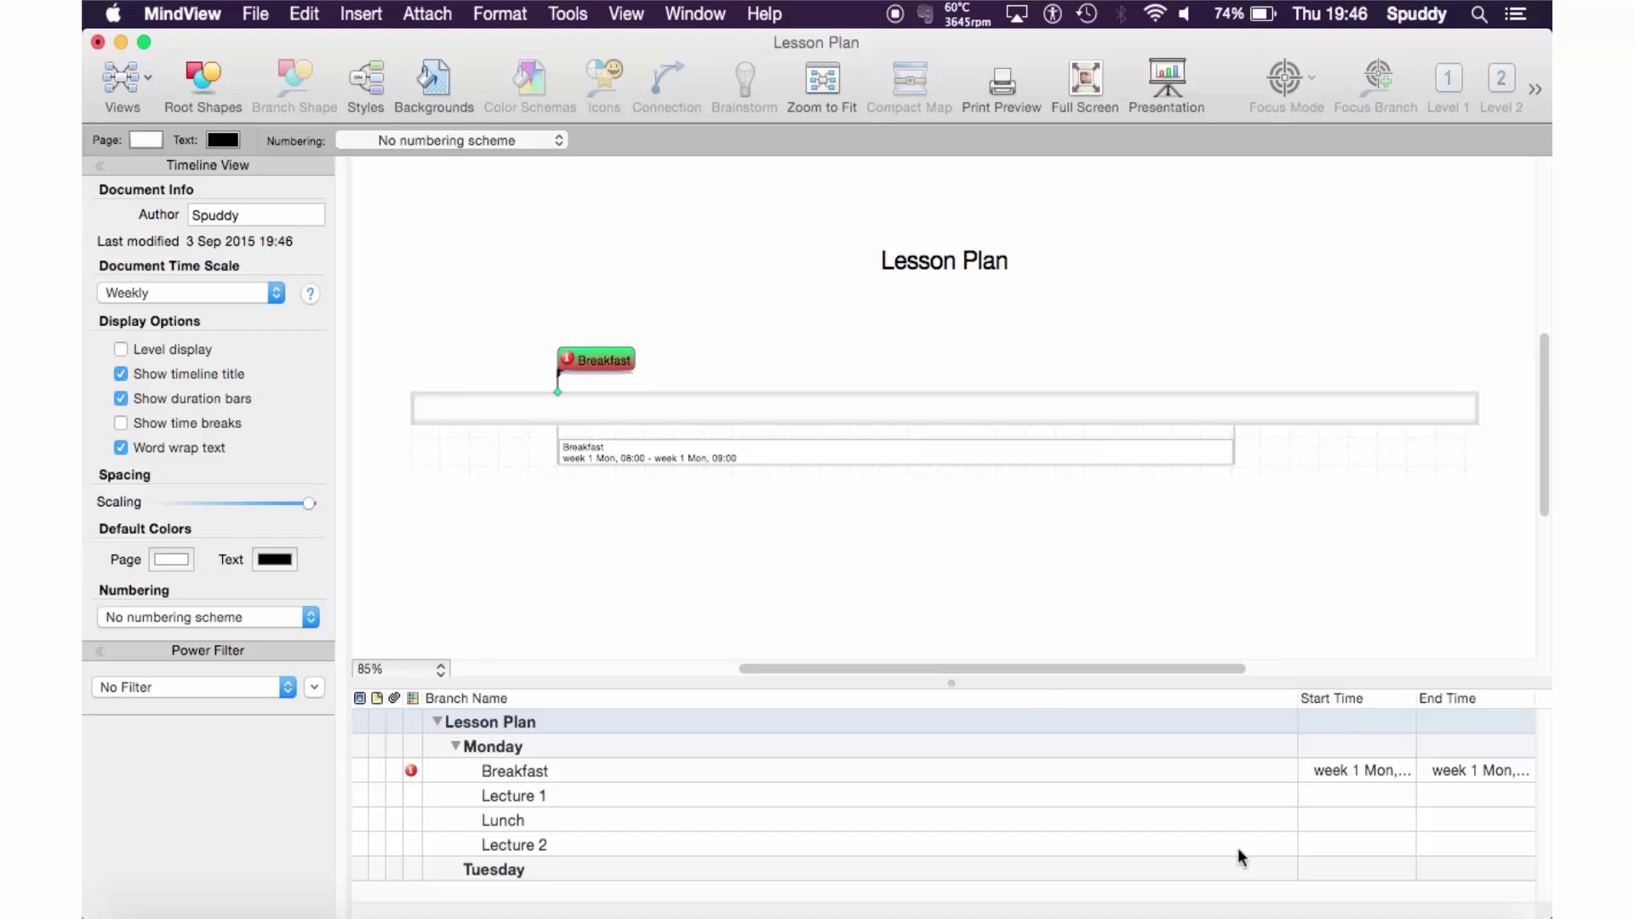
double_click(1352, 792)
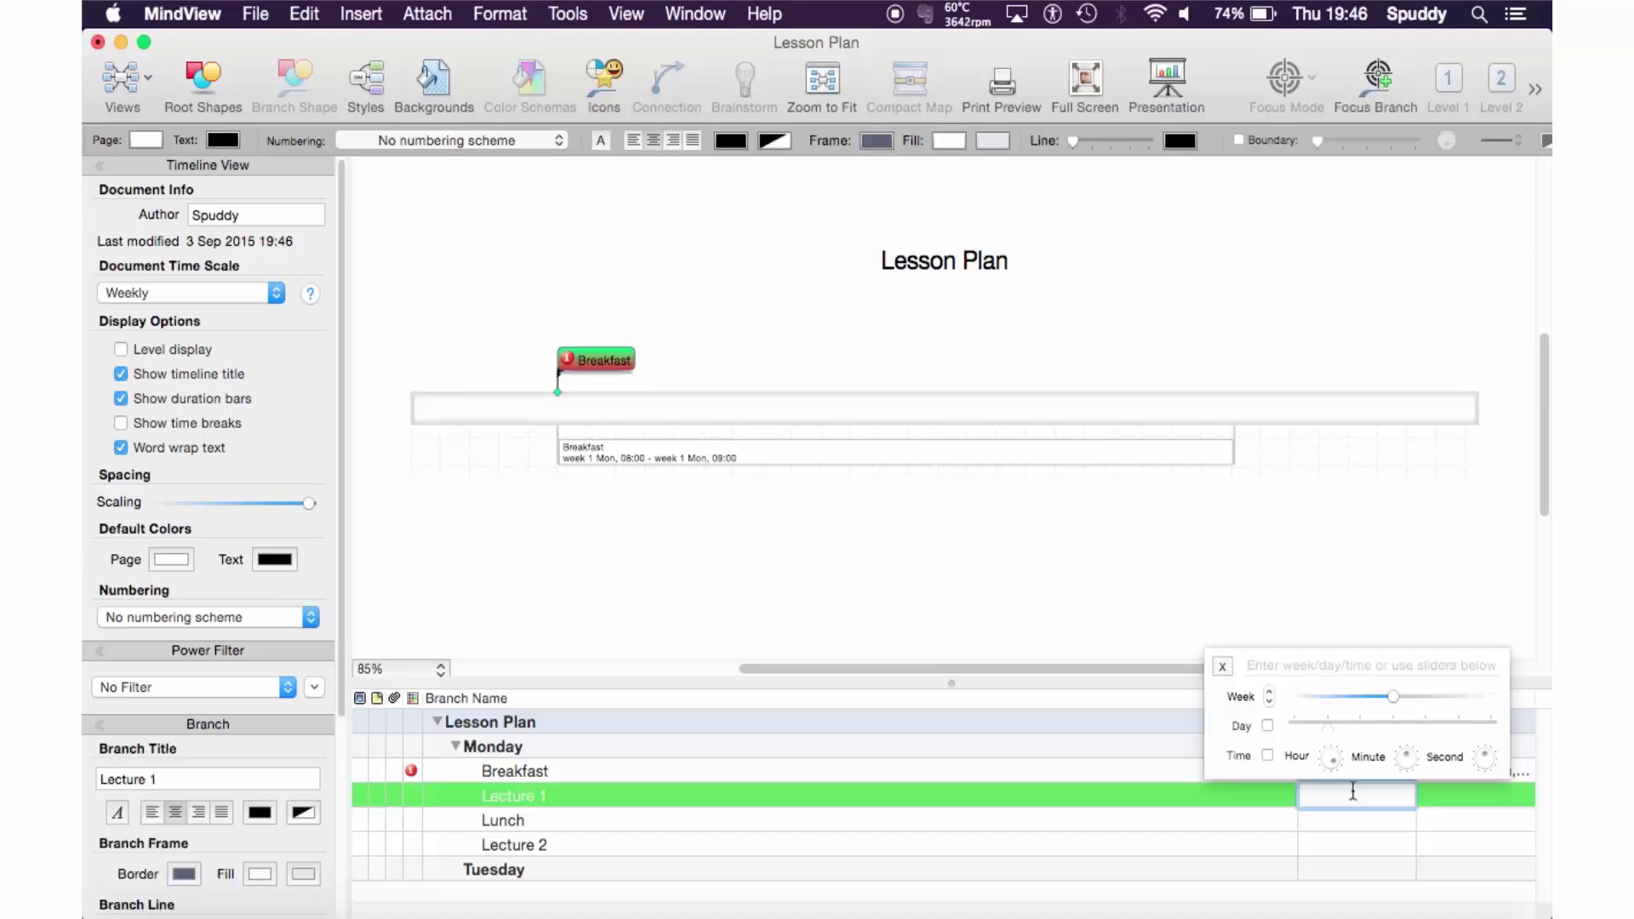
left_click(1223, 667)
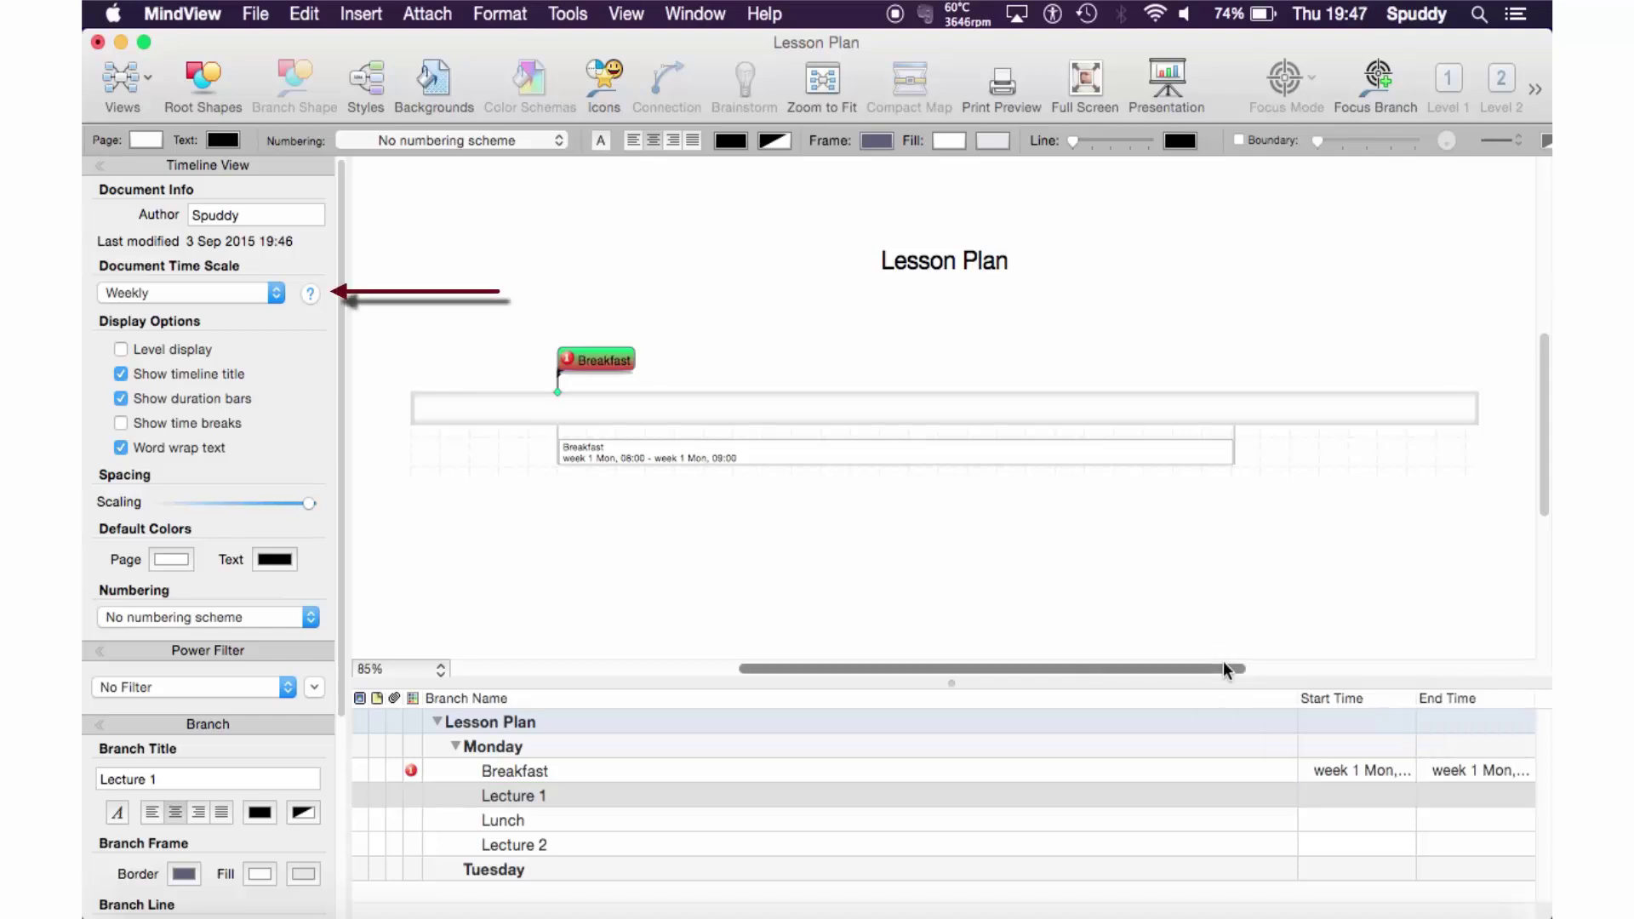
- Open the help page for the document time scale, read how to insert time information, and close it
left_click(310, 294)
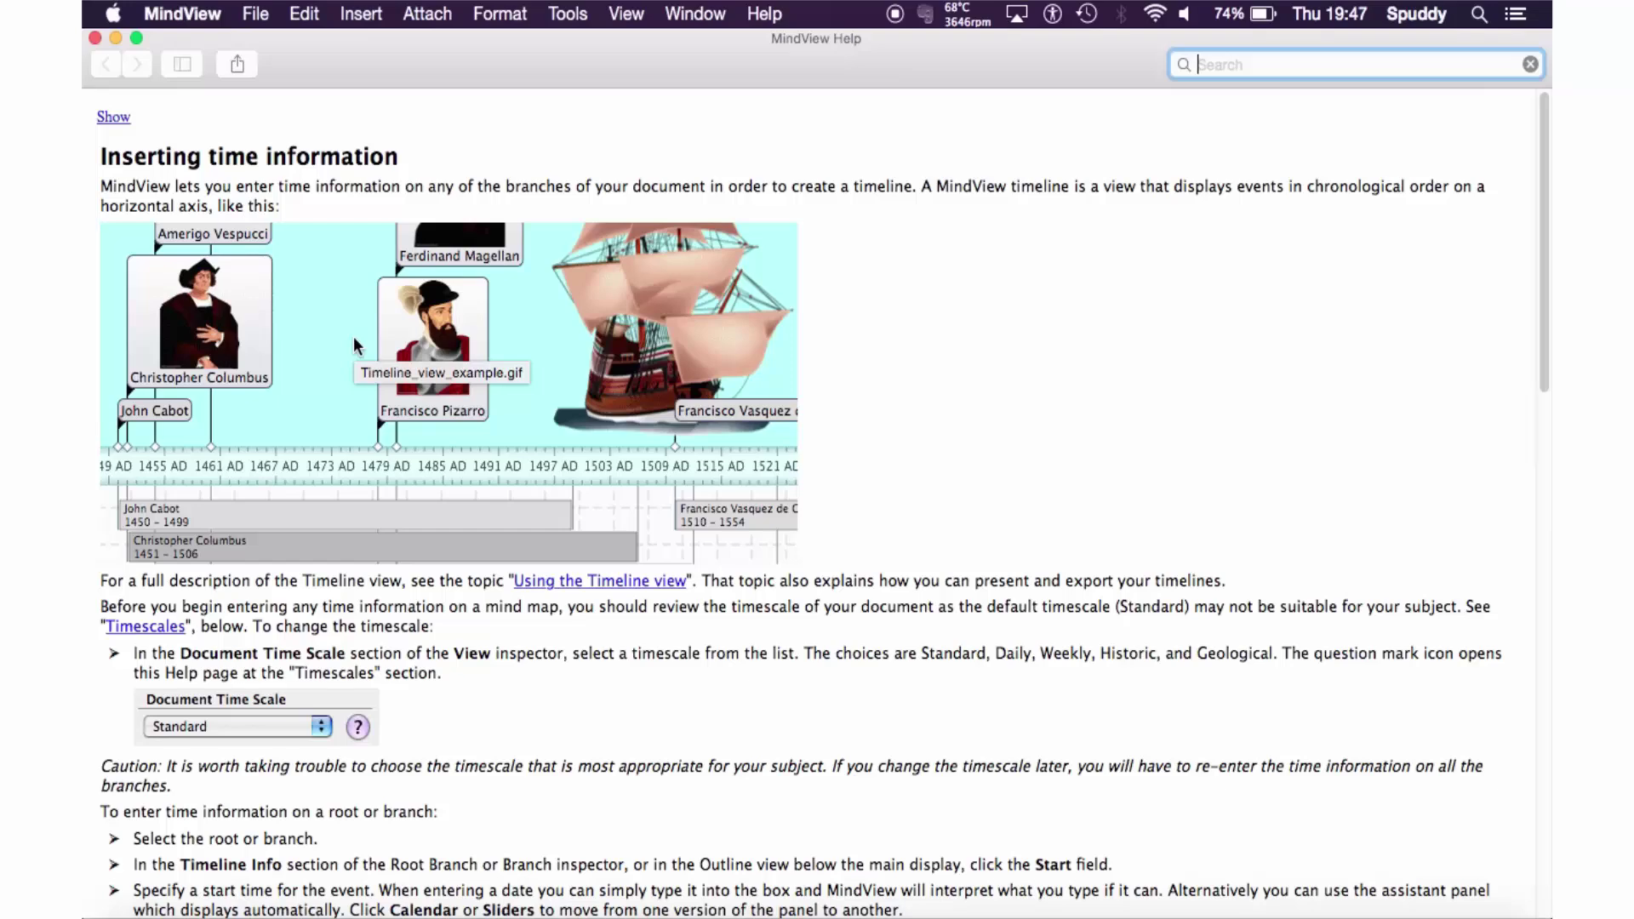
scroll(354, 335, "down", 5)
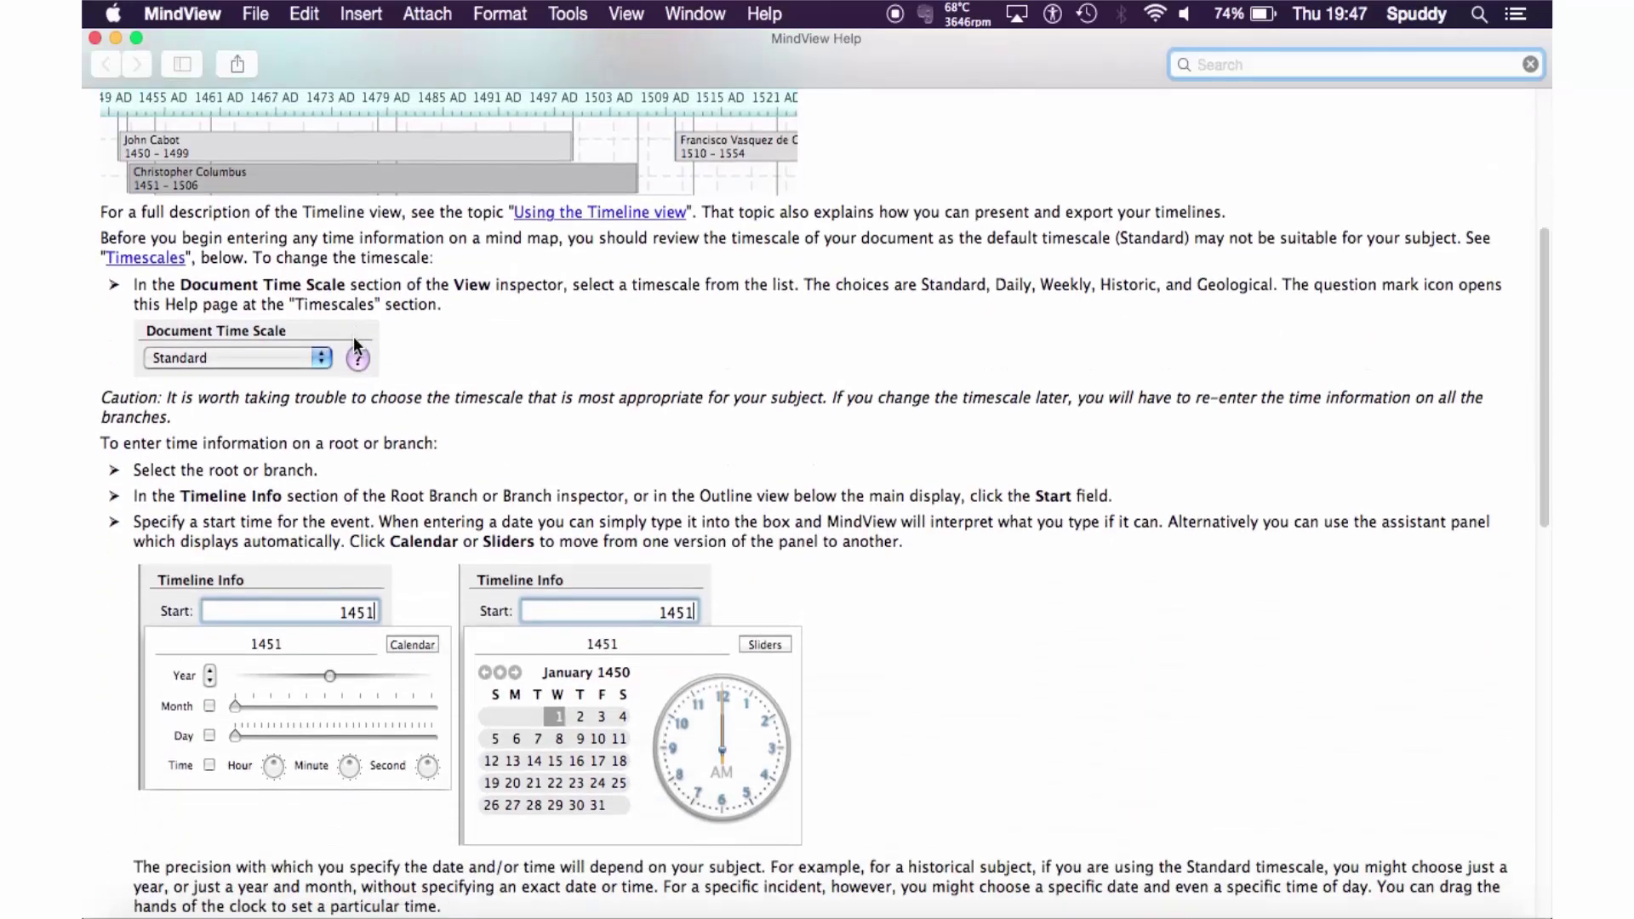
scroll(355, 344, "down", 4)
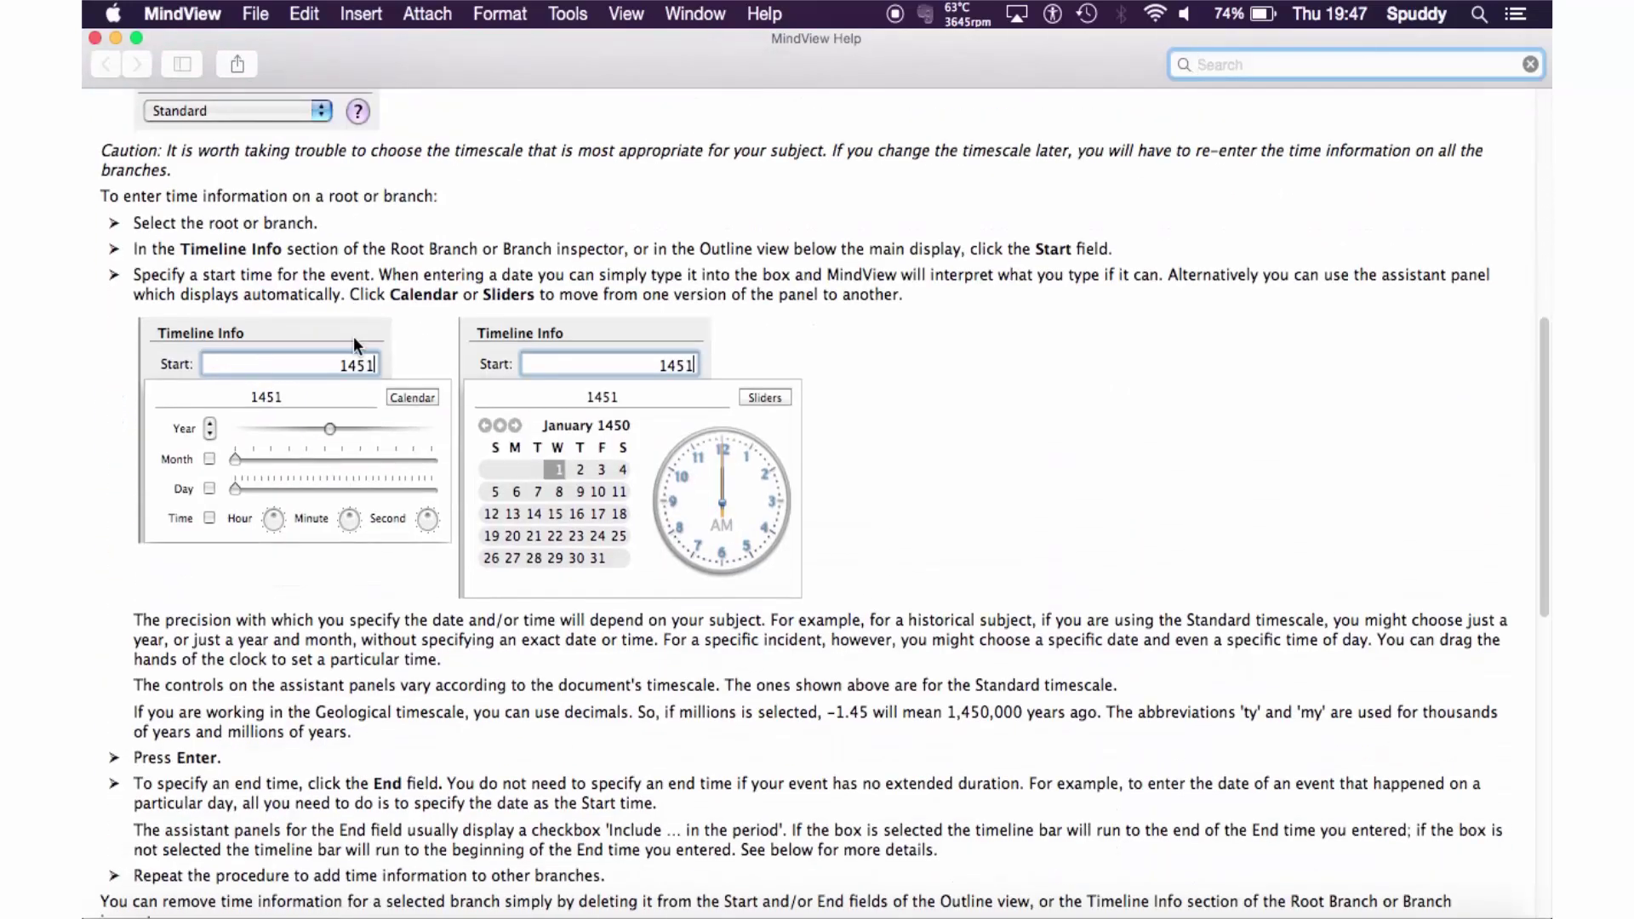
scroll(354, 335, "down", 5)
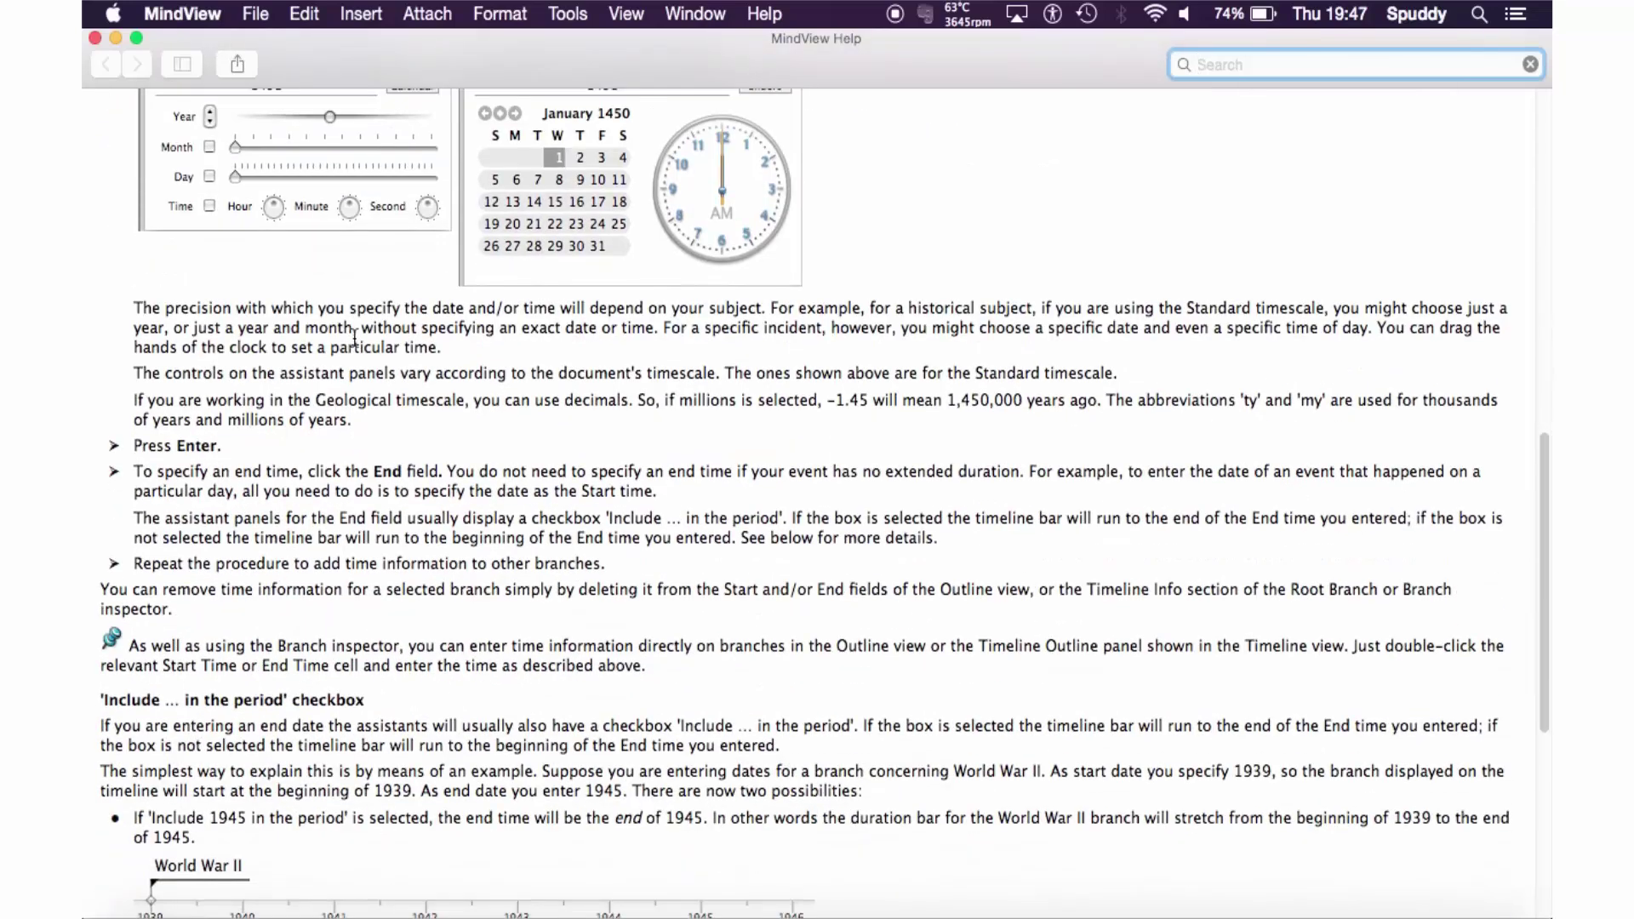
left_click(94, 38)
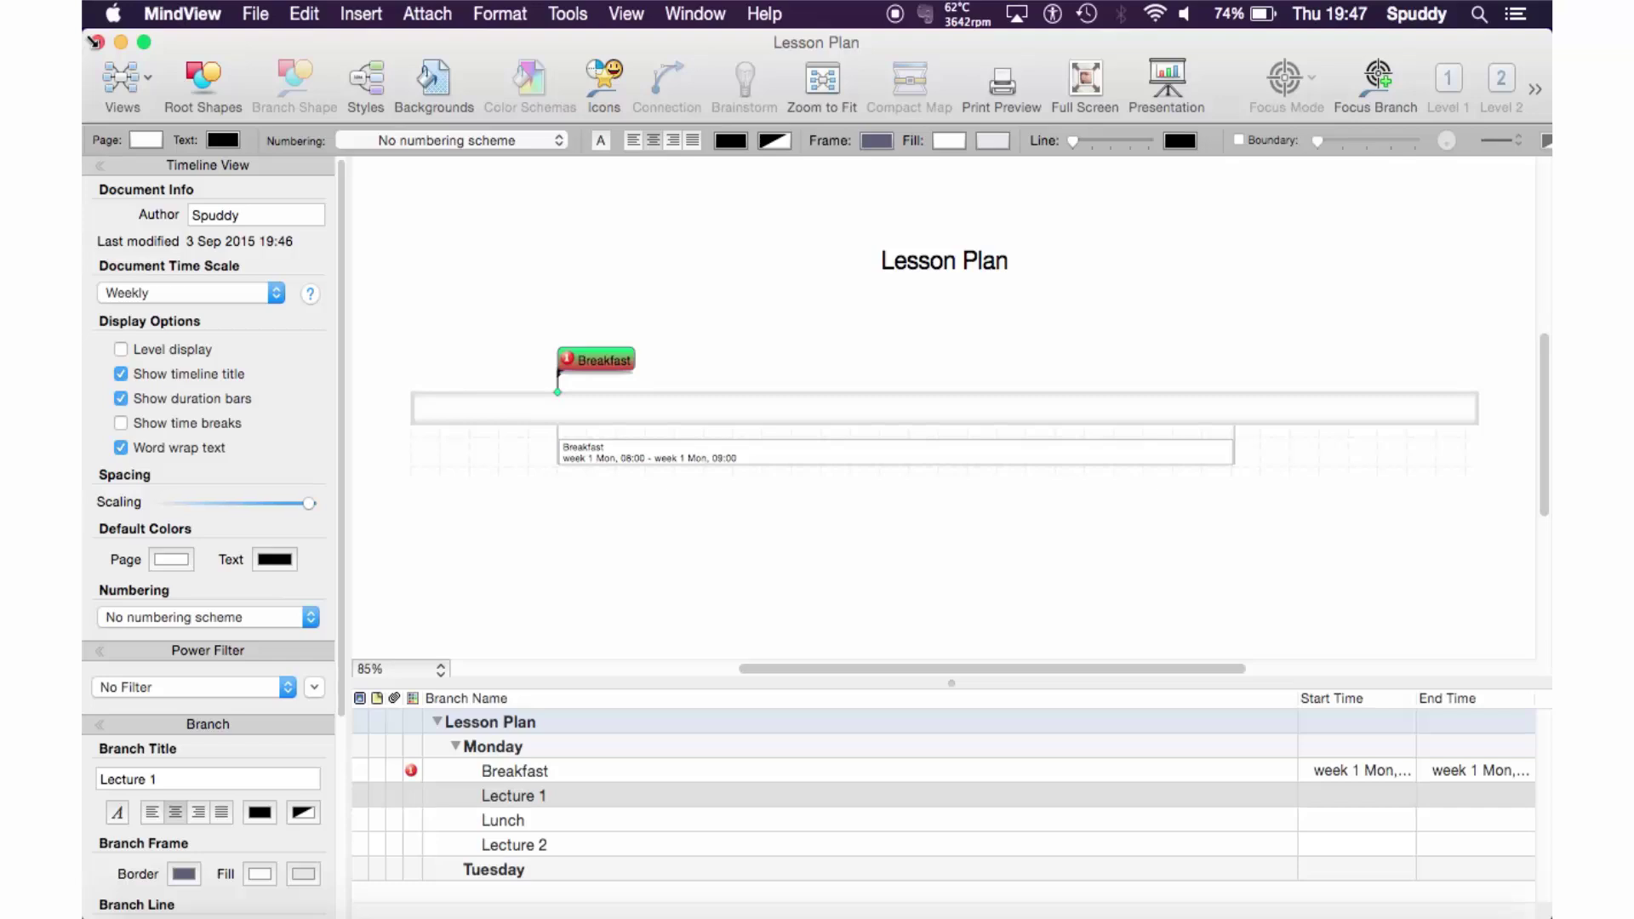
- Open the Multimedia Catalog, expand the Clipart category and search for "Winston"
left_click(1534, 90)
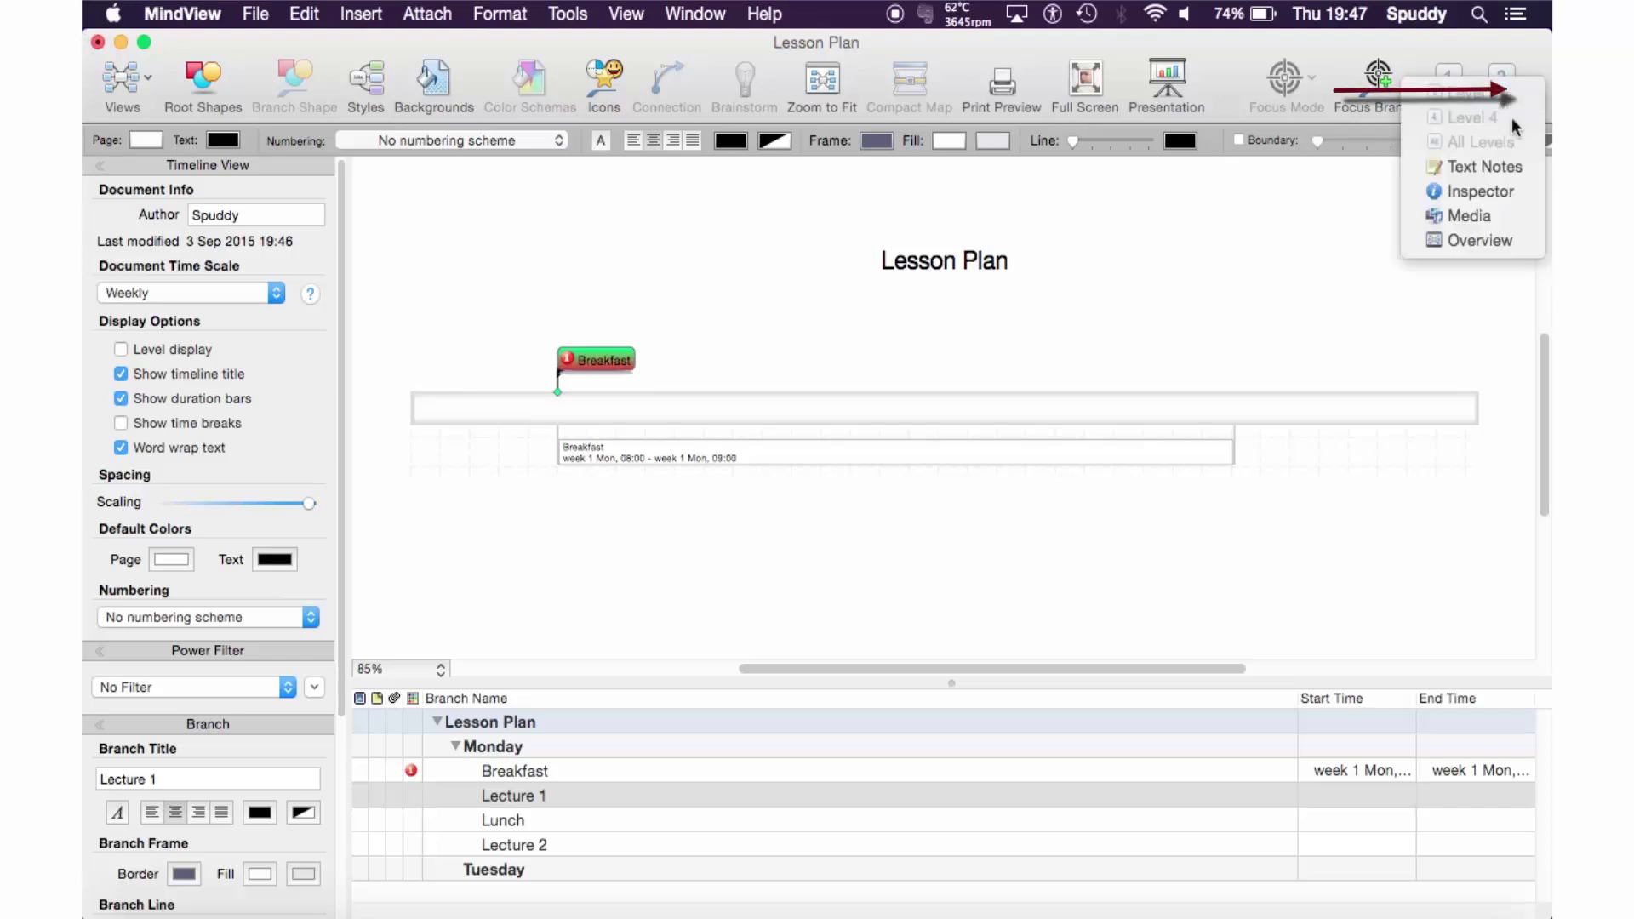
left_click(1490, 217)
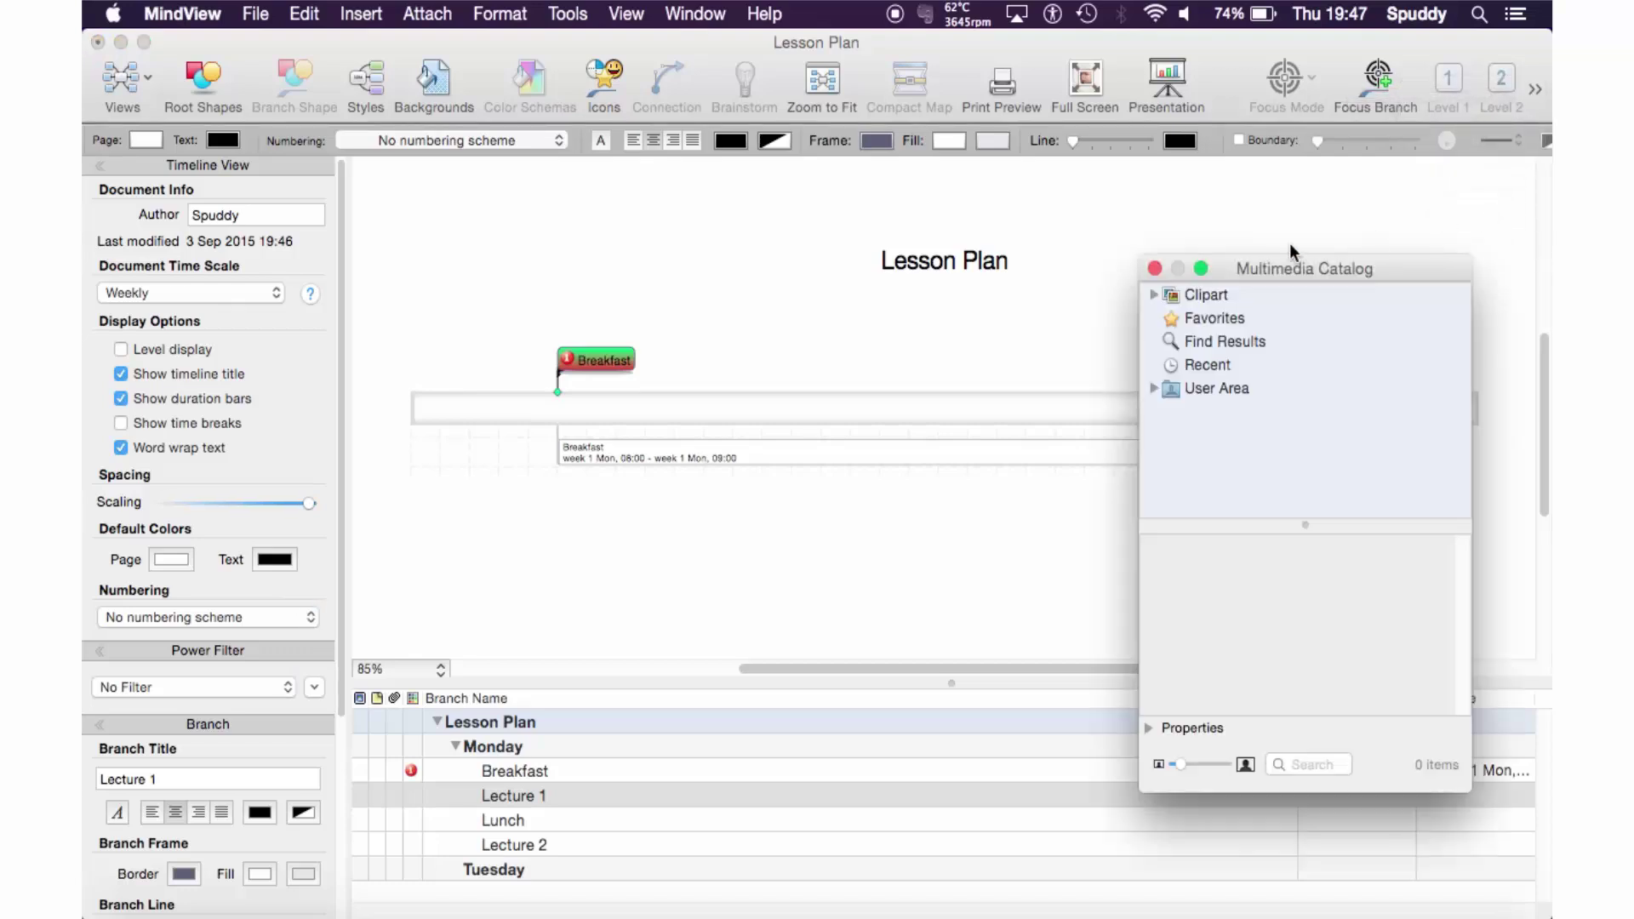
left_click(1154, 295)
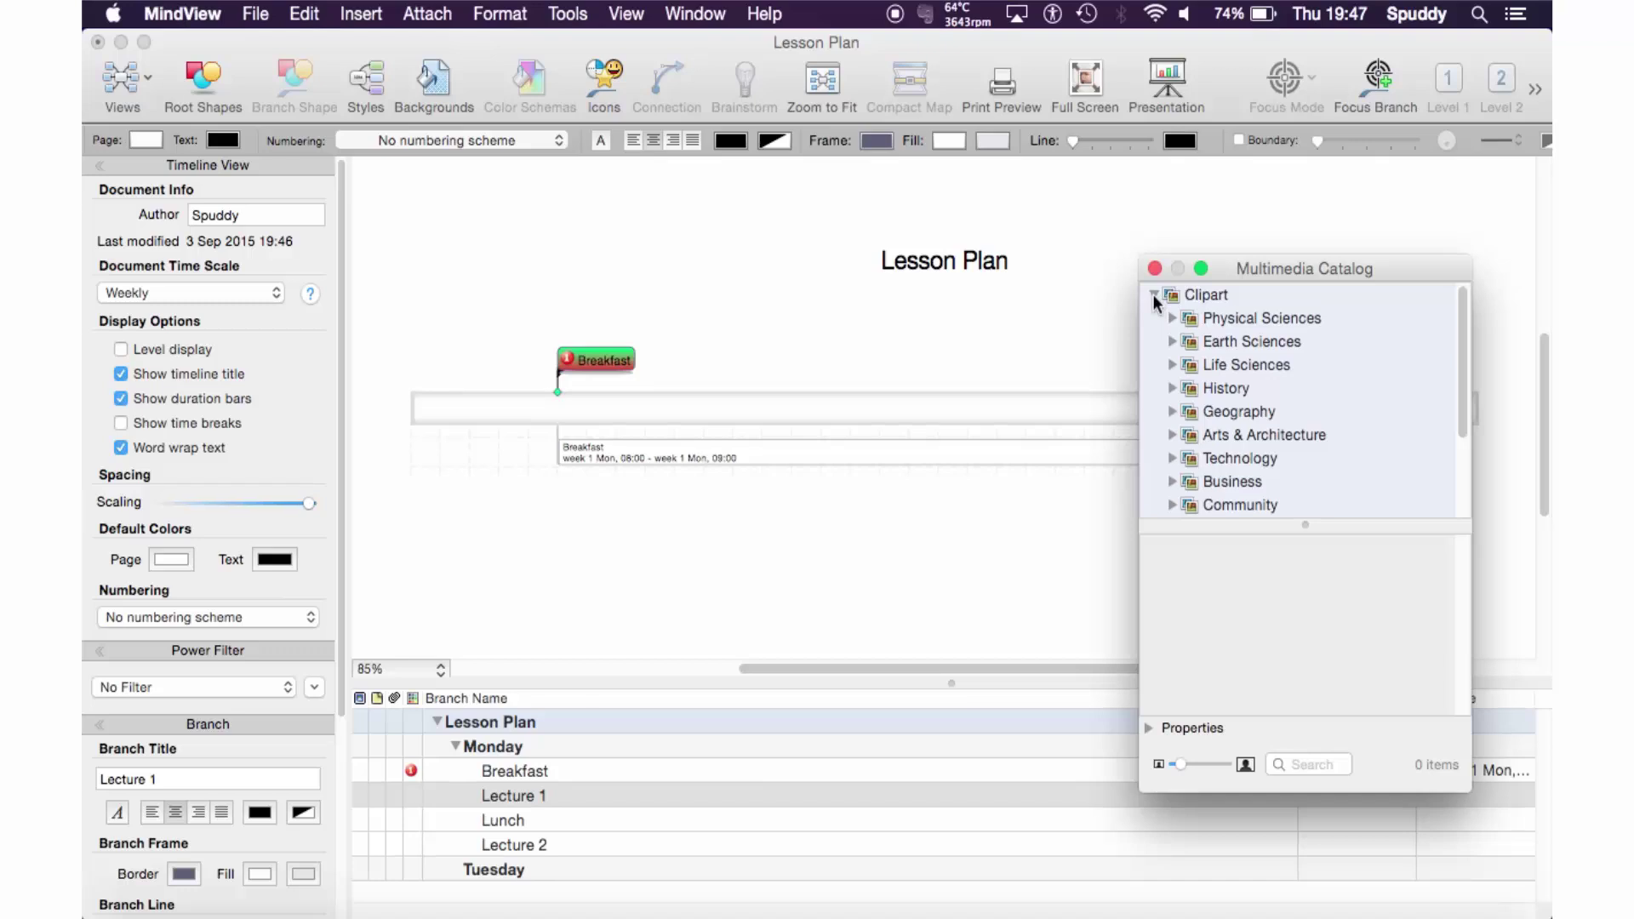
left_click(1296, 763)
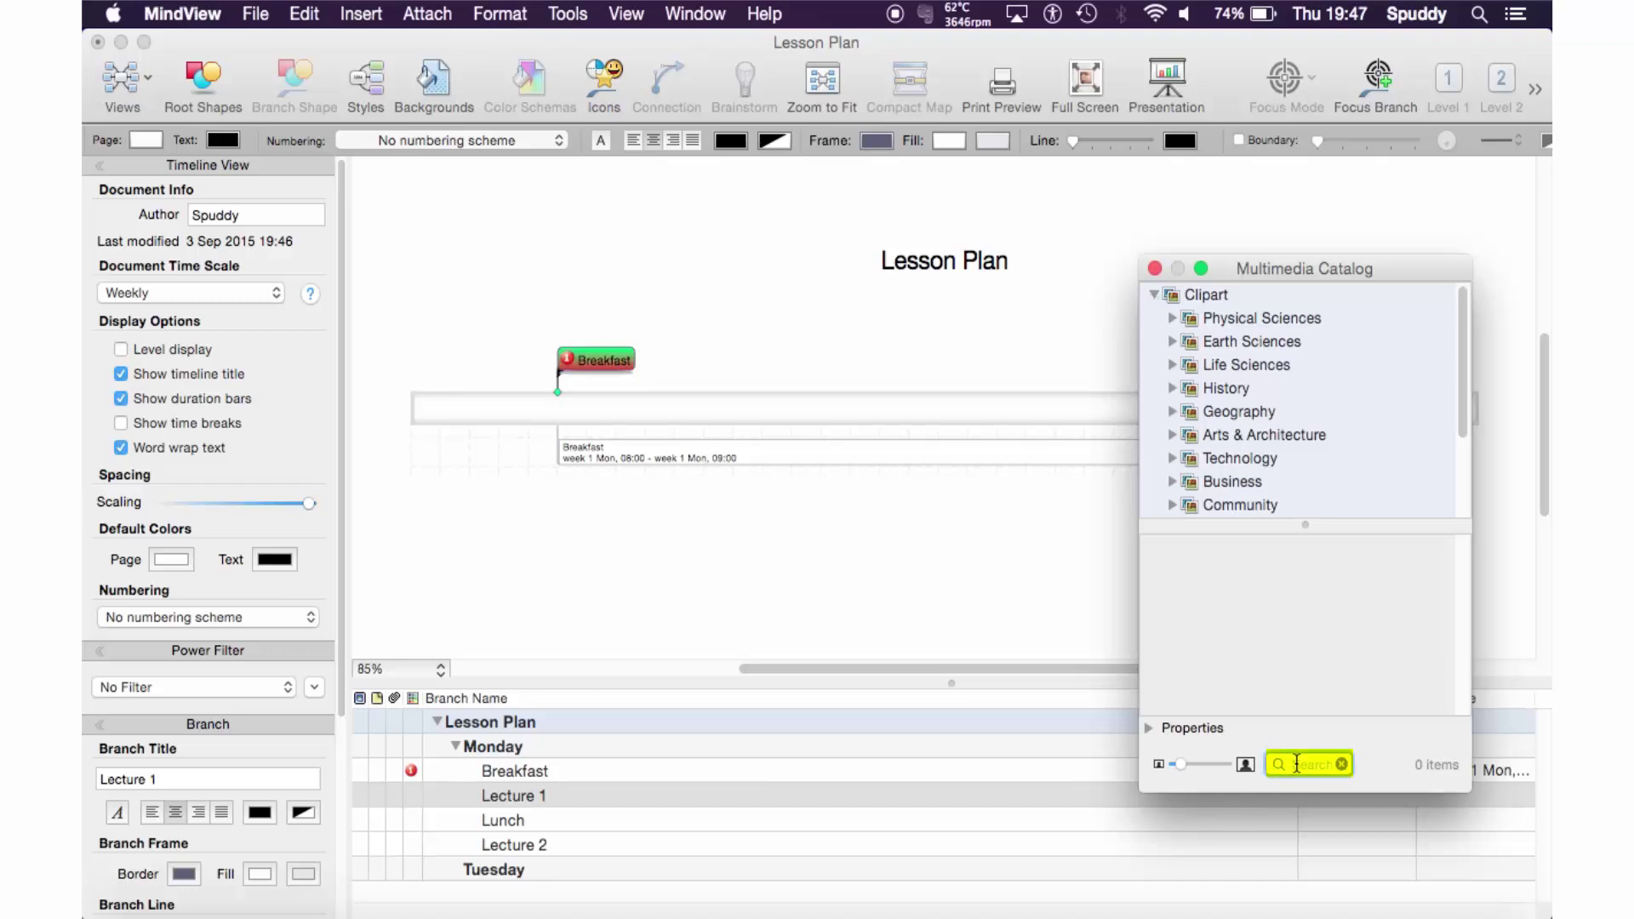
type("Winston")
key("Return")
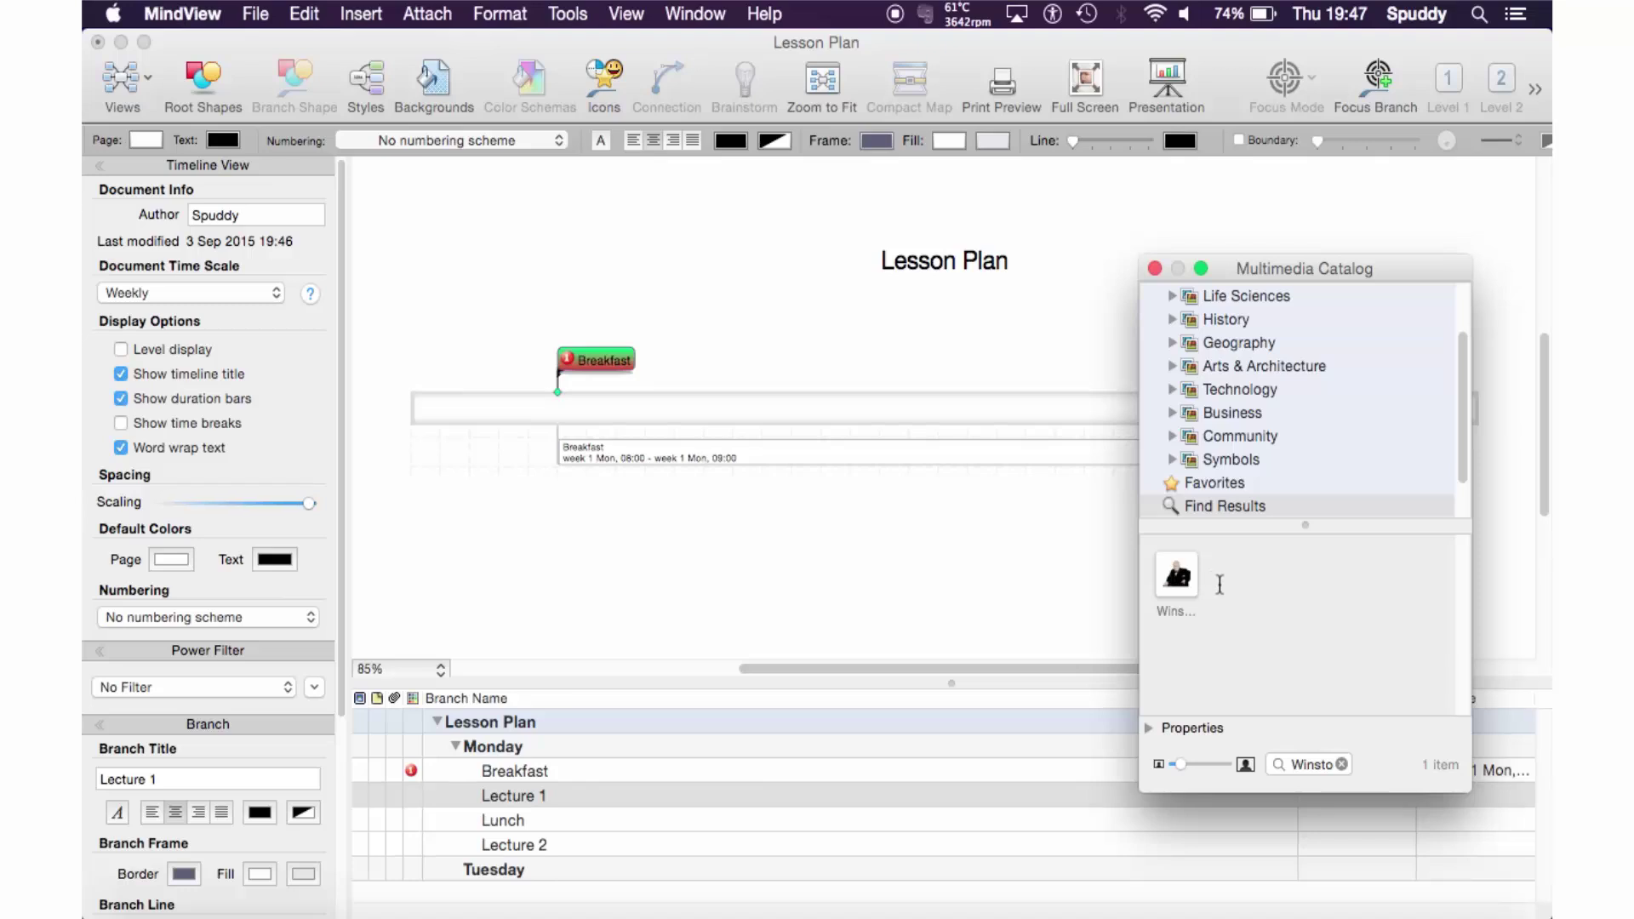
- Add the Winston picture from the search results to the Breakfast branch on the timeline and close the catalog
left_click(1166, 566)
left_click_drag(1170, 568, 598, 358)
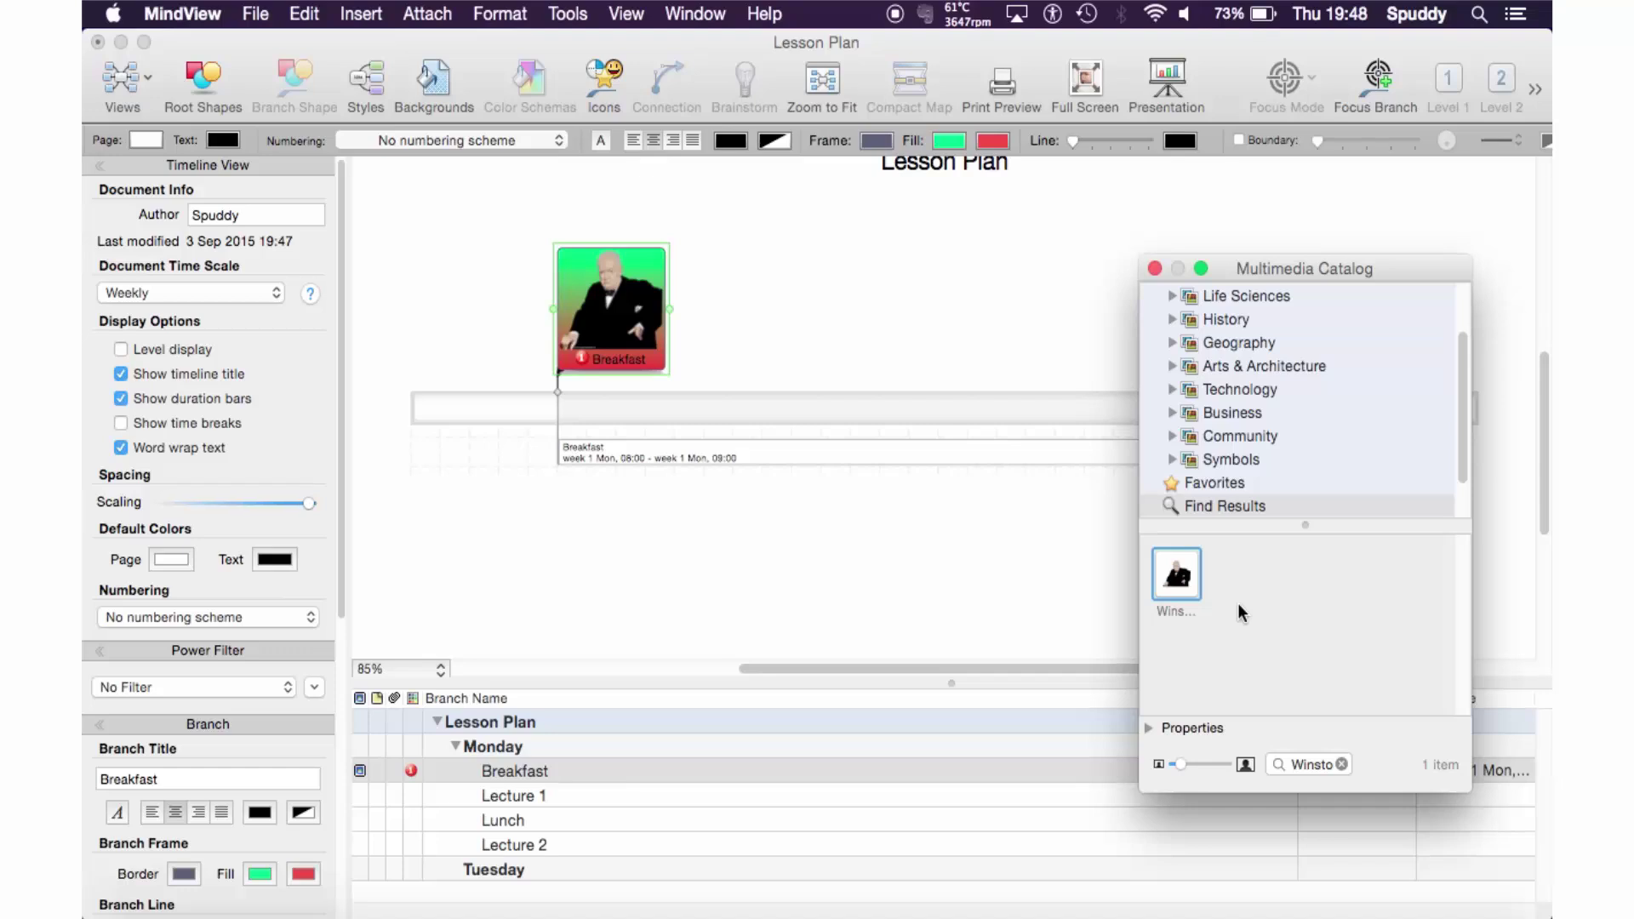
left_click(1155, 268)
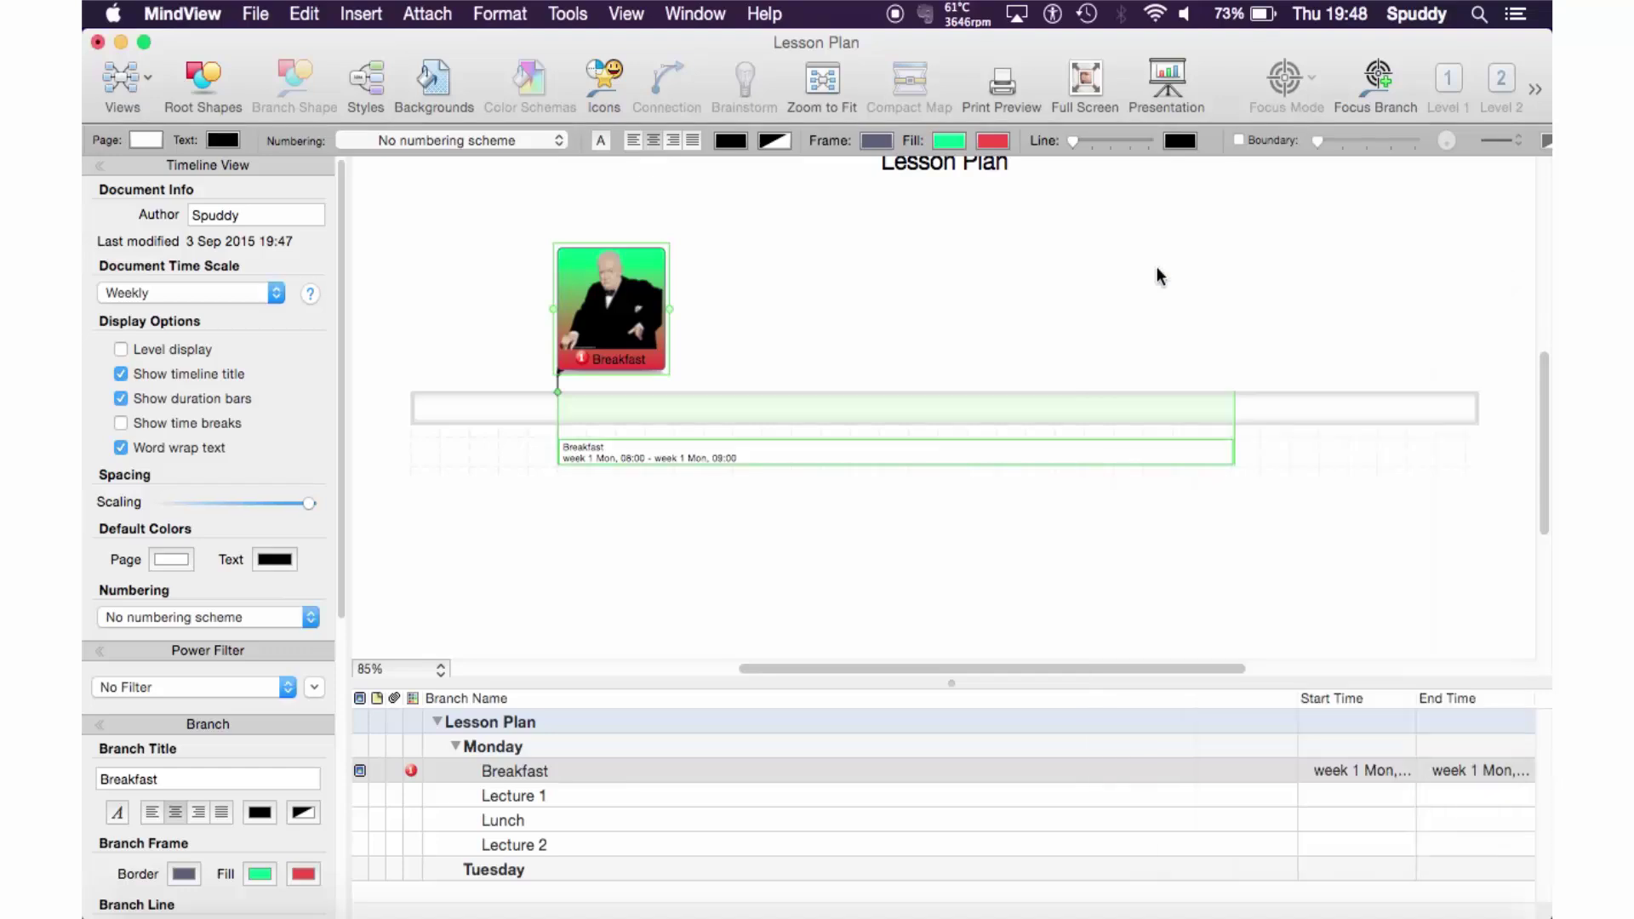